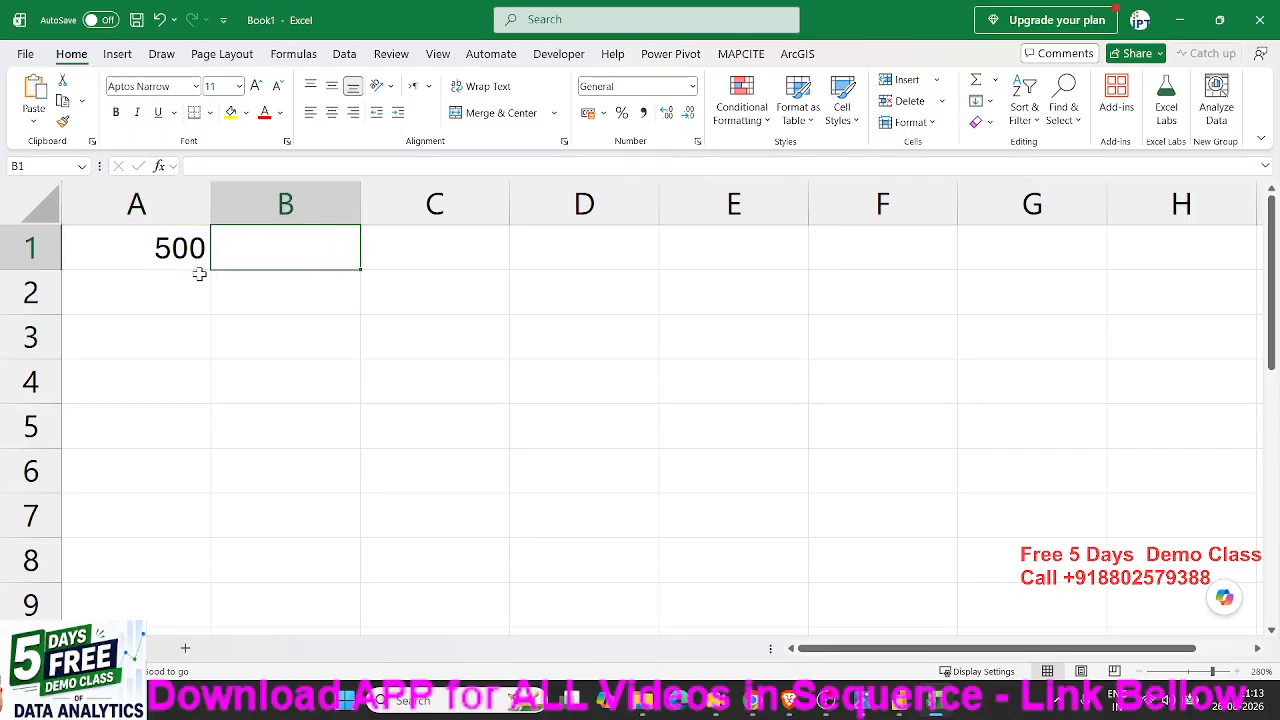
- Enter 200 in cell B1
text(200)
key(Tab)
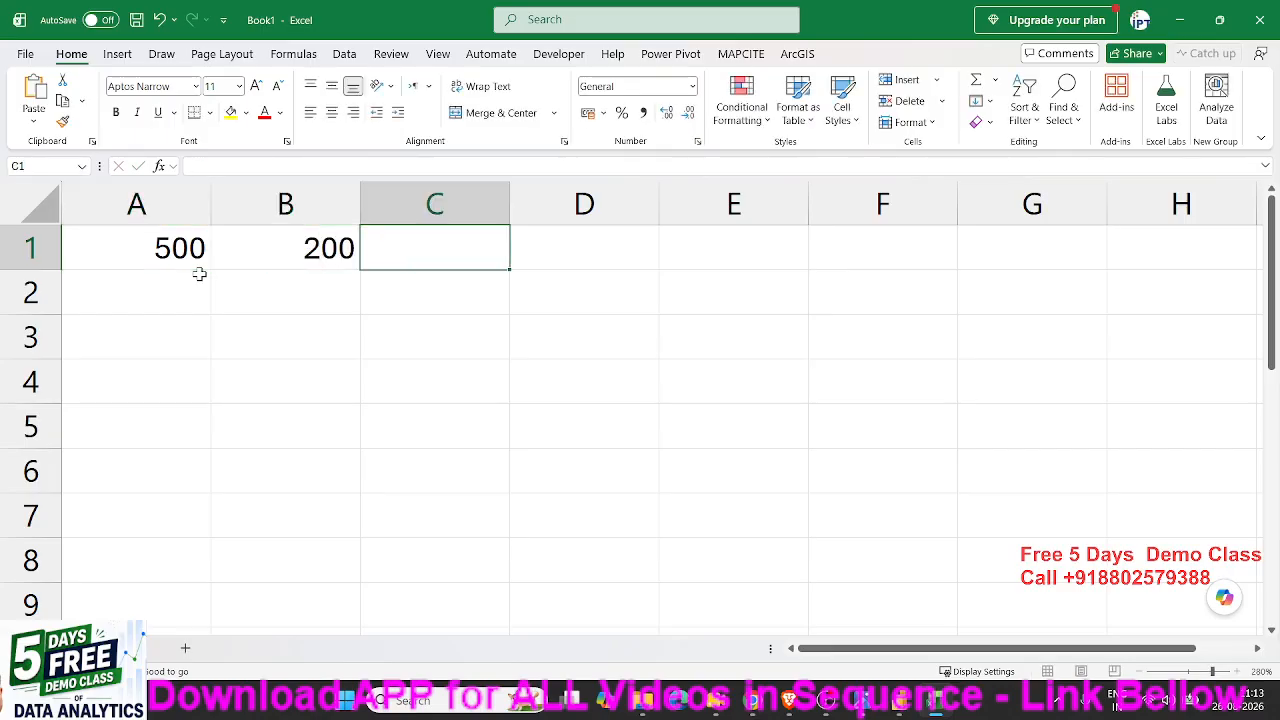
key(Left)
key(Right)
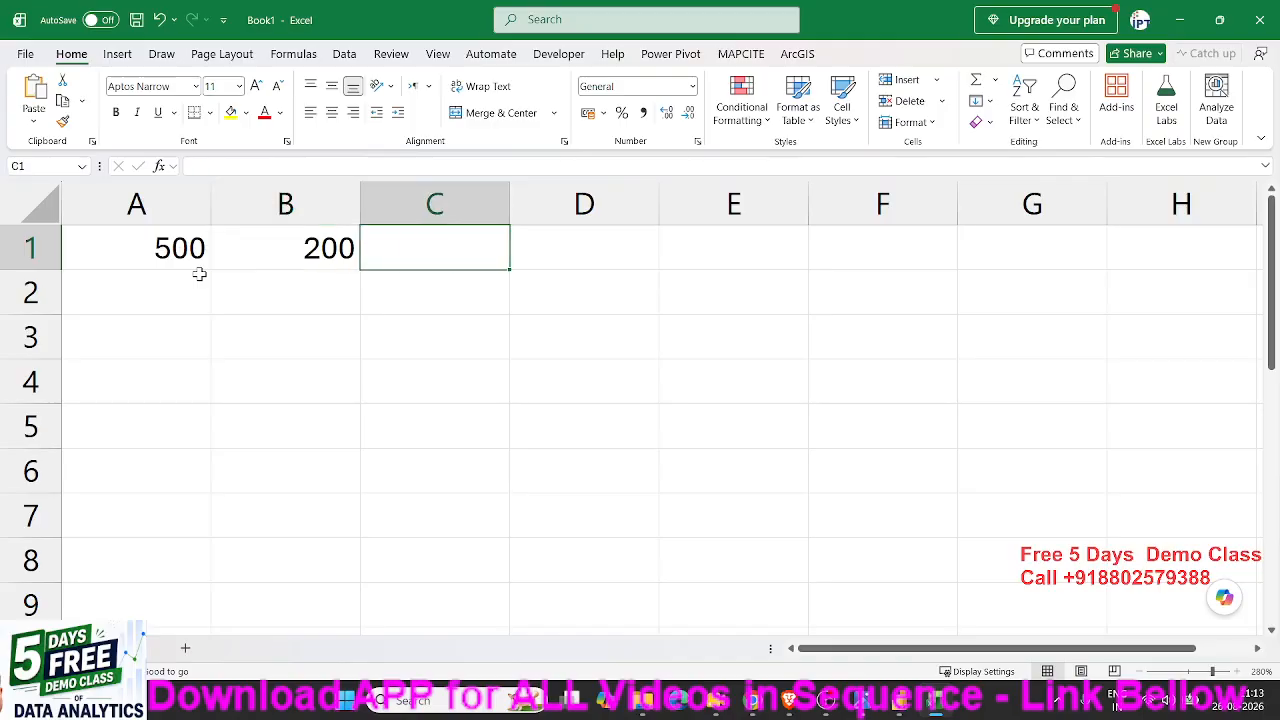
text(200)
key(Escape)
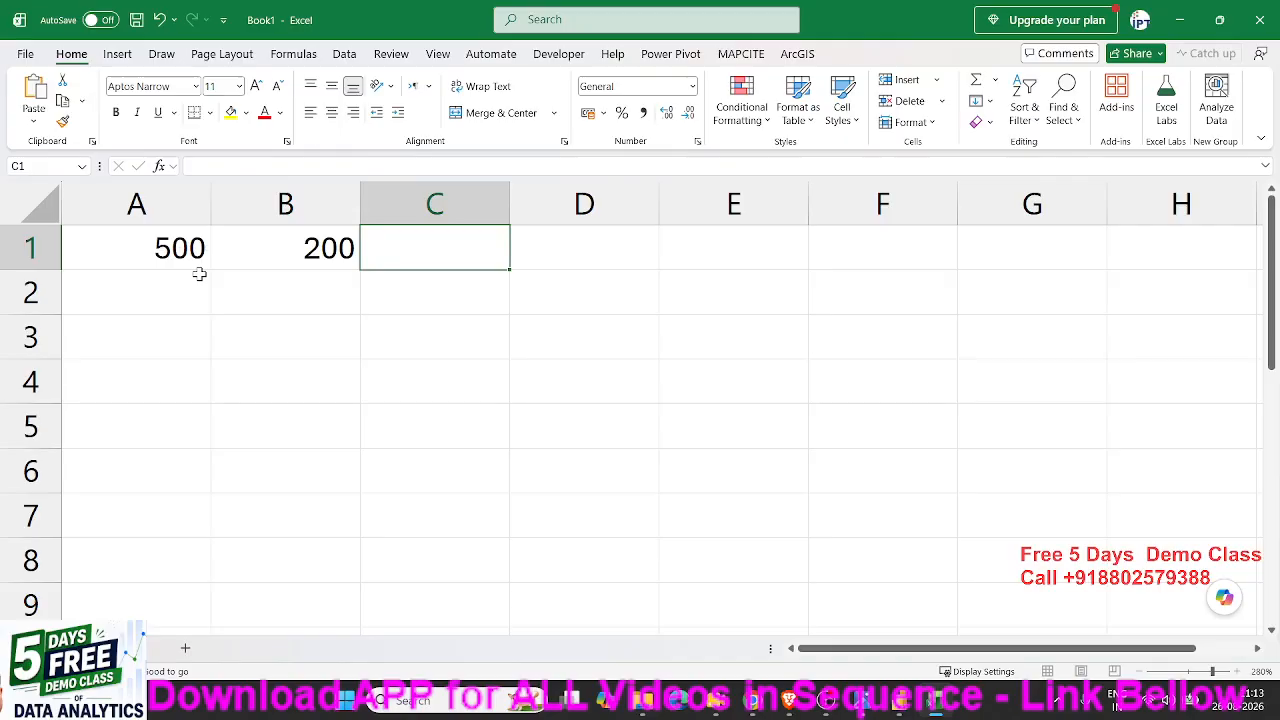
key(Left)
key(Left)
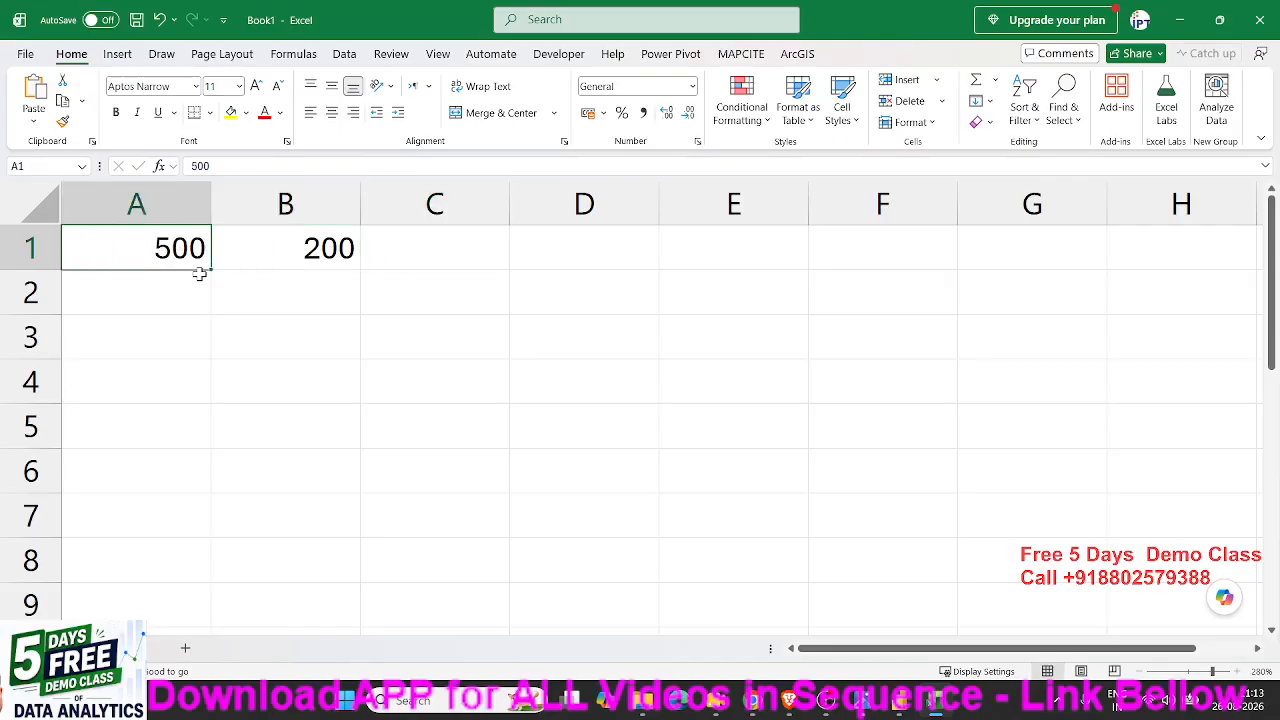
key(Right)
key(Right)
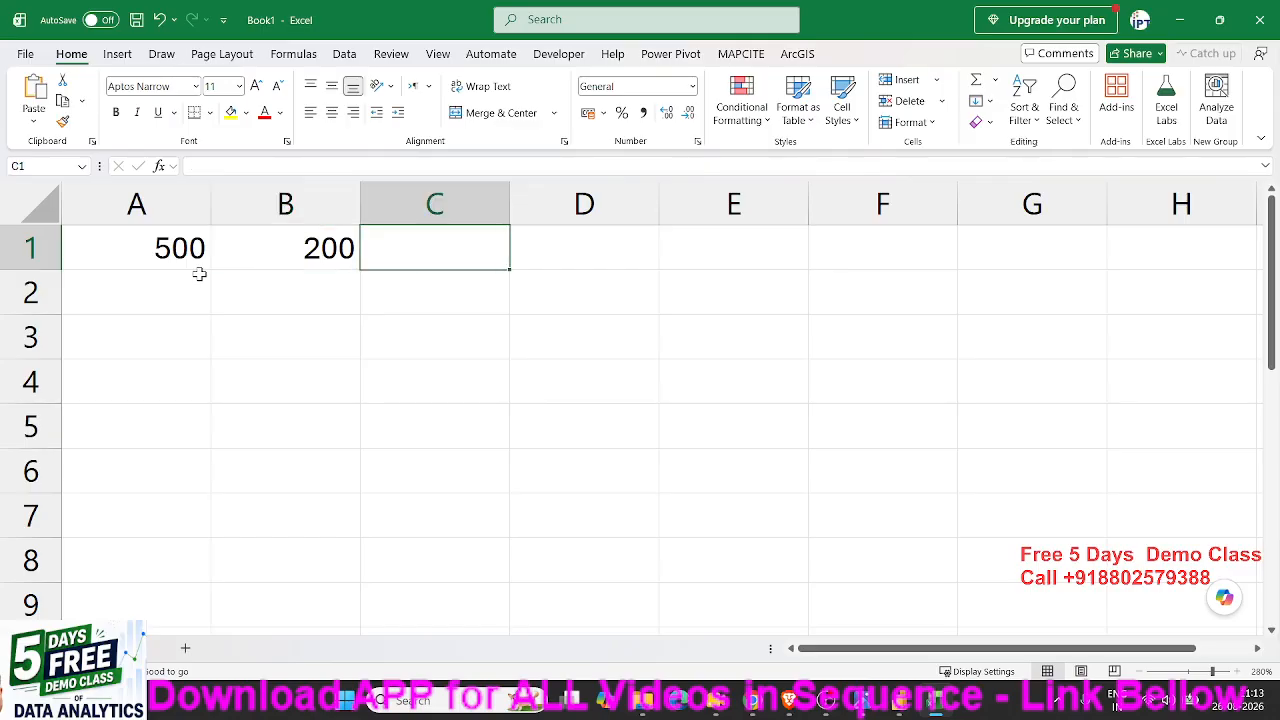
- Add the two numbers of row 1 in cell C1 with the formula =A1+B1
text(=)
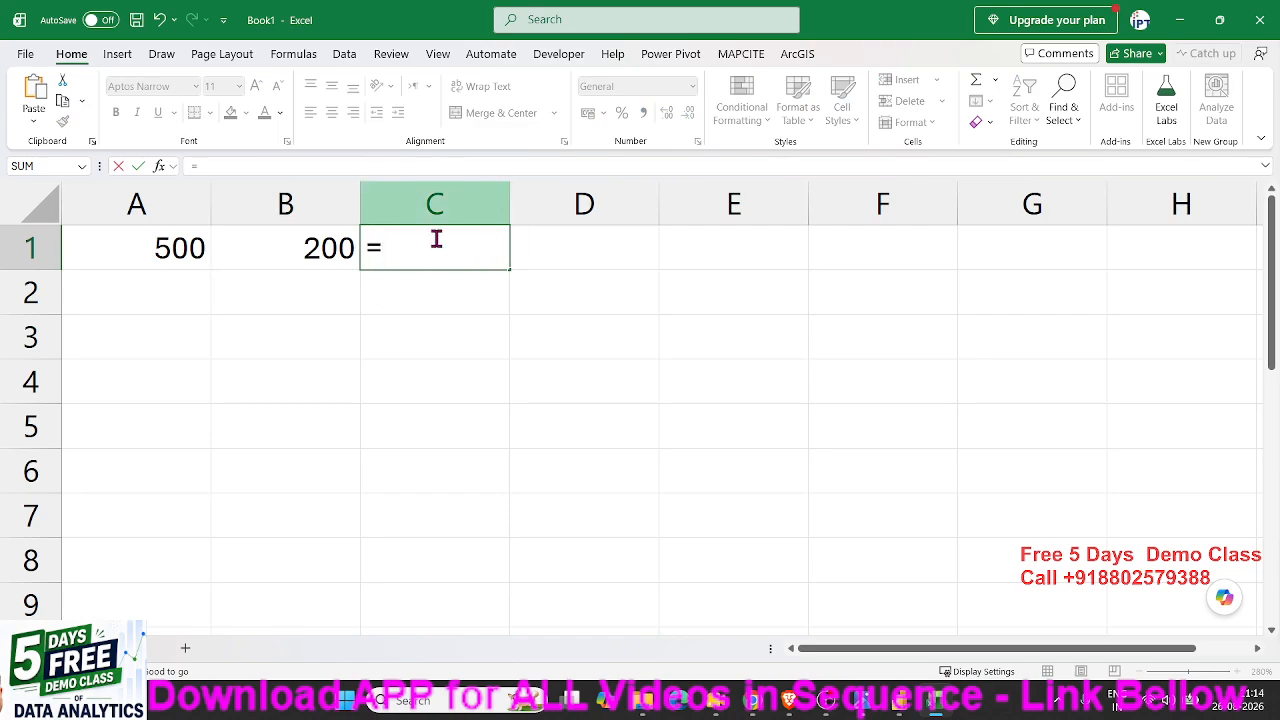
click(150, 240)
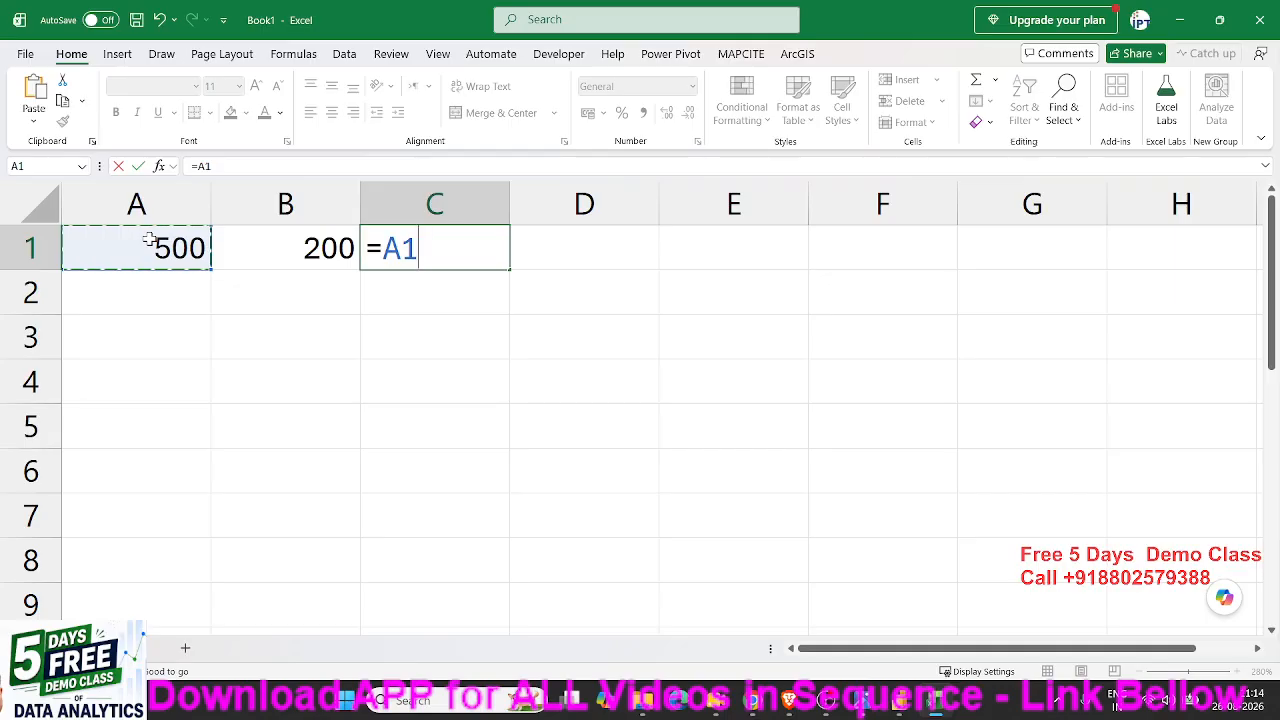
text(+)
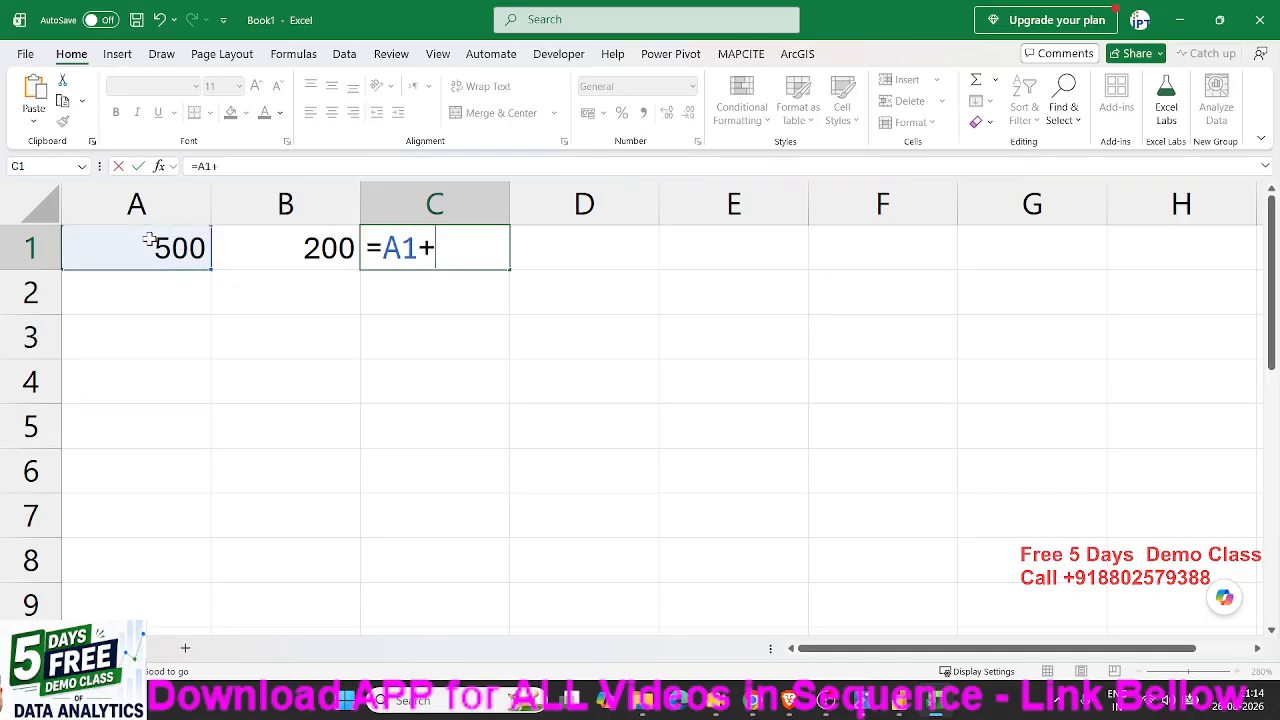
click(333, 254)
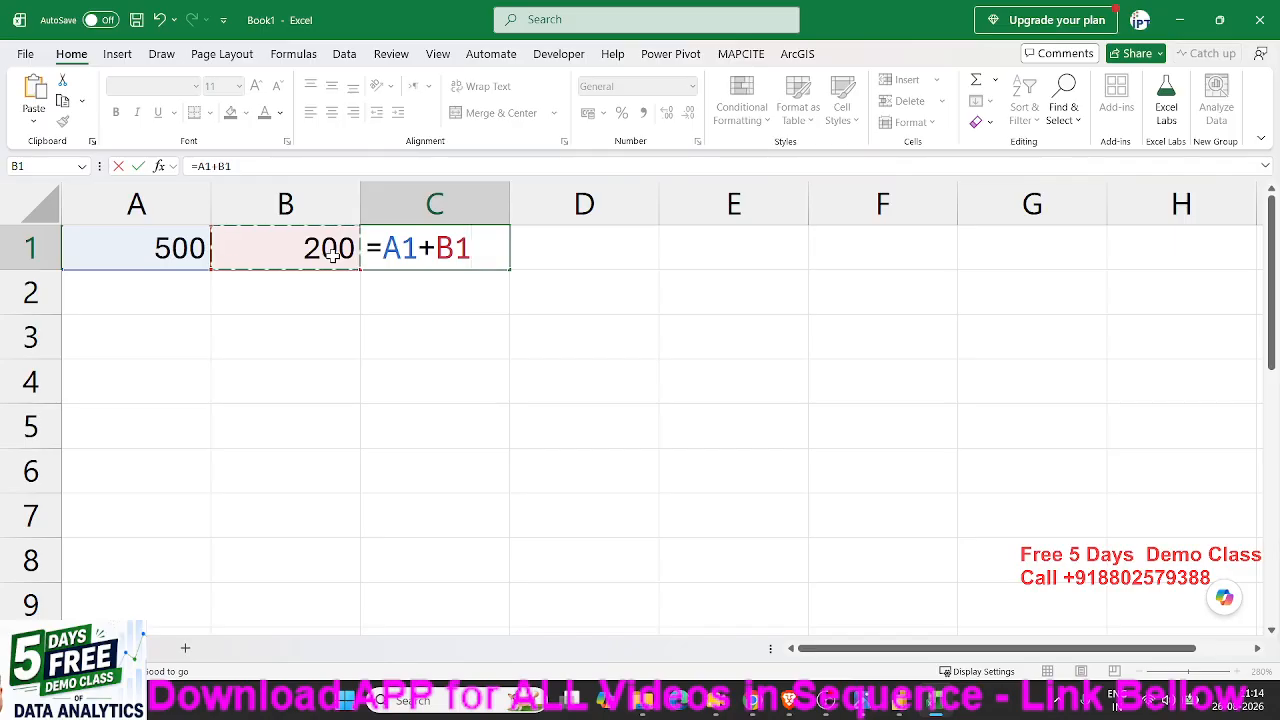
key(Return)
key(Up)
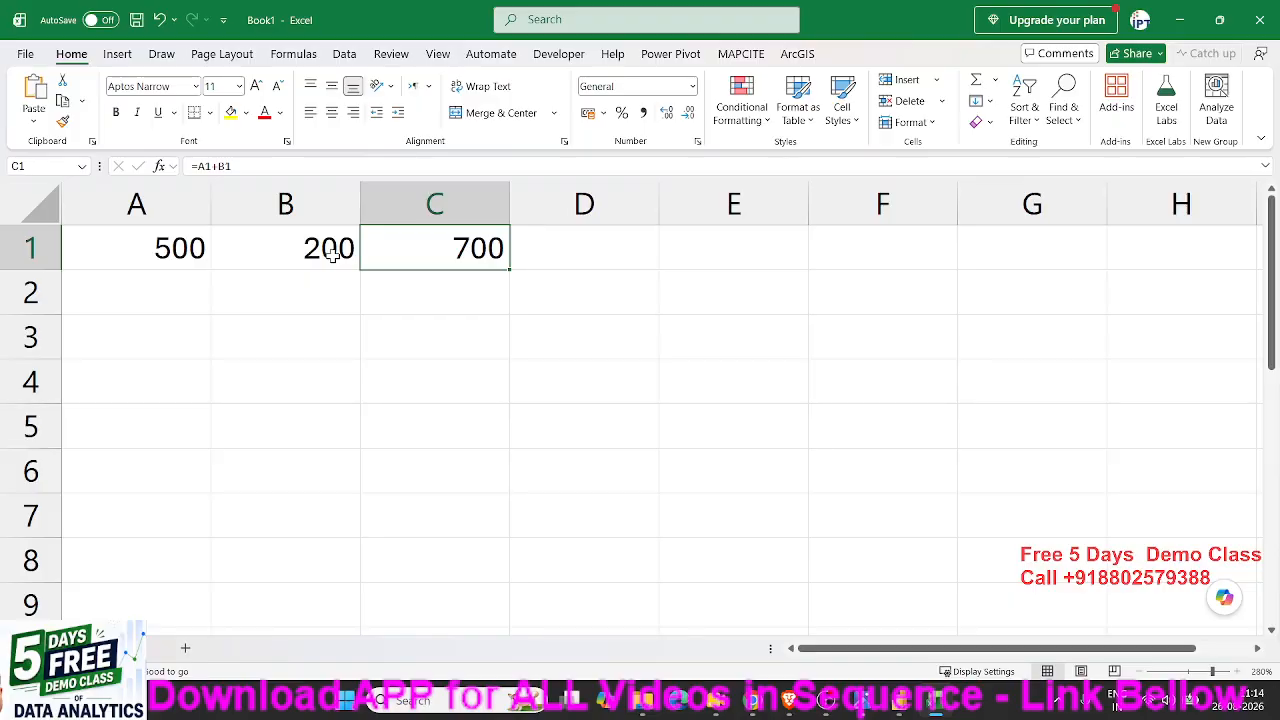
- Examine the cell references and the plus operator in the formula of cell C1
key(F2)
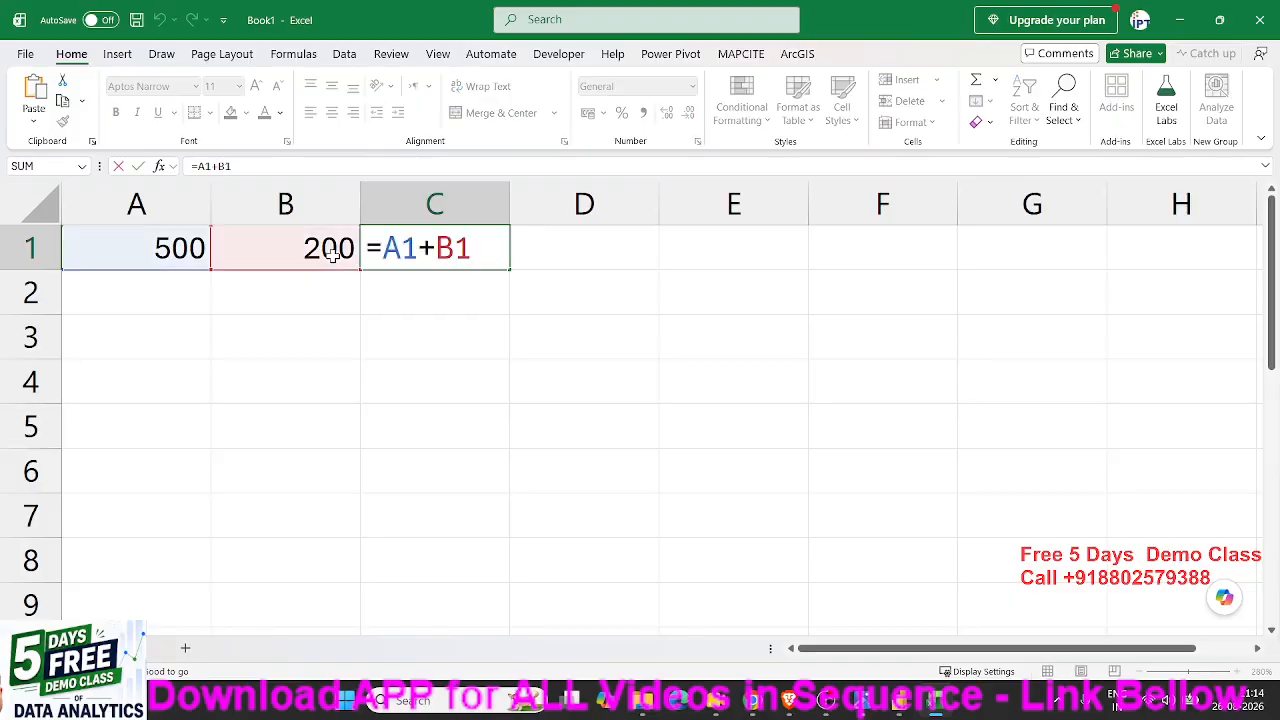
key(Escape)
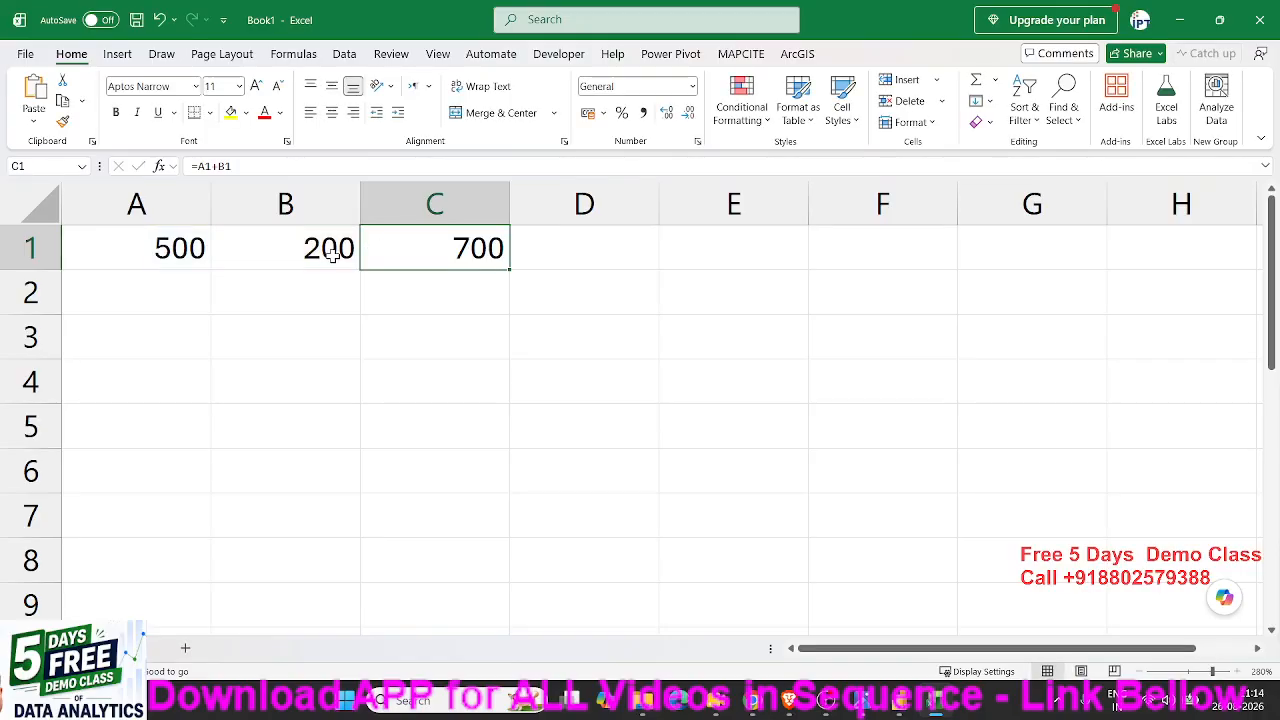
key(Right)
key(Left)
key(F2)
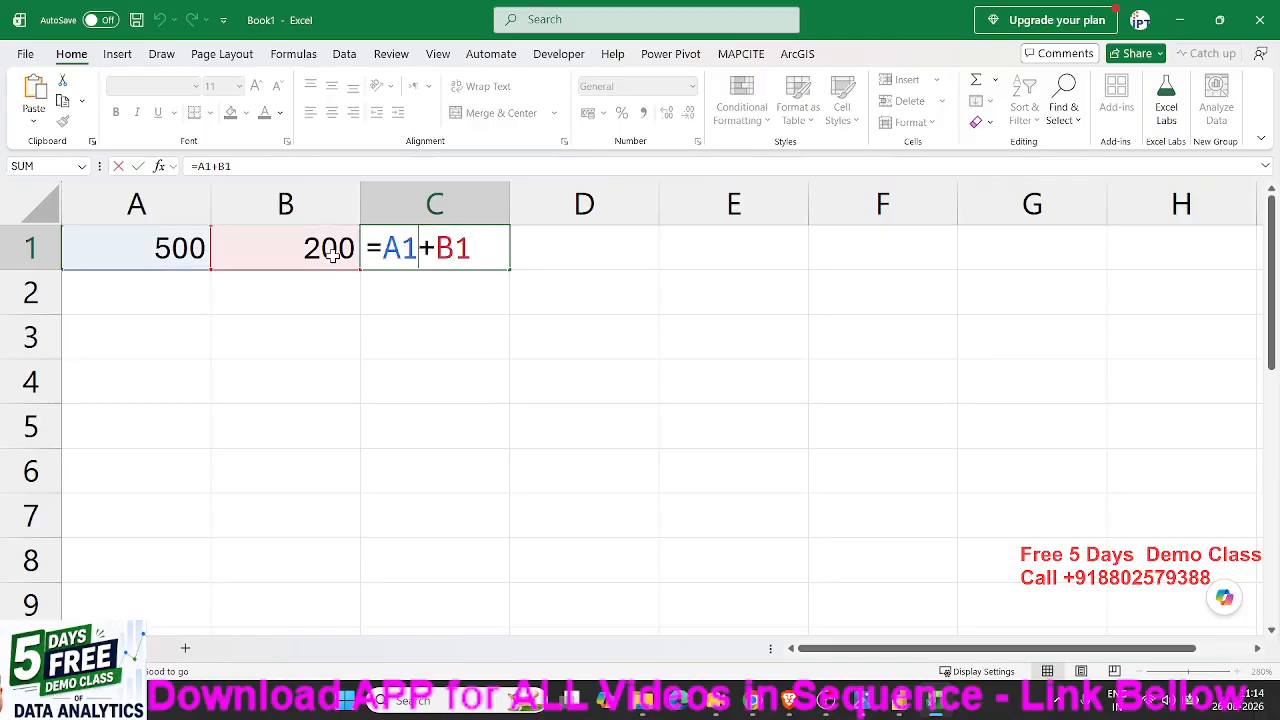
key(shift+Right)
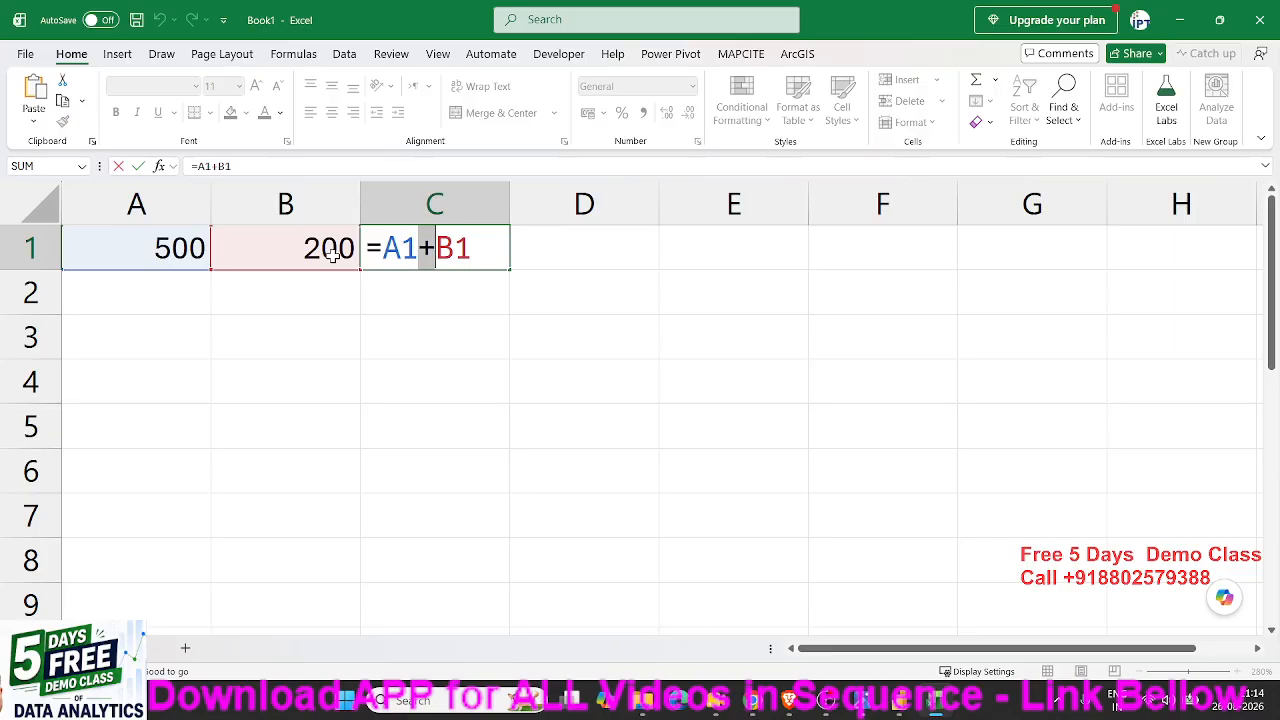
key(ctrl+Return)
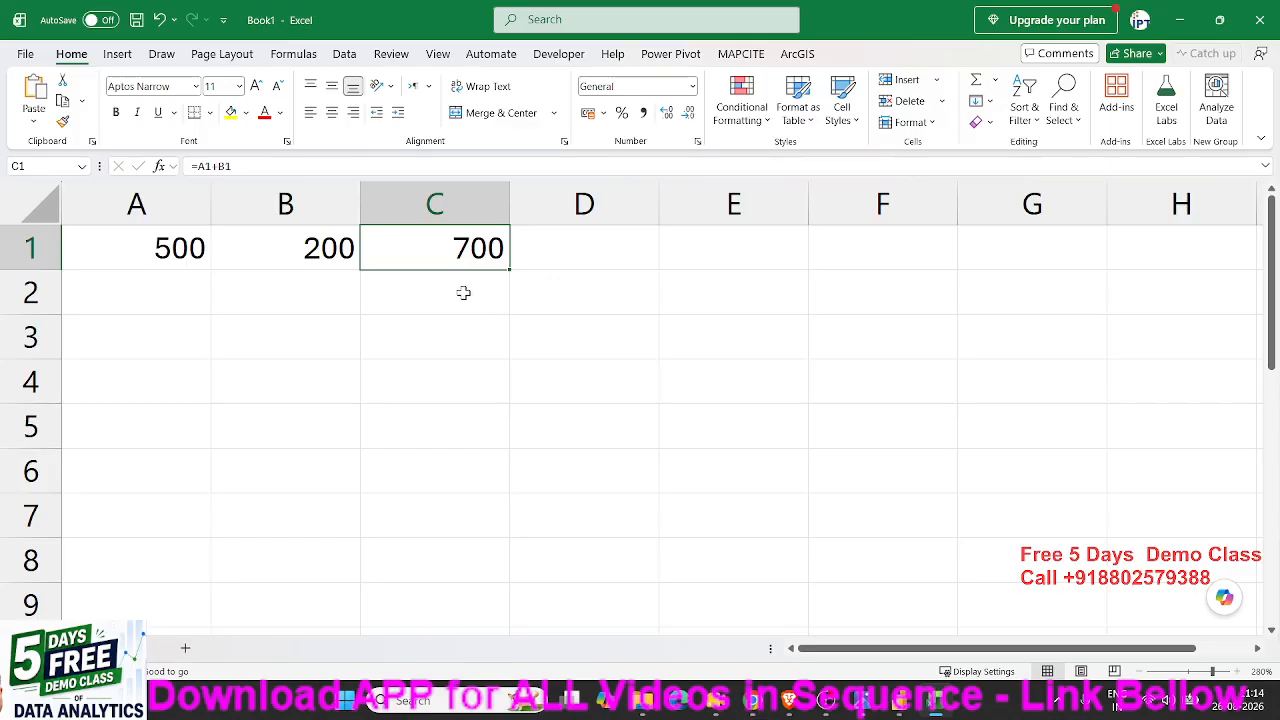
- Enter =SUM(A1:B1) in cell C2 and check the range the function refers to
click(462, 292)
text(=sum)
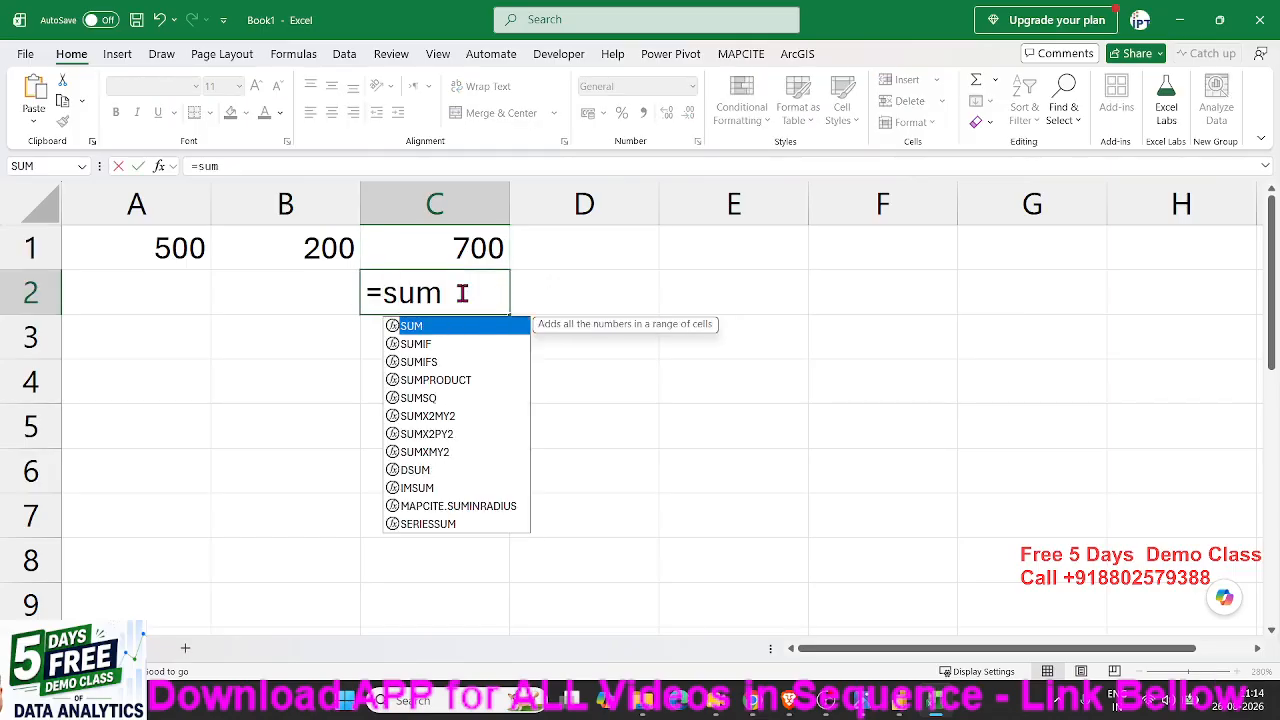
key(Tab)
drag(148, 252, 241, 255)
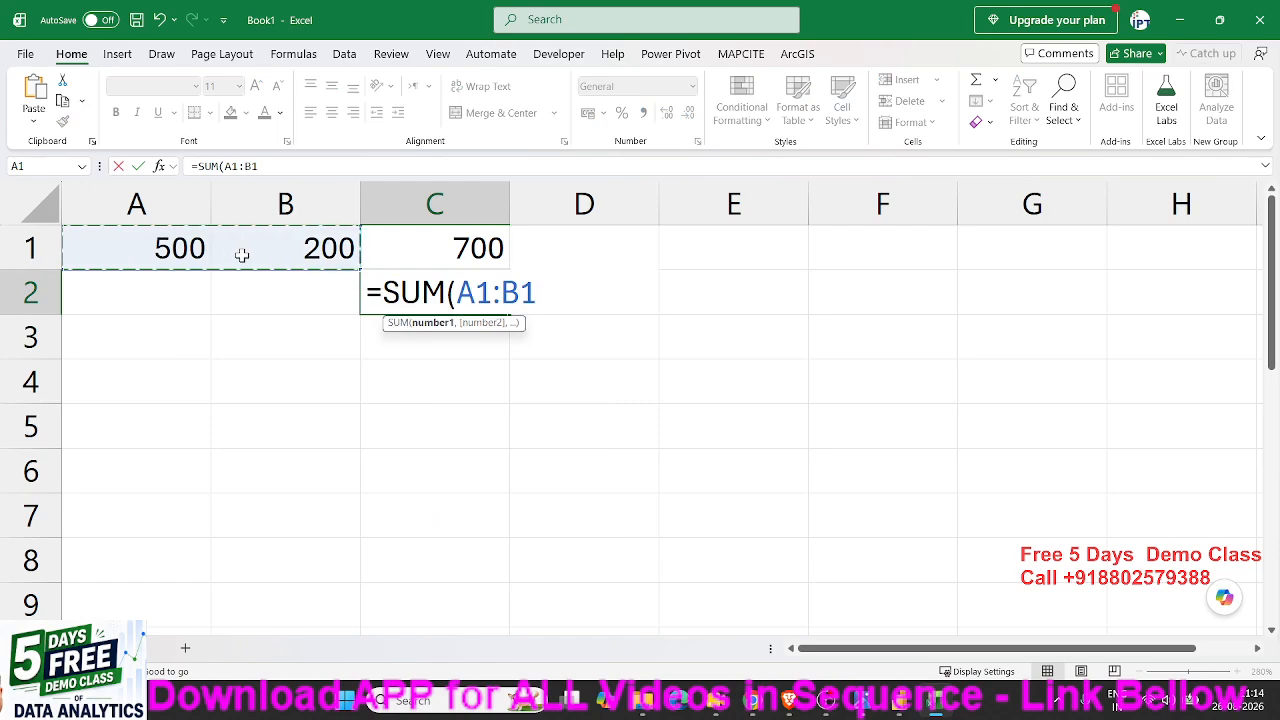
text())
key(Return)
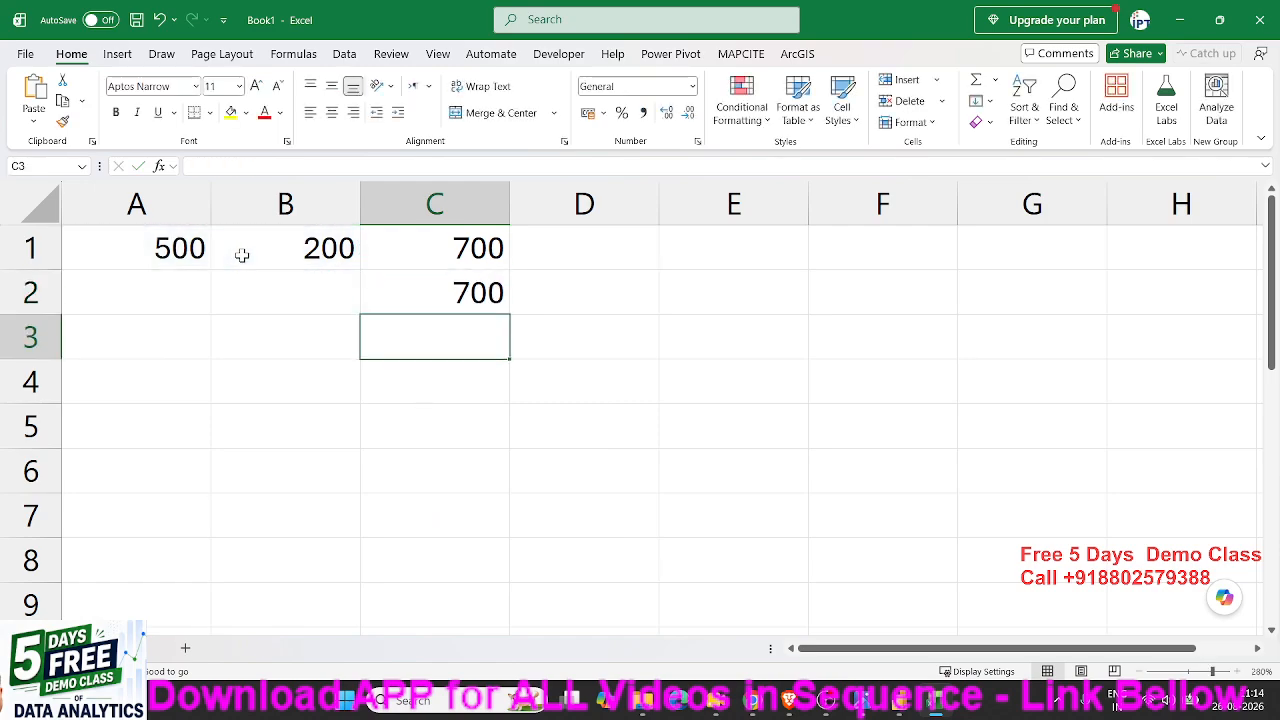
key(Up)
key(F2)
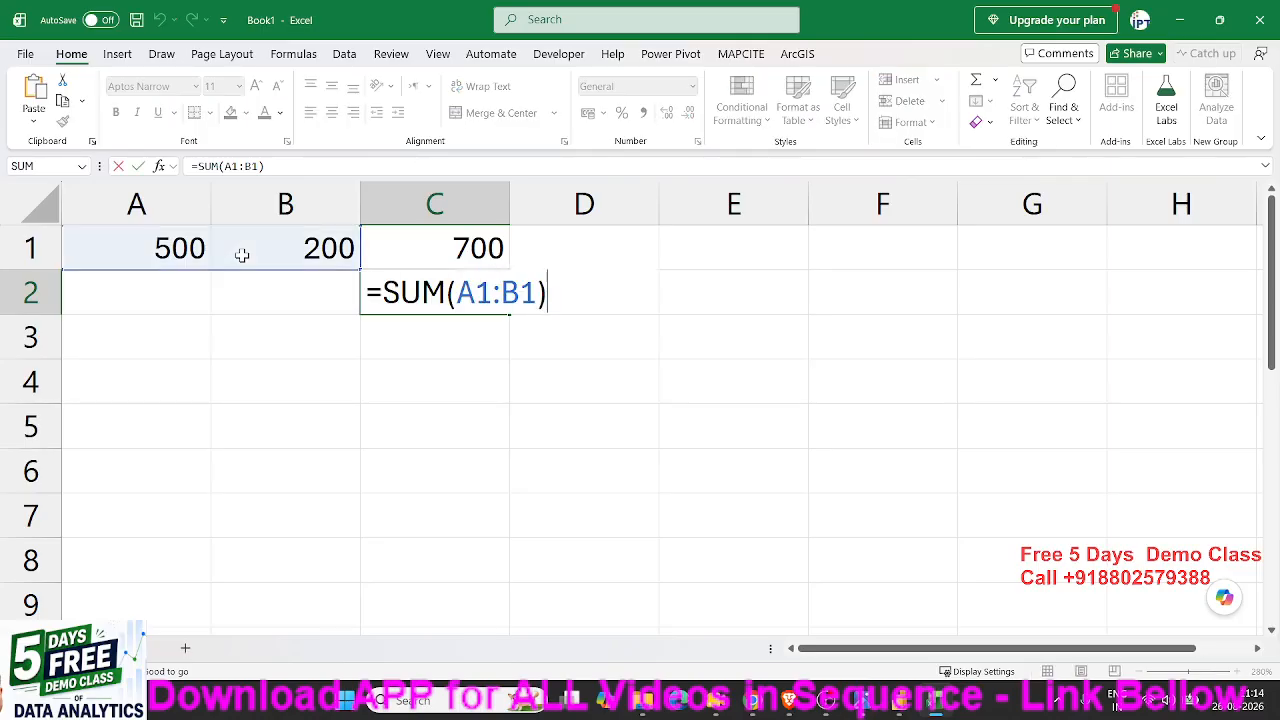
key(Escape)
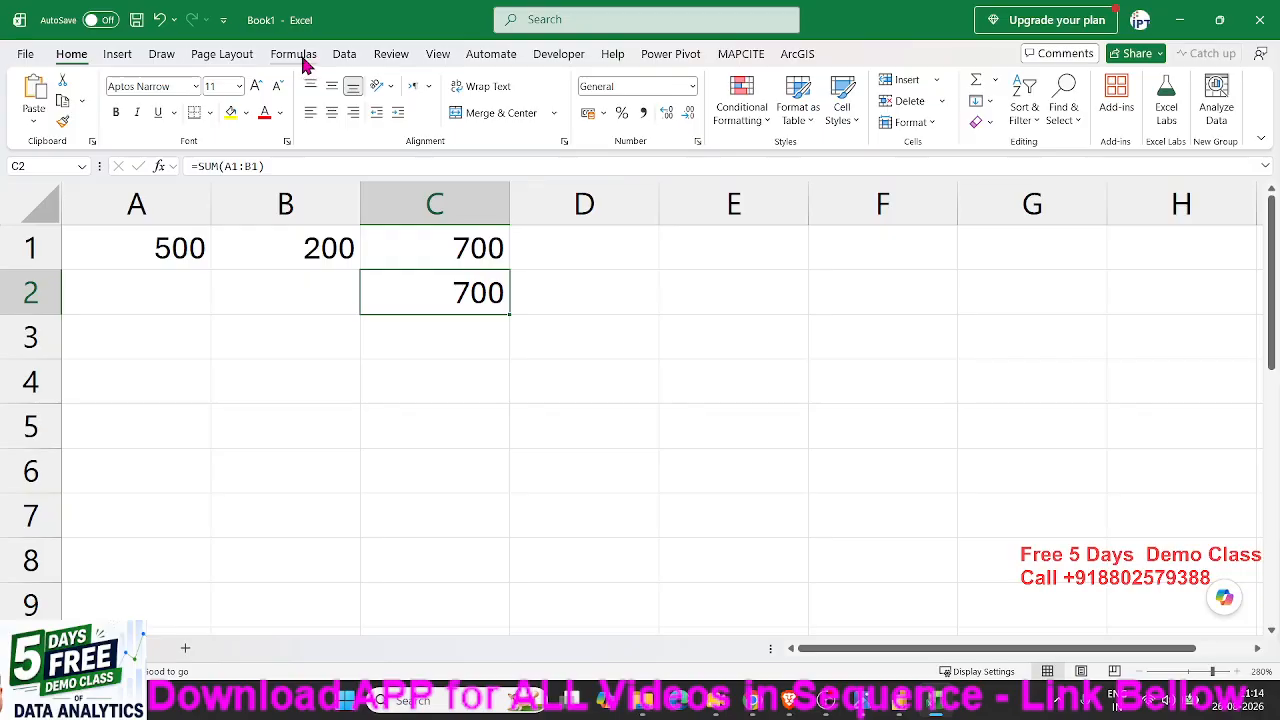
- Examine the categories of the function library, including the Text, Logical, Financial and Lookup & Reference functions
click(296, 53)
click(255, 100)
click(292, 108)
click(336, 122)
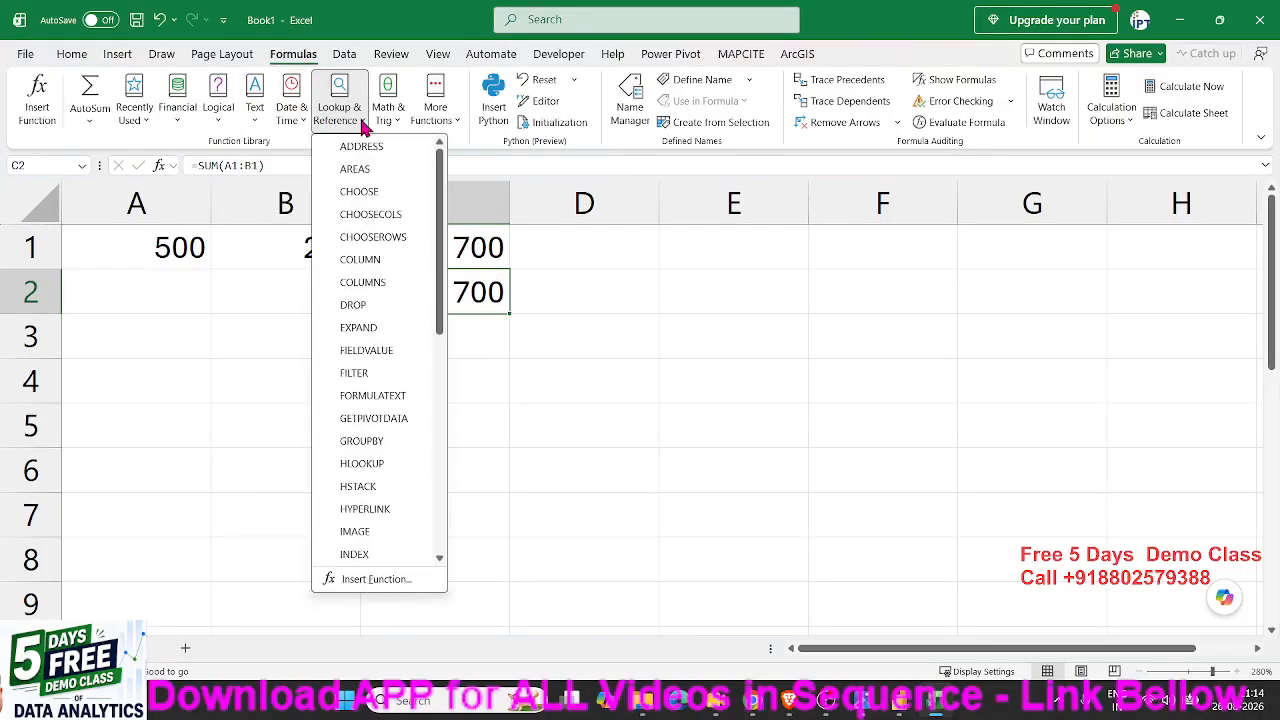
click(366, 125)
click(386, 122)
click(428, 123)
click(255, 108)
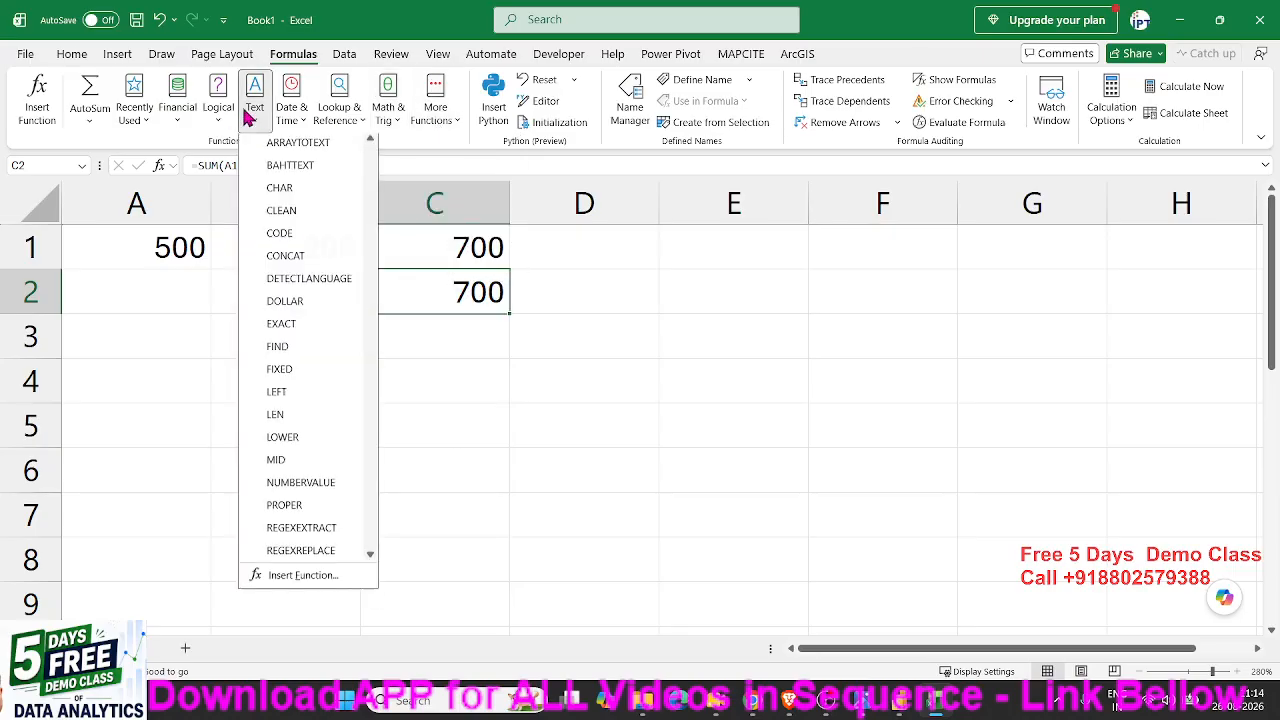
click(226, 116)
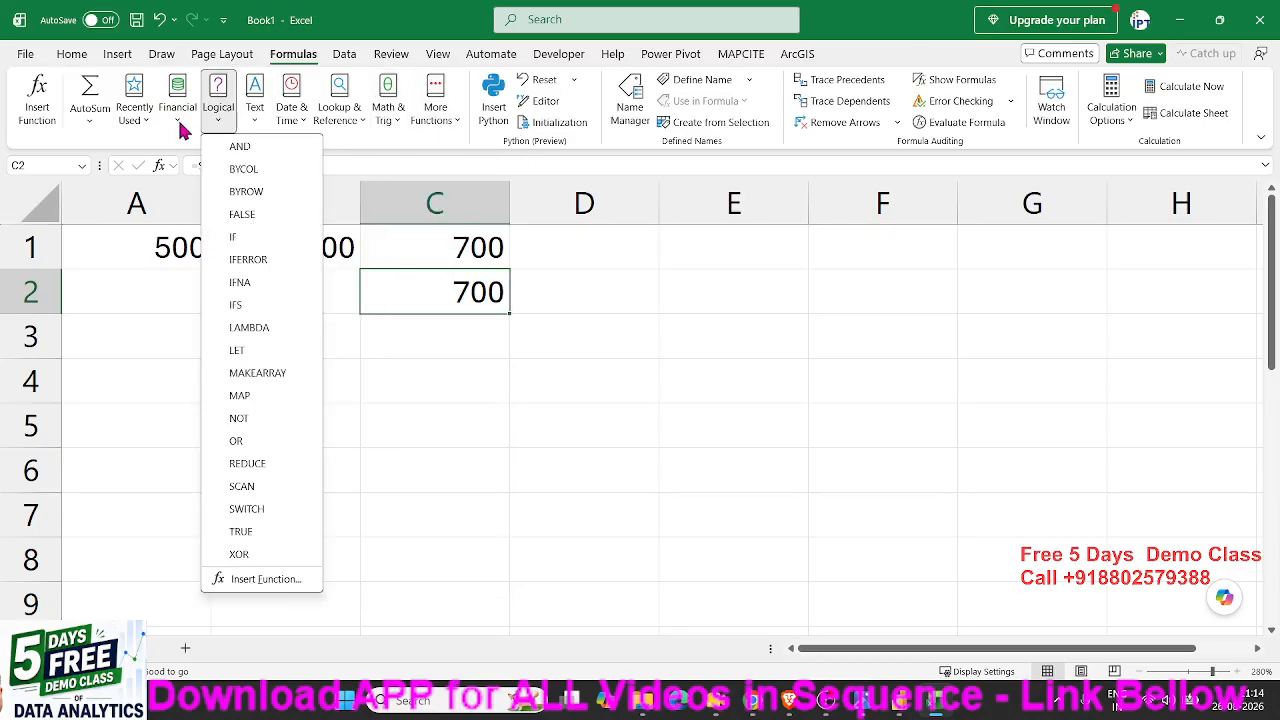
click(184, 118)
click(461, 378)
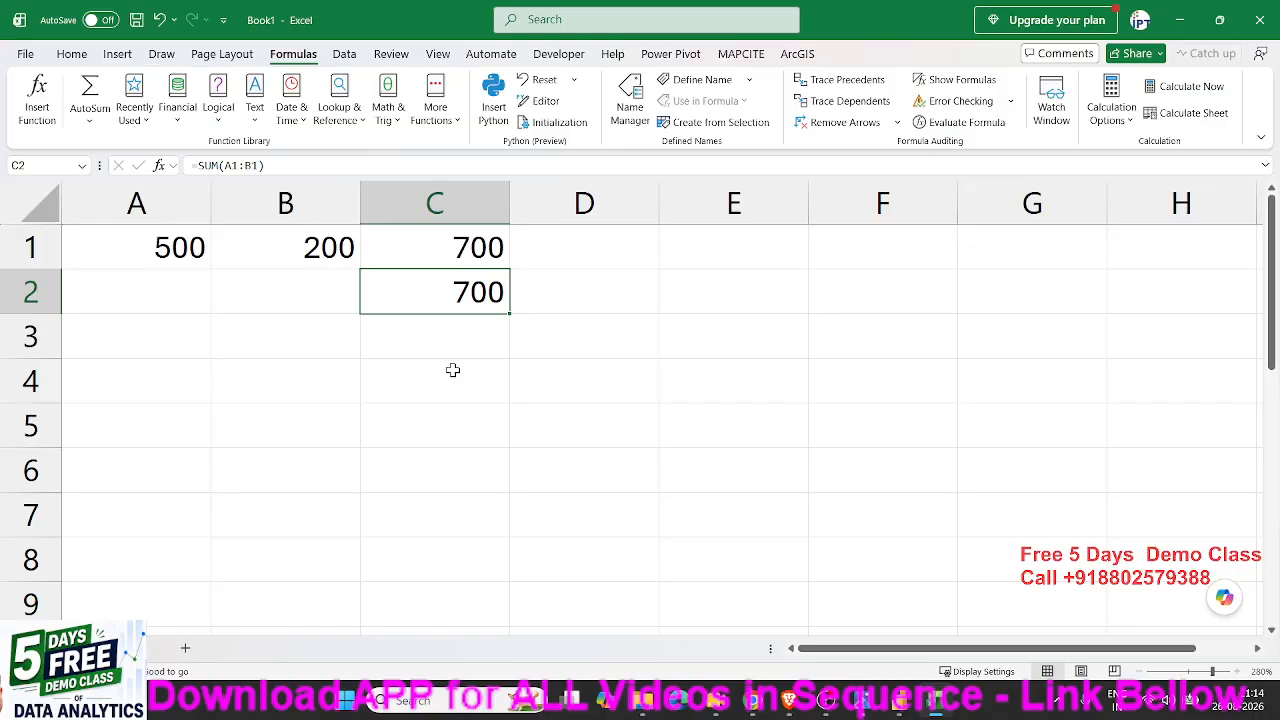
- Add a new blank worksheet to the workbook
click(175, 254)
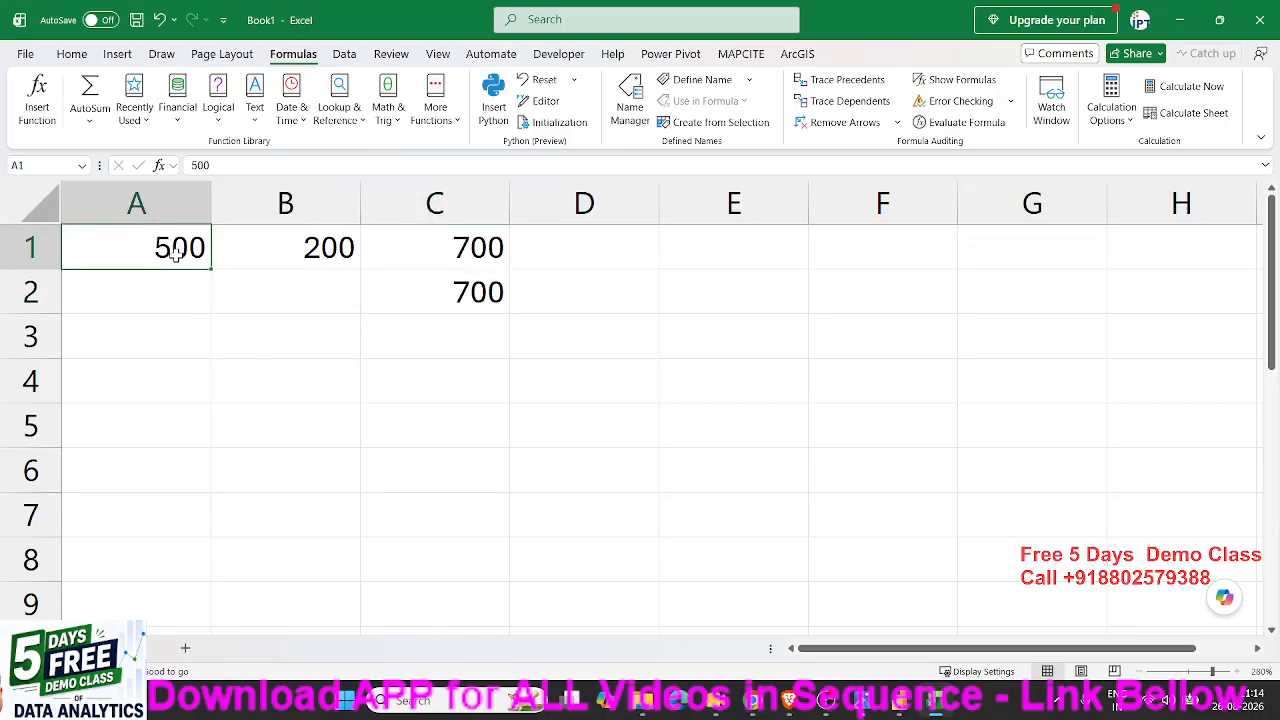
drag(175, 254, 451, 303)
click(186, 647)
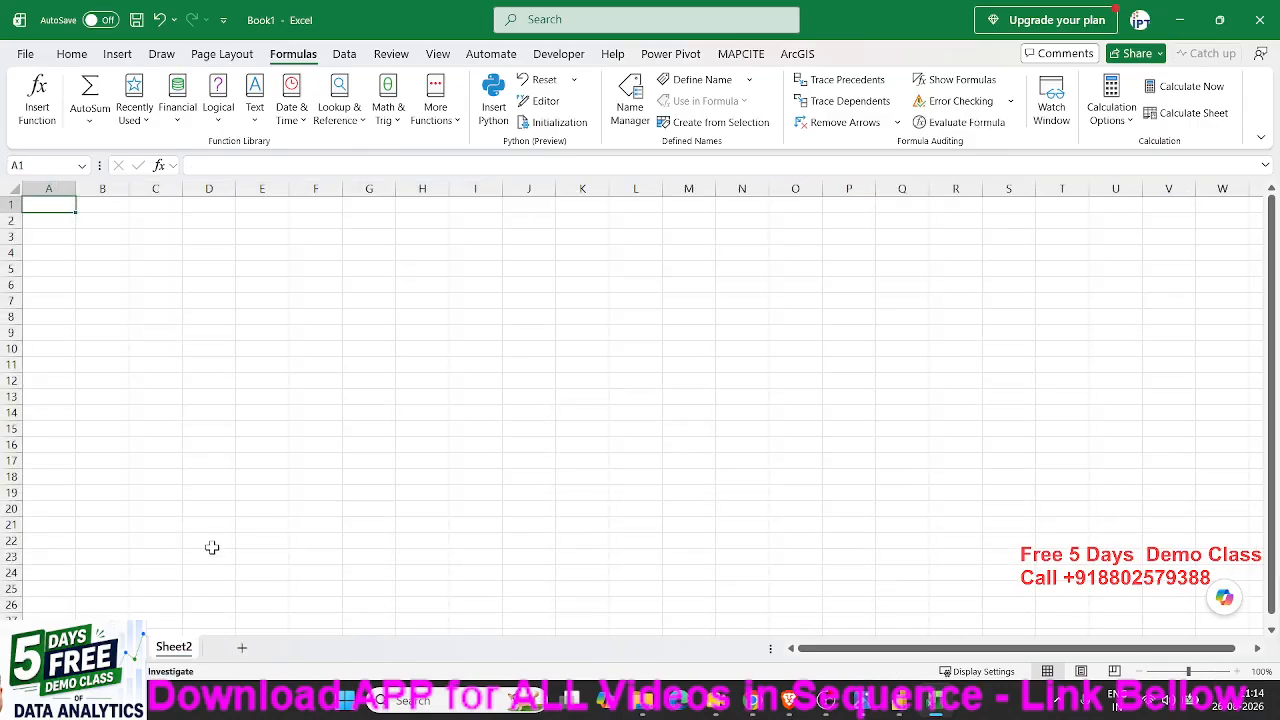
ctrl+scroll(212, 547, up, 12)
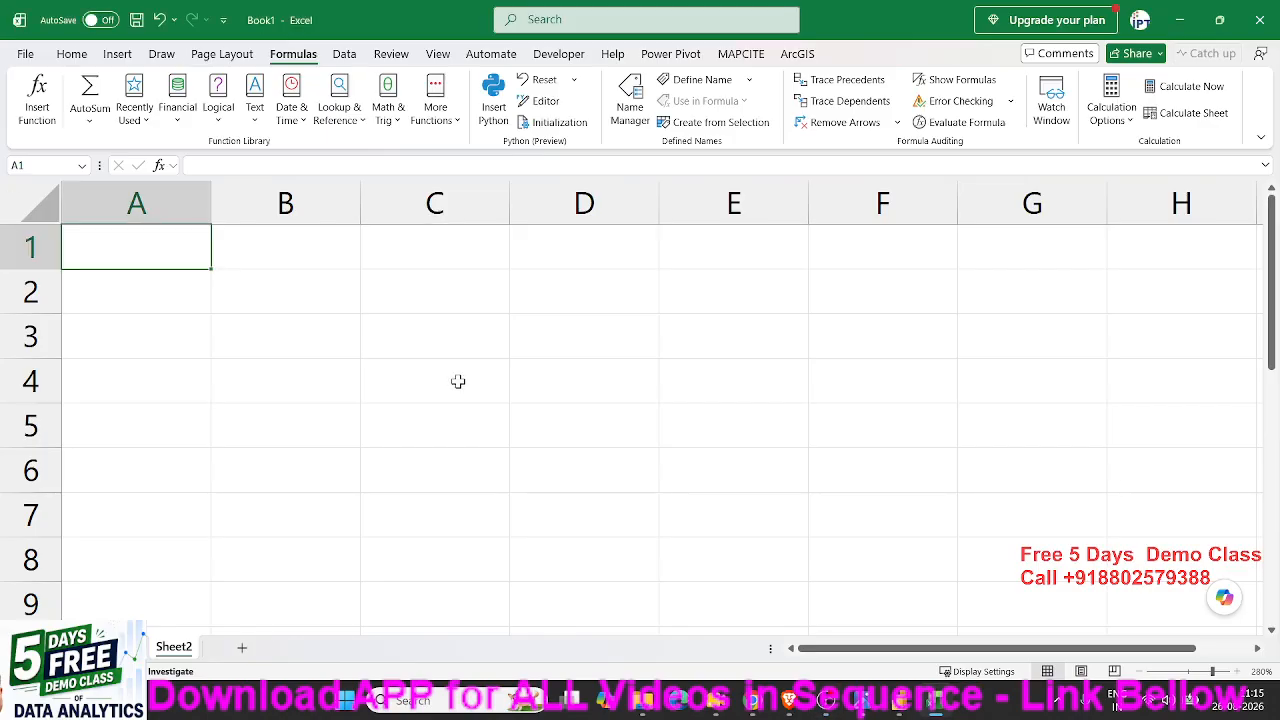
- Enter the heading Sales in A1 and the values 85, 36, 65, 36, 26 and 16 in cells A2 to A7
click(328, 330)
click(170, 264)
text(SAles)
key(Return)
text(85)
key(Return)
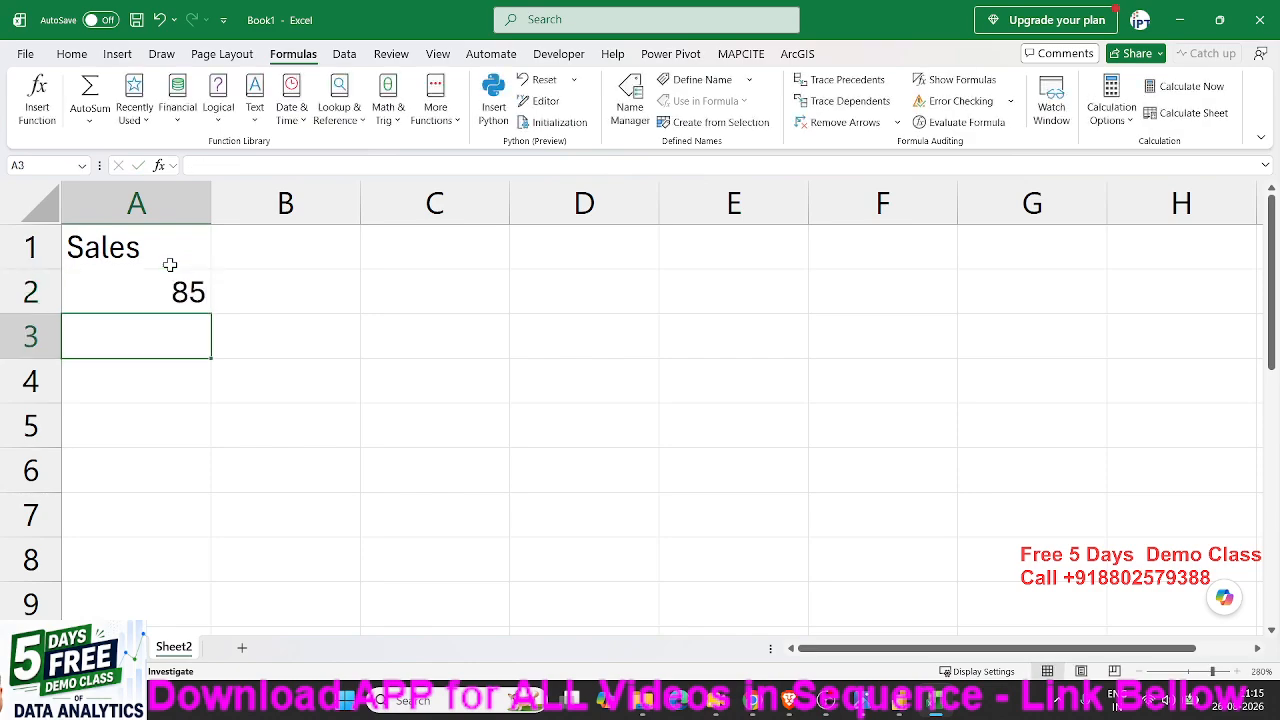
text(36)
key(Return)
text(65)
key(Return)
text(36)
key(Return)
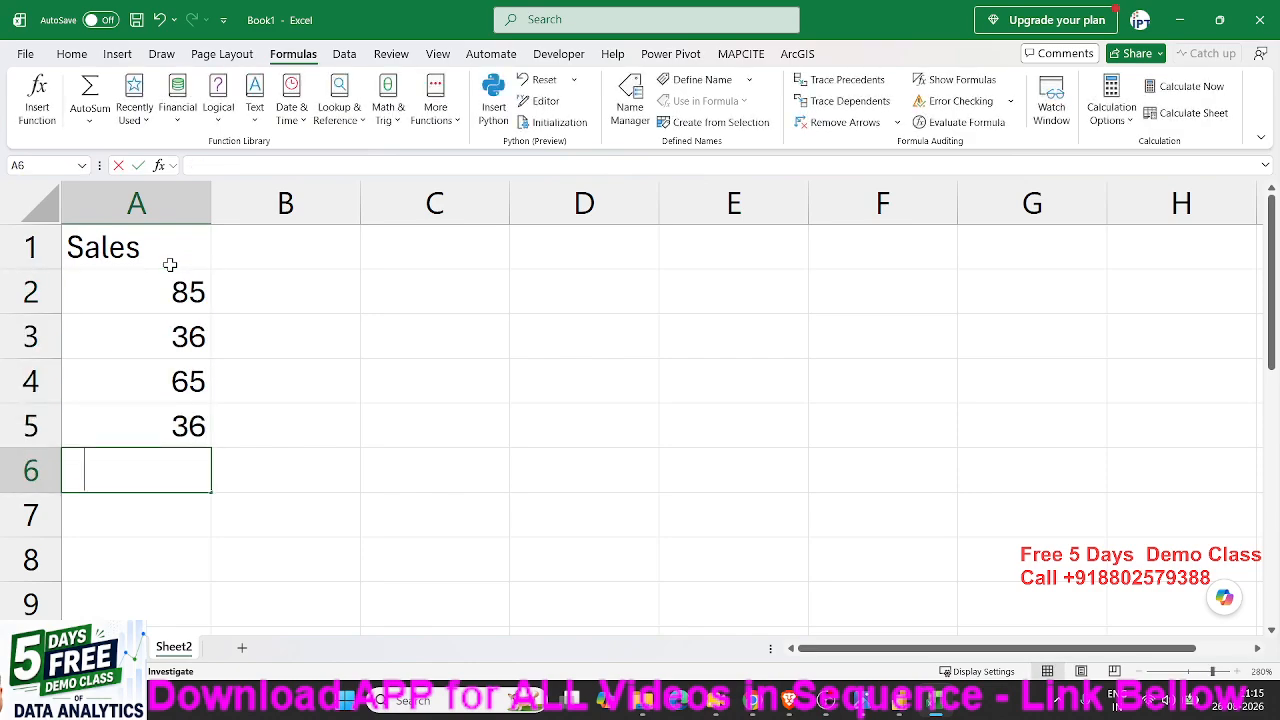
text(26)
key(Return)
text(1)
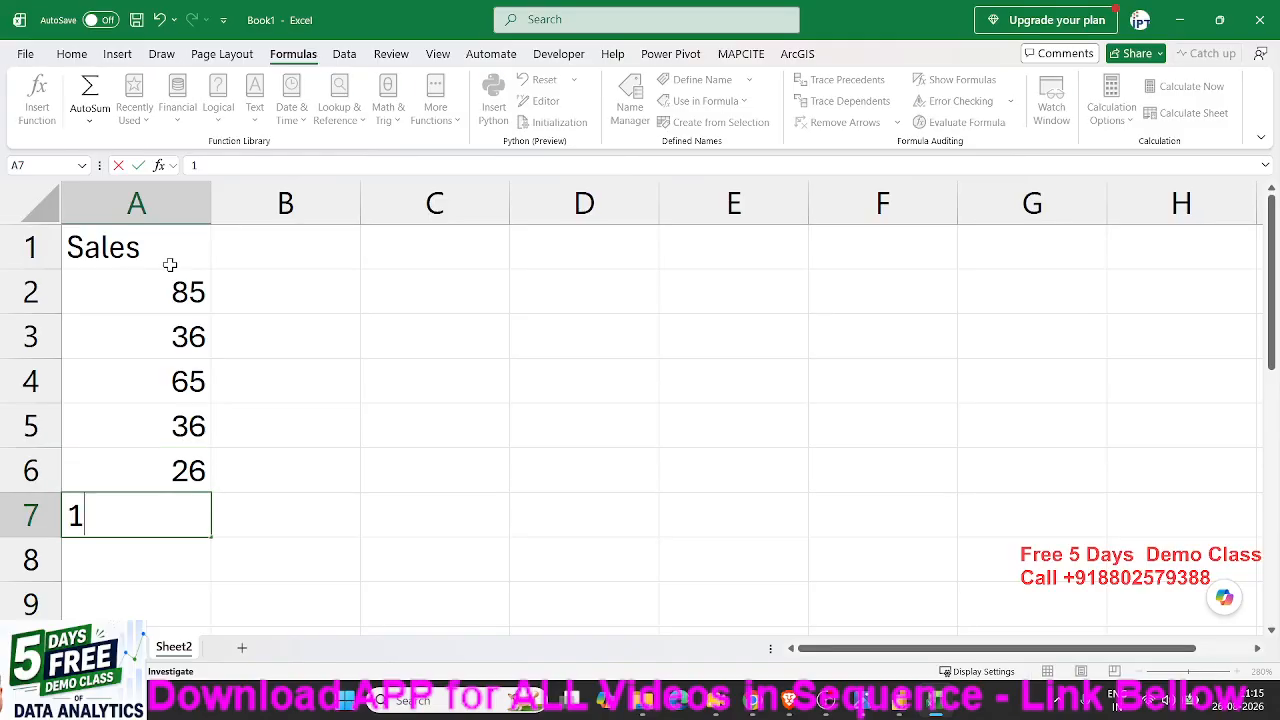
text(6)
key(Return)
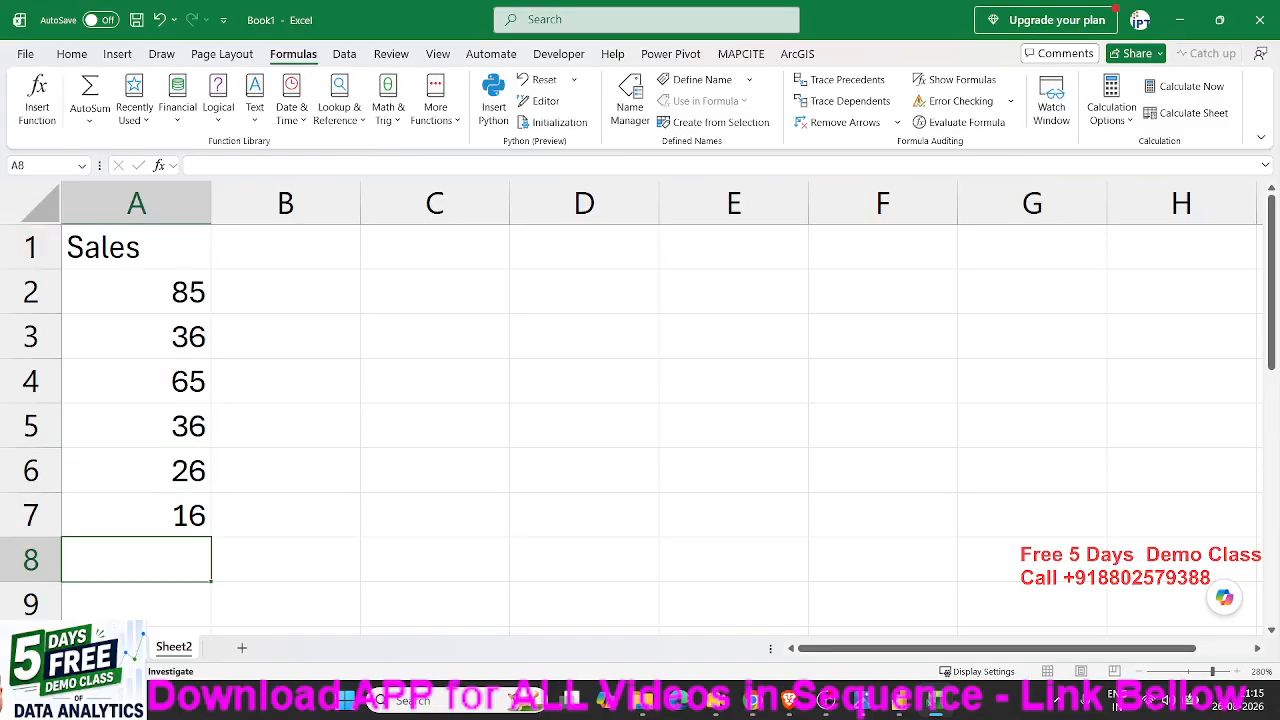
key(alt+Tab)
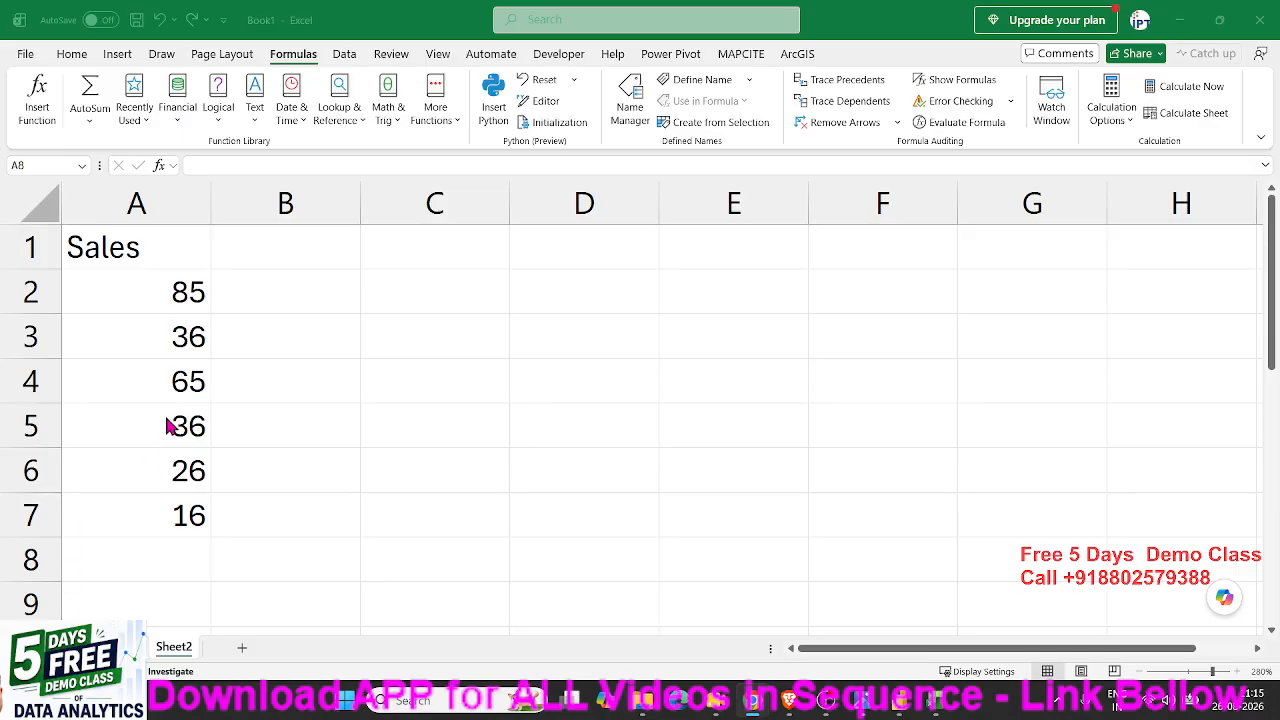
key(alt+Tab)
click(148, 308)
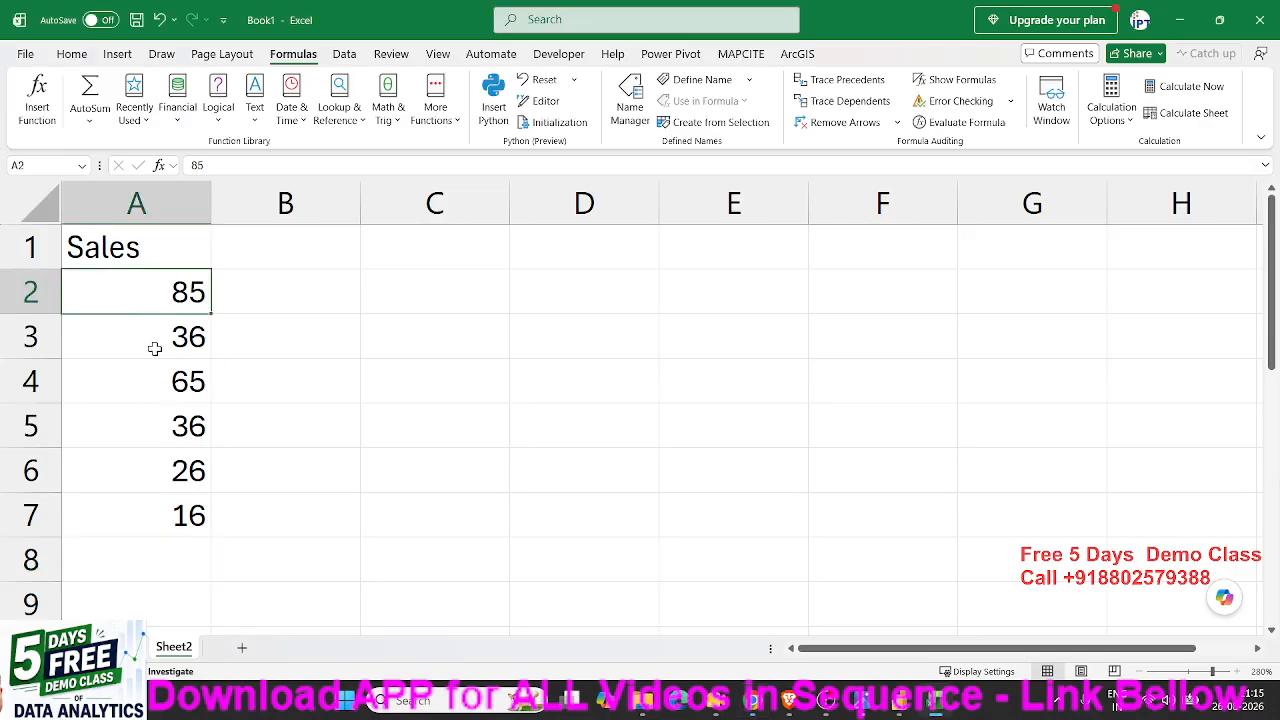
drag(152, 508, 137, 300)
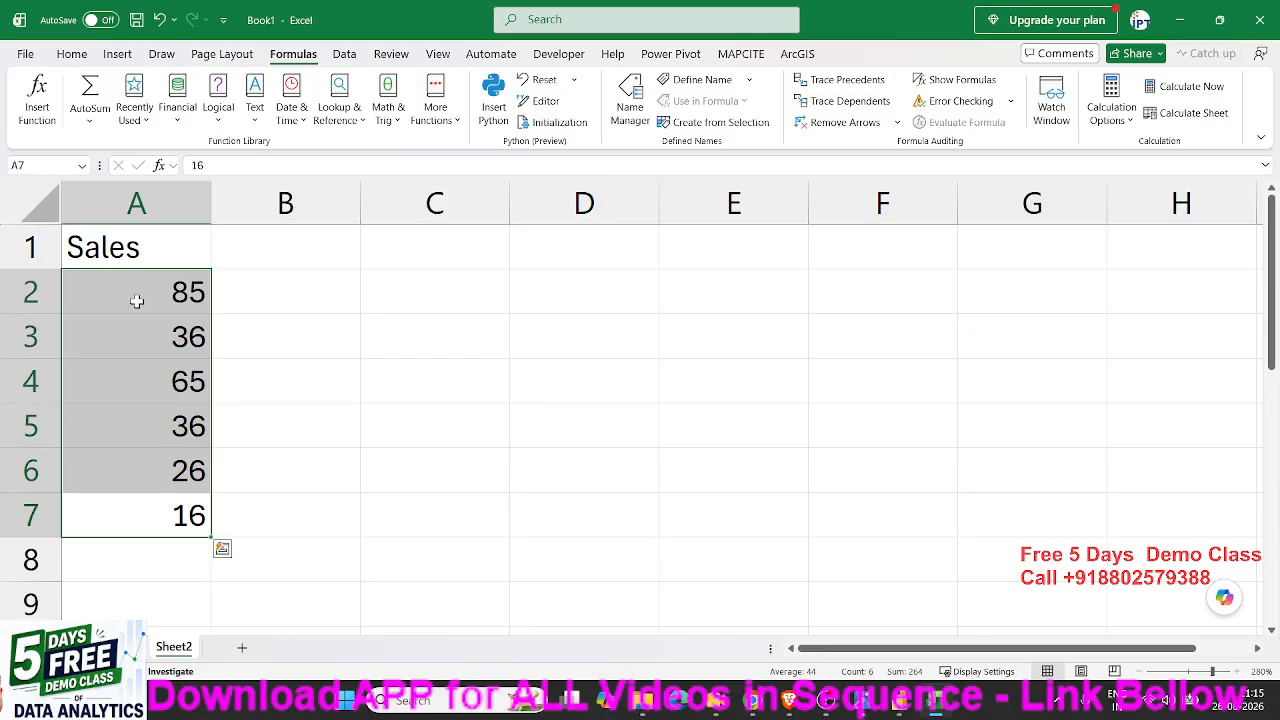
click(325, 306)
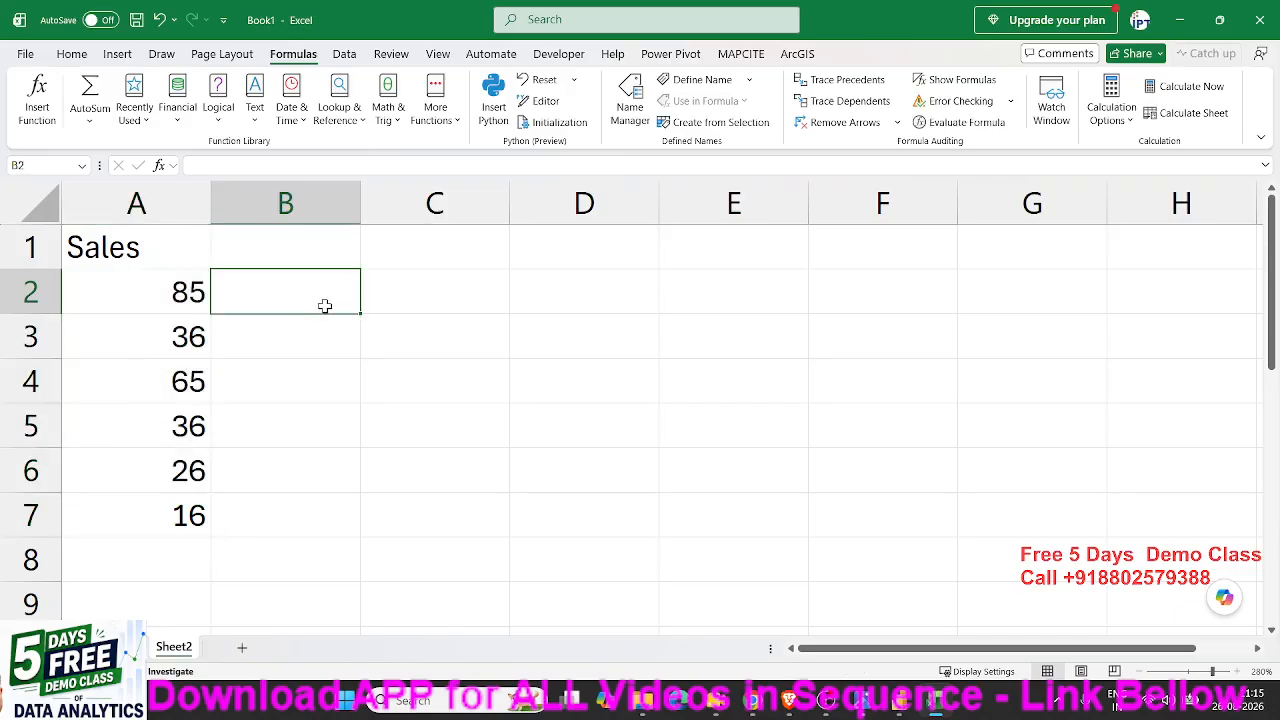
- Enter the comparison =A2>50 in cell B2 and fill it down to B7
text(=)
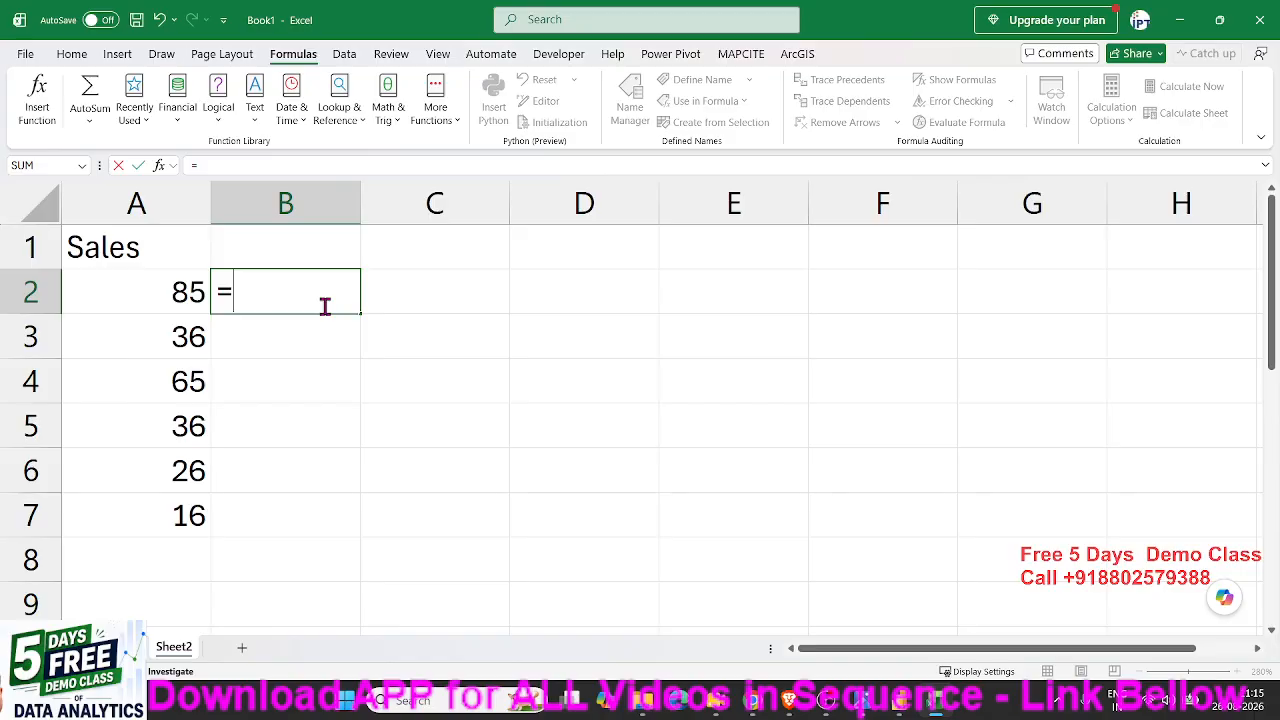
key(Escape)
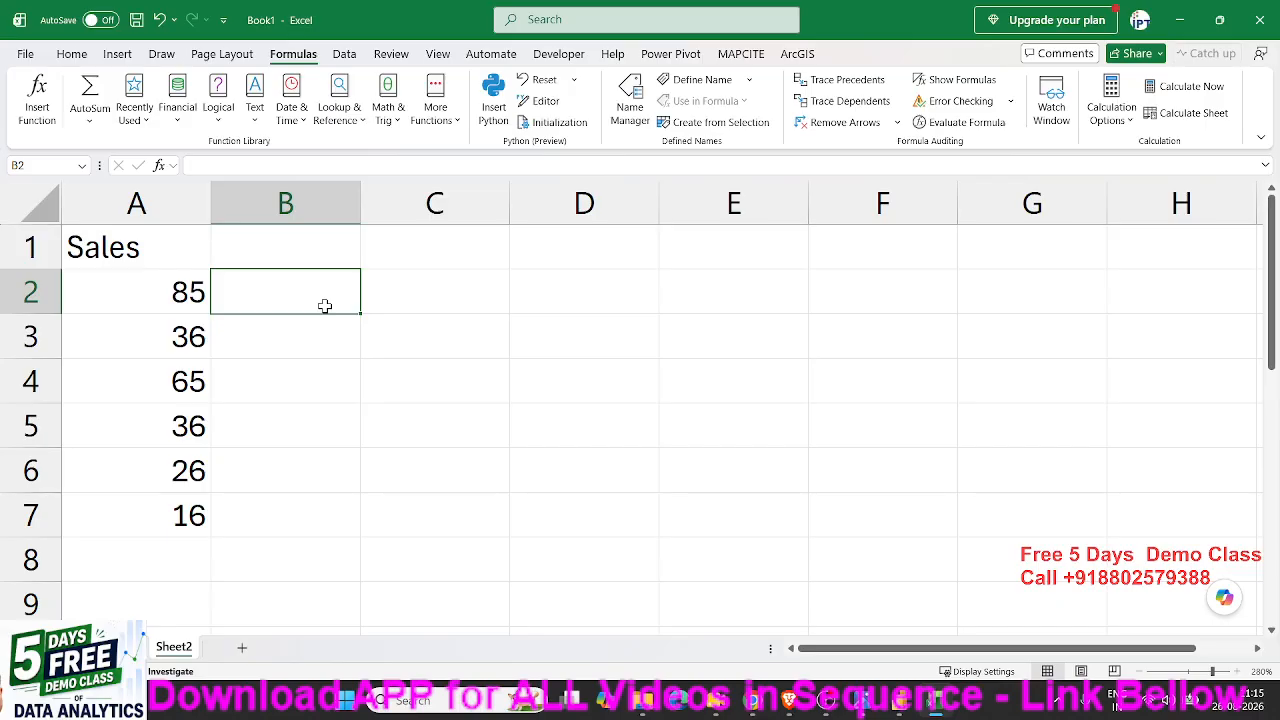
text(=)
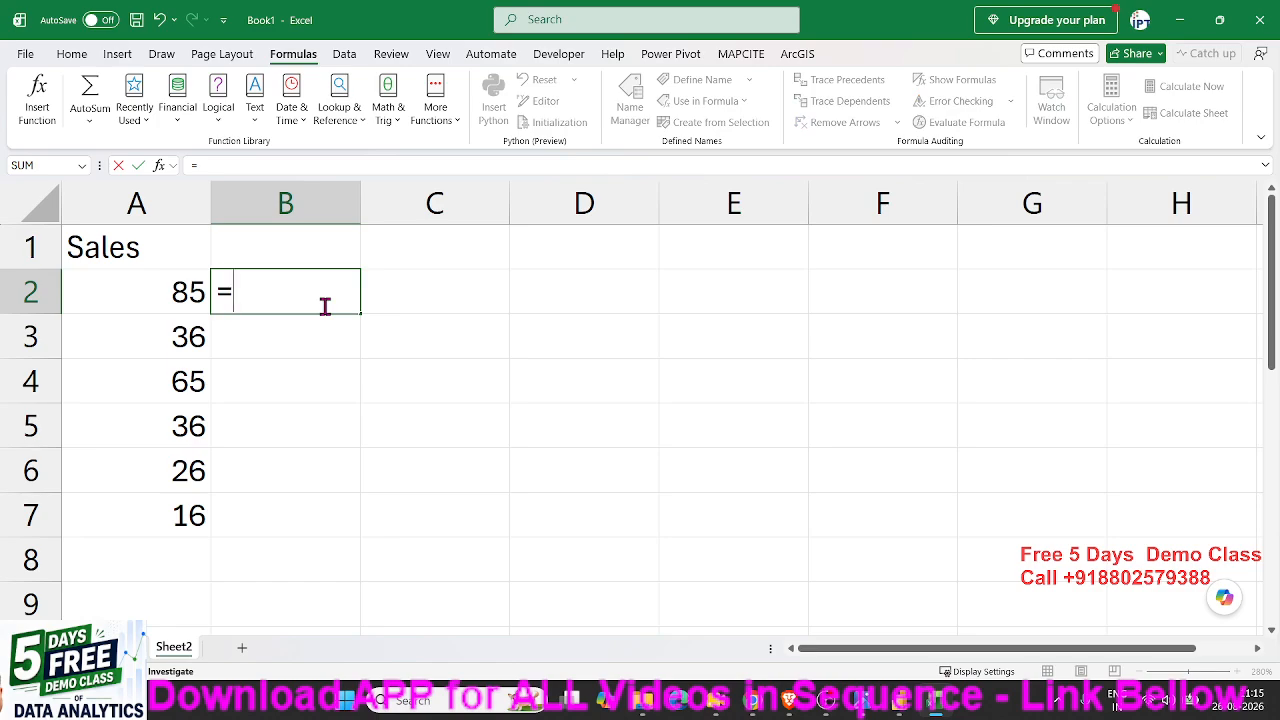
click(181, 295)
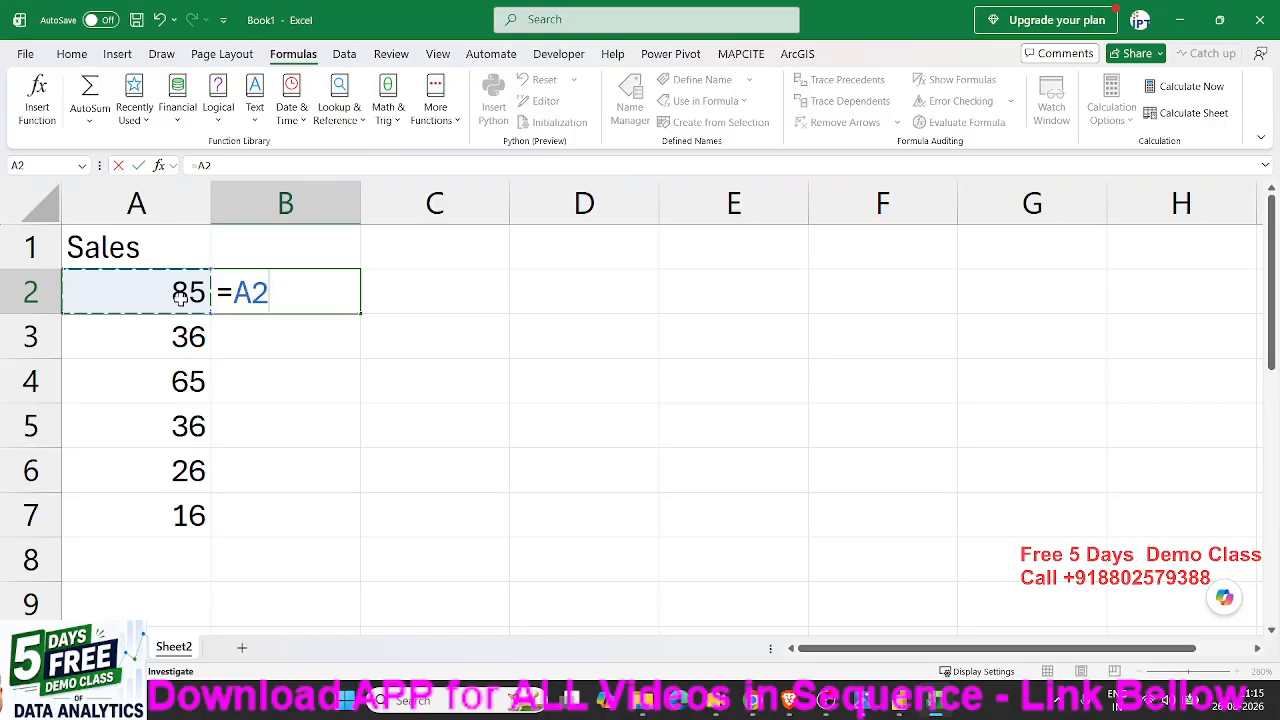
text(>)
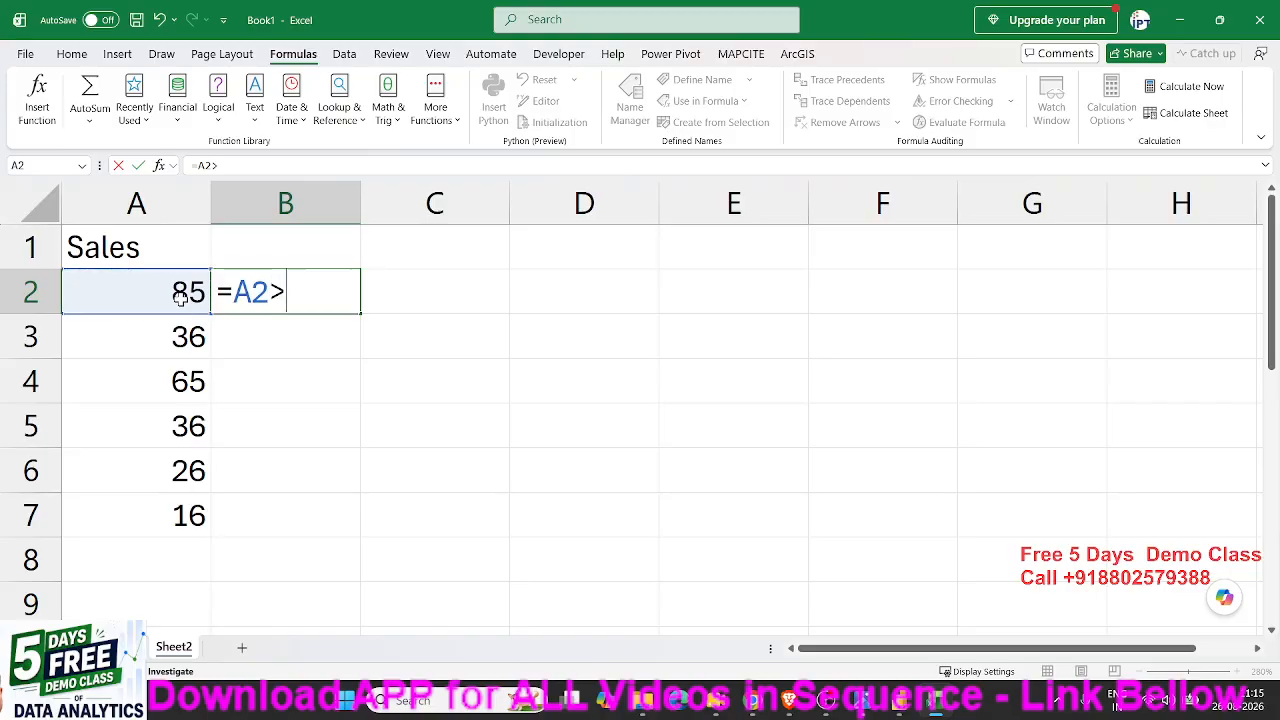
text(50)
key(Return)
key(Up)
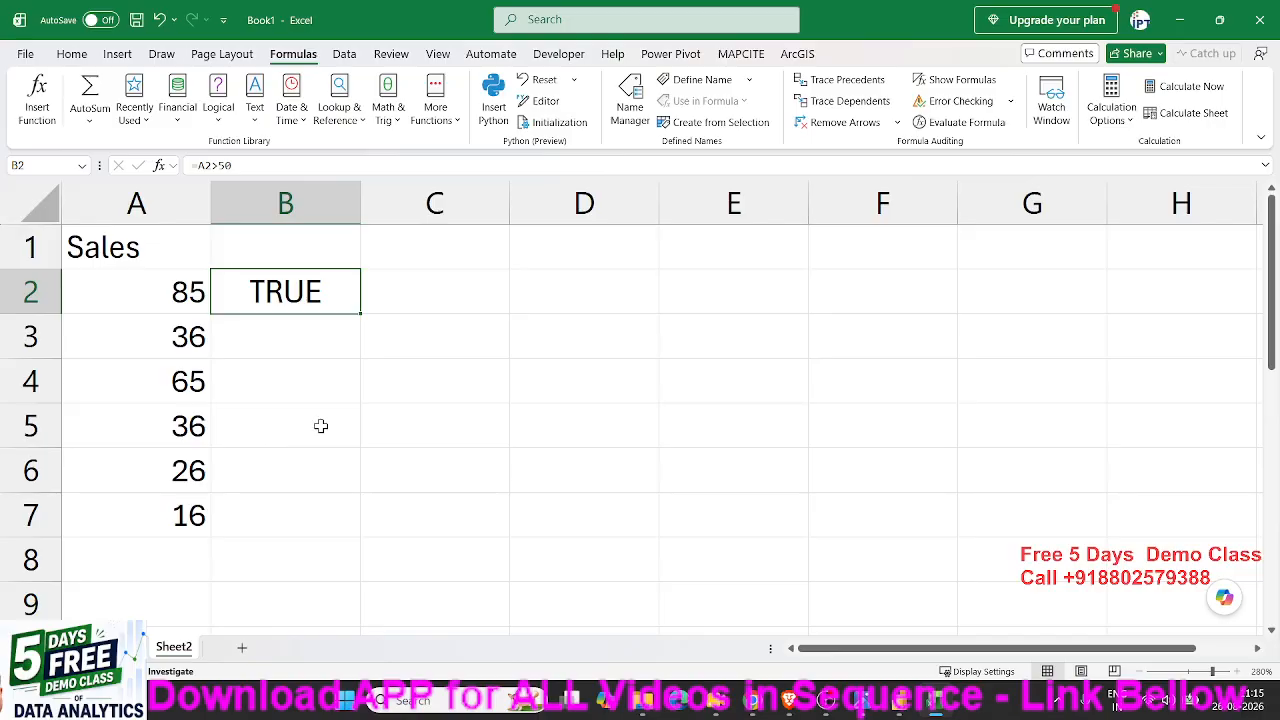
drag(360, 313, 350, 521)
- Check which Sales cell each copied comparison formula in B3 to B7 refers to, leaving the formulas as they are
double_click(283, 336)
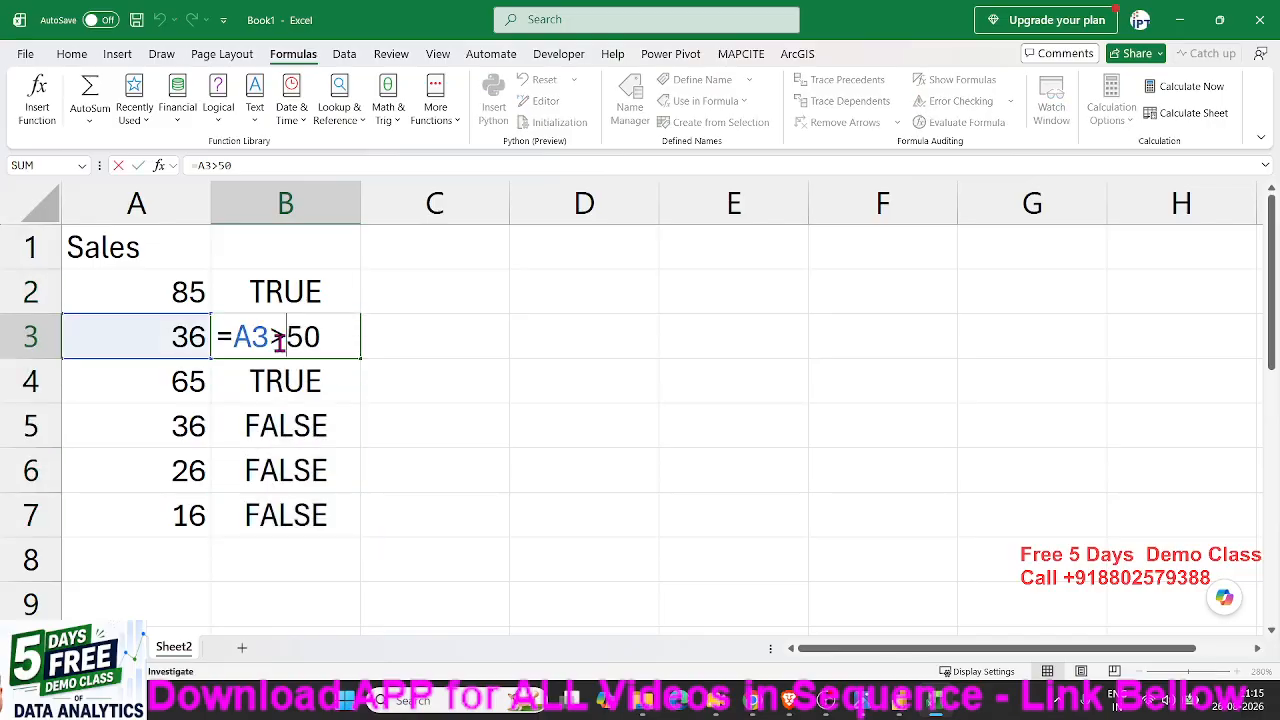
key(Escape)
double_click(280, 385)
key(Escape)
double_click(283, 424)
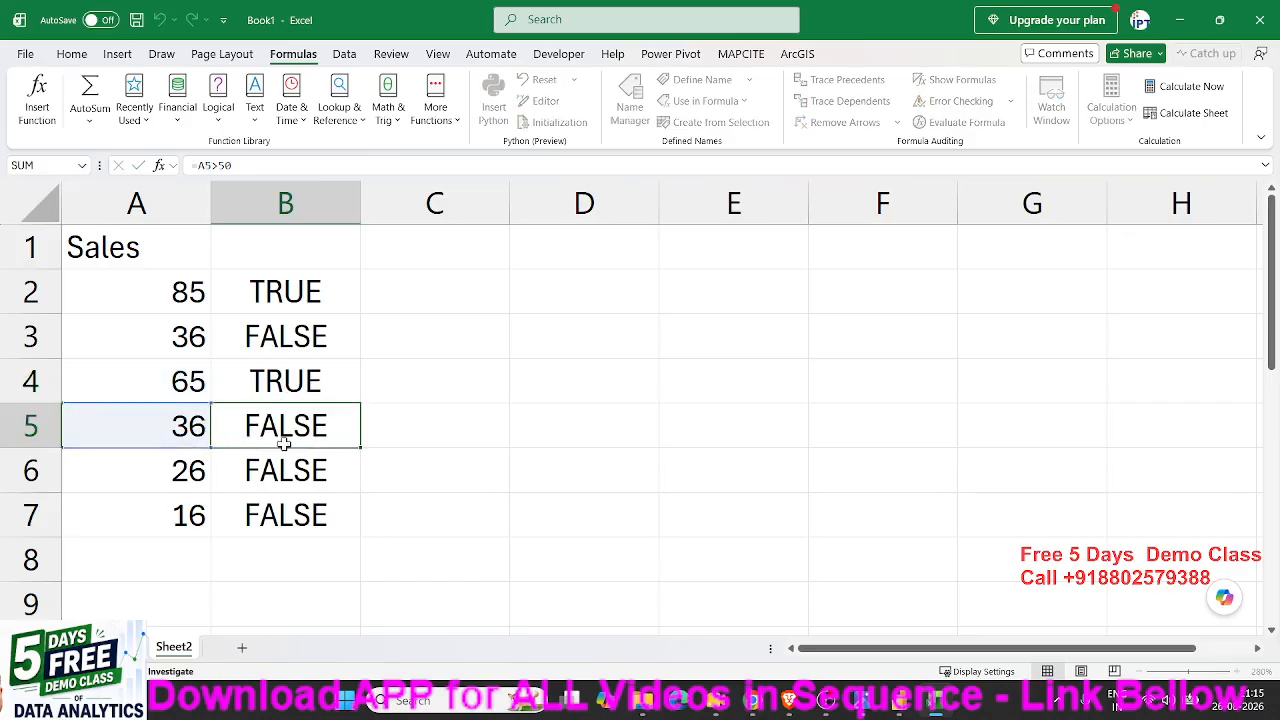
key(Escape)
click(286, 472)
double_click(286, 472)
key(Escape)
double_click(286, 509)
click(295, 425)
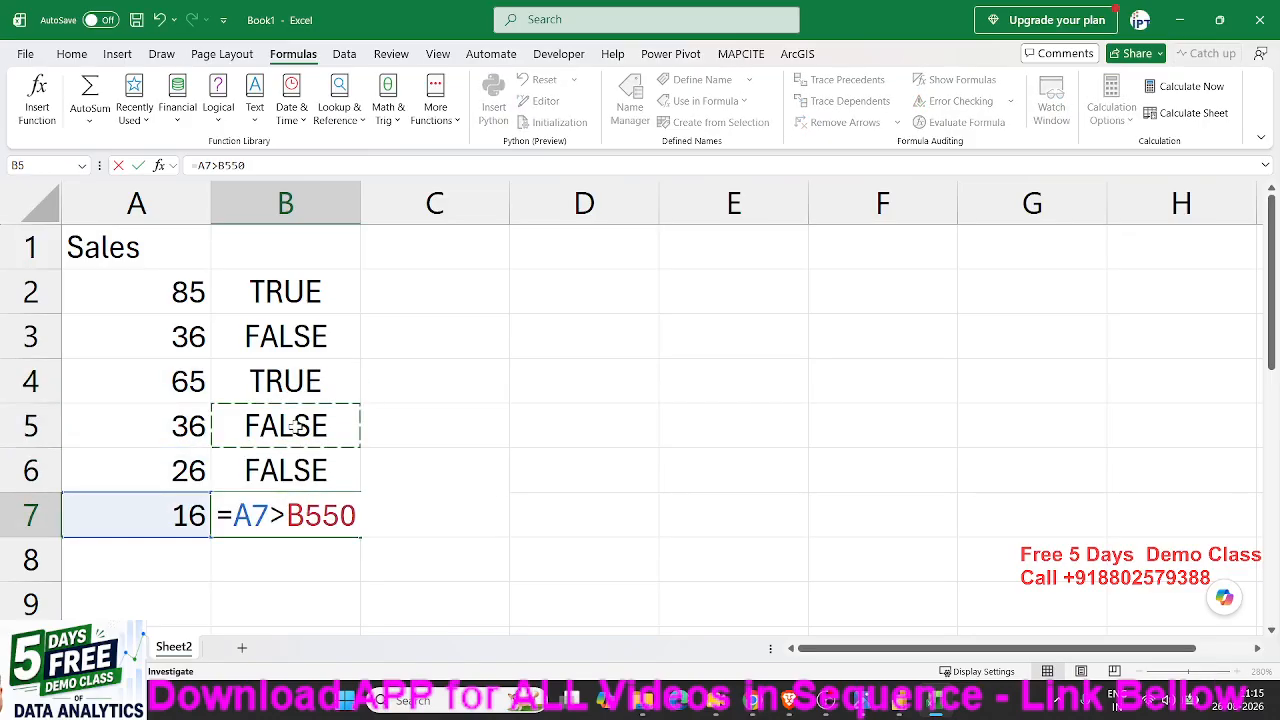
key(Escape)
- Examine the comparison formula in B2 against the sales value in A2
double_click(281, 292)
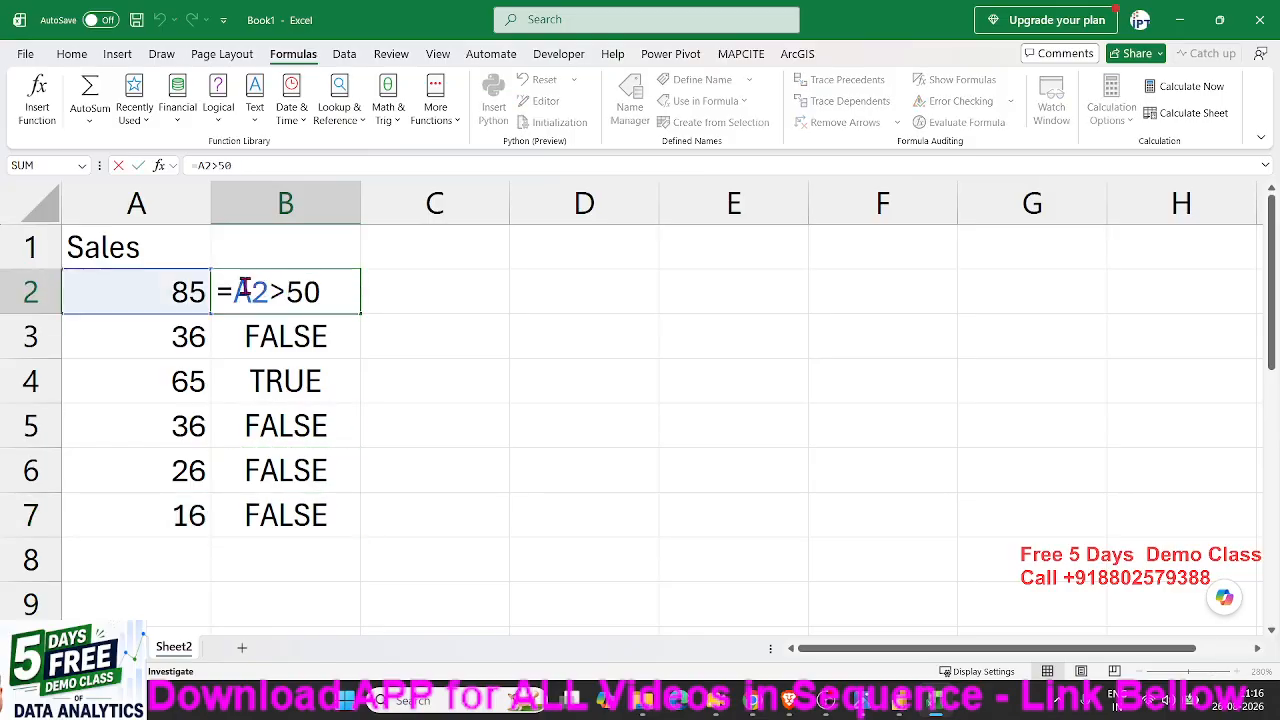
drag(250, 292, 322, 292)
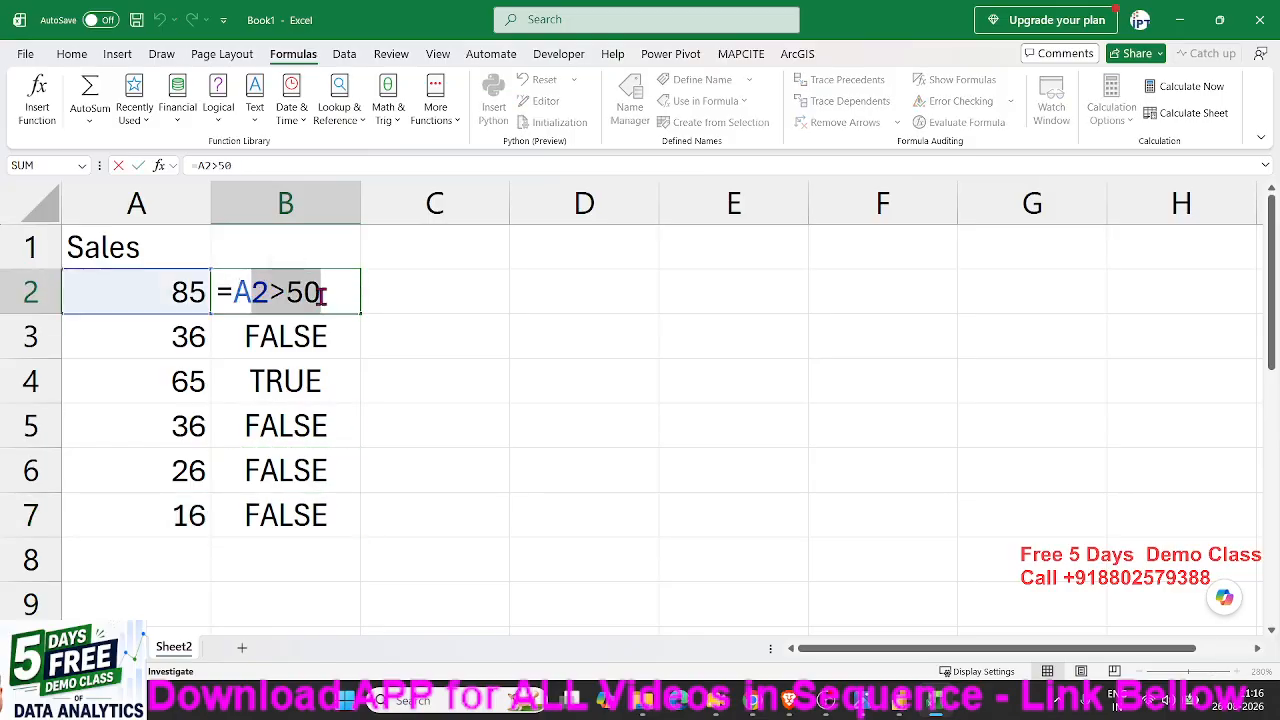
key(Escape)
click(163, 305)
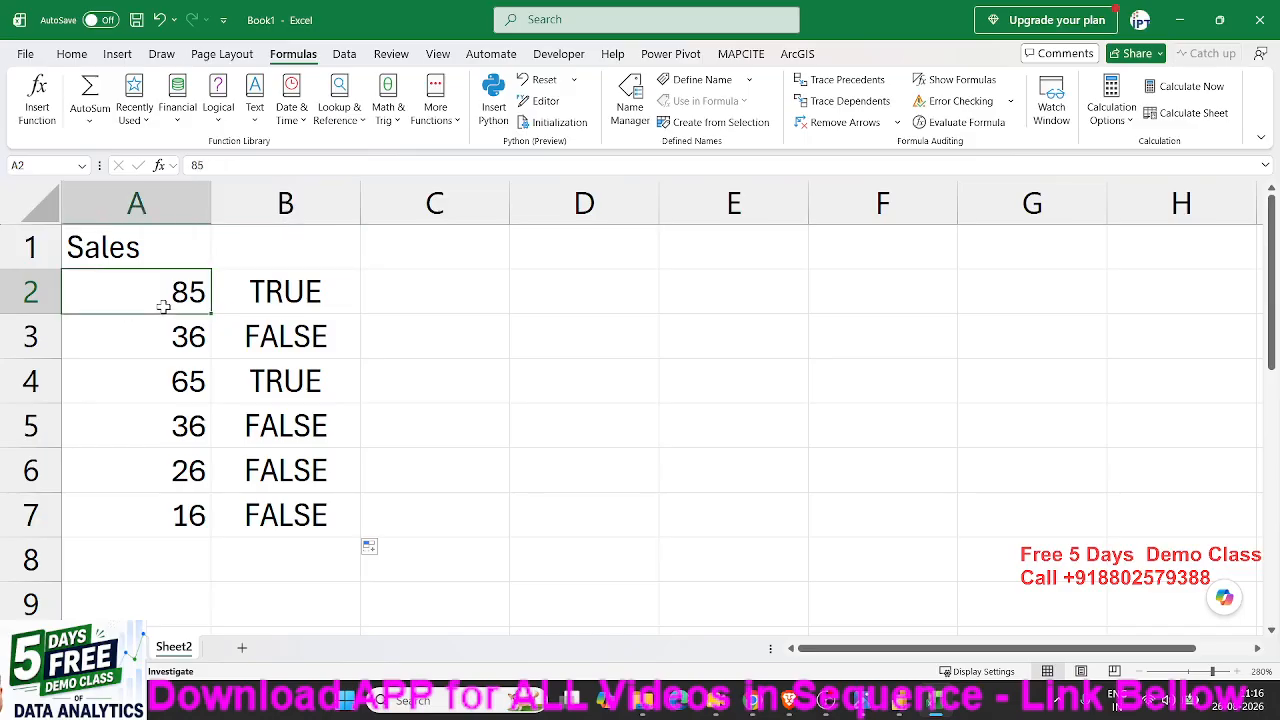
double_click(222, 300)
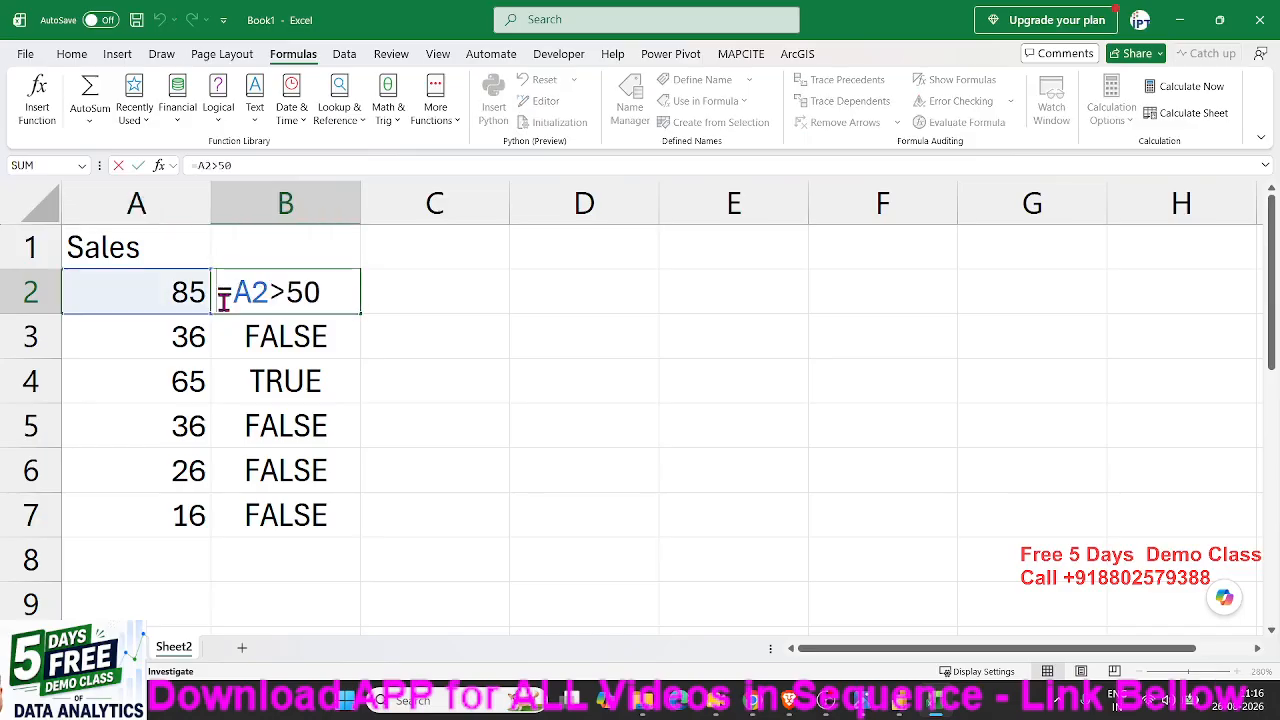
key(Escape)
click(275, 340)
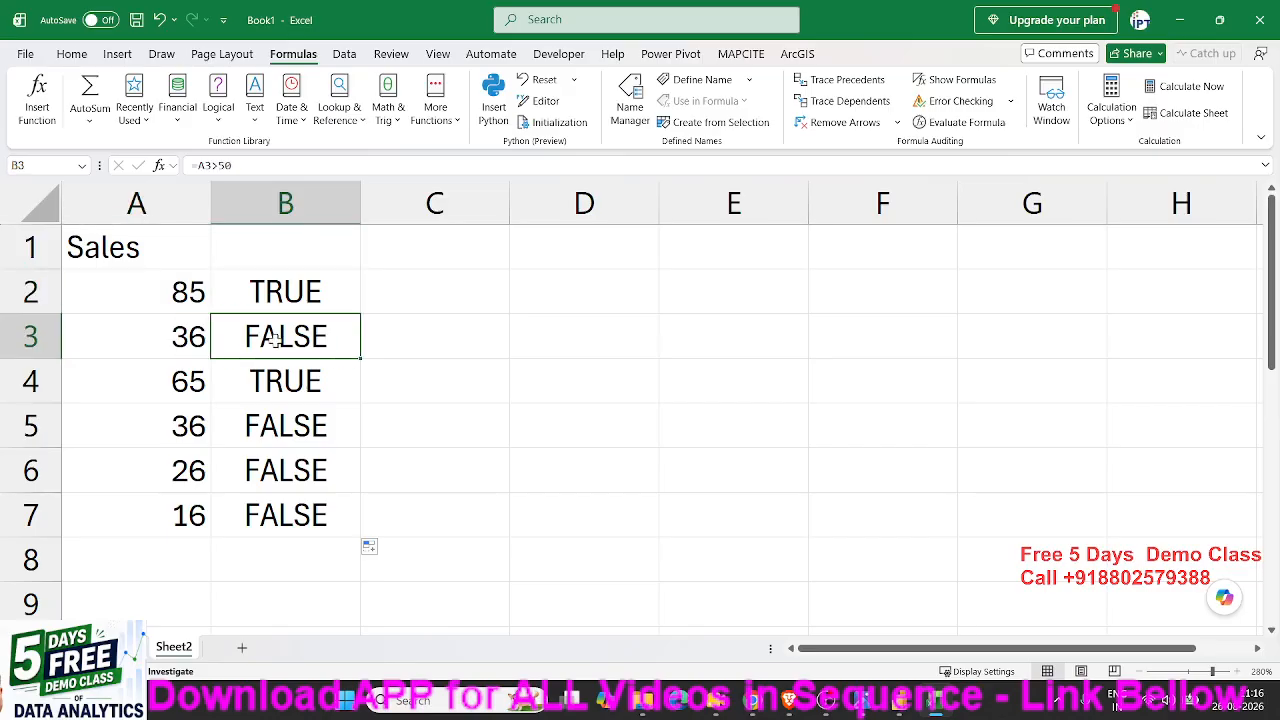
- List the comparison operators =, >, <, >=, <= and <> in cells D1 to D6
click(591, 238)
text(=)
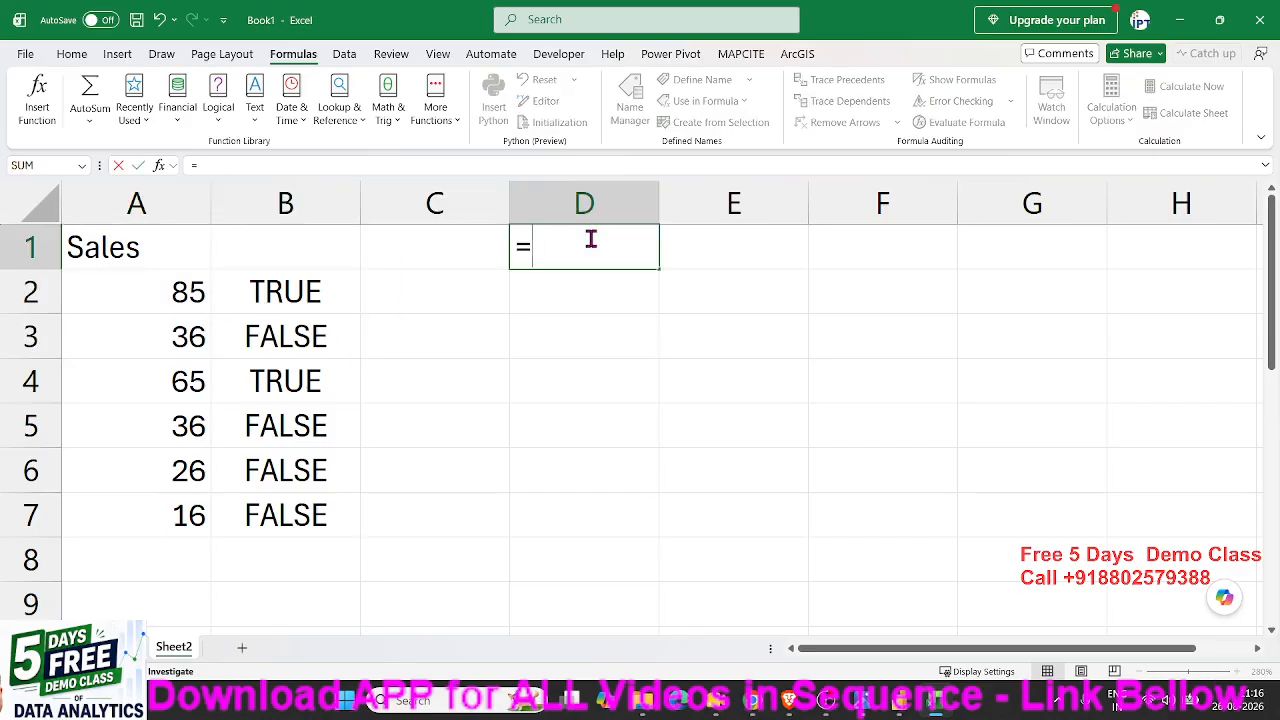
key(Return)
text(>)
key(Return)
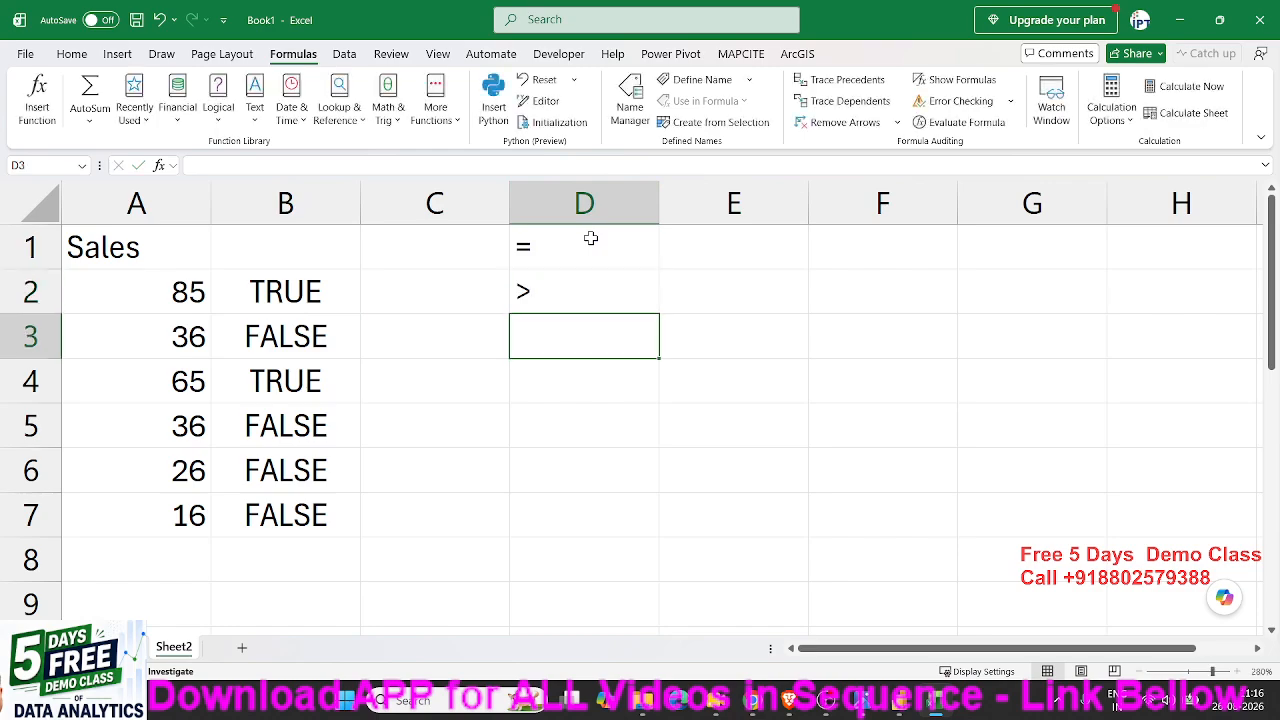
text(<)
key(Return)
text(>=)
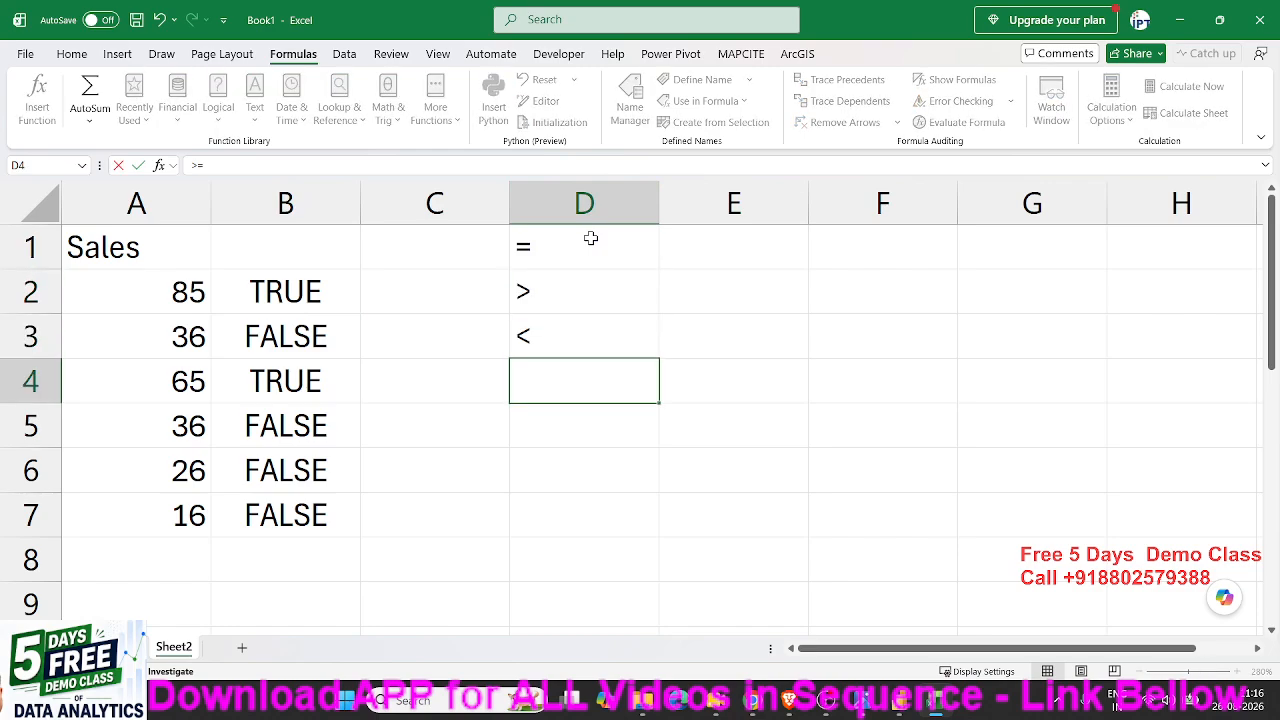
key(Return)
text(<=)
key(Return)
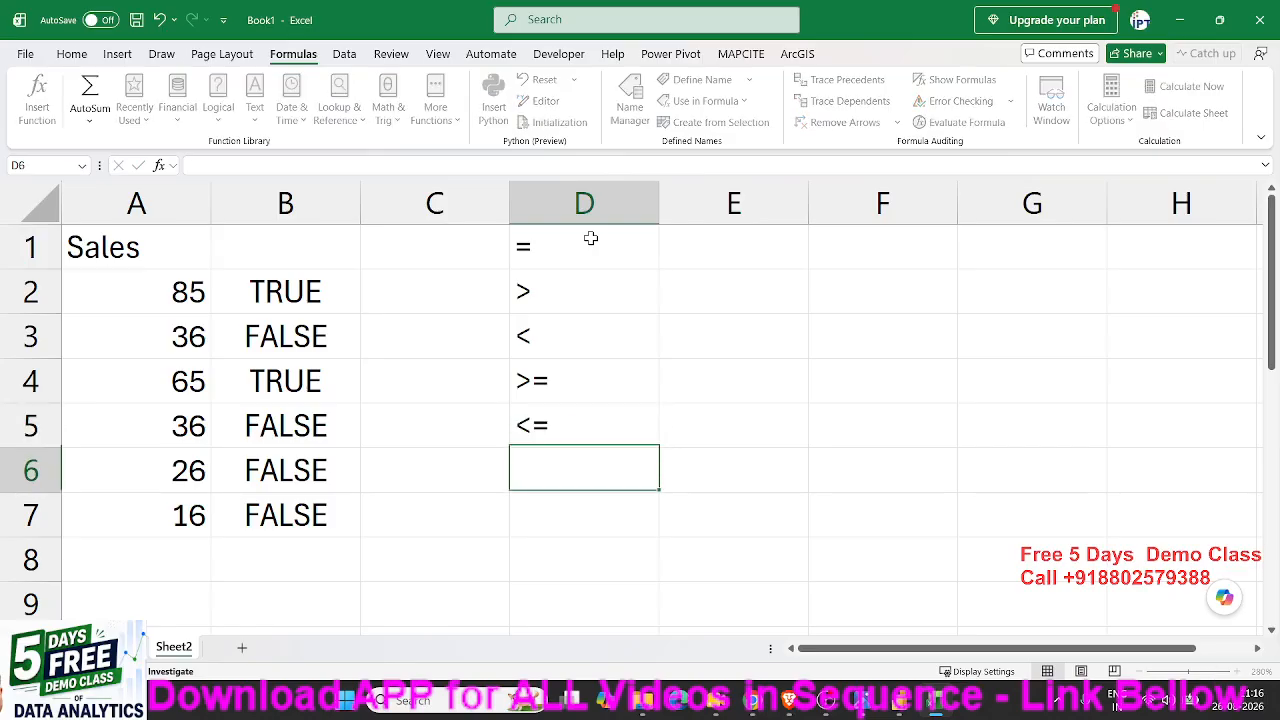
text(<>)
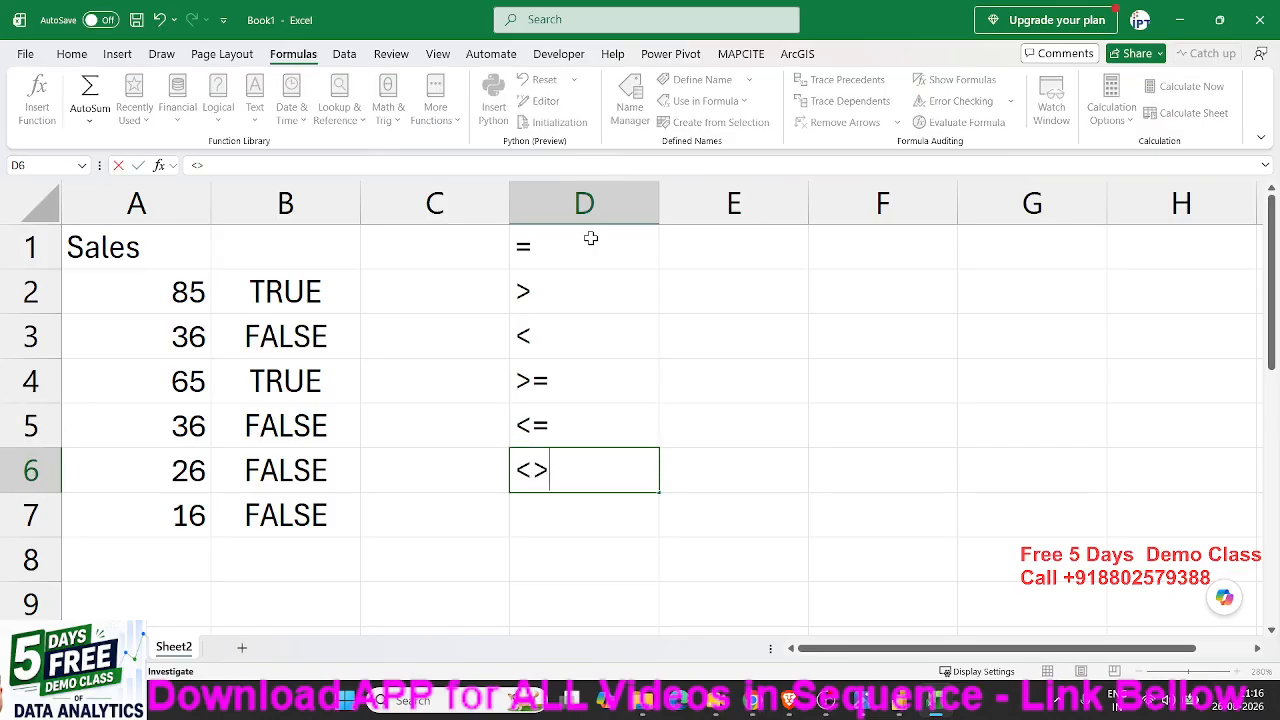
key(Return)
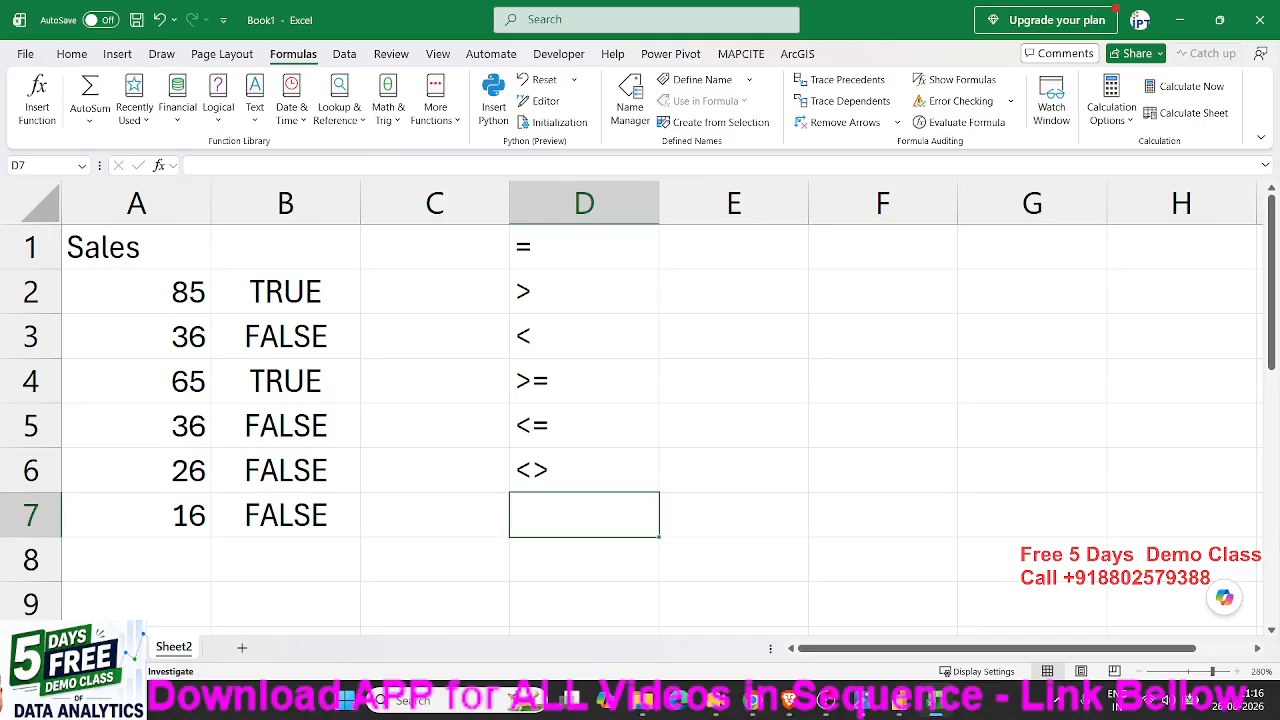
drag(521, 459, 523, 289)
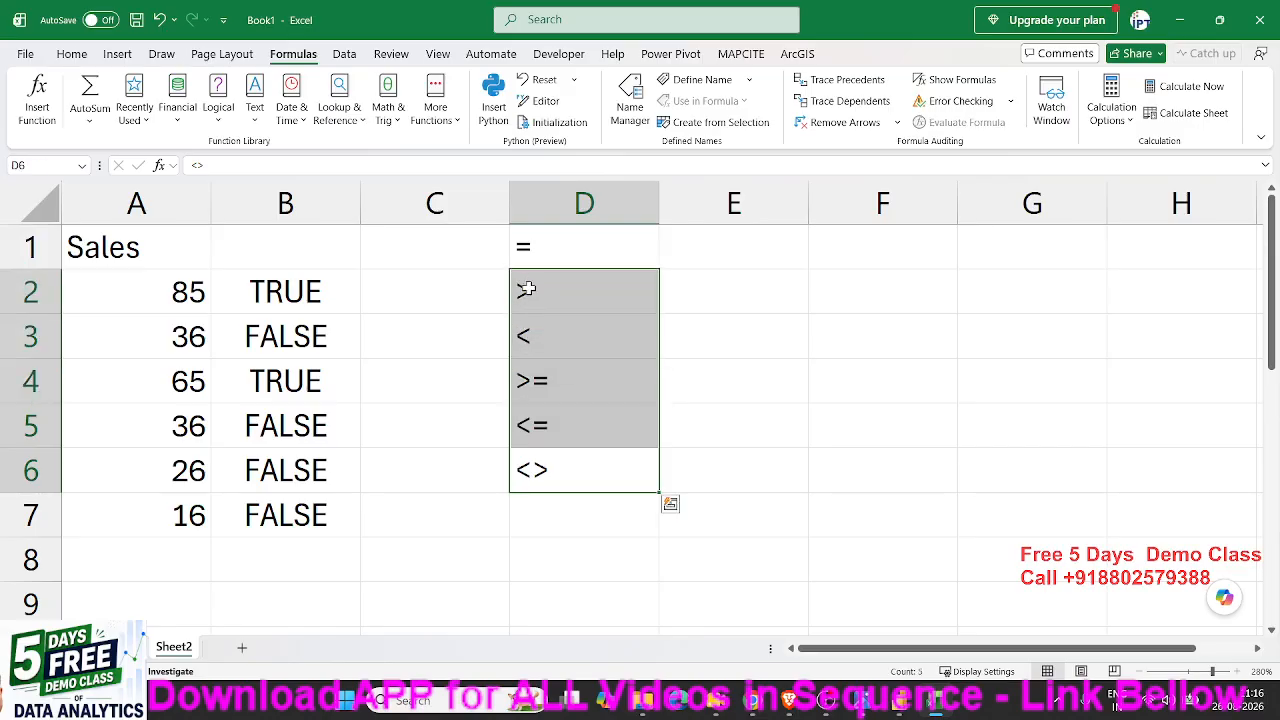
click(540, 460)
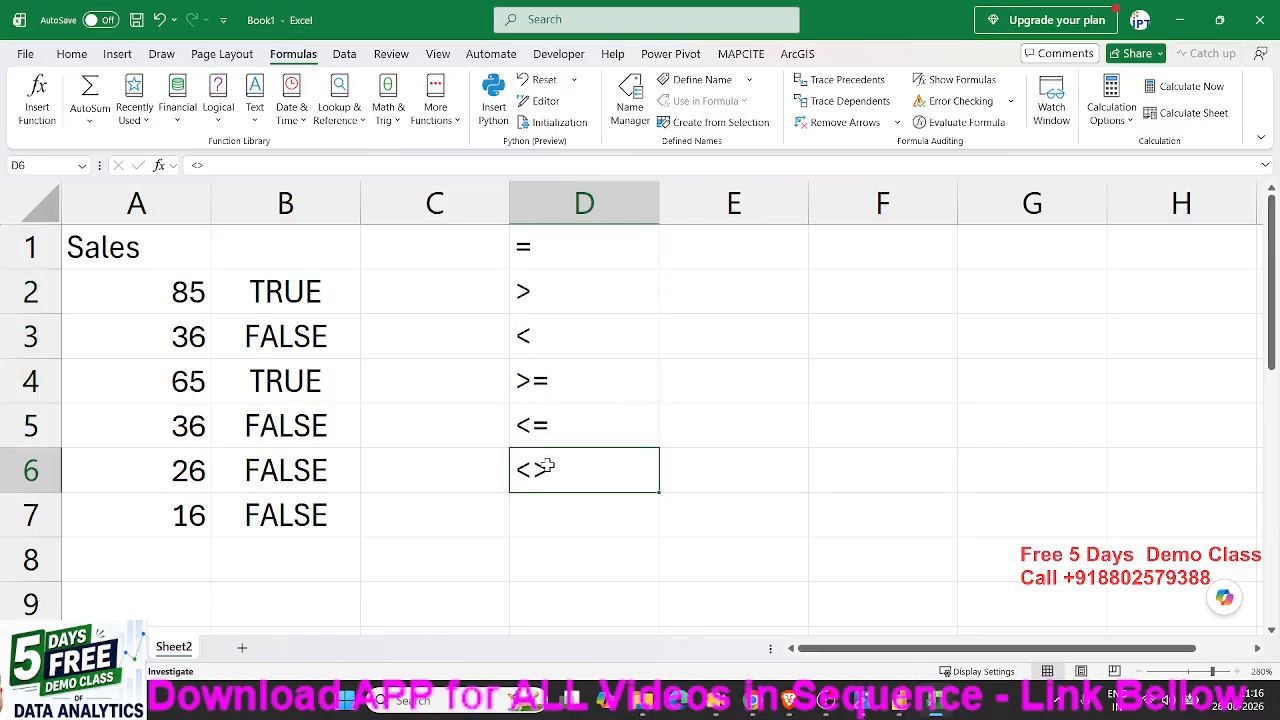
- Enter the test value 51 in cell E3
click(763, 349)
text(51)
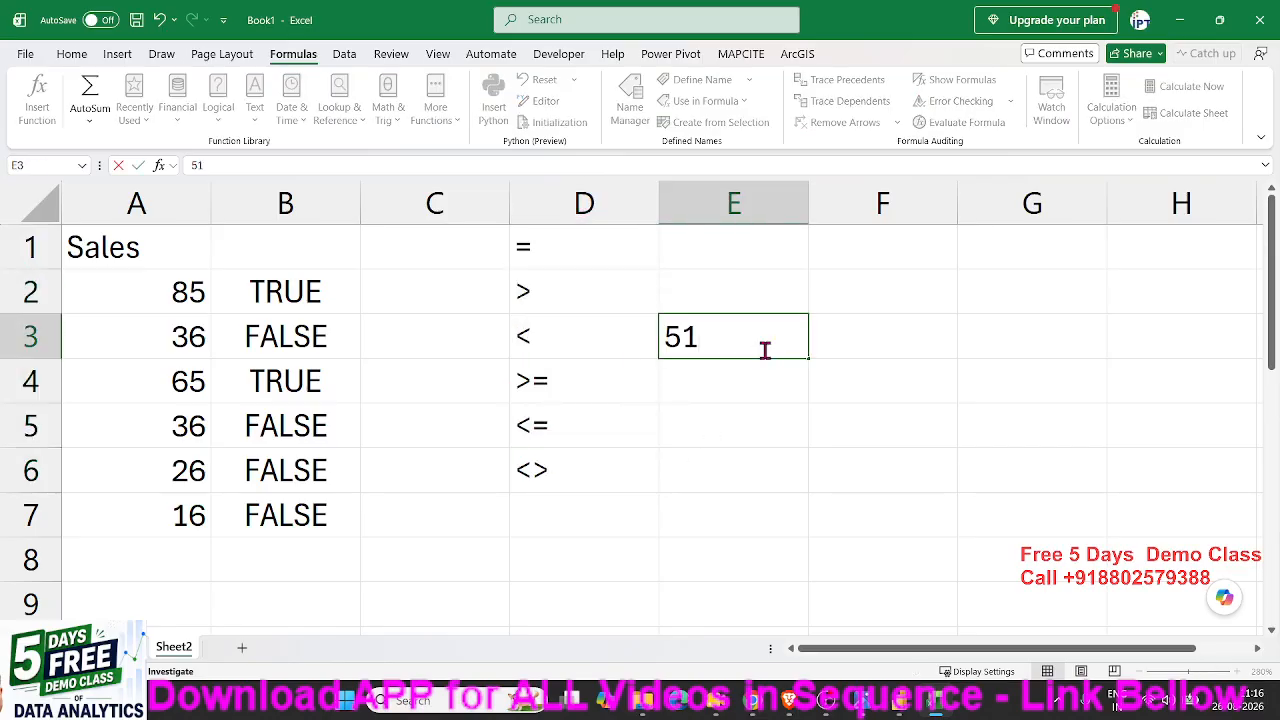
key(Tab)
- Try the not-equal comparison =E3<>50 in cell F3
text(=)
click(765, 349)
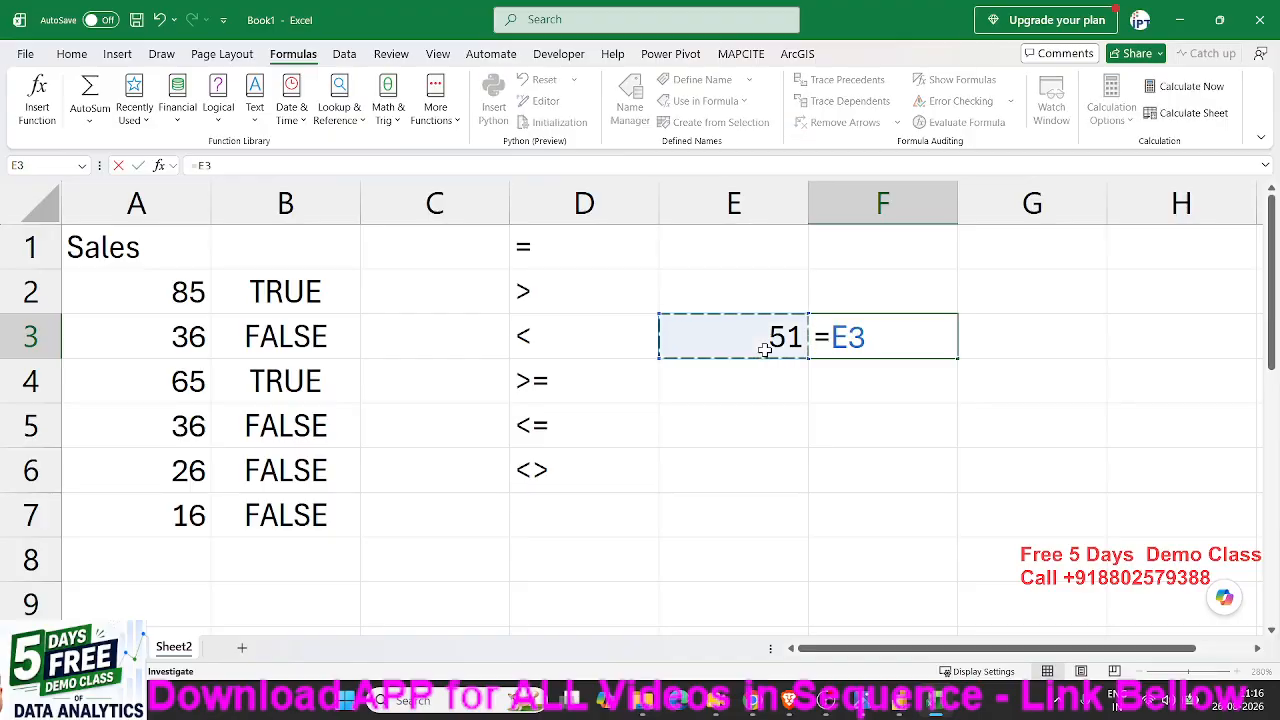
text(>)
key(BackSpace)
text(<)
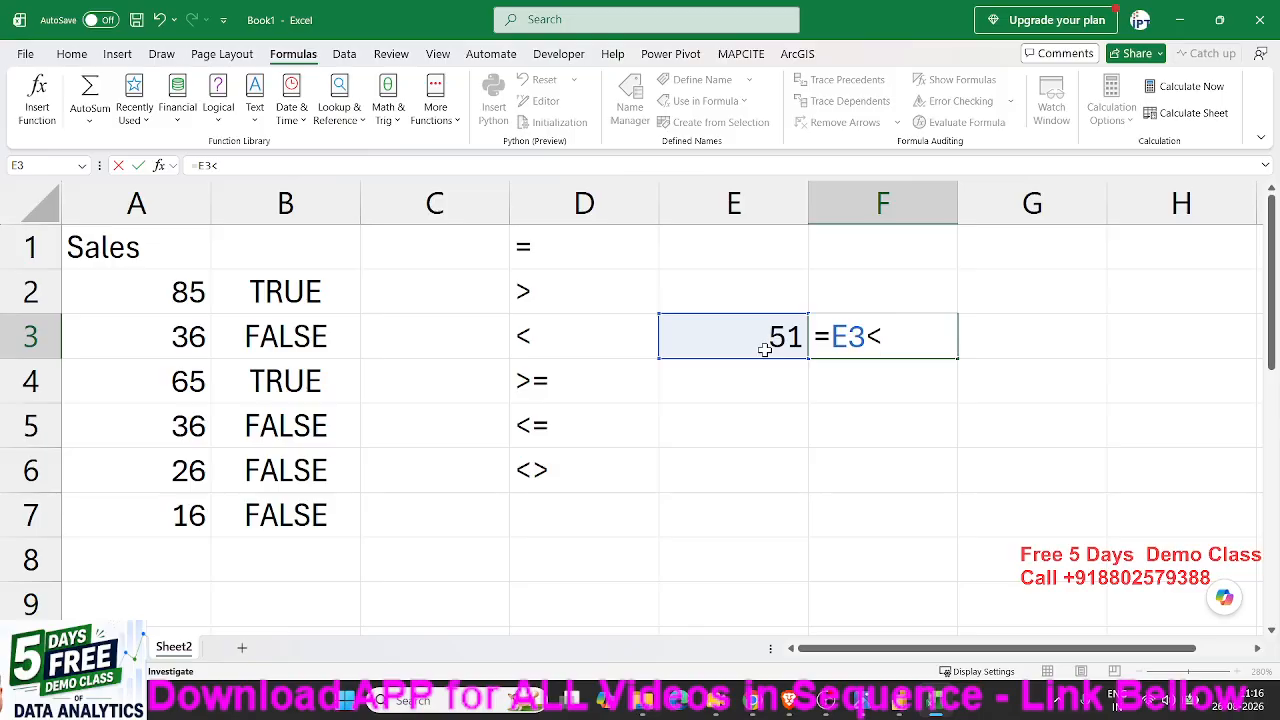
text(>50)
key(Escape)
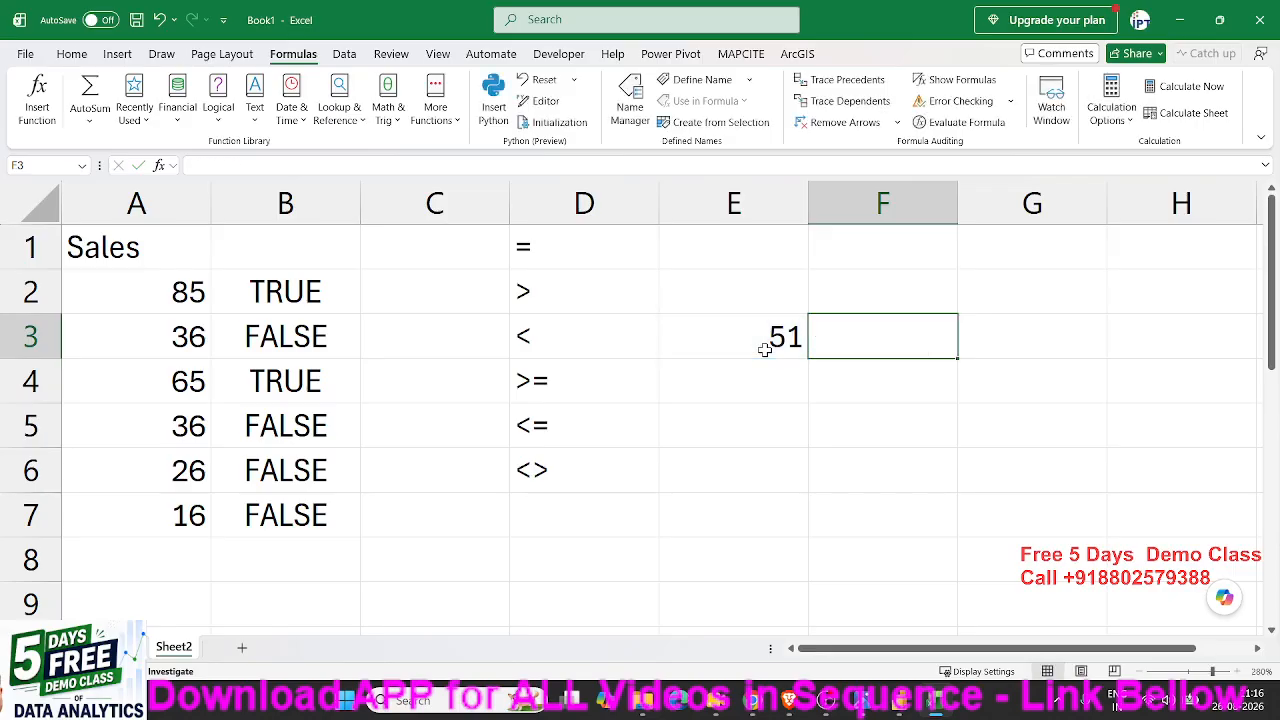
key(Left)
key(Left)
key(Left)
key(Left)
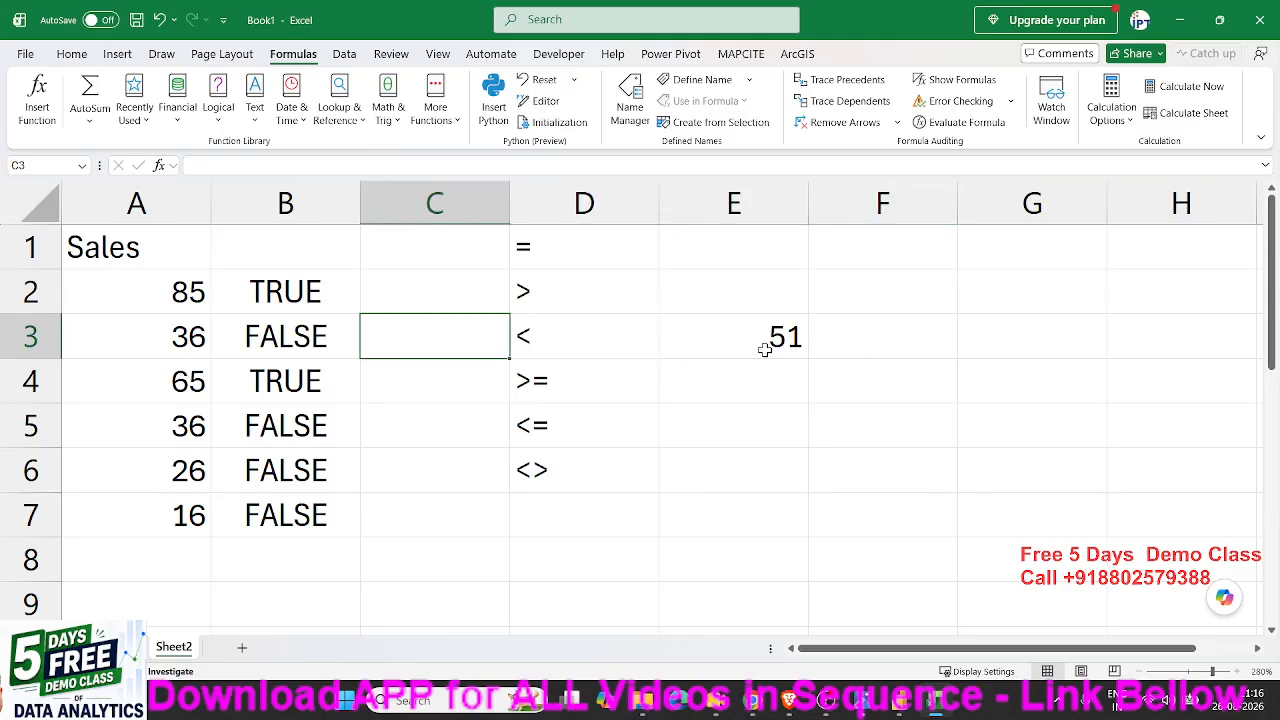
key(Up)
key(ctrl+shift+Down)
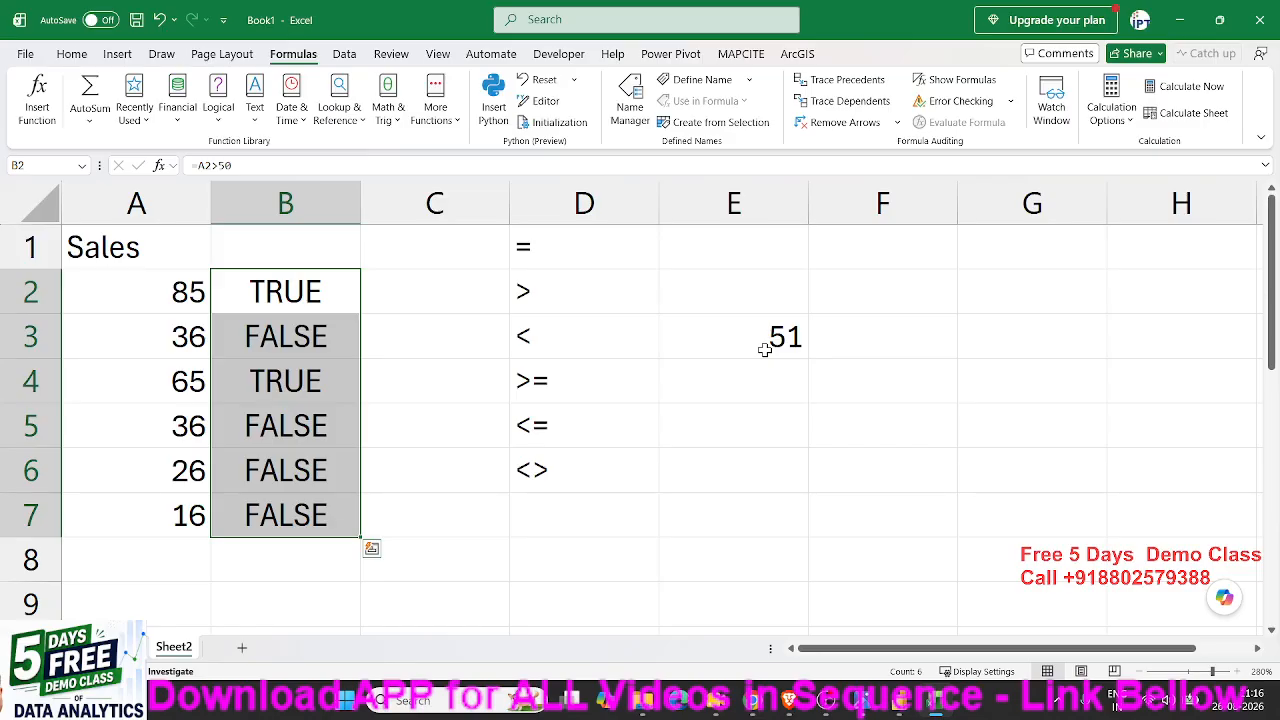
- Copy the Sales column A1:A7 from Sheet2 into cell A1 of a new worksheet
key(Up)
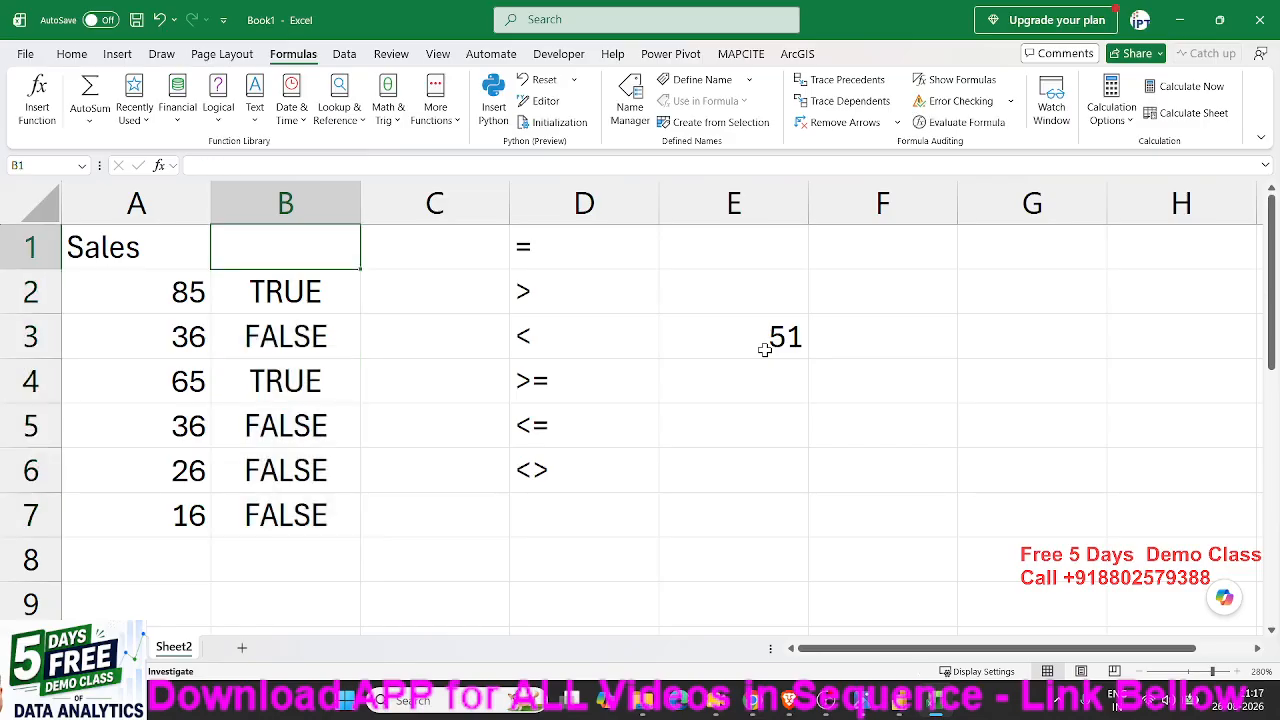
key(Left)
key(ctrl+shift+Down)
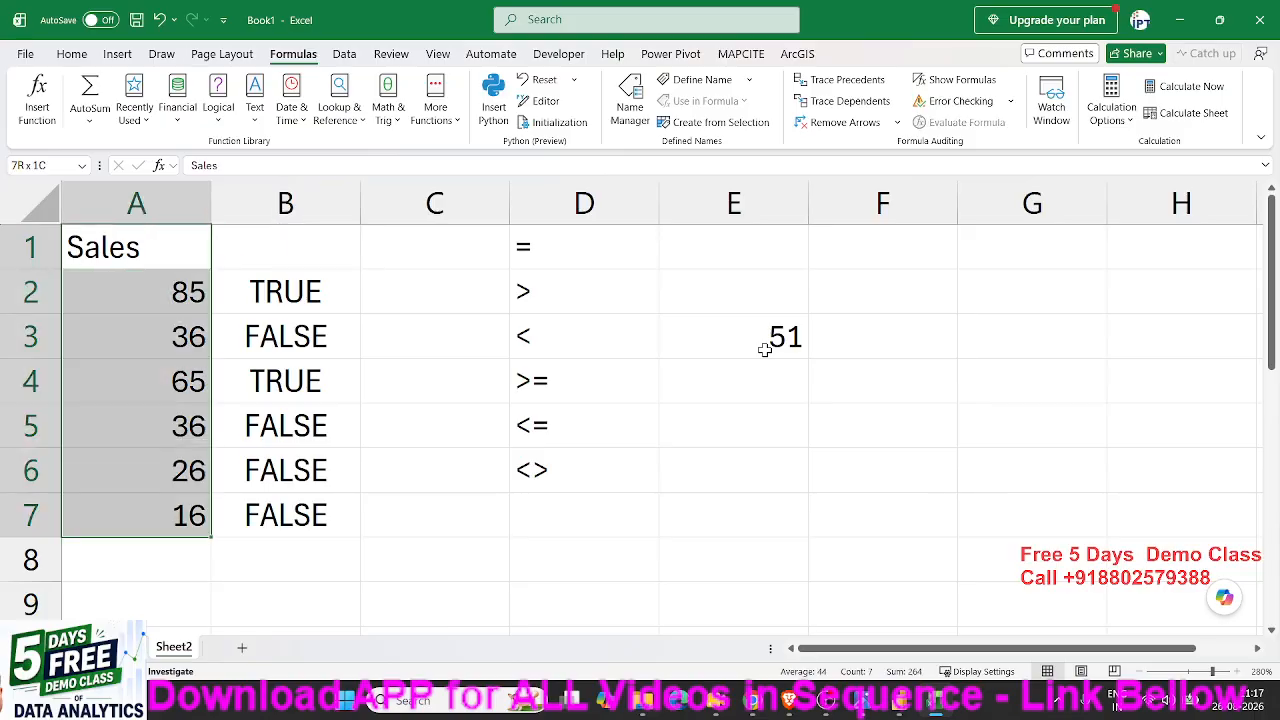
key(ctrl+c)
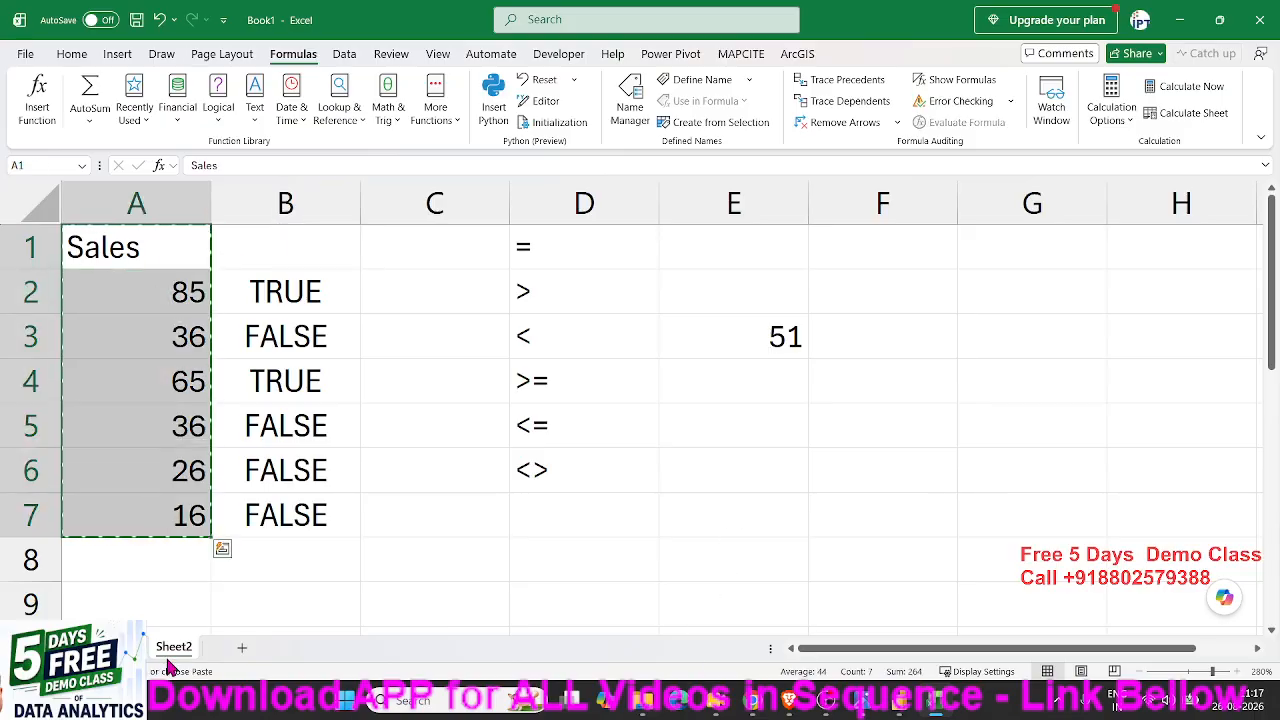
click(241, 647)
key(ctrl+v)
scroll(137, 484, up, 9)
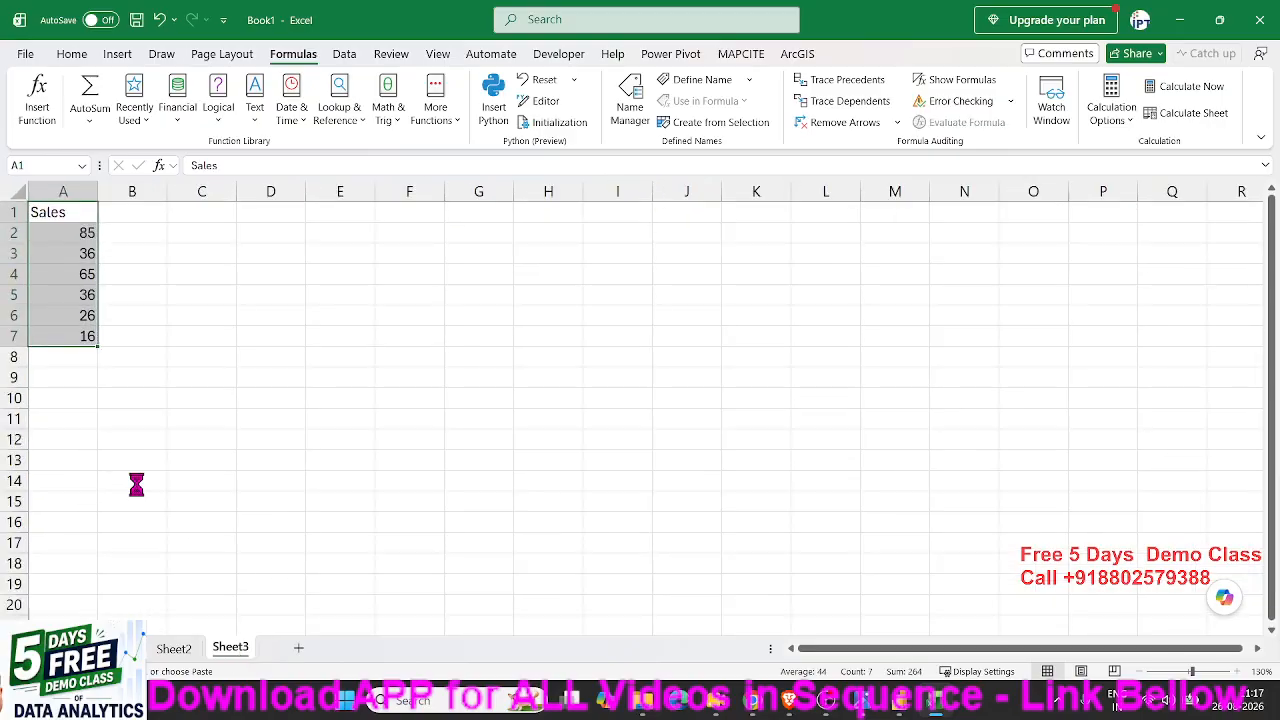
click(241, 250)
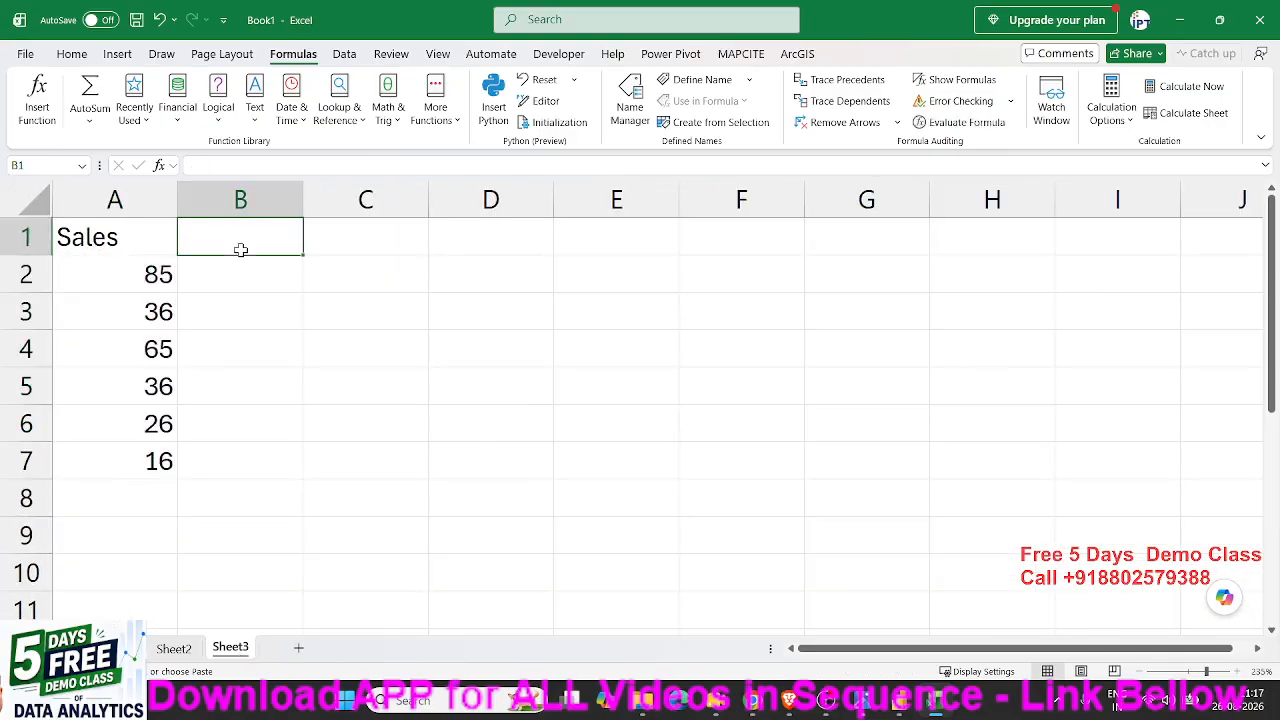
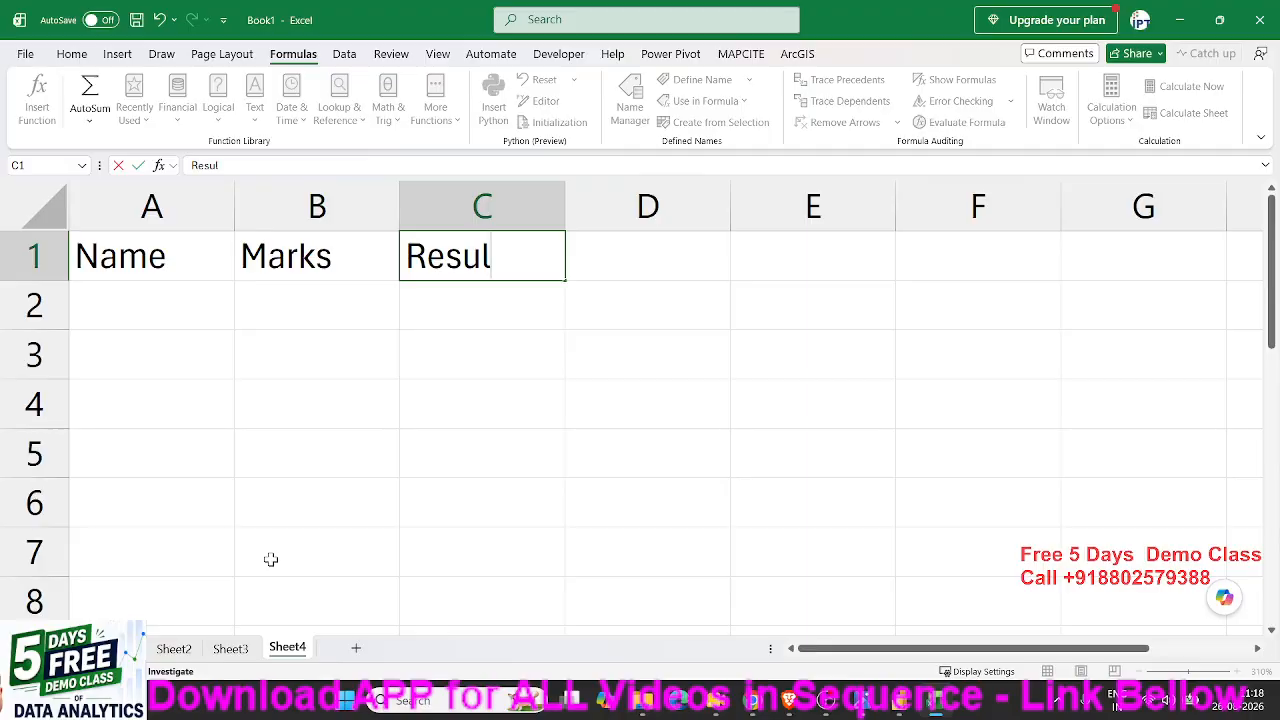
- Complete the Result header in cell C1 and fill cells A2:A5 with four student first names
key(Return)
text(Puj)
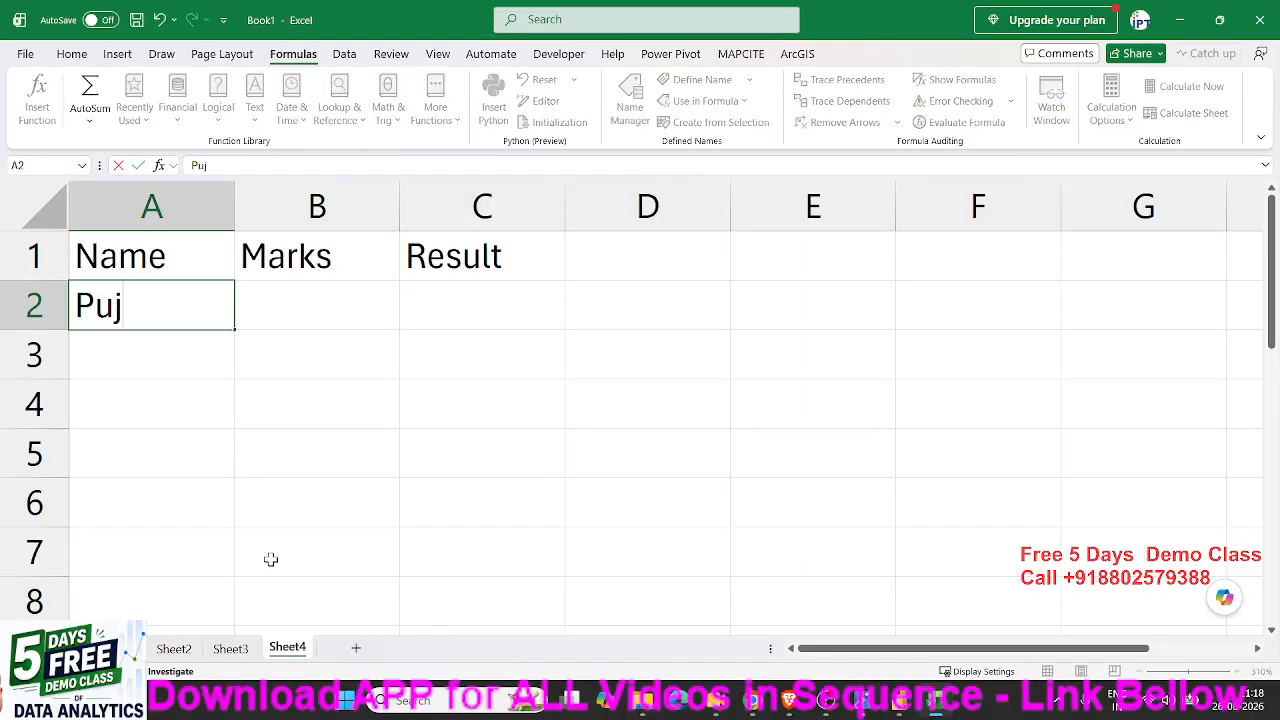
text(a)
click(181, 386)
key(Up)
key(Up)
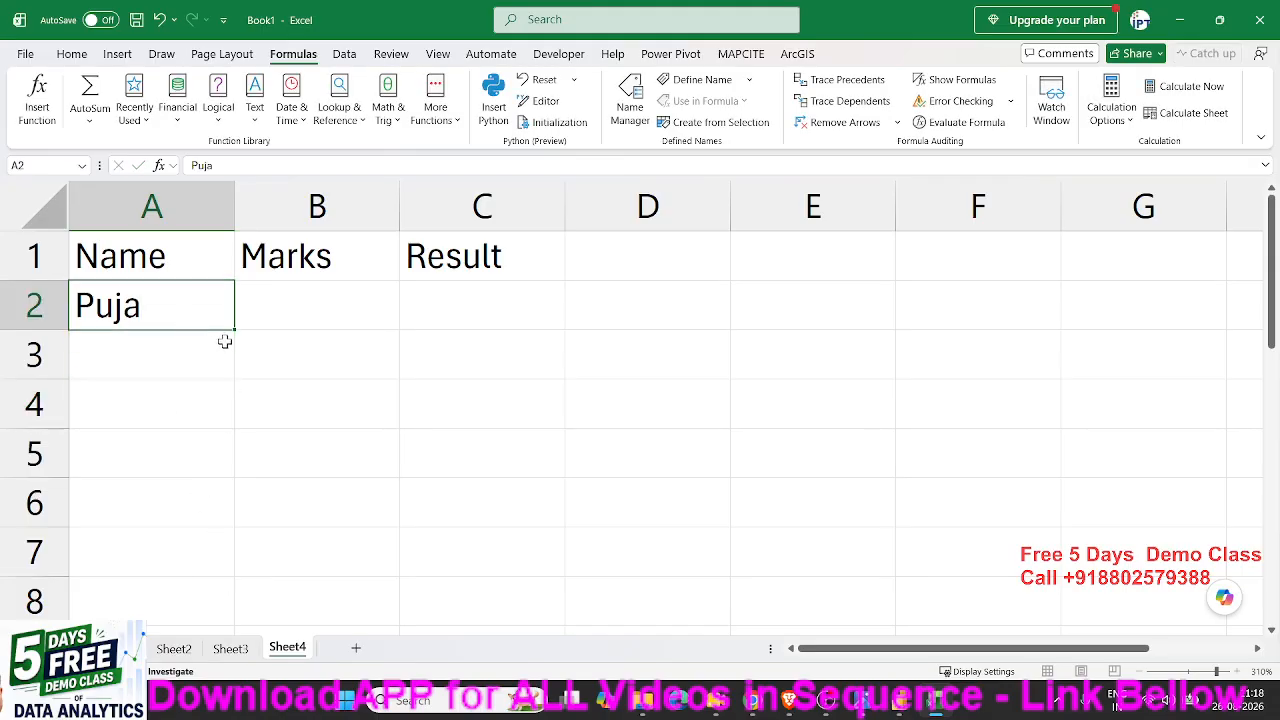
drag(232, 332, 233, 481)
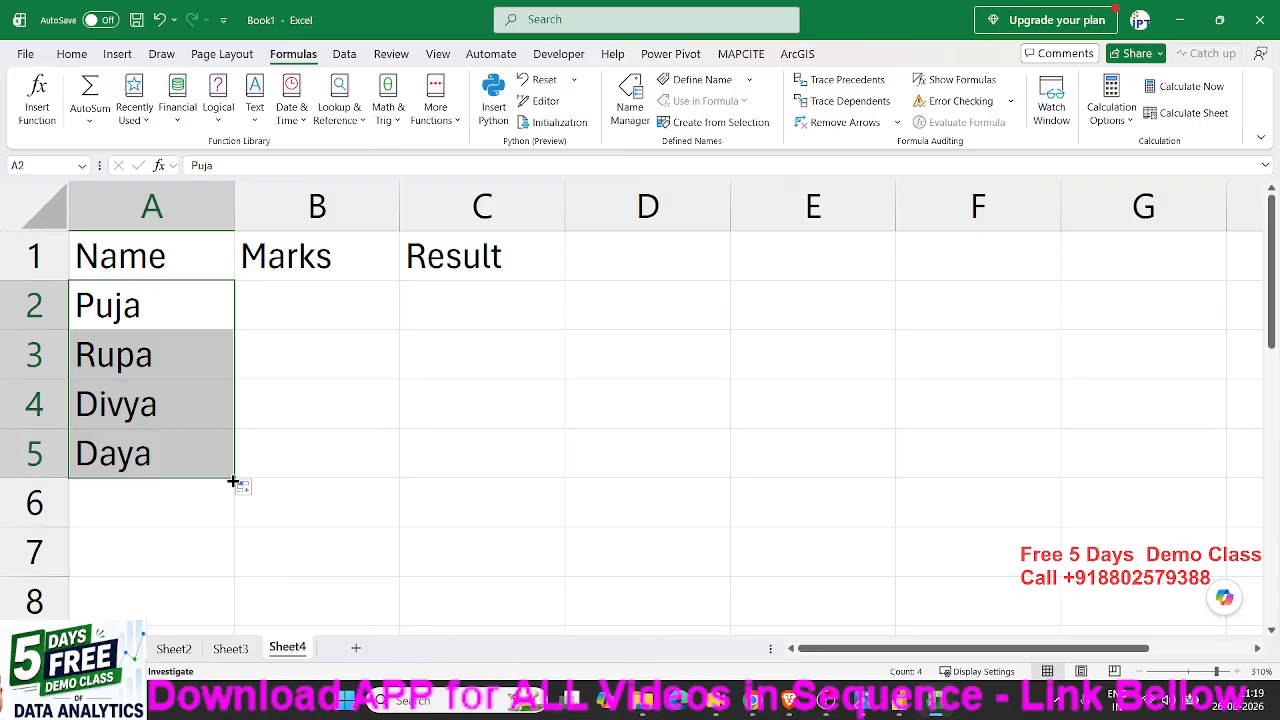
- Enter the marks 85, 41, 32 and 65 in cells B2 to B5
click(309, 302)
text(8)
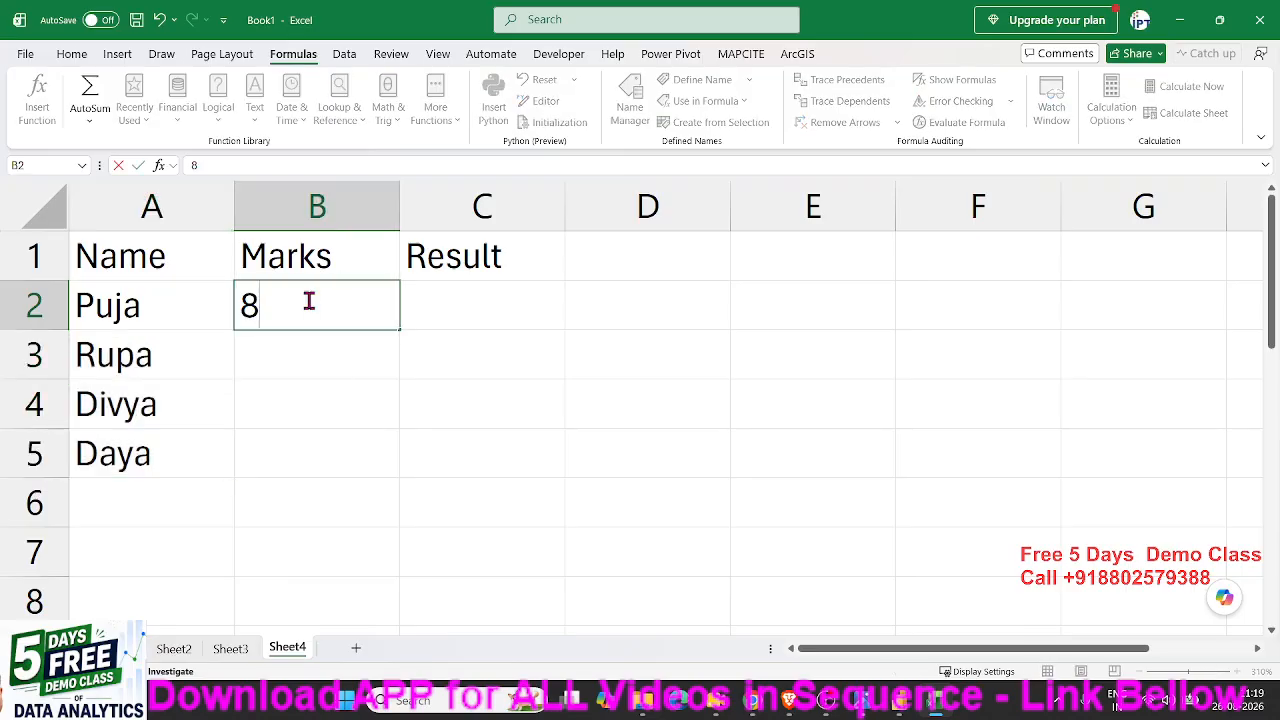
text(5)
key(Return)
text(41)
key(Return)
text(32)
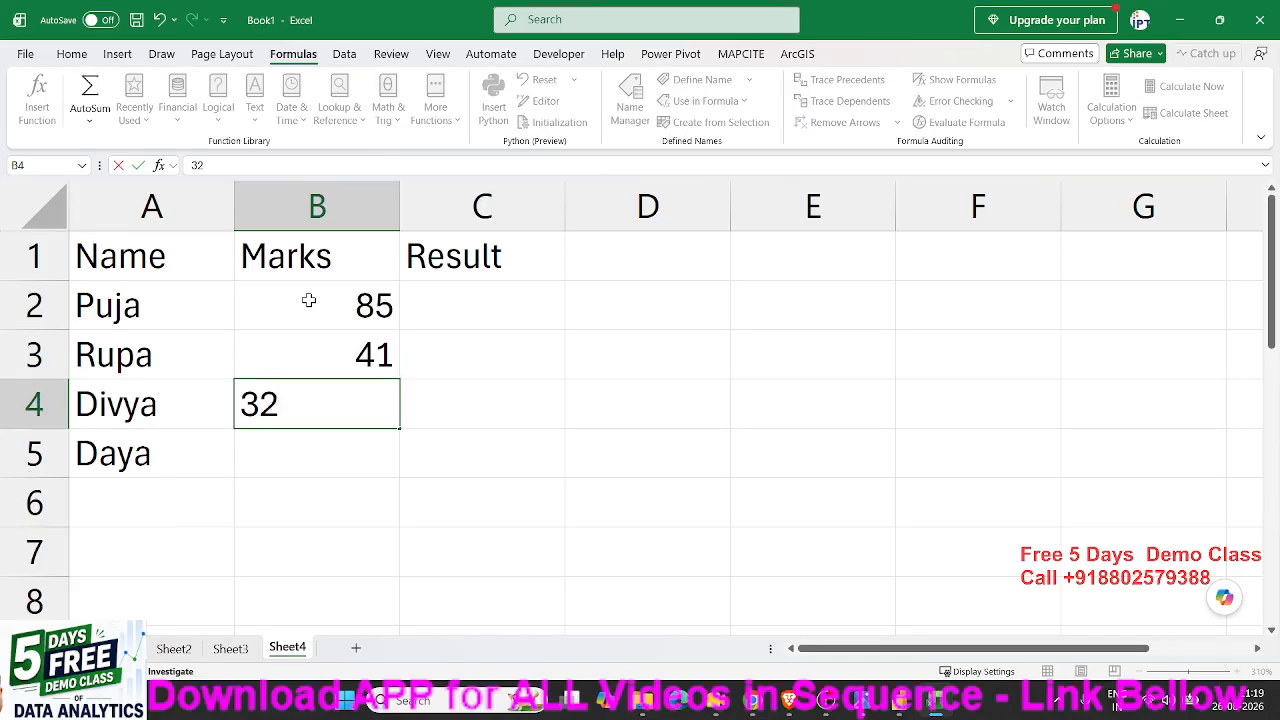
key(Return)
text(65)
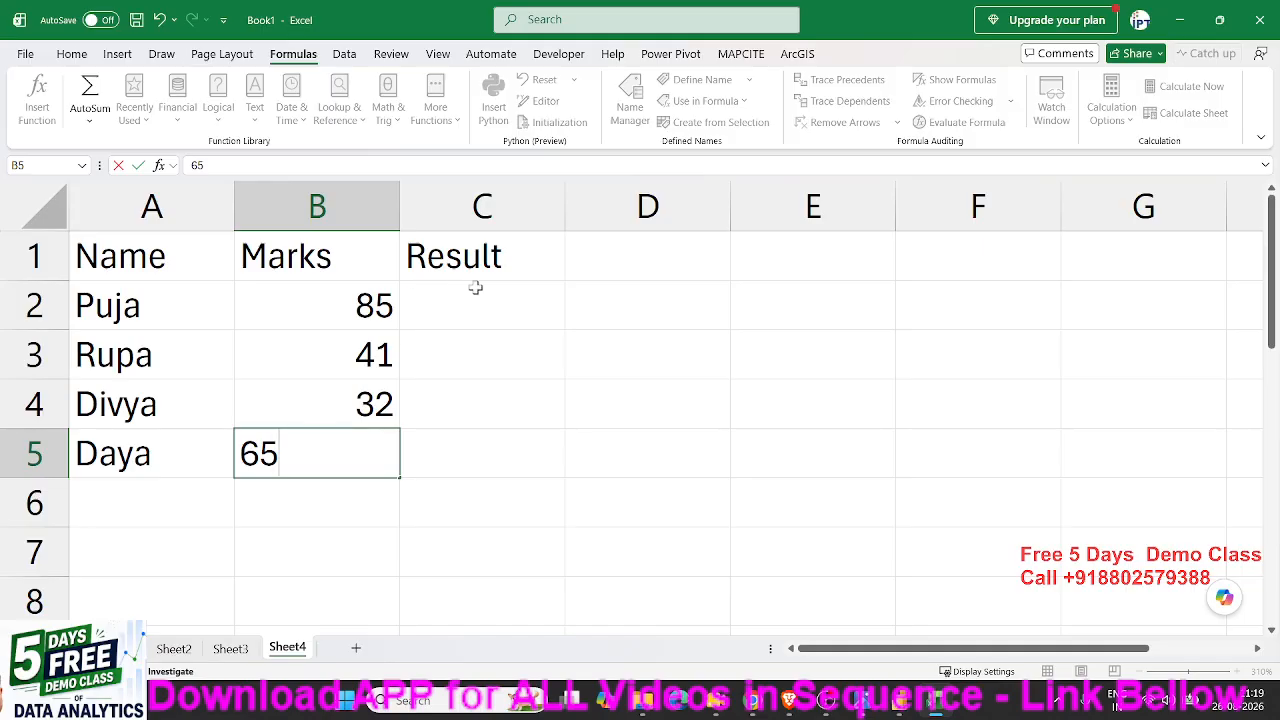
click(473, 297)
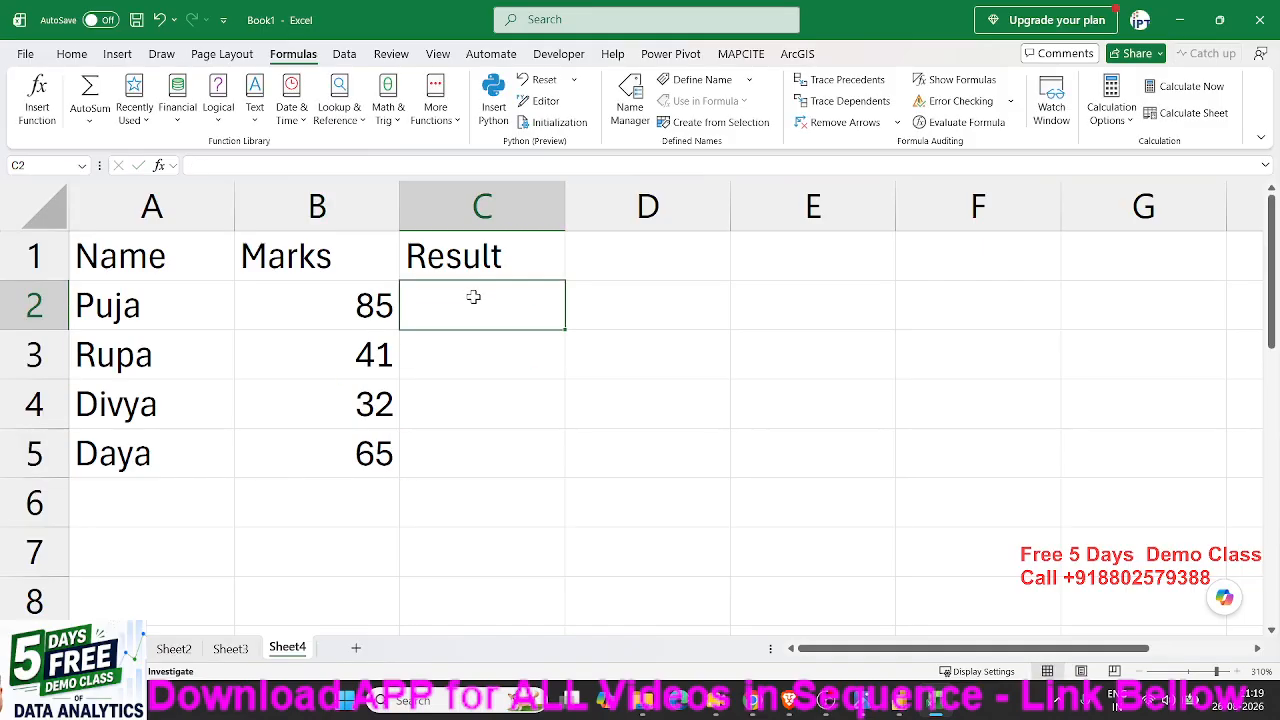
drag(353, 310, 350, 447)
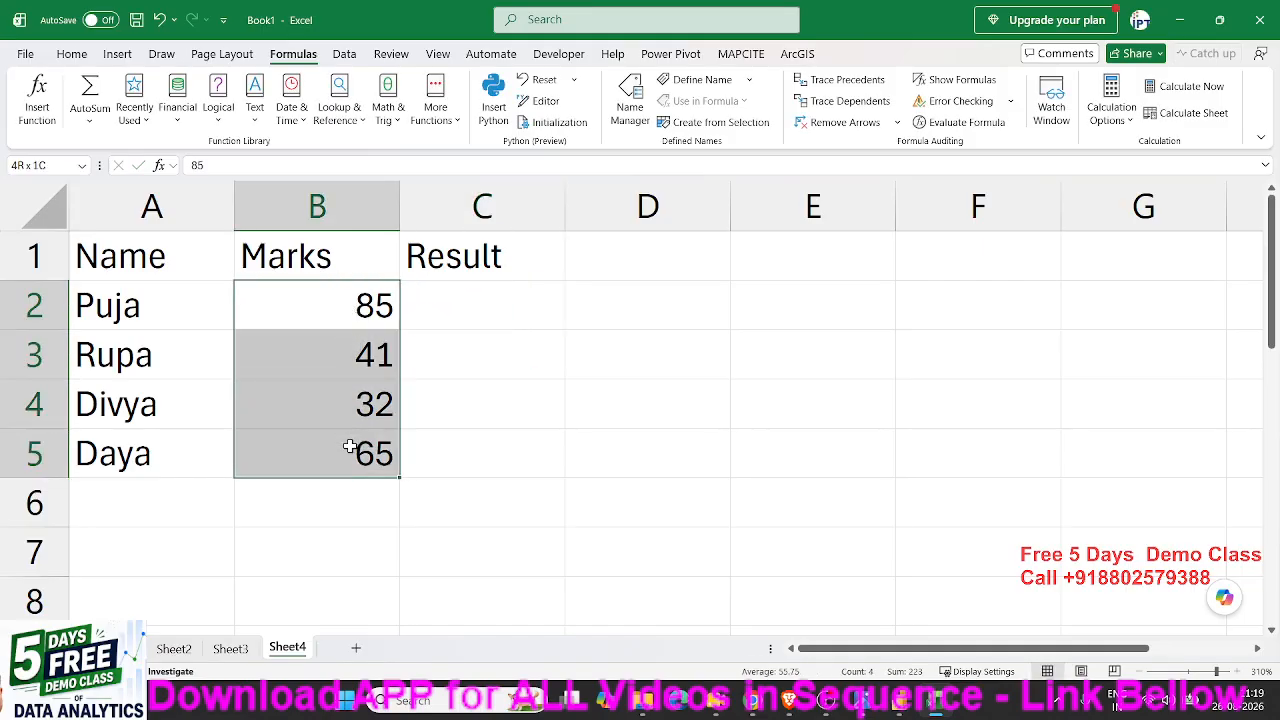
click(495, 323)
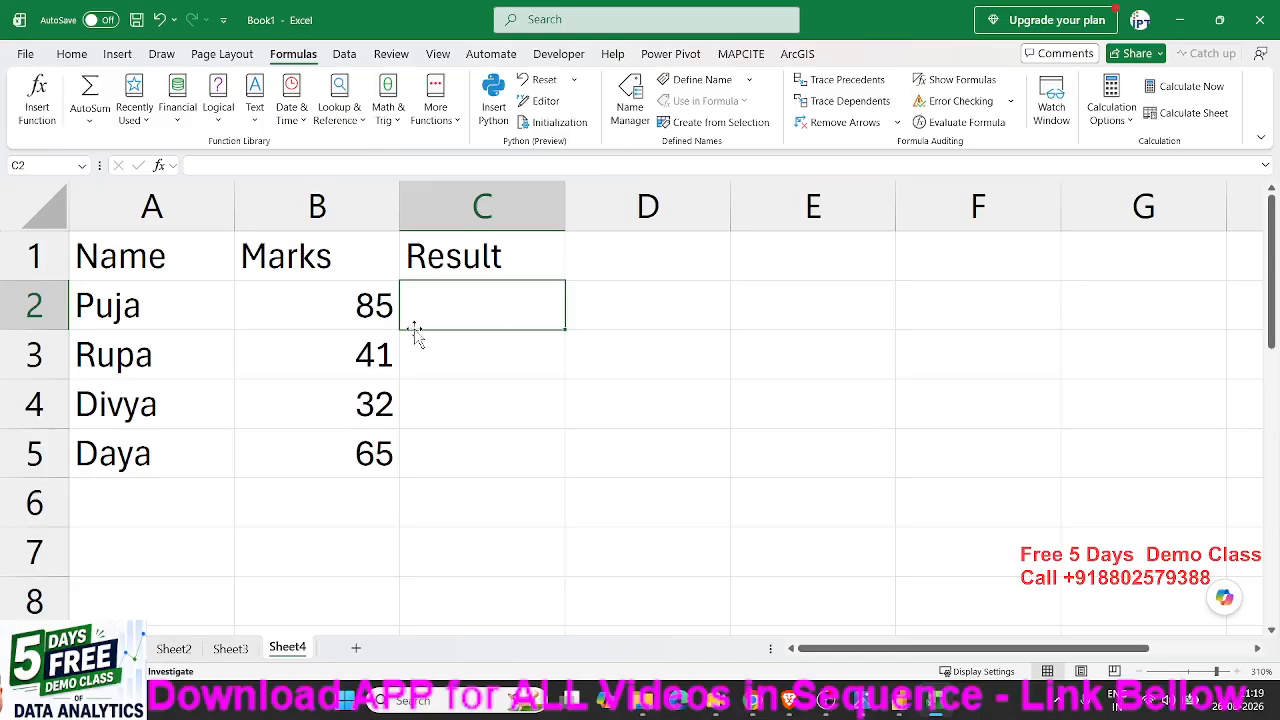
drag(108, 268, 290, 452)
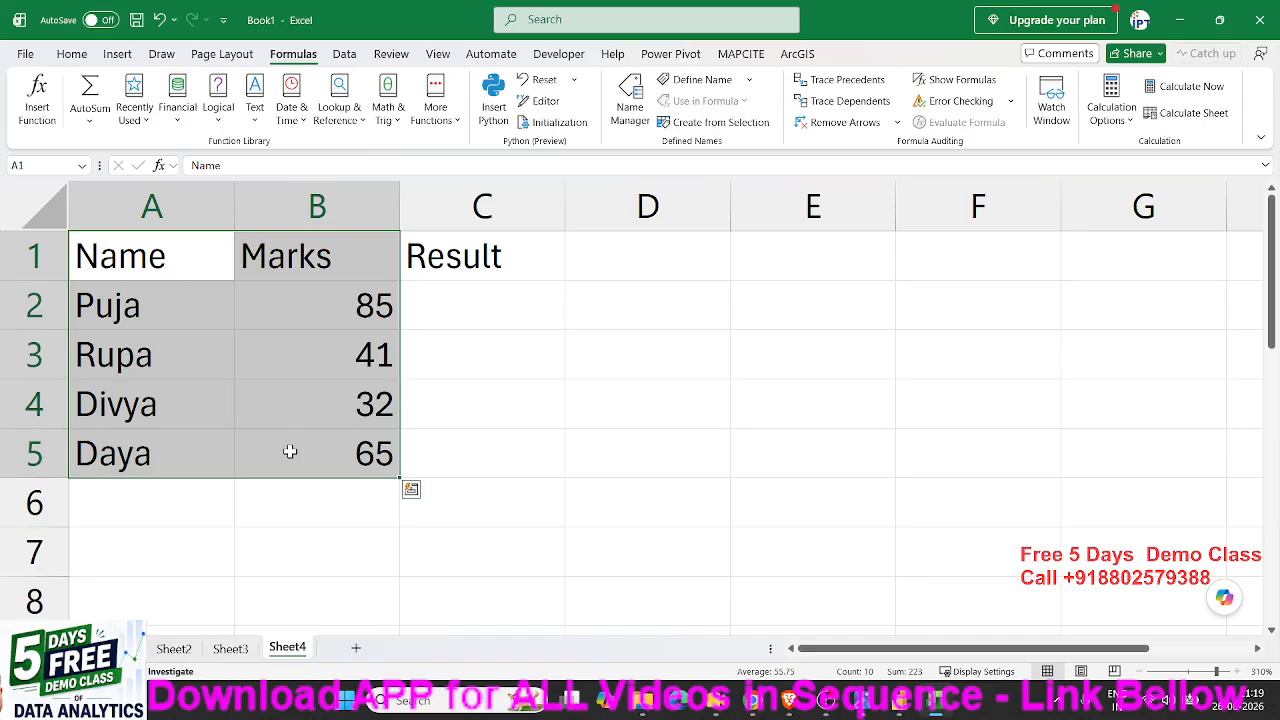
drag(430, 304, 421, 444)
- Start an IF formula in cell C2 with the logical test B2>=40
click(440, 313)
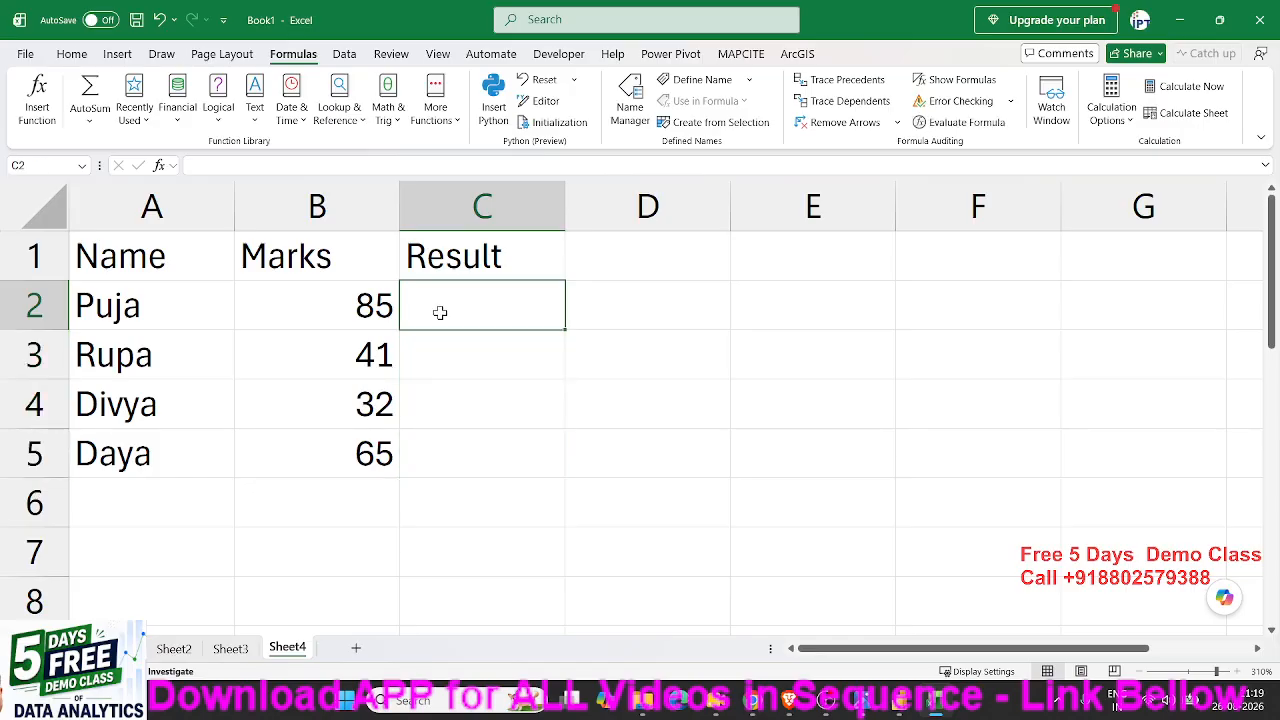
text(=if)
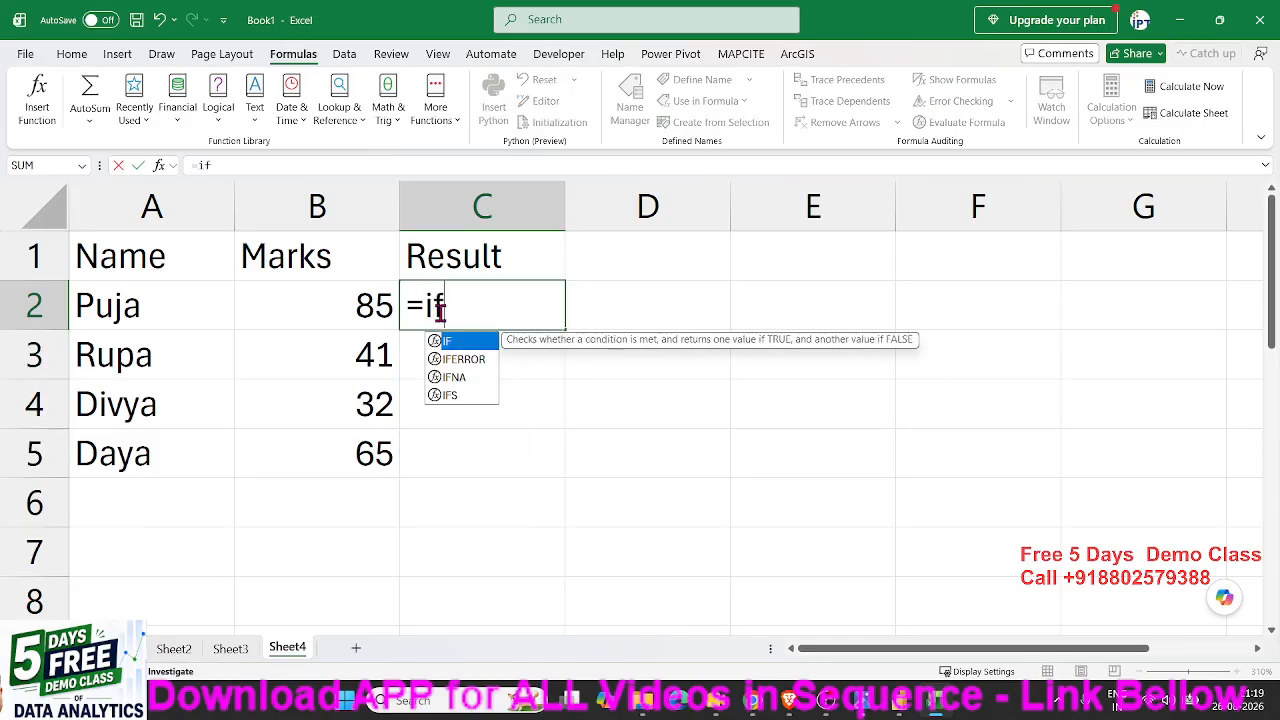
key(Tab)
click(377, 315)
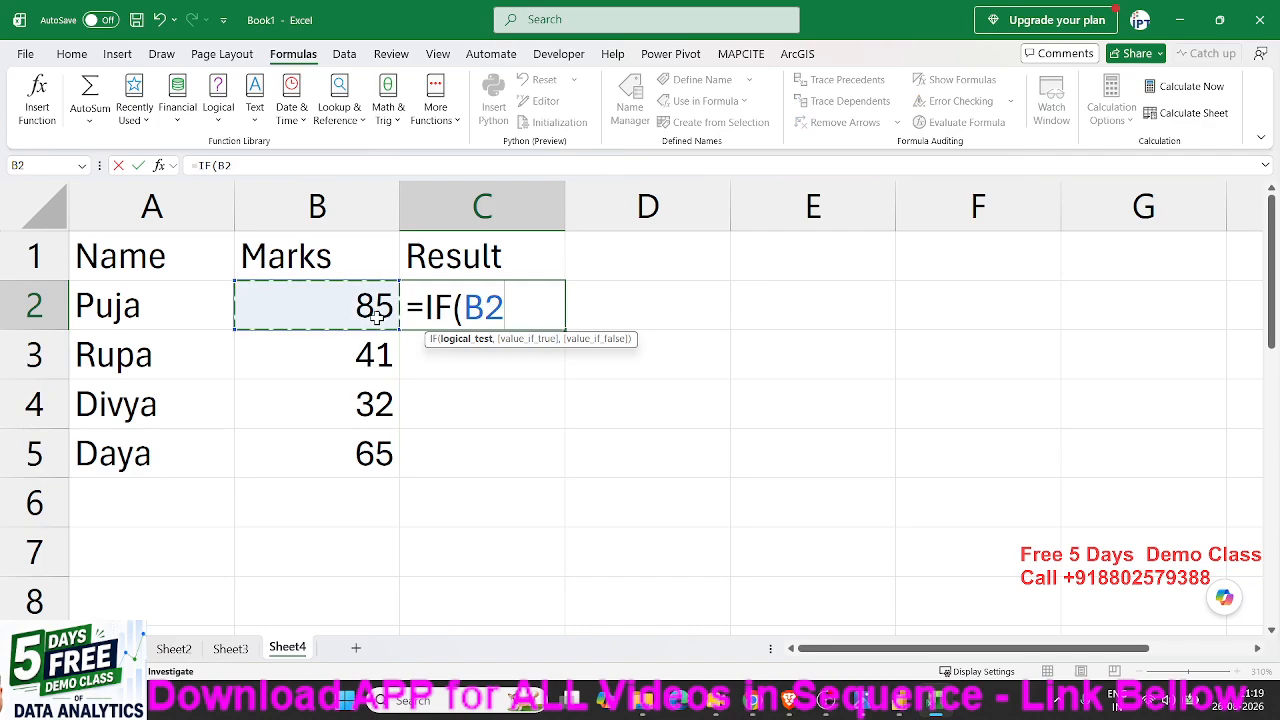
text(>)
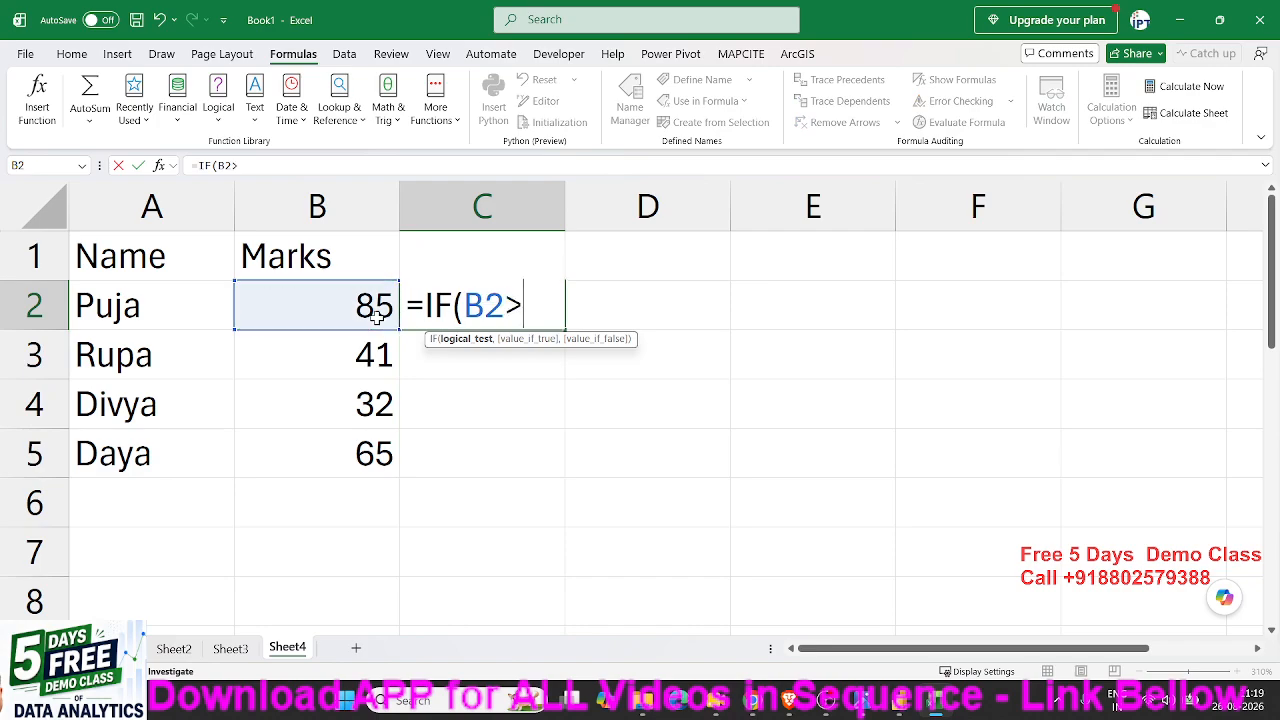
text(=40)
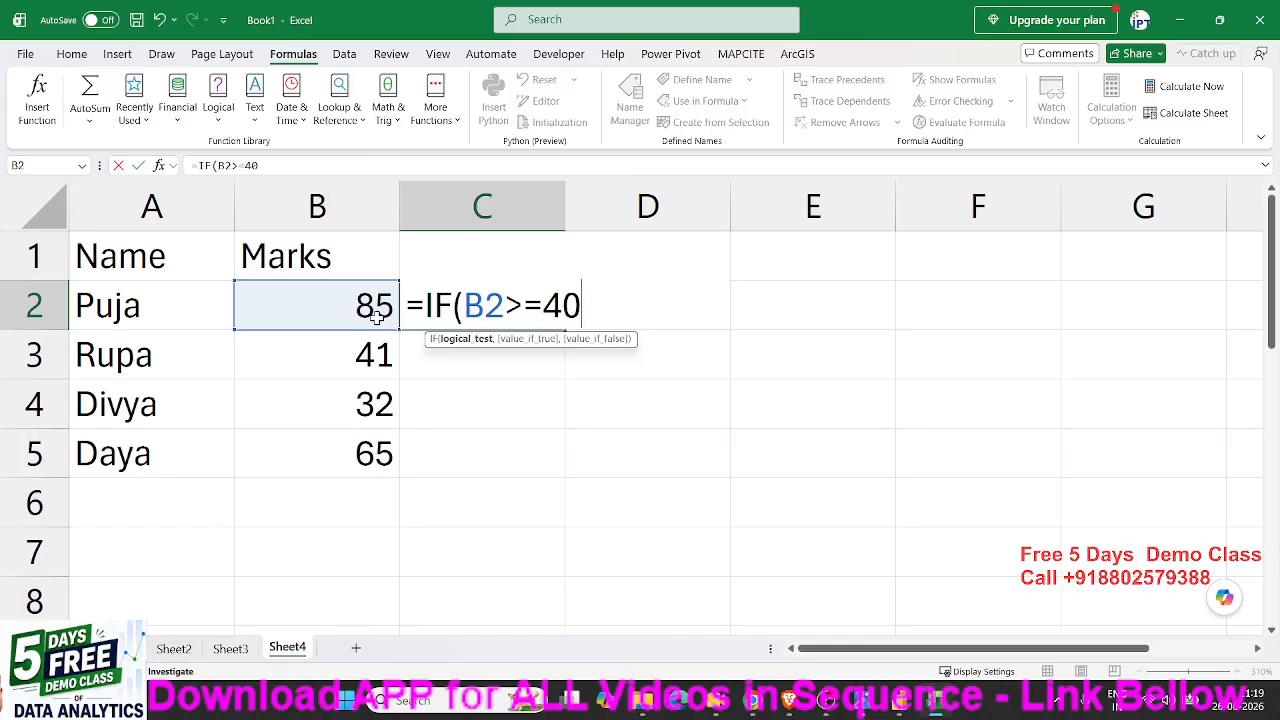
text(,)
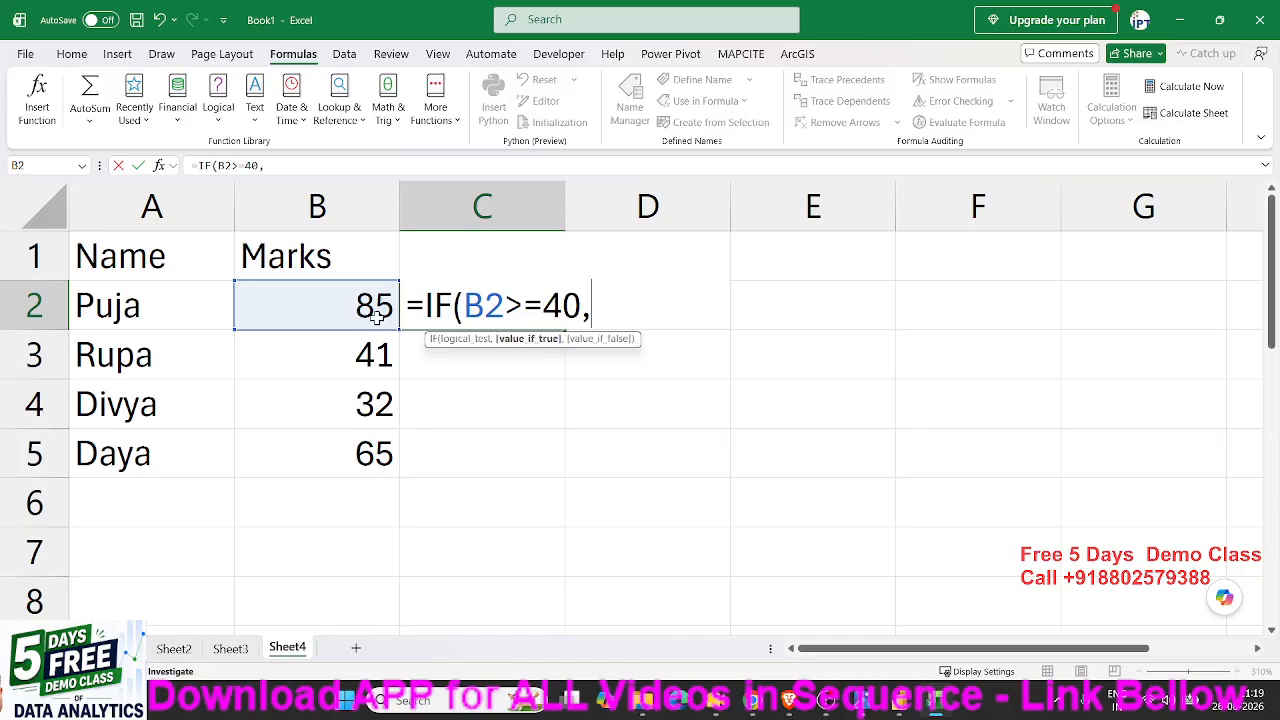
text(Pass)
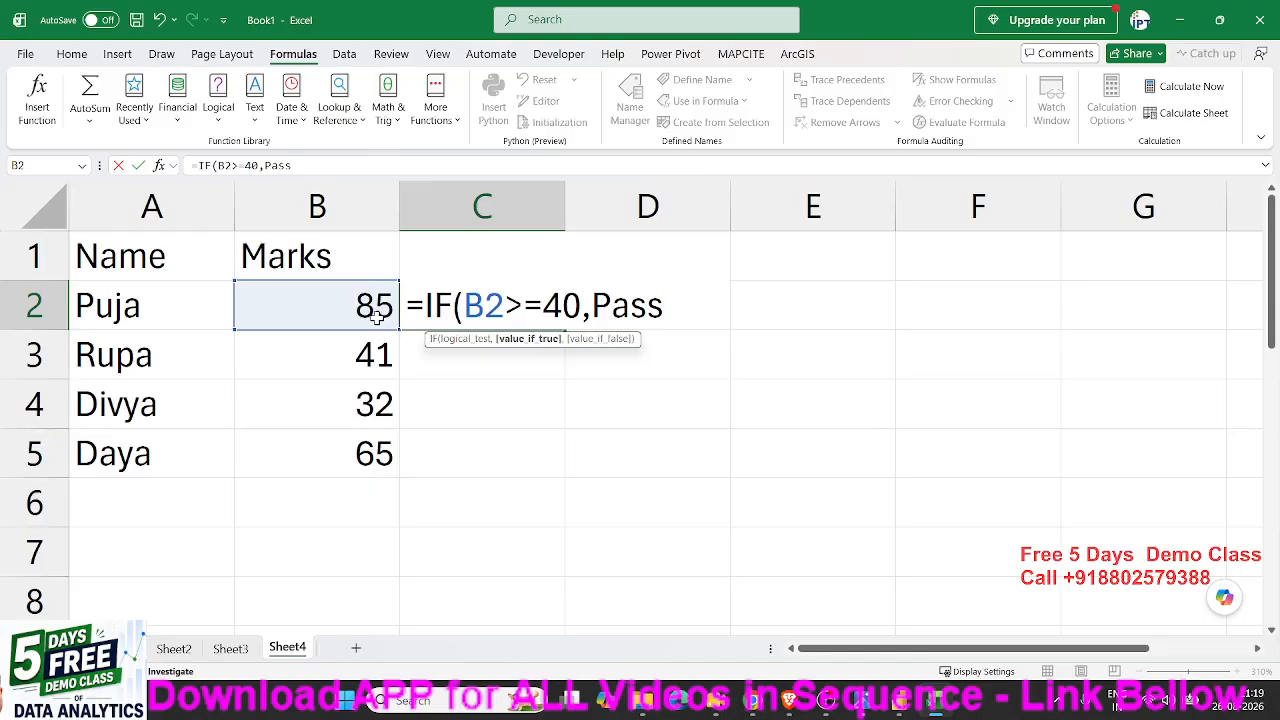
key(BackSpace)
key(BackSpace)
key(BackSpace)
key(BackSpace)
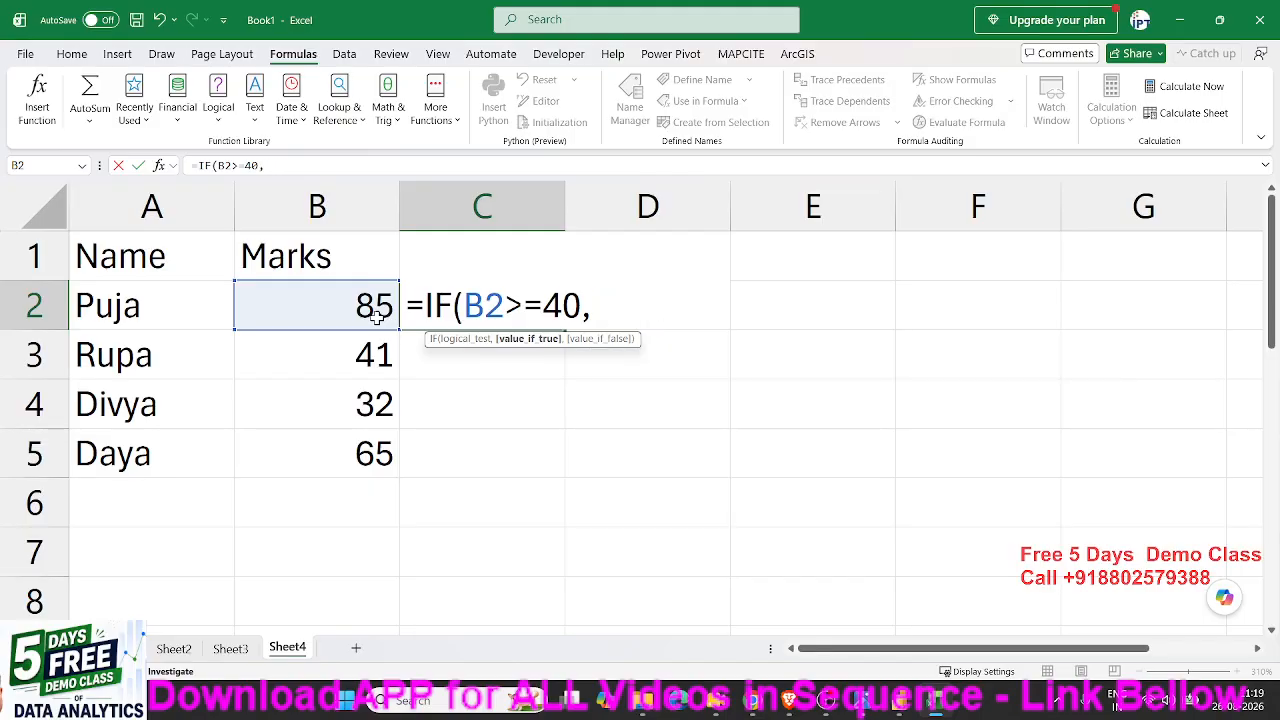
- Complete the IF formula in C2 with "Pass" as the true value and "Fail" as the false value
text("Pass")
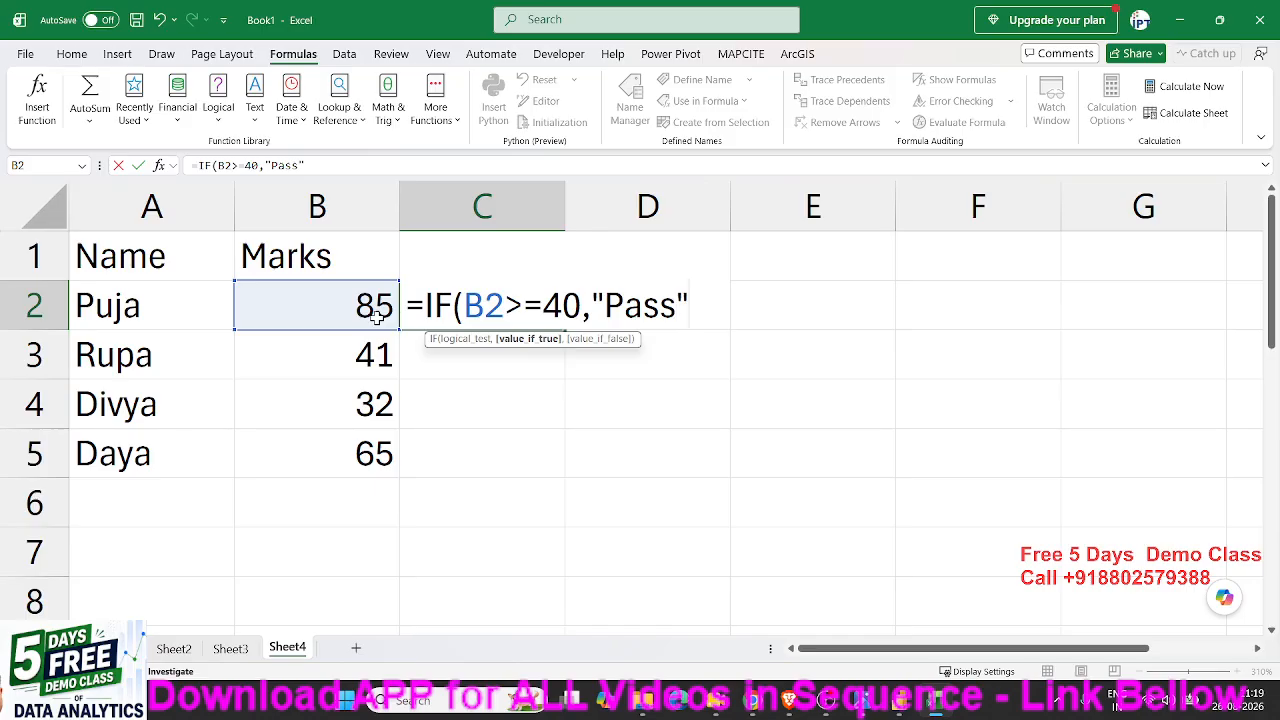
text(,"F)
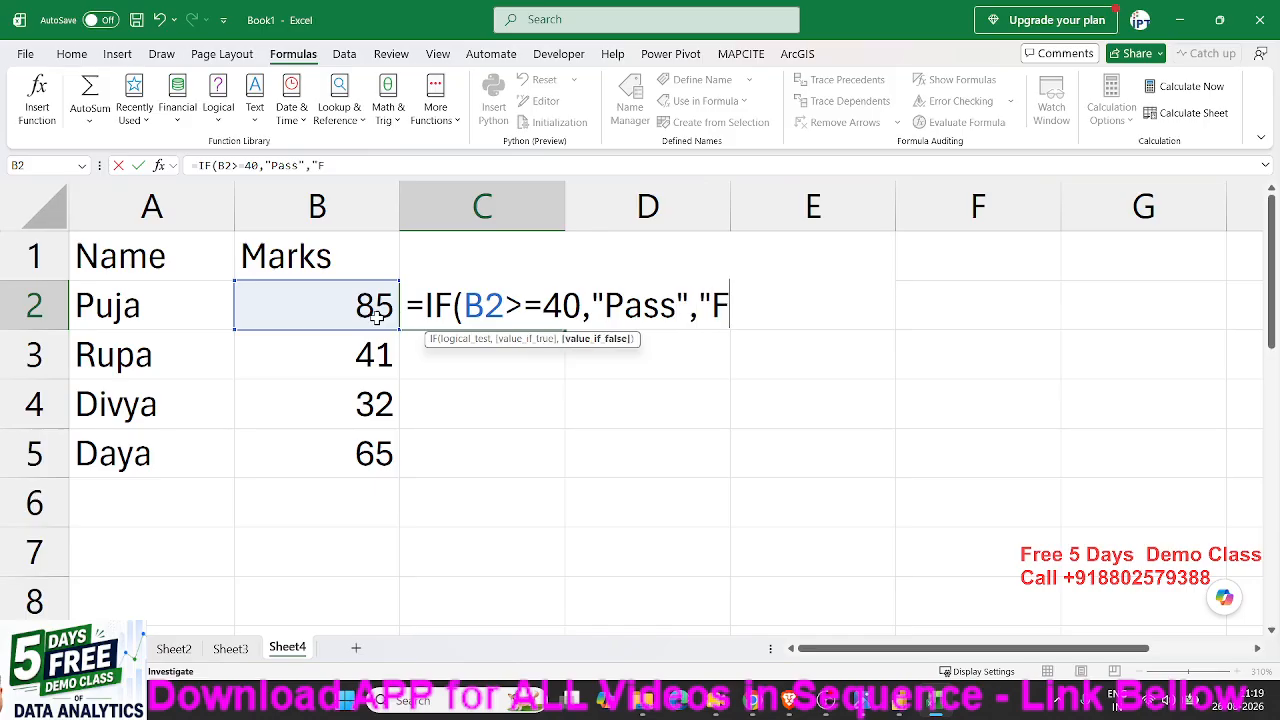
text(ail"))
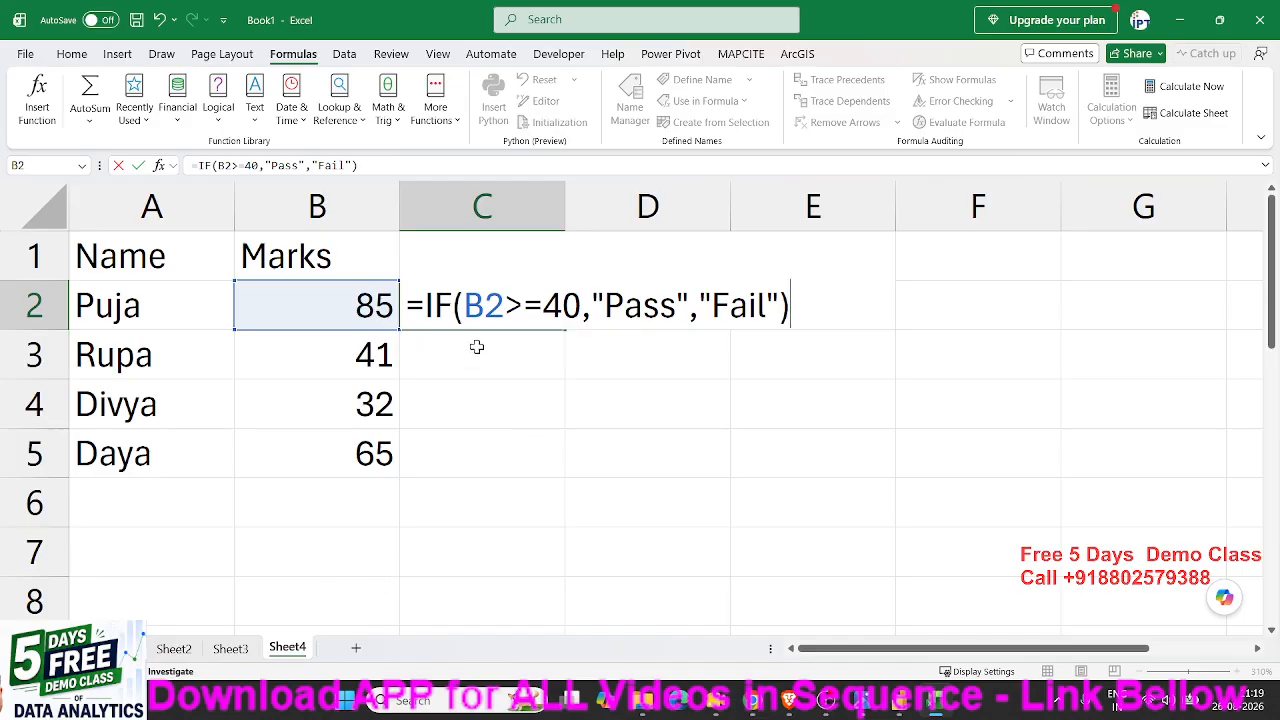
drag(464, 310, 571, 305)
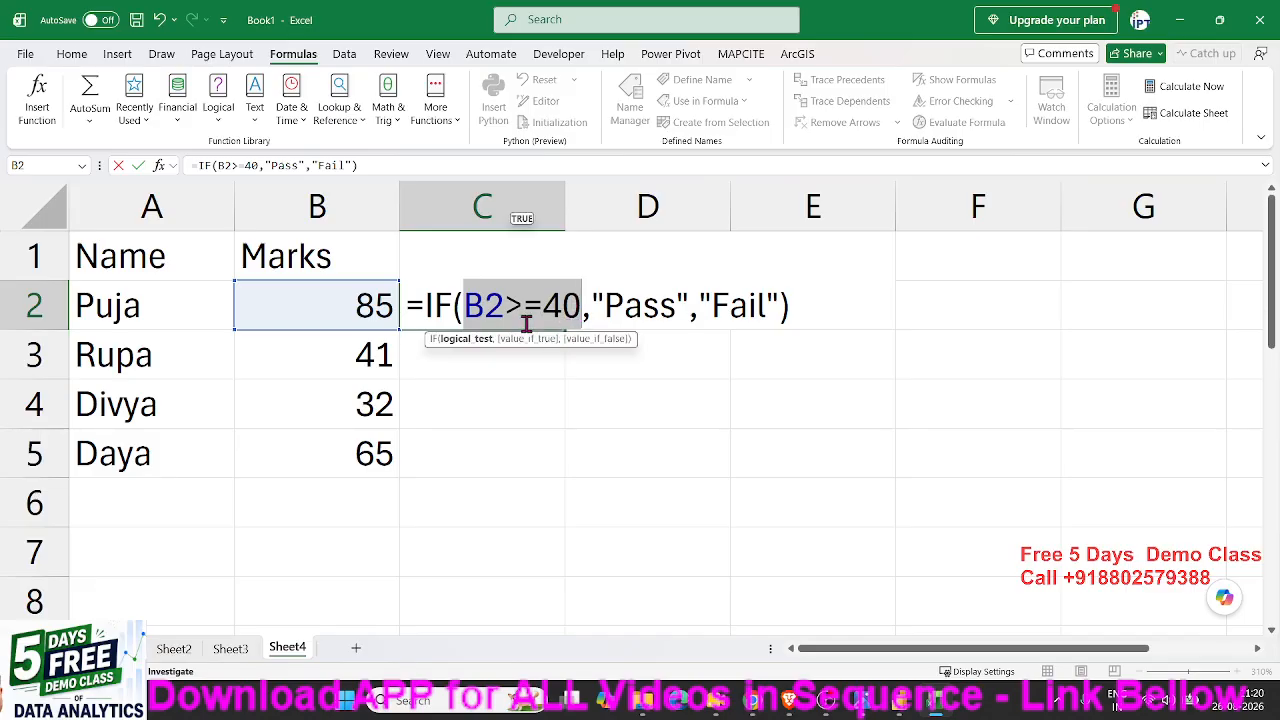
double_click(636, 308)
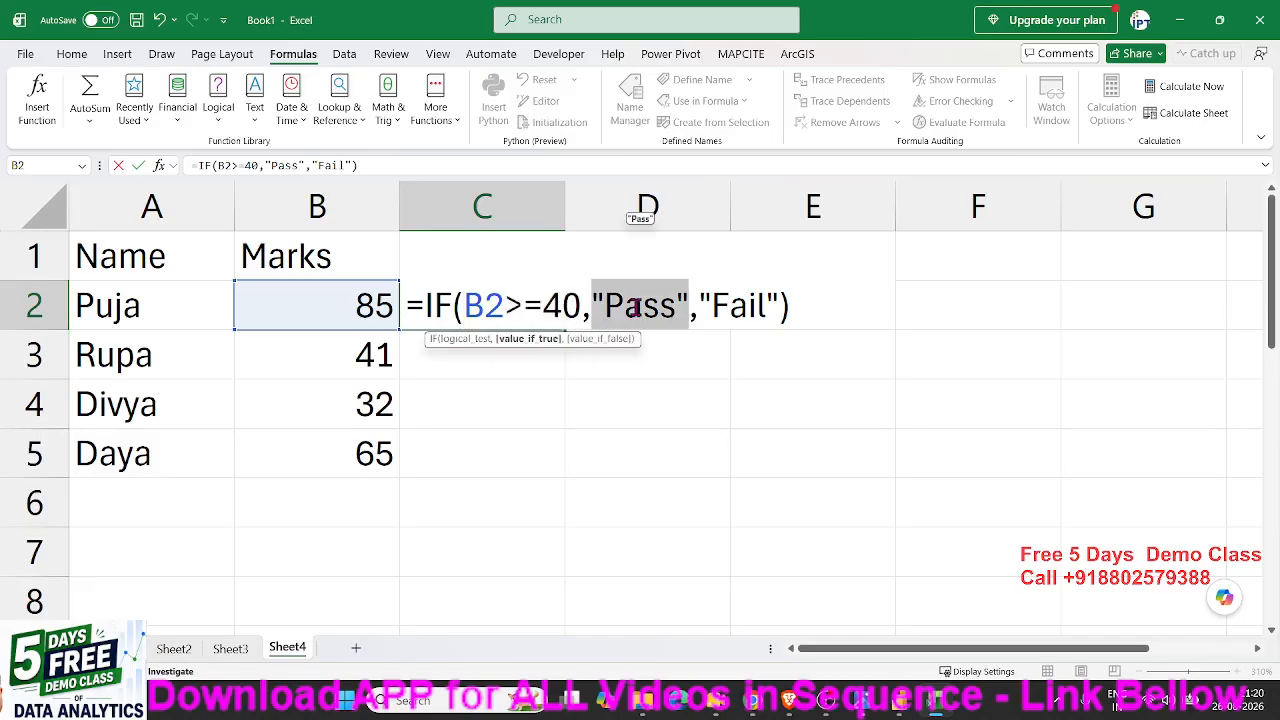
click(525, 308)
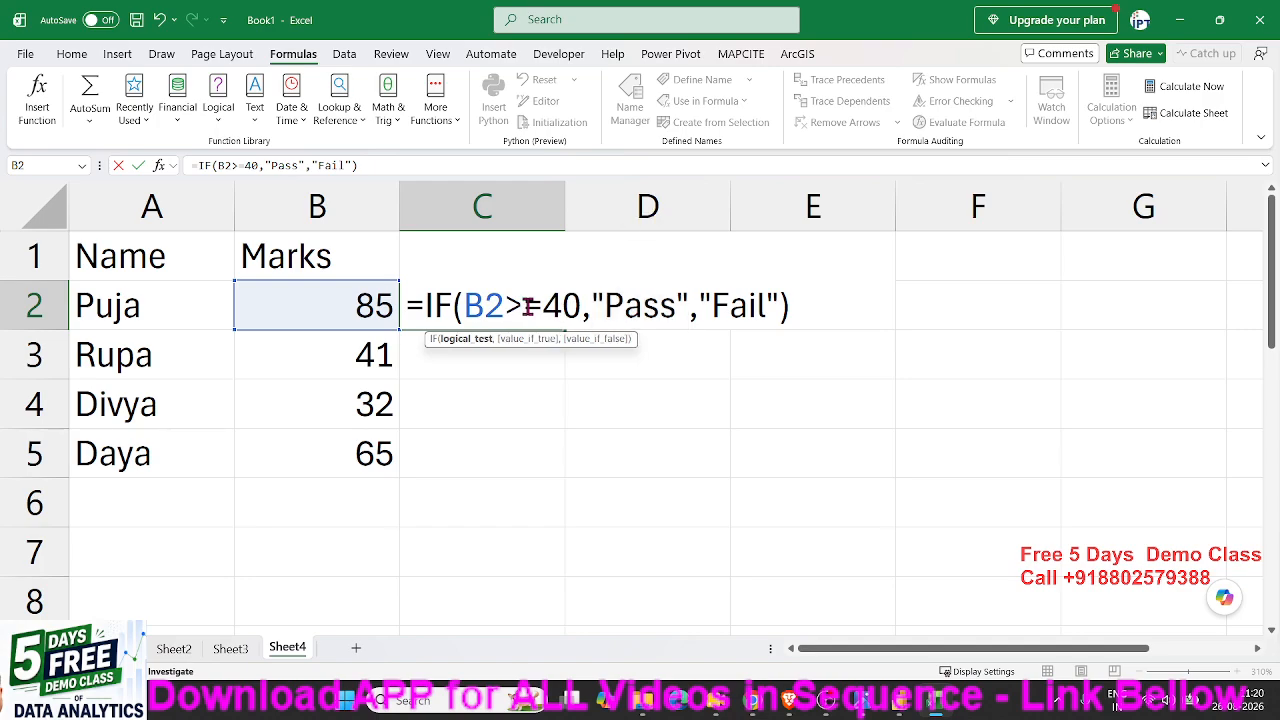
double_click(755, 300)
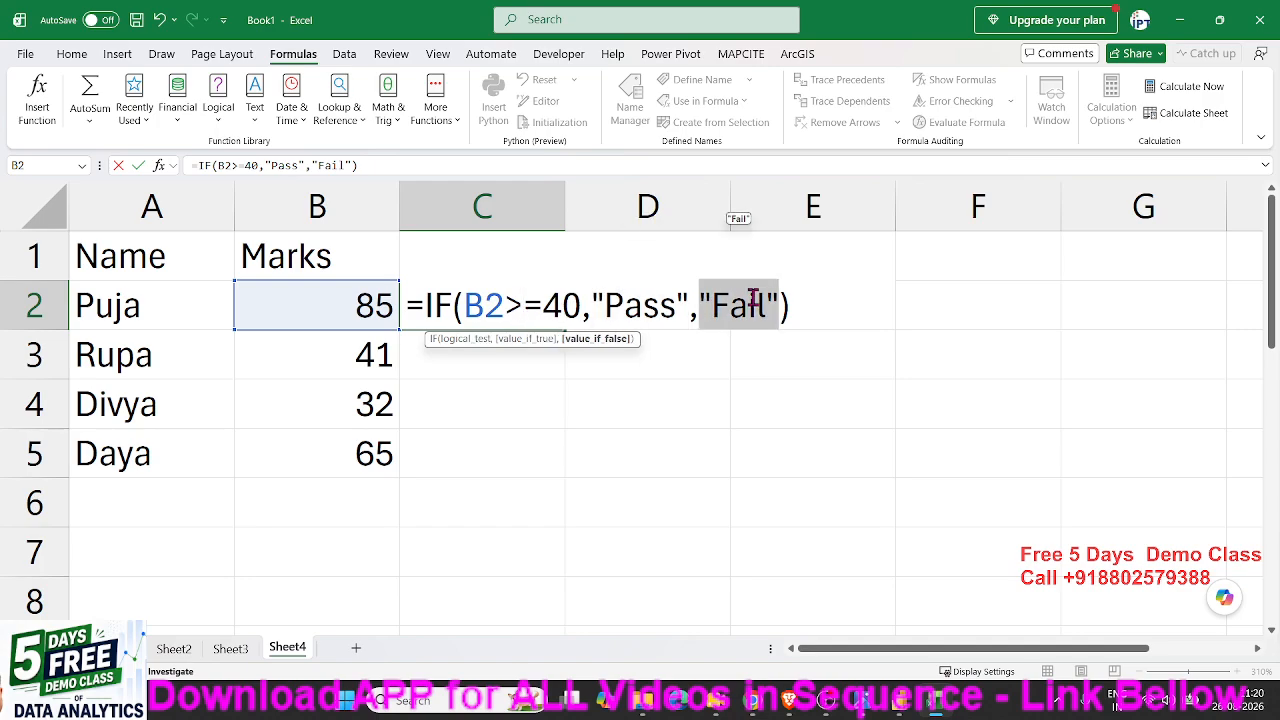
- Confirm the IF formula in cell C2 and fill it down to C5
key(Return)
click(486, 302)
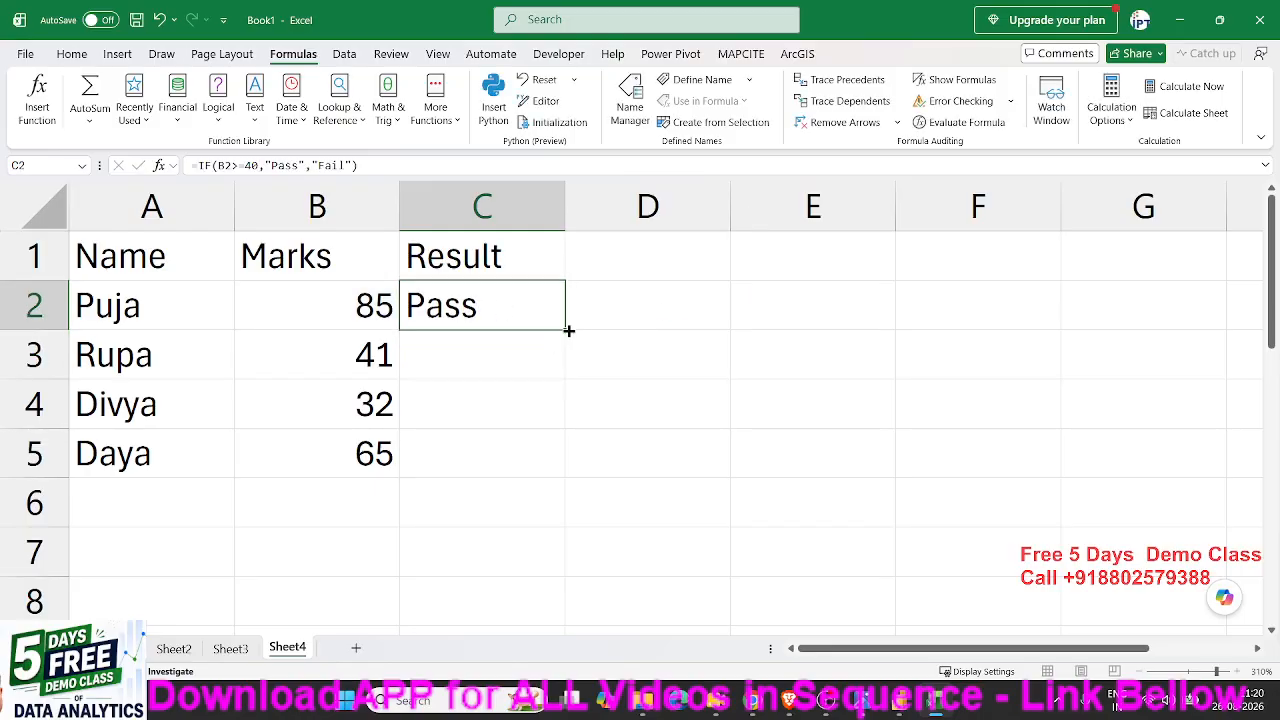
drag(568, 330, 563, 458)
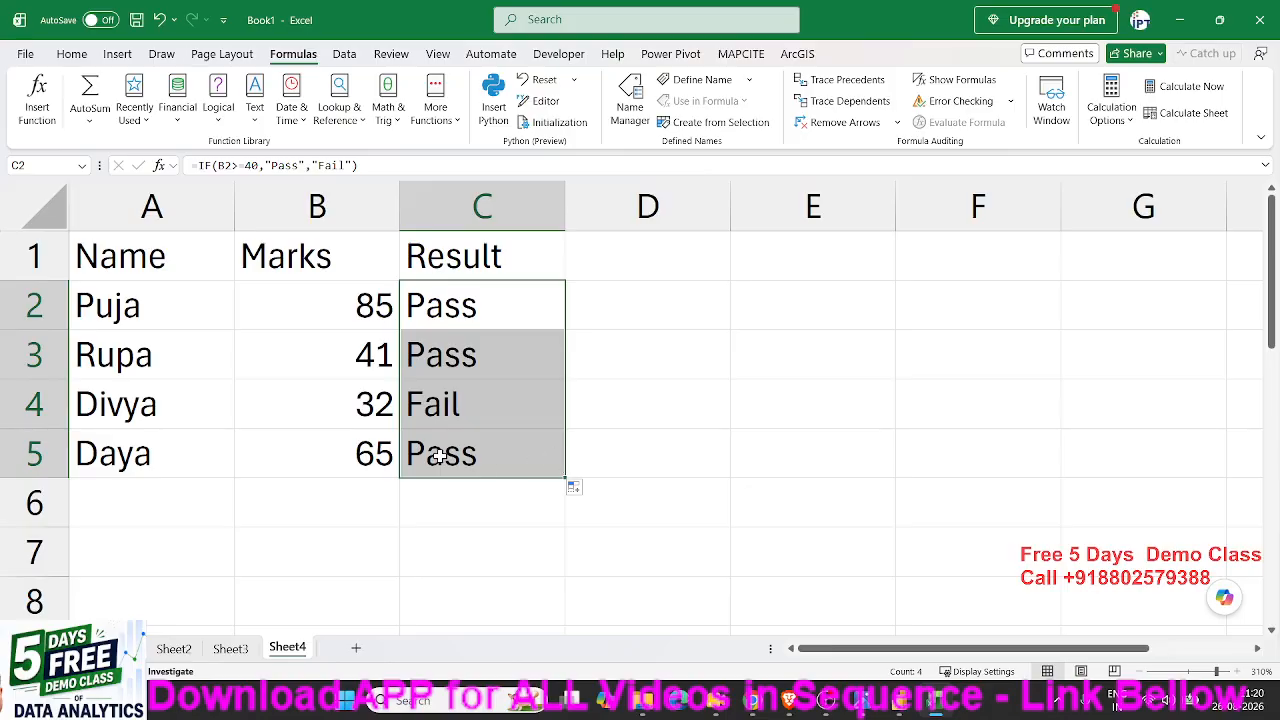
- Add a new worksheet and enter the header MRP in cell A1
click(355, 648)
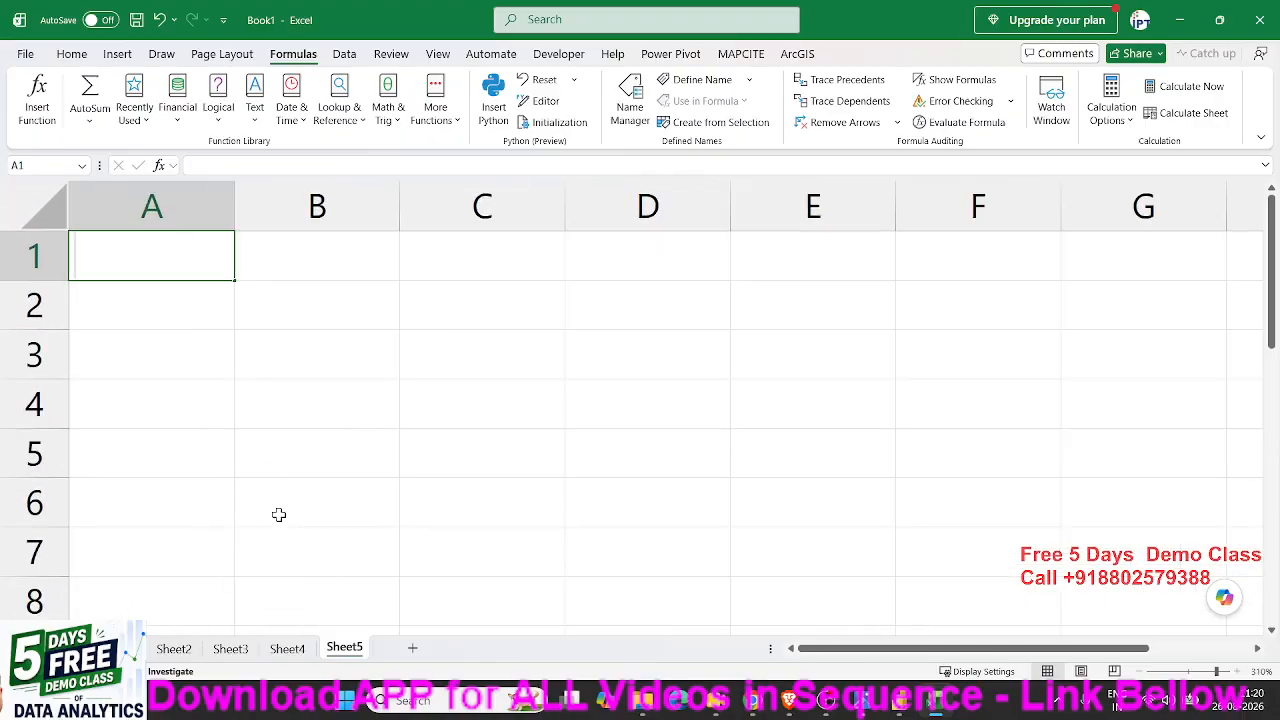
text(MRP)
key(Return)
- Enter the MRP values 652, 365, 452, 854, 326 and 1254 in cells A2 to A7
text(65)
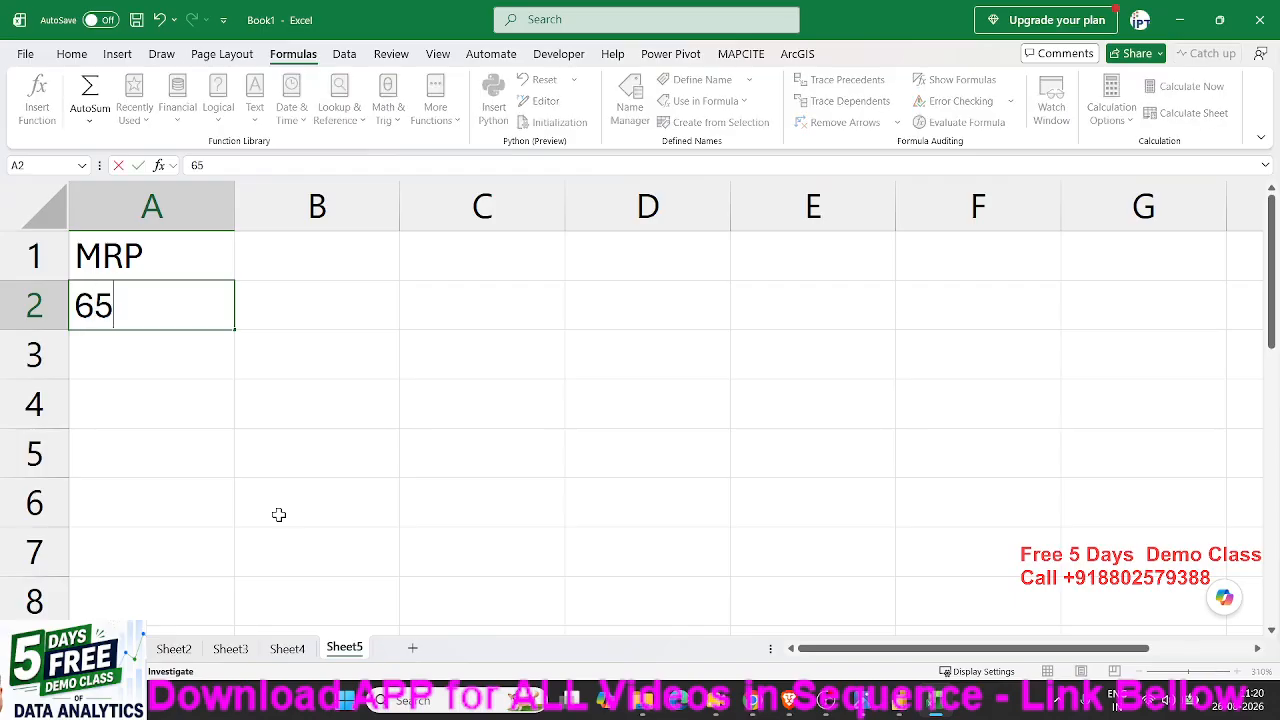
text(2)
key(Return)
text(365)
key(Return)
text(45)
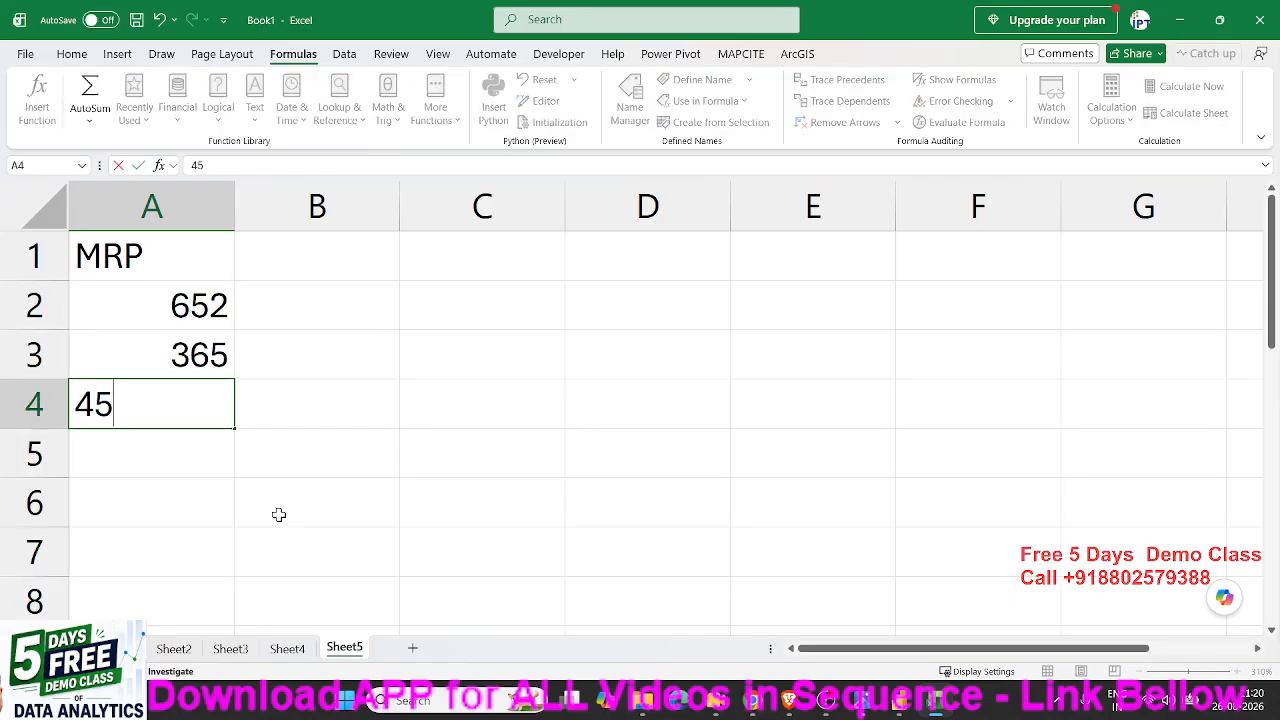
text(2)
key(Return)
text(854)
key(Return)
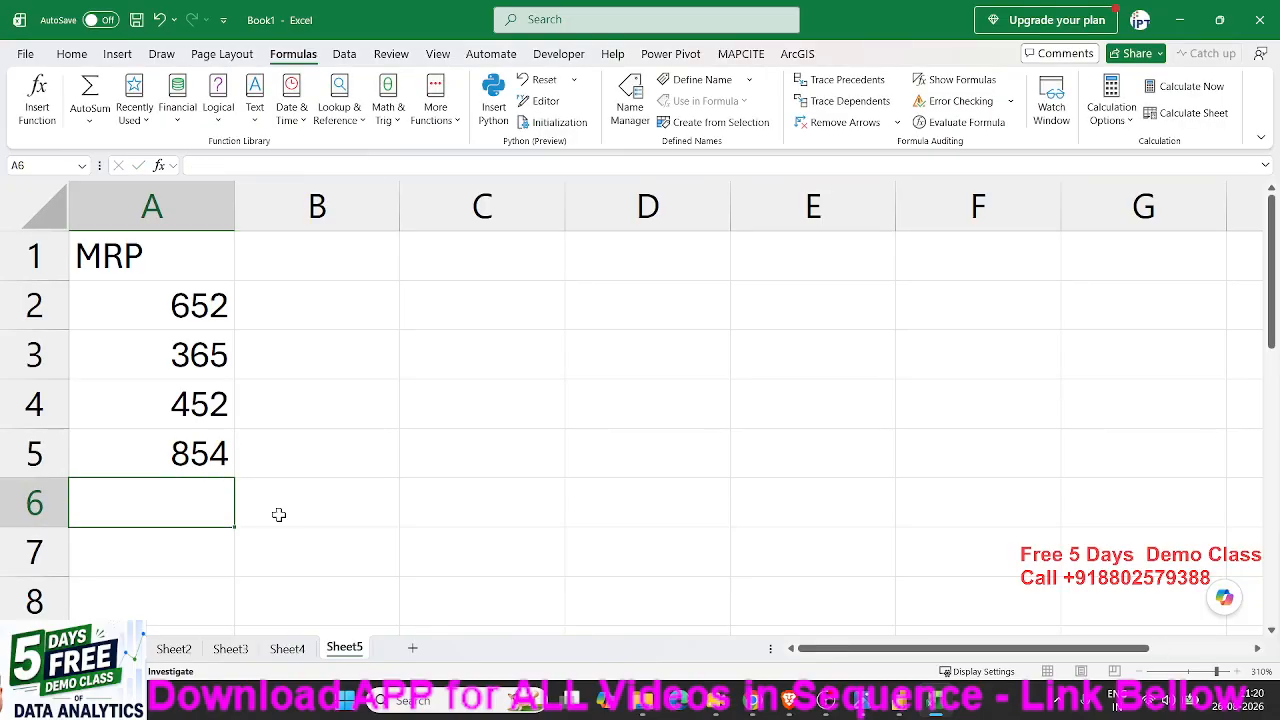
text(326)
key(Return)
text(125)
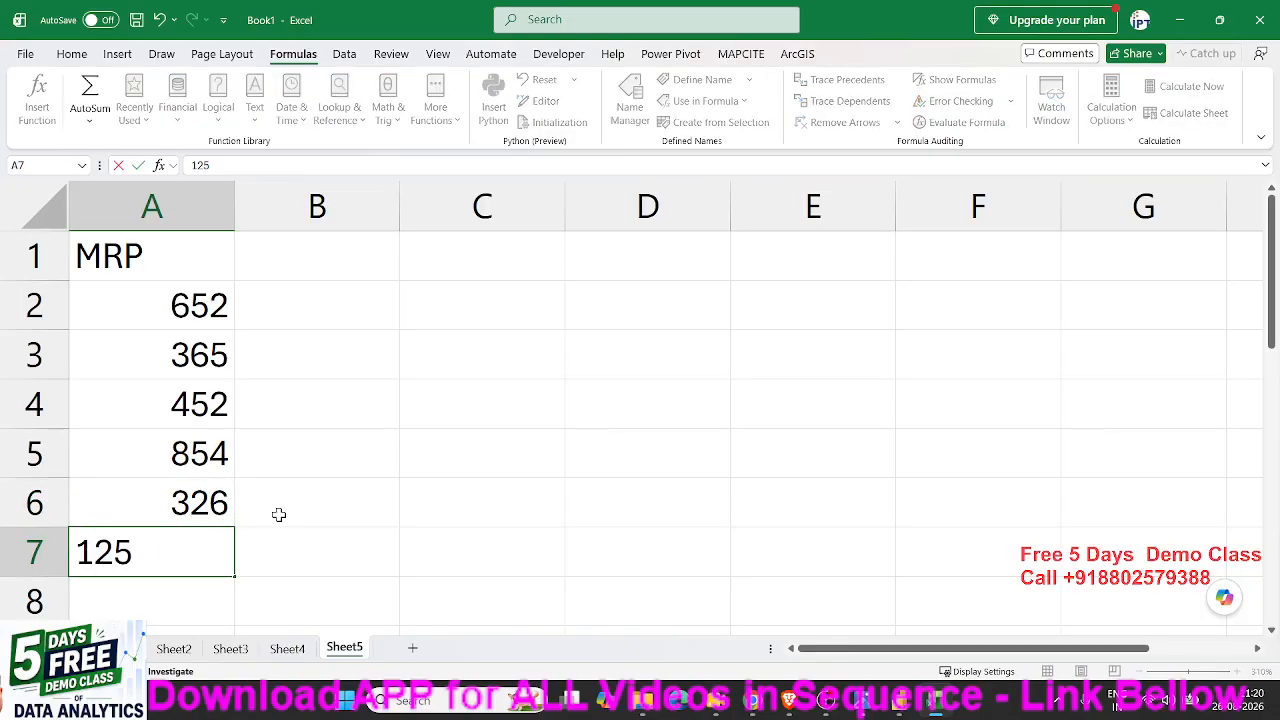
text(4)
key(Return)
- Enter the header Tax in cell B1 and select cell D2
click(336, 273)
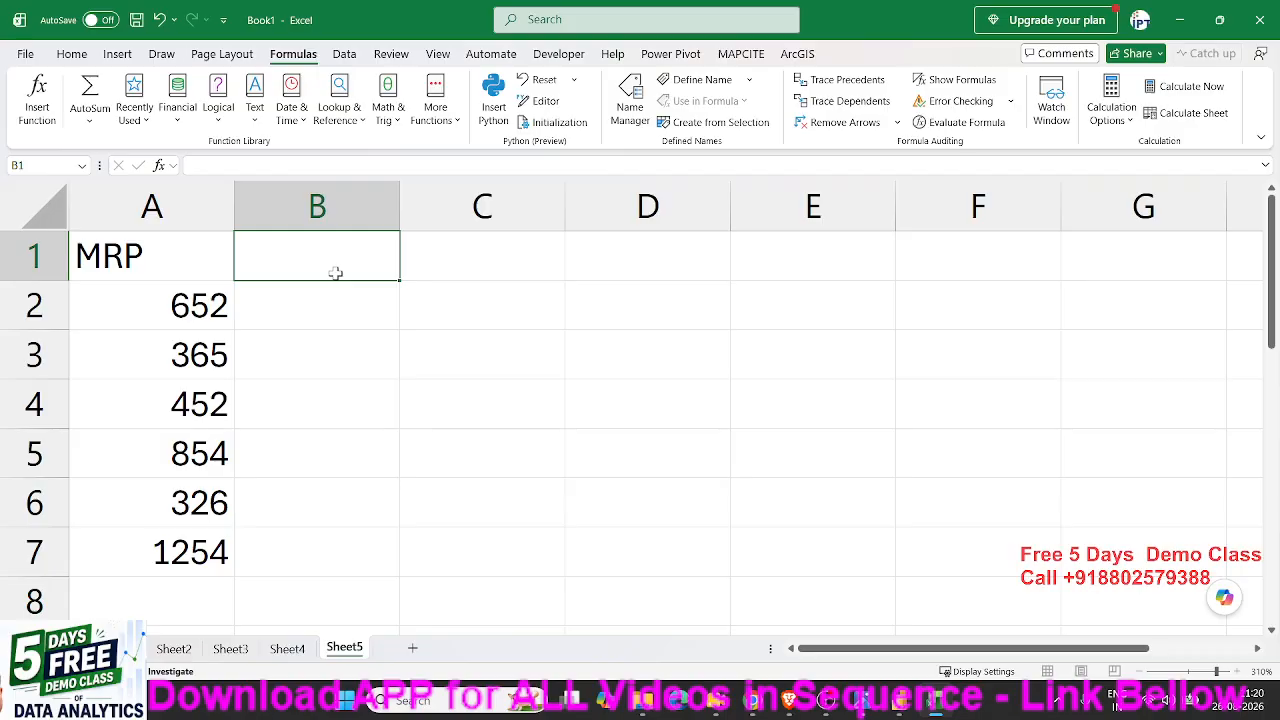
text(Tax)
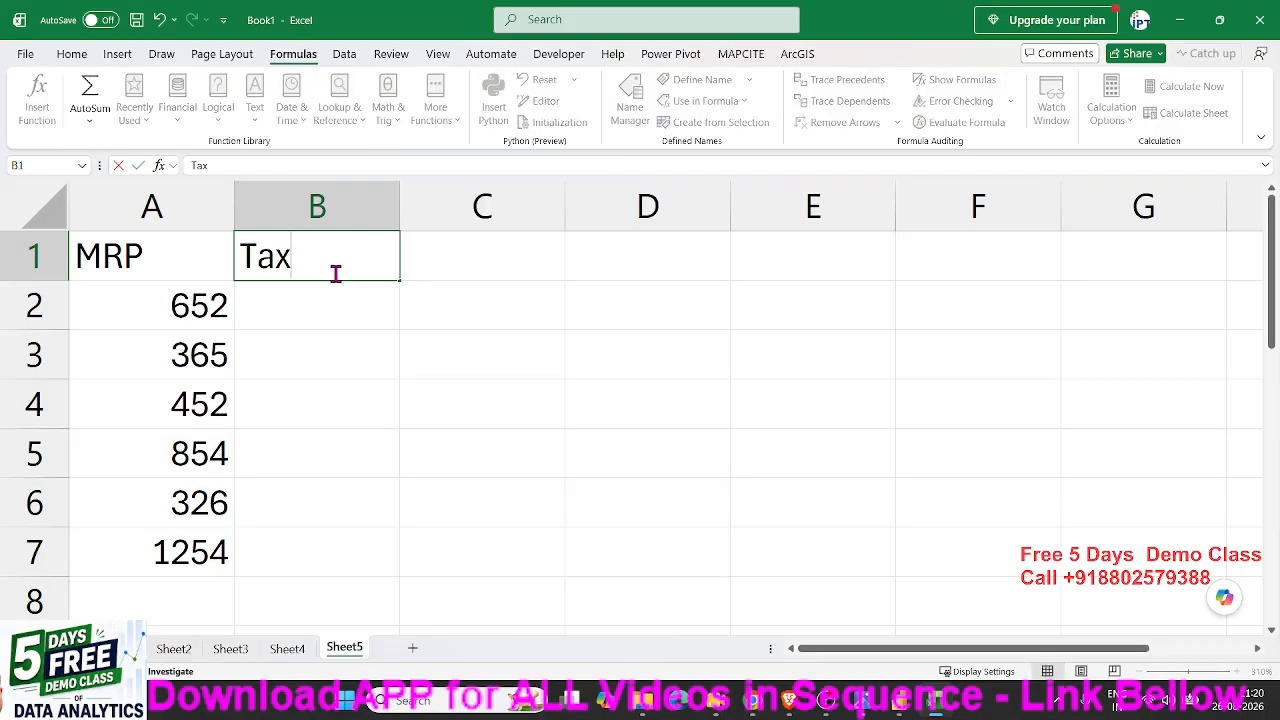
key(Tab)
key(Tab)
key(Down)
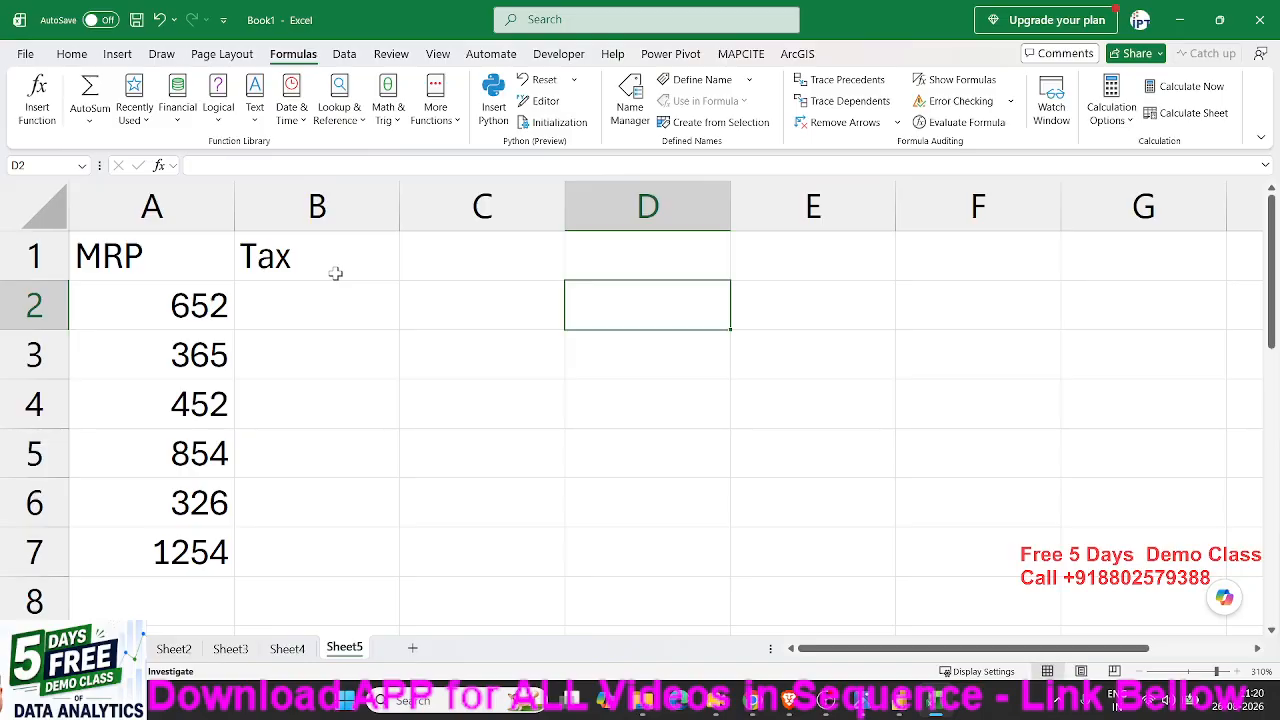
- Enter the tax criterion >500 in cell D2 and its rate of 12% in cell E2
text(>)
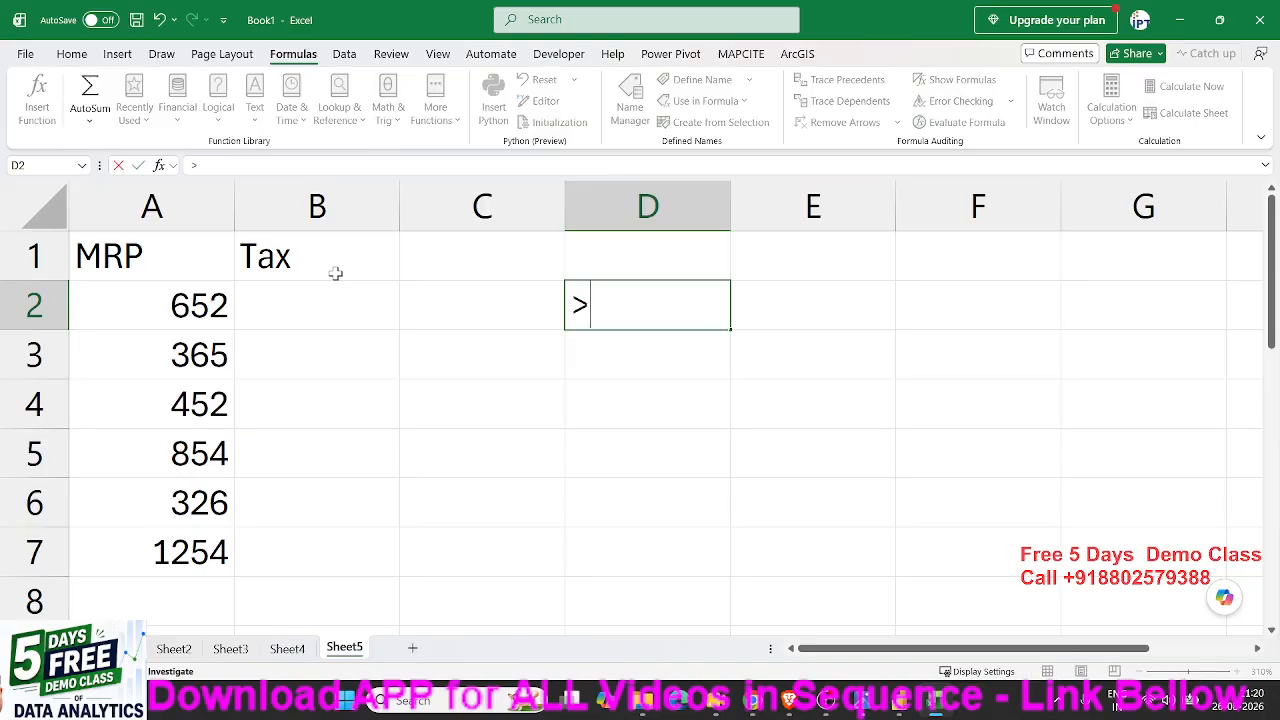
text(500)
key(Tab)
text(12)
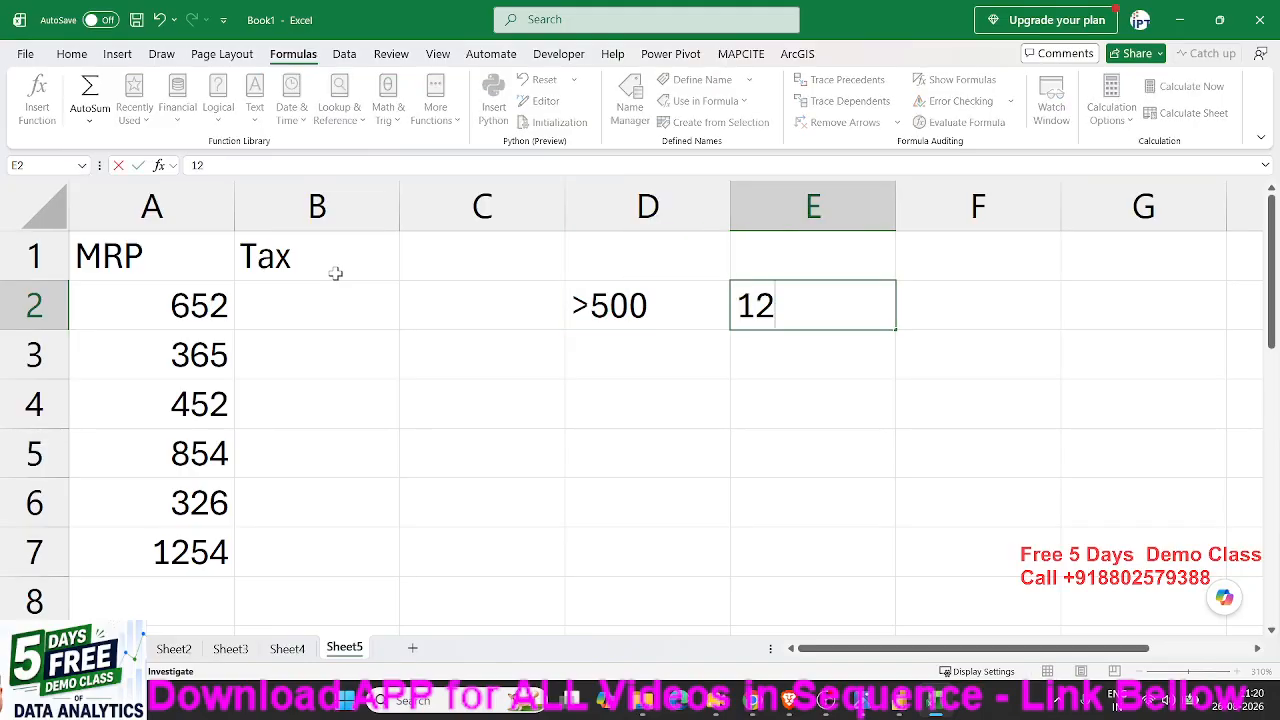
text(%)
key(Return)
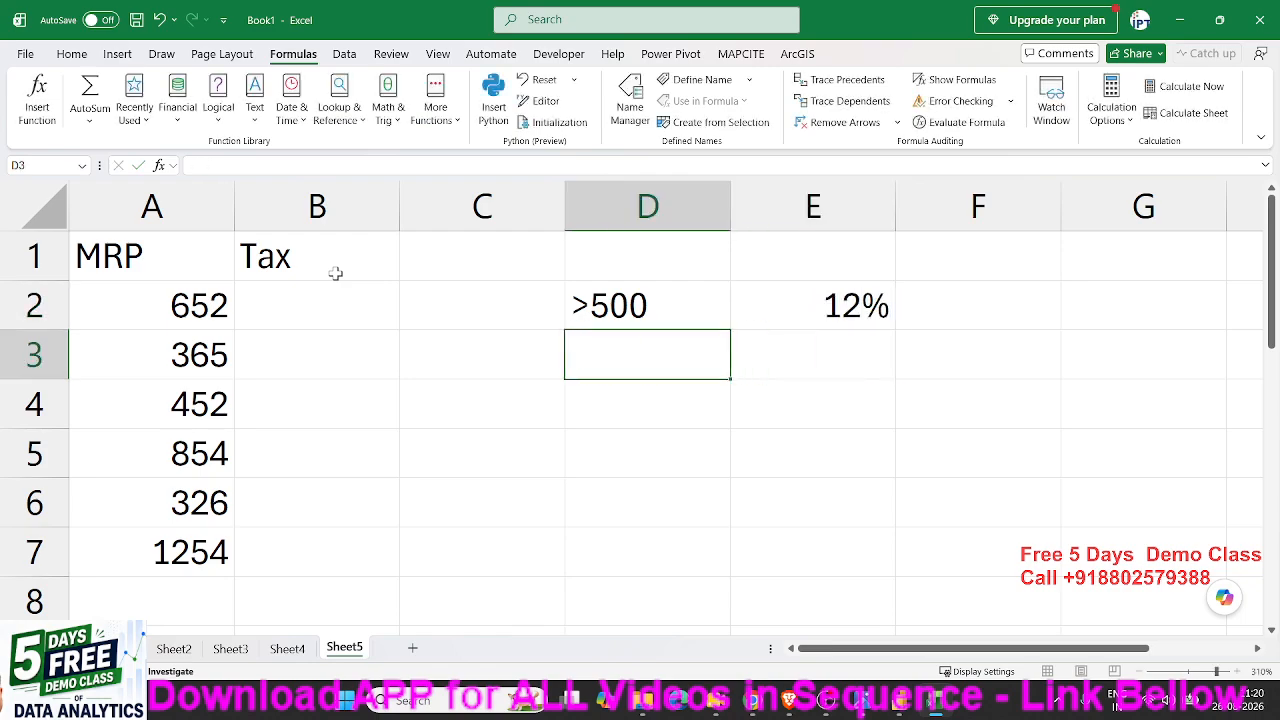
- Enter the tax criterion <500 in cell D3 and its rate of 5% in cell E3
text(<)
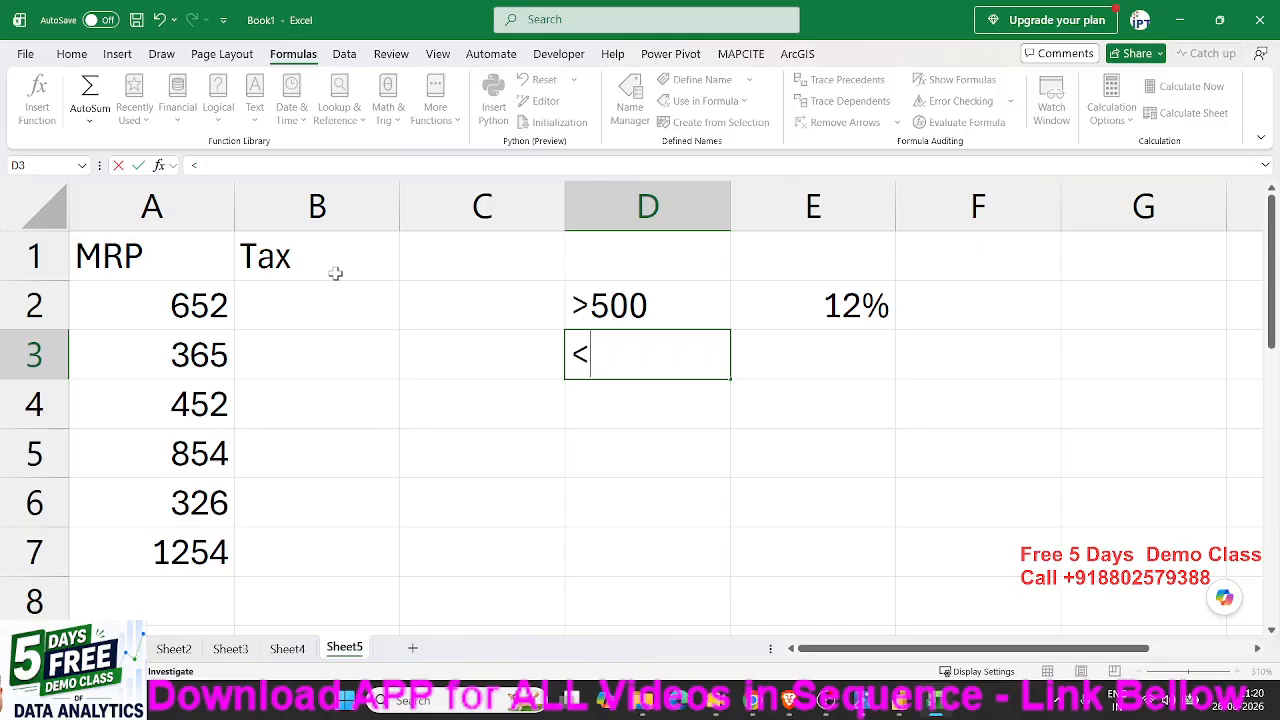
text(500)
key(Tab)
text(5)
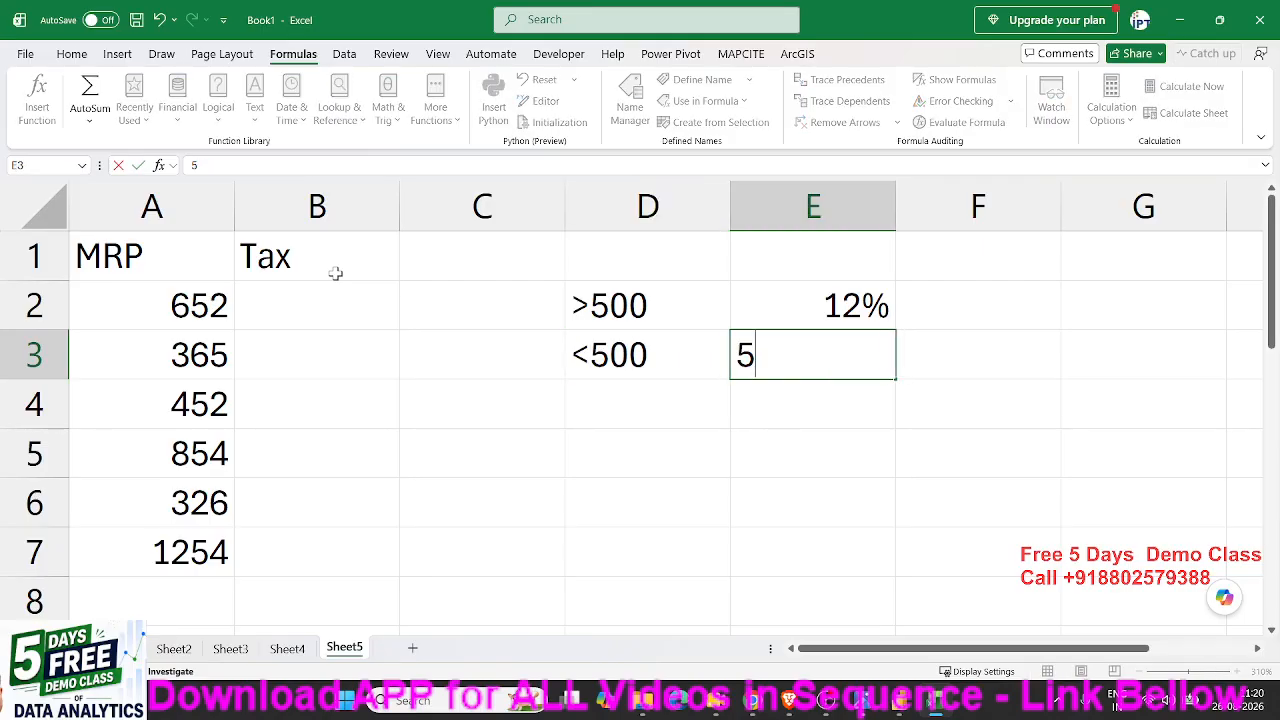
text(%)
key(Return)
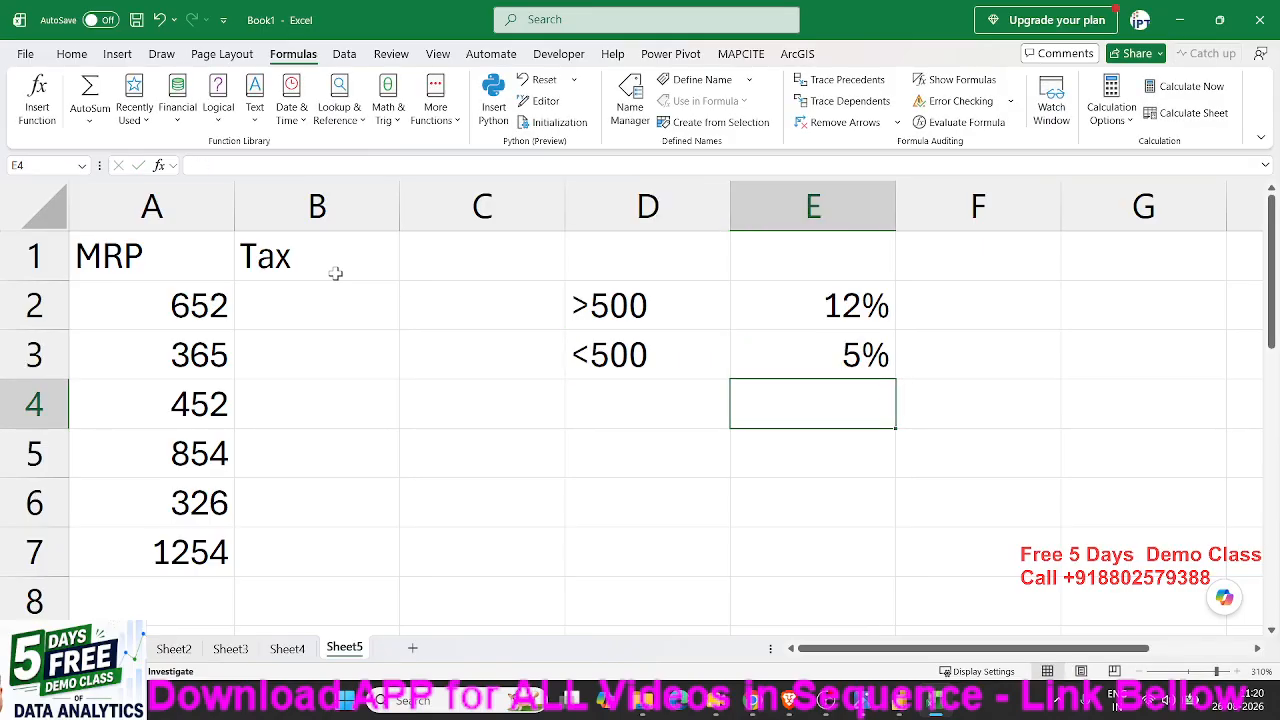
- Start an IF formula in cell B2 with the logical test A2>500
click(296, 314)
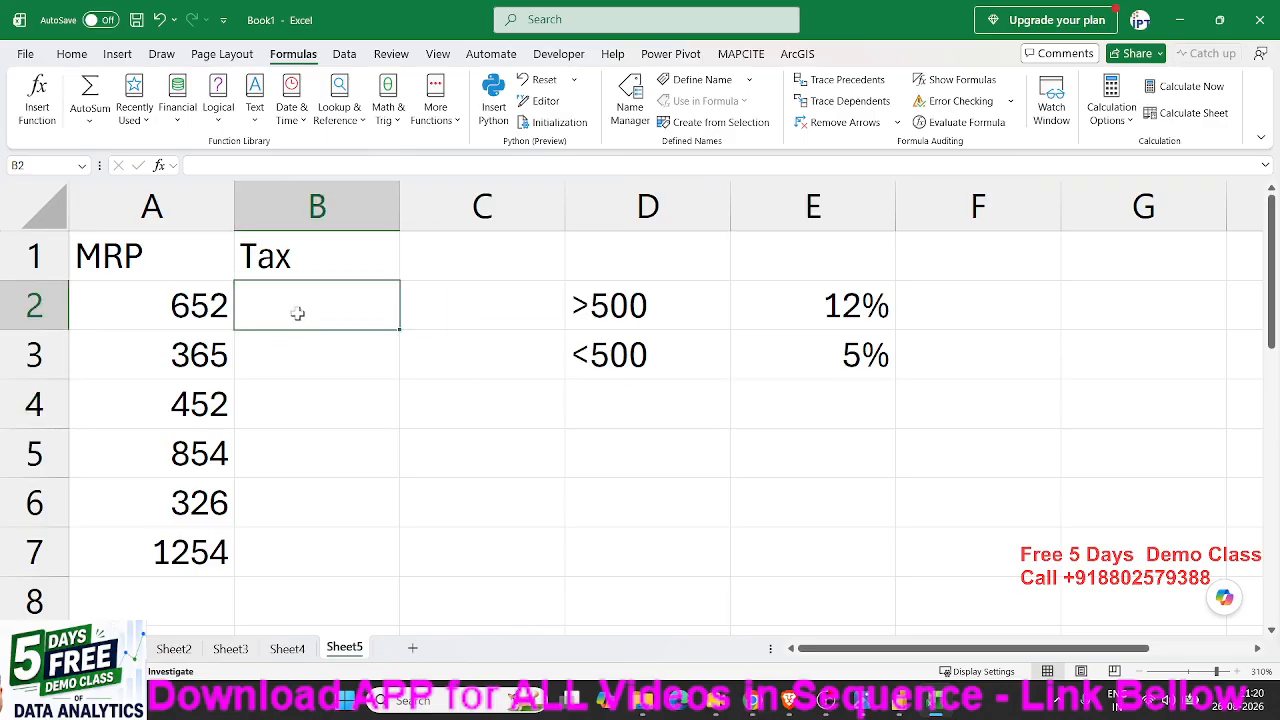
text(=)
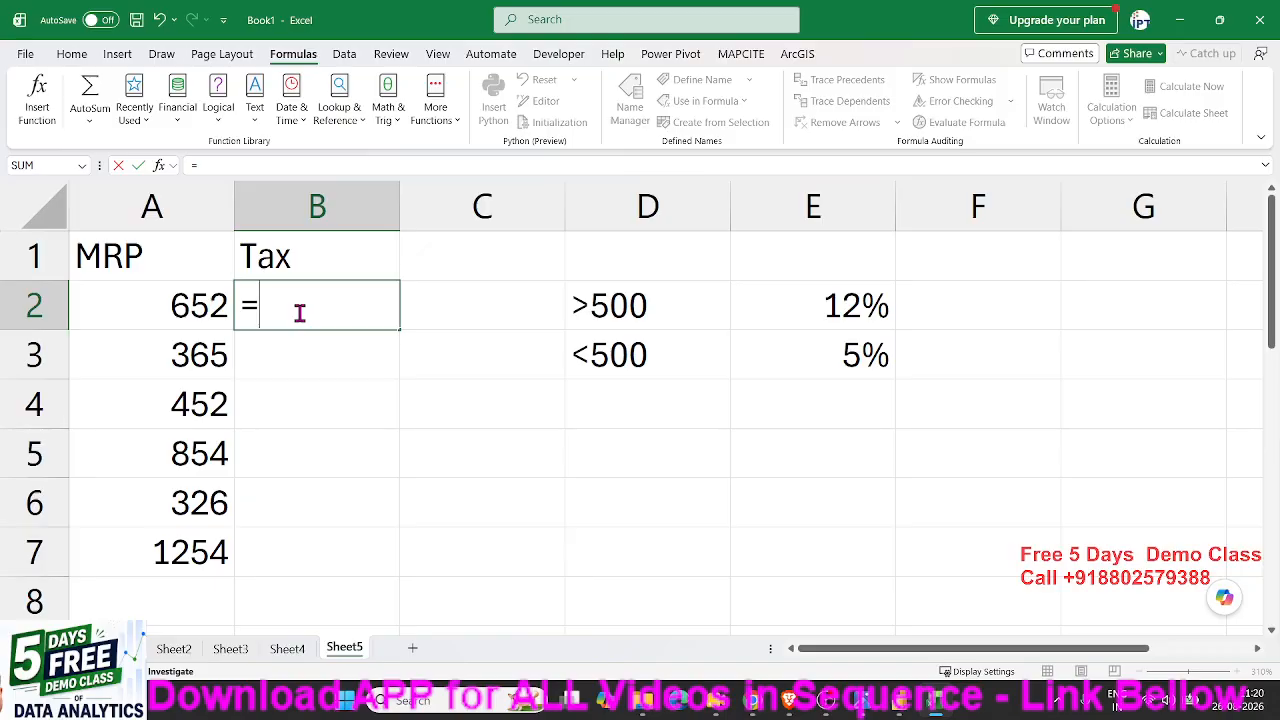
text(if)
key(Tab)
click(210, 307)
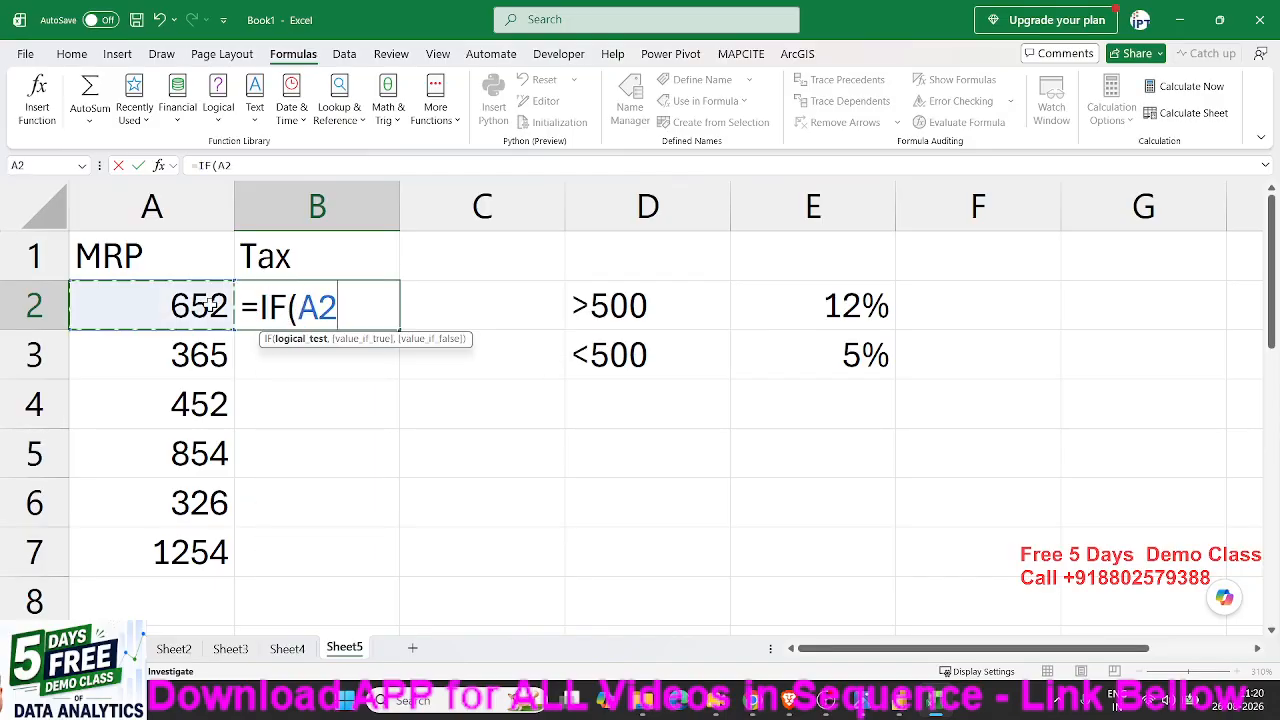
text(>)
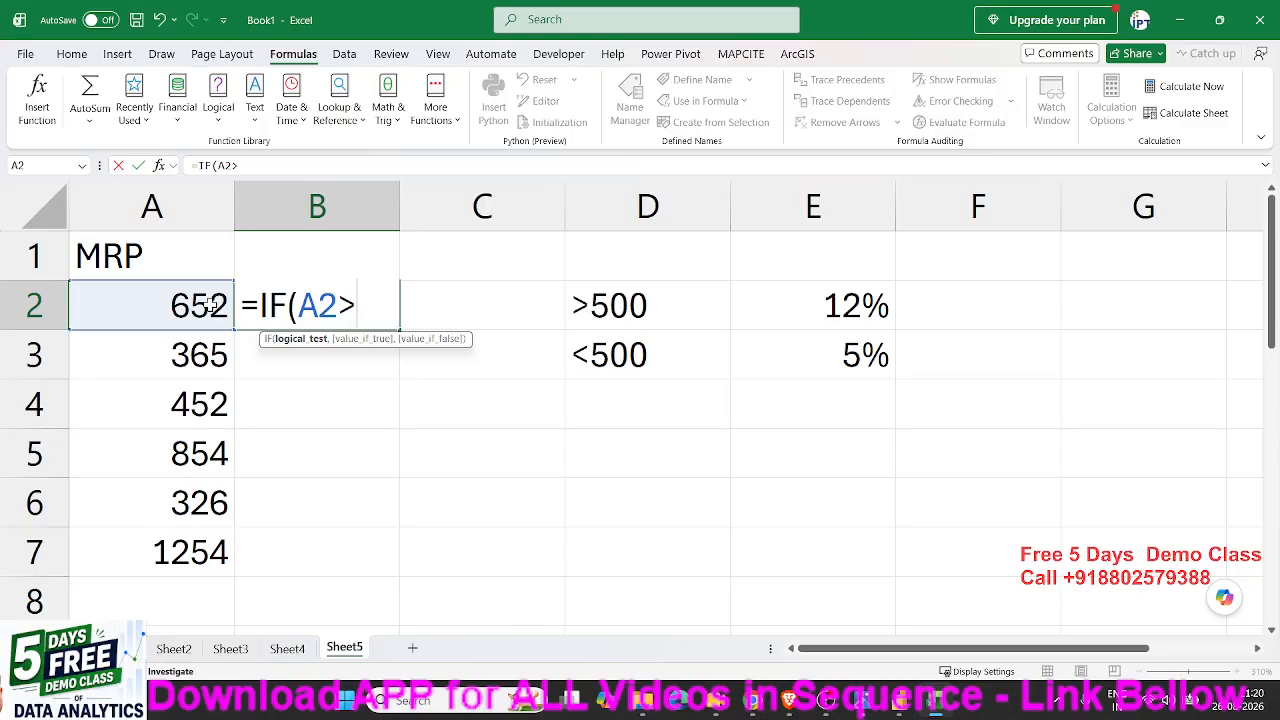
text(500,)
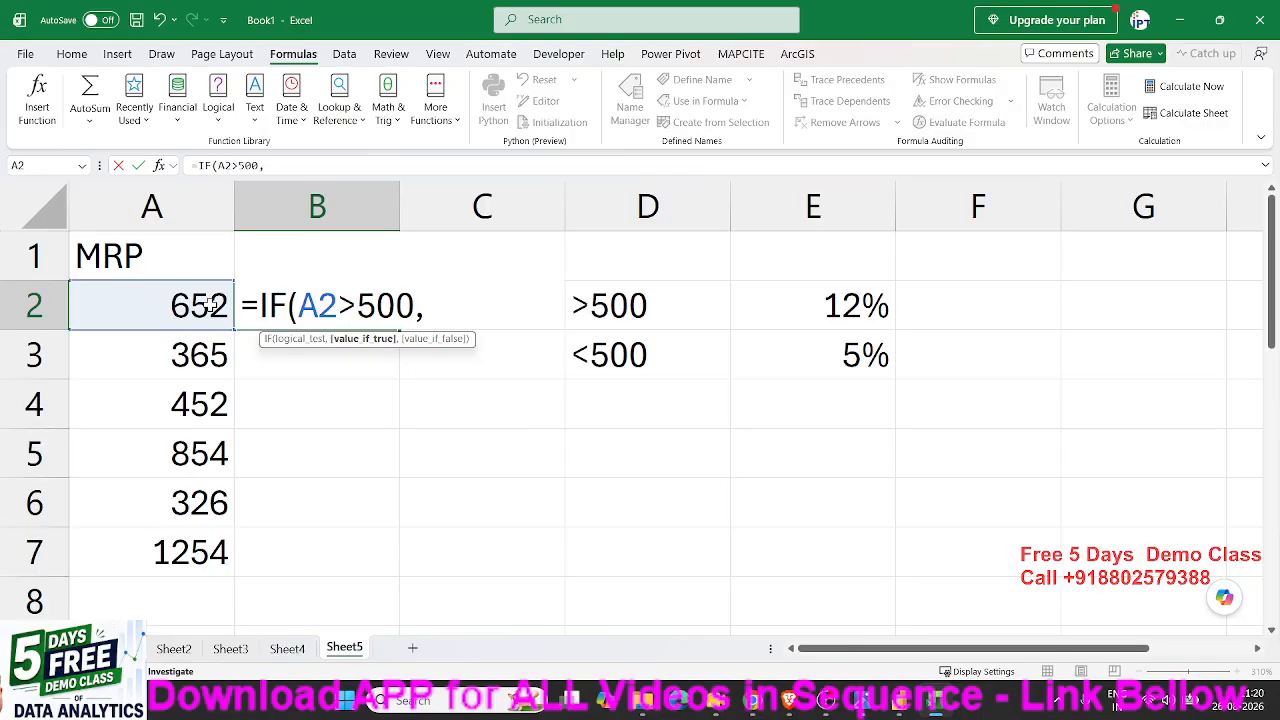
- Complete the IF formula in B2 with A2*12% as the true value and A2*5% as the false value
click(184, 306)
text(*12)
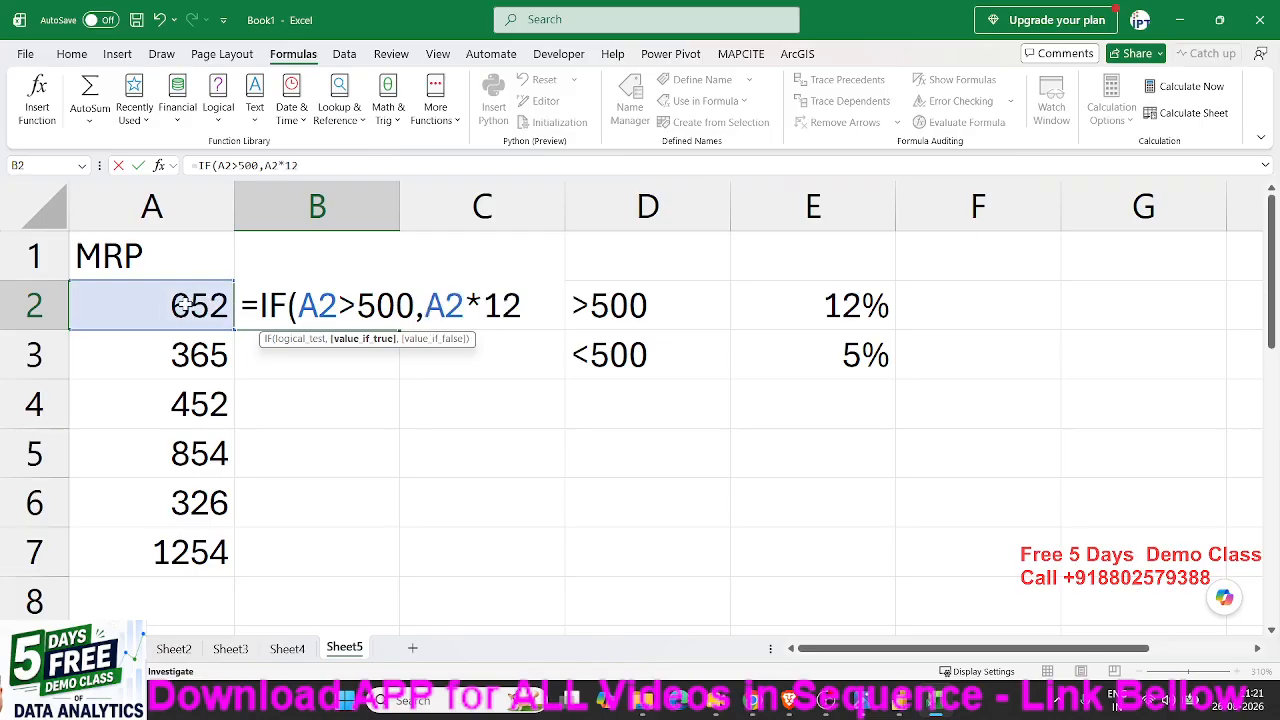
text(%,)
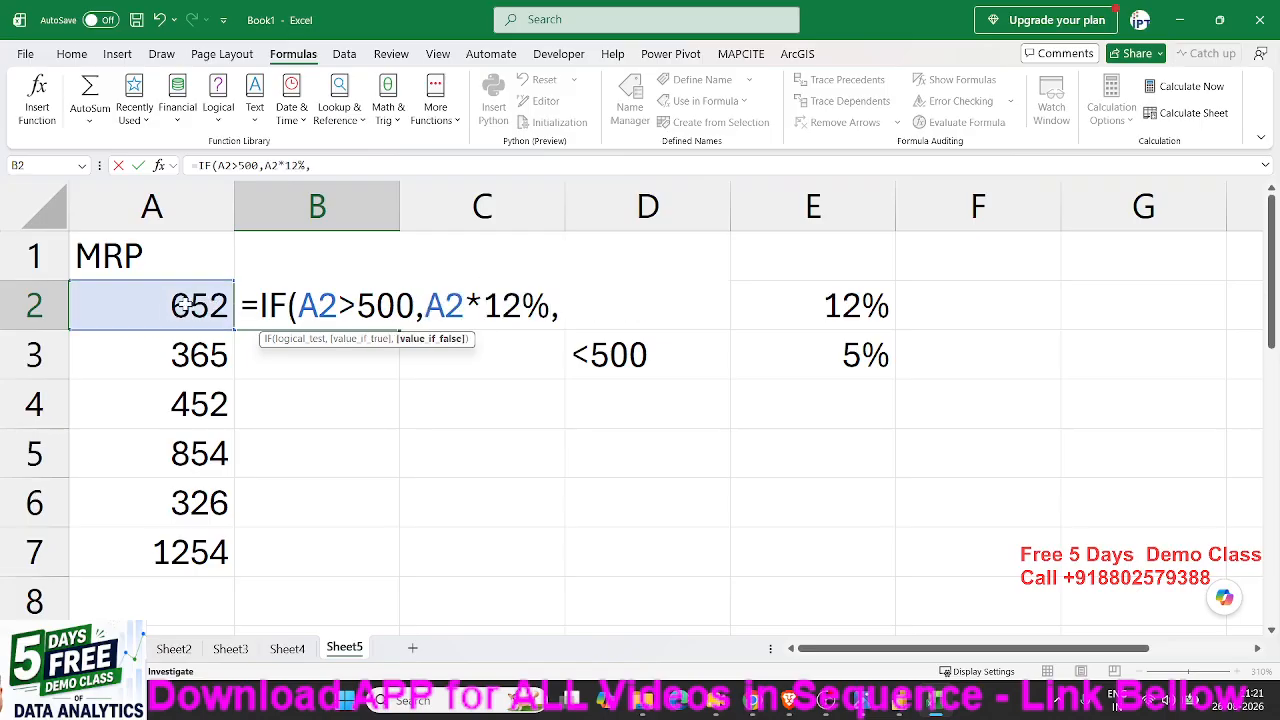
click(183, 306)
text(*)
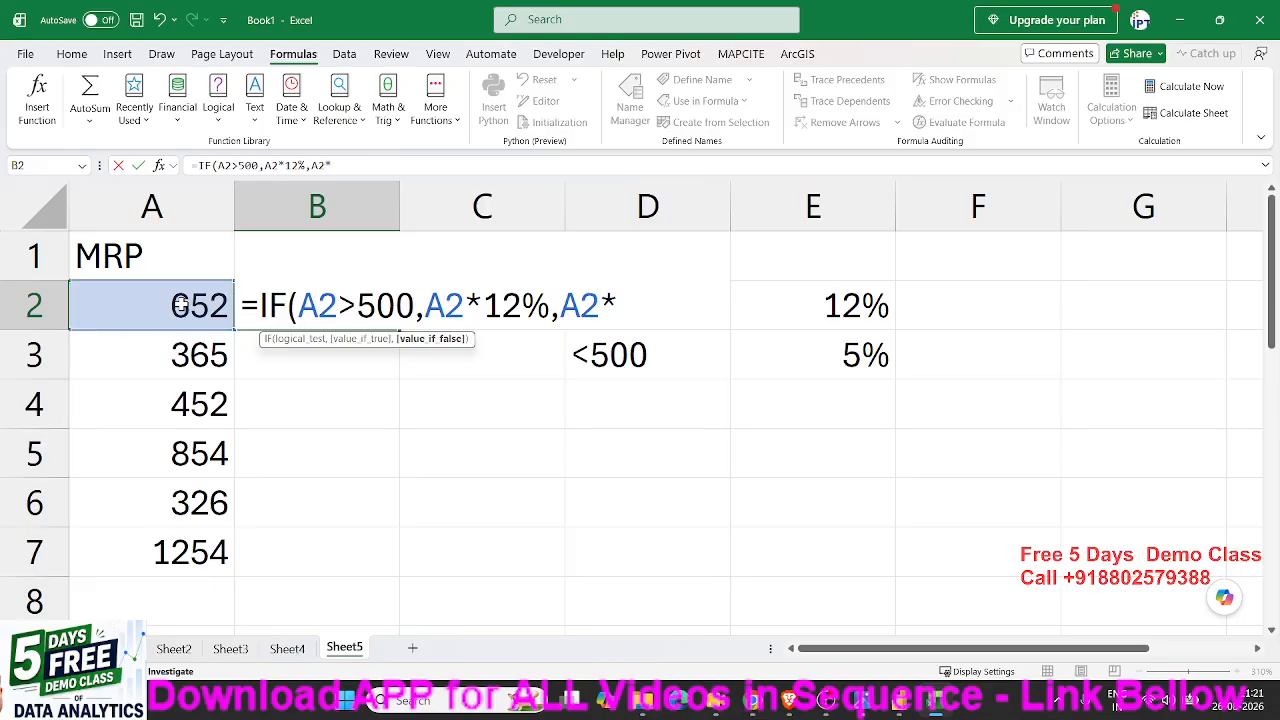
text(5%)
key(Return)
key(Up)
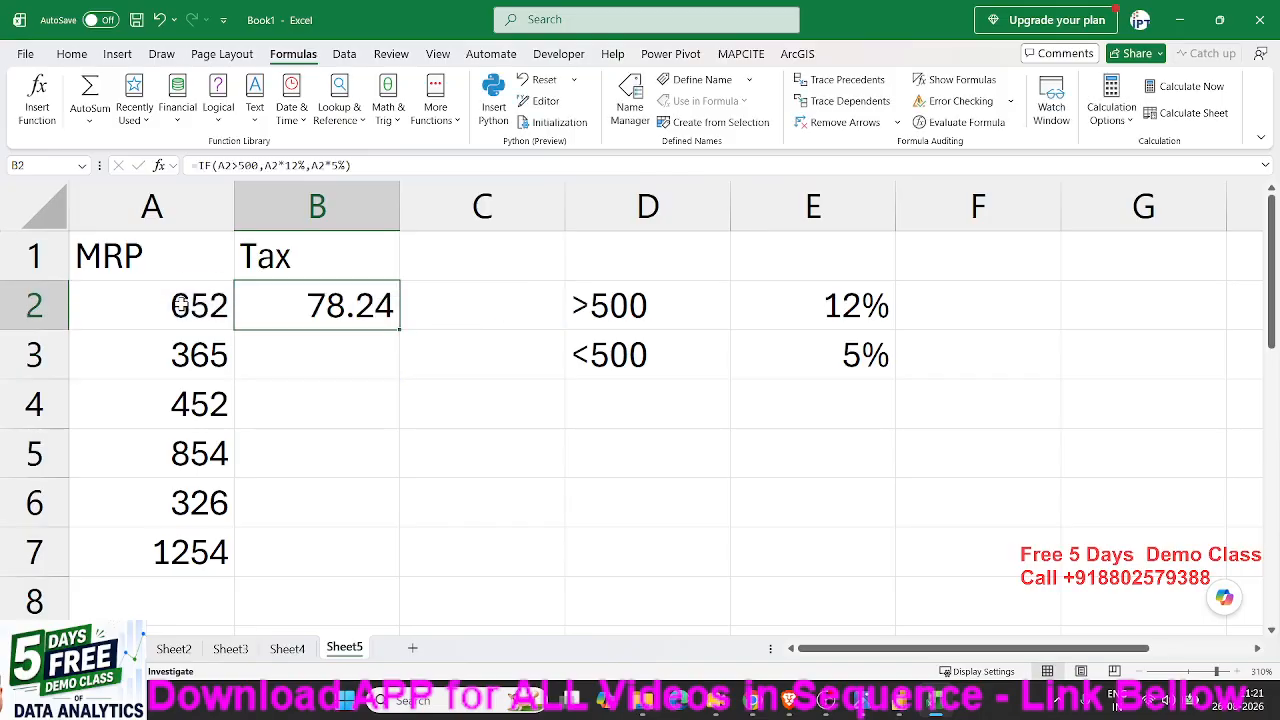
- Start an IF formula in cell B3 with the logical test A3>500
click(313, 366)
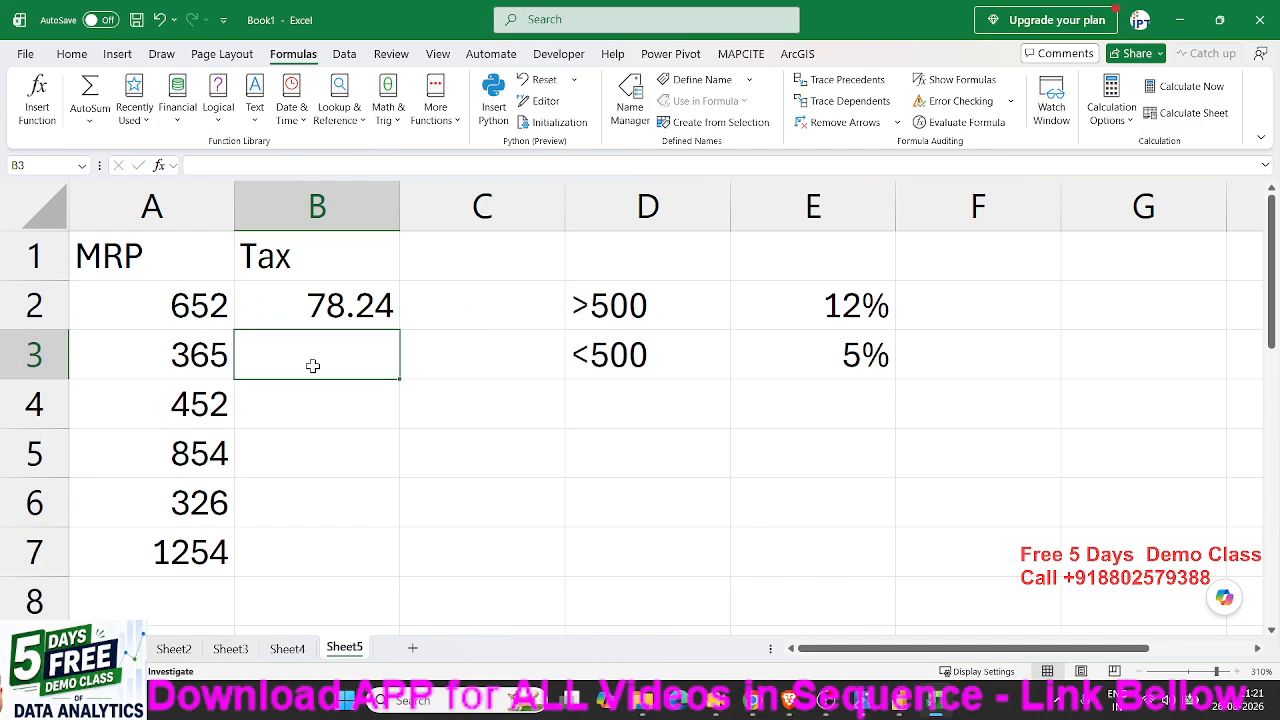
text(=)
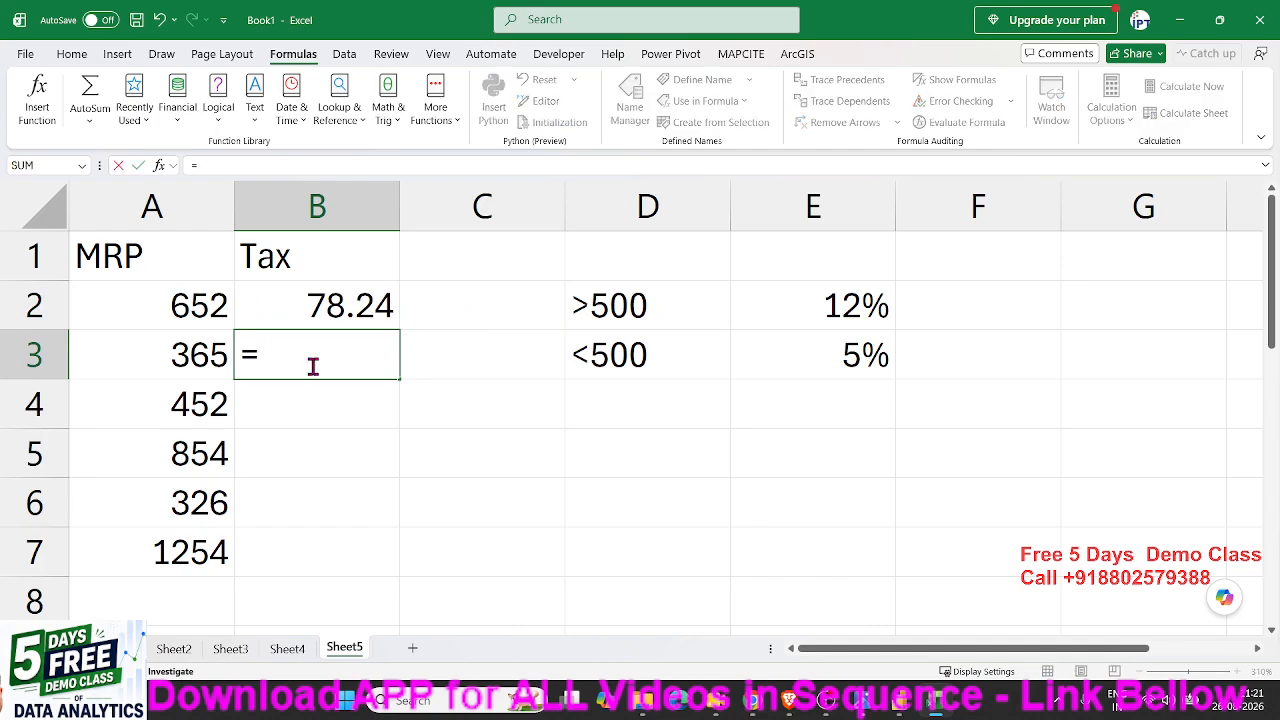
text(if)
key(Tab)
click(210, 347)
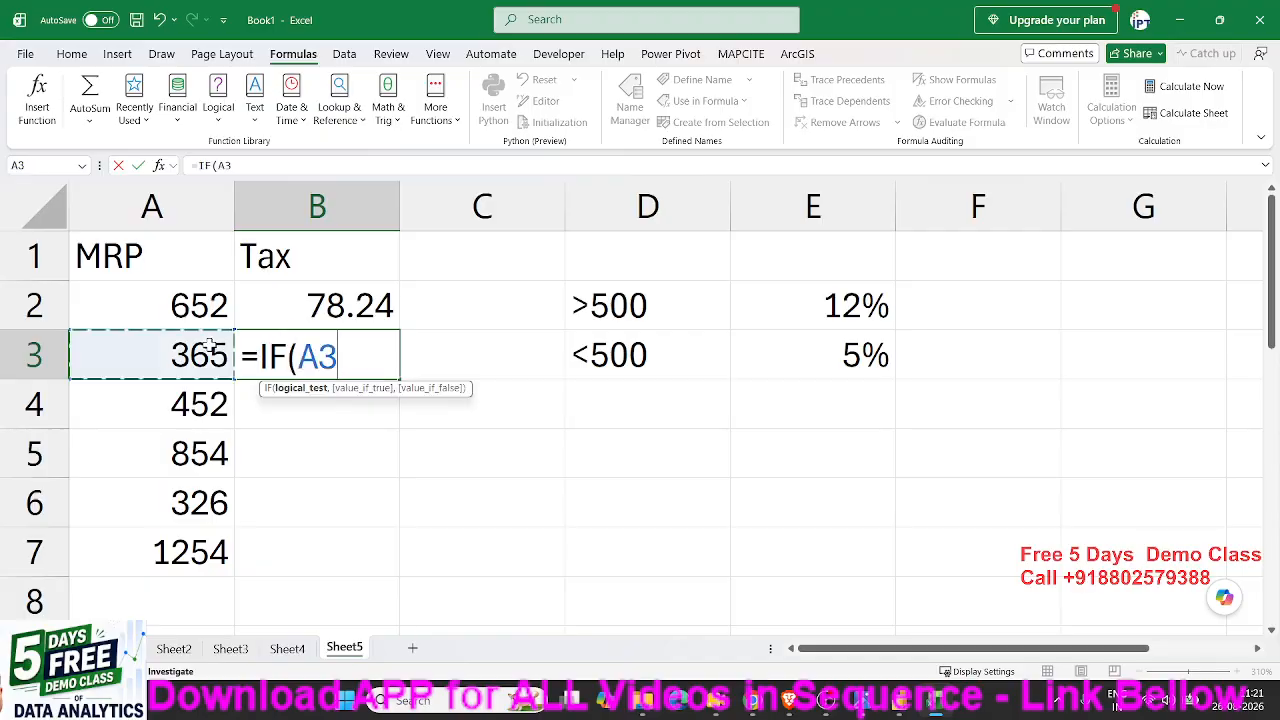
text(>)
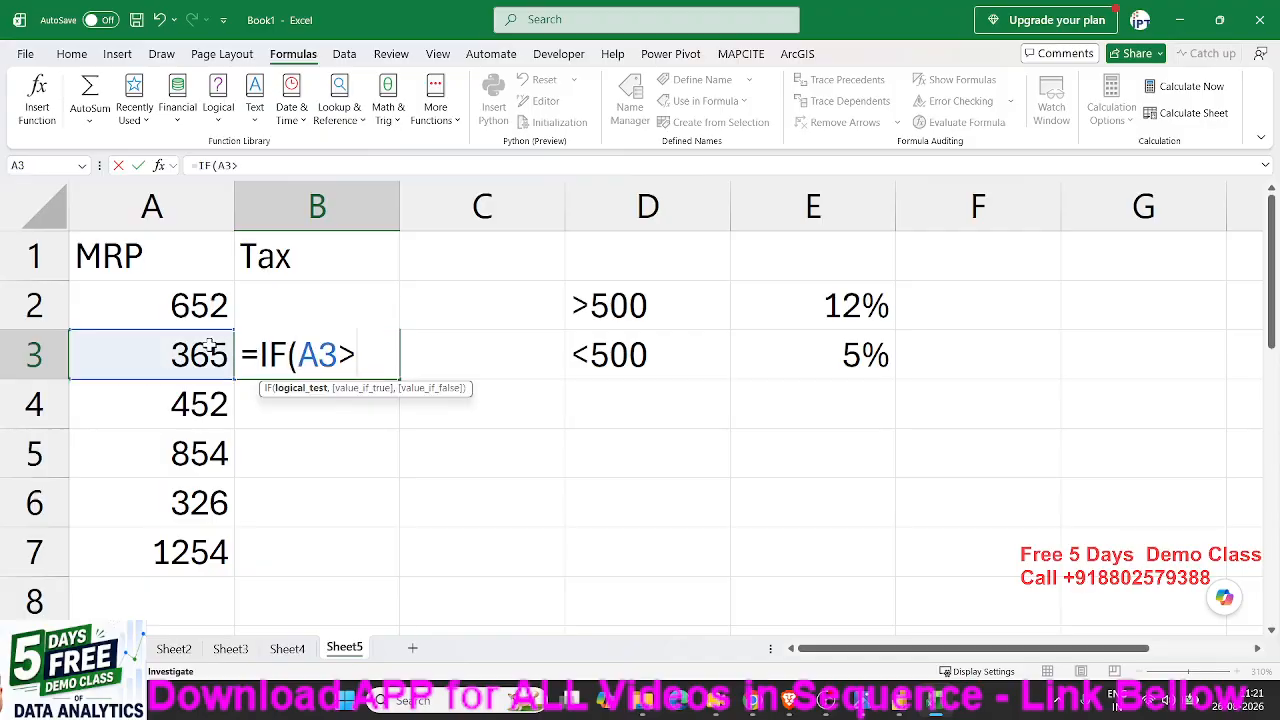
text(500,)
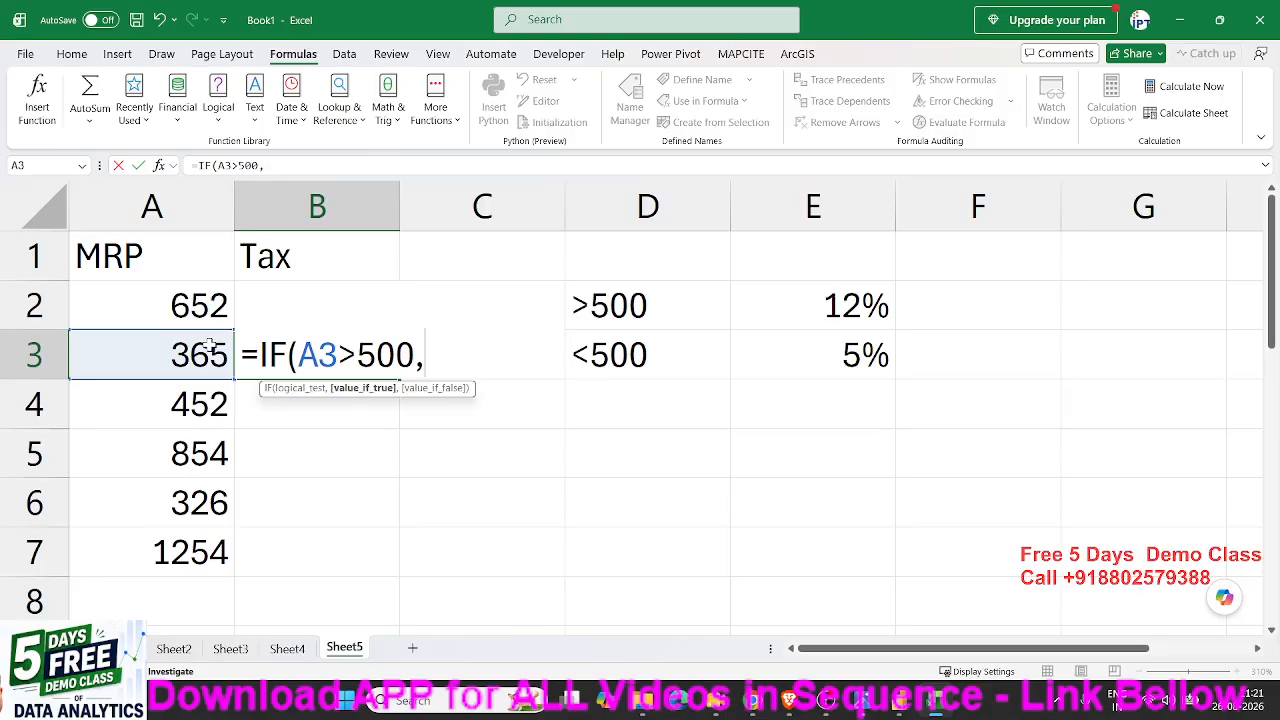
- Complete the B3 formula with A3*12% if true and A3*5% if false, and fill it down to B7
click(210, 347)
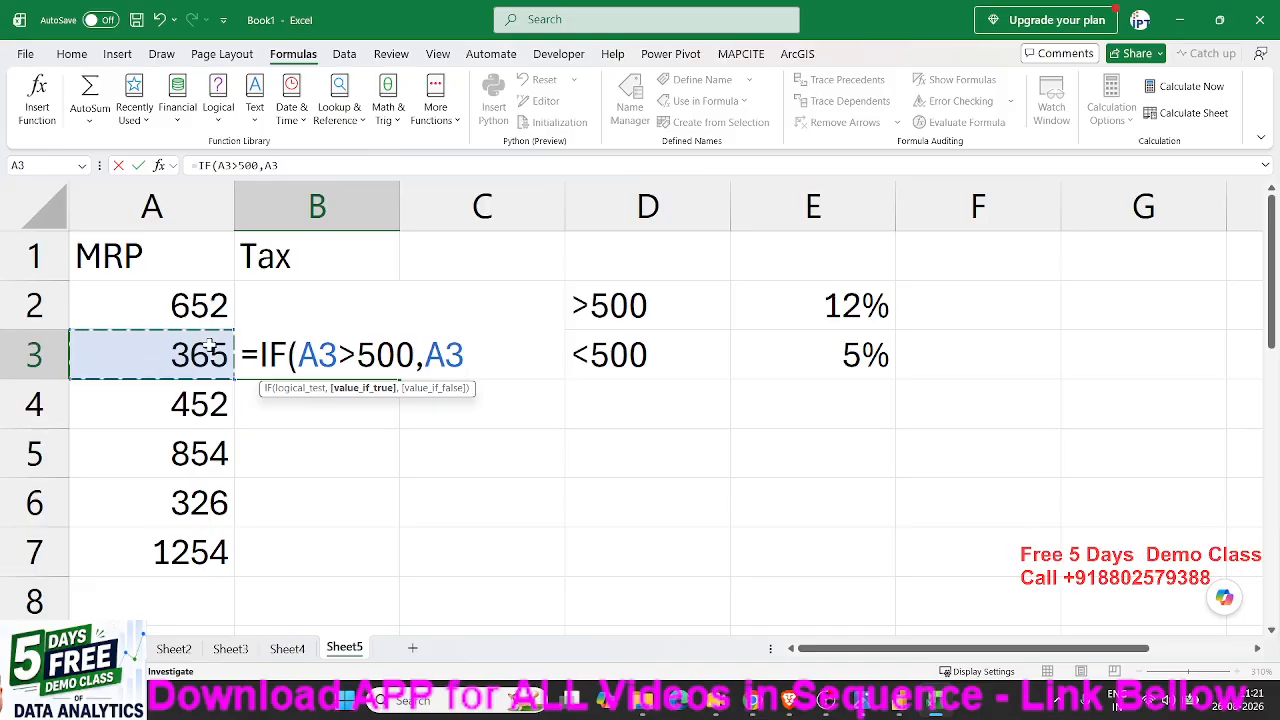
text(*12)
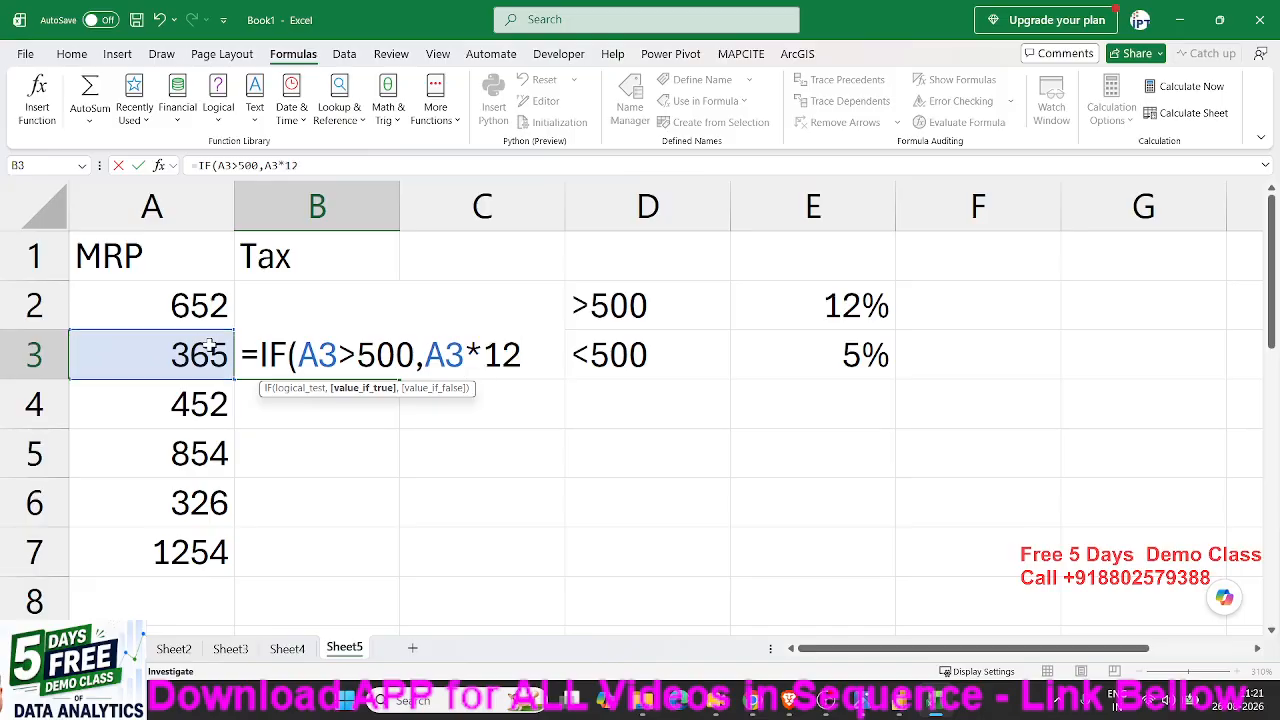
text(%,)
click(210, 346)
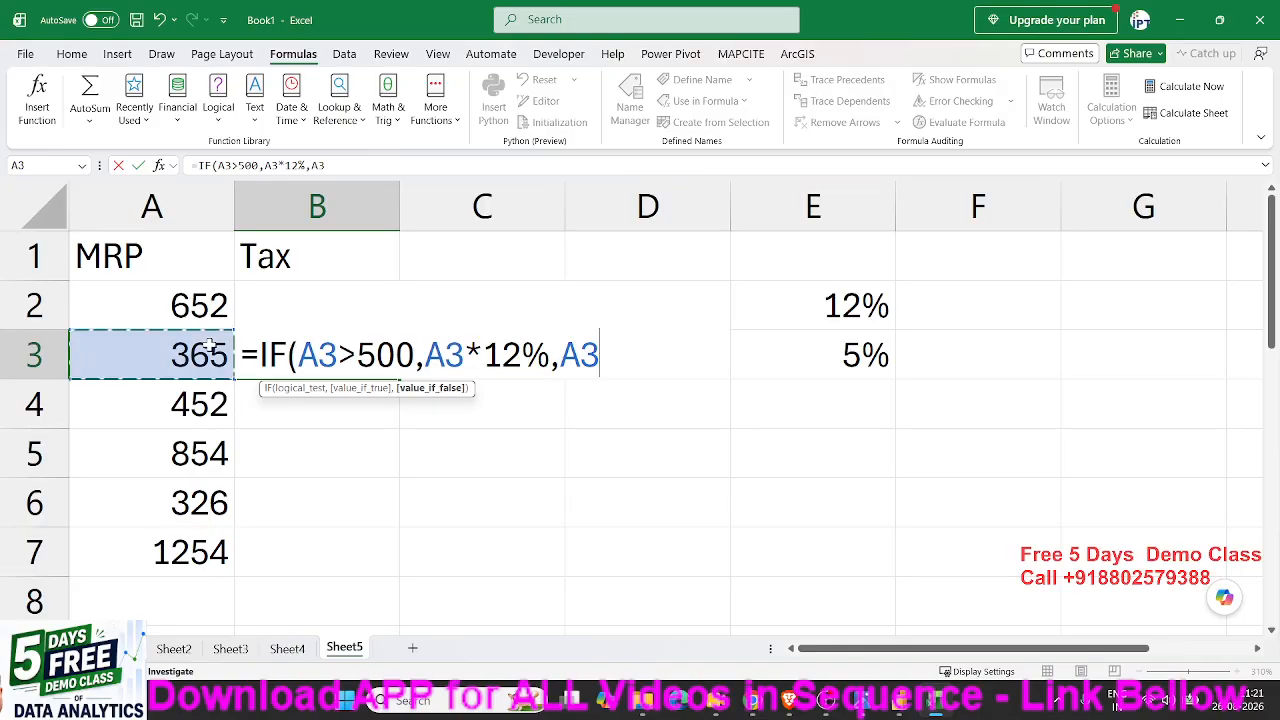
text(*)
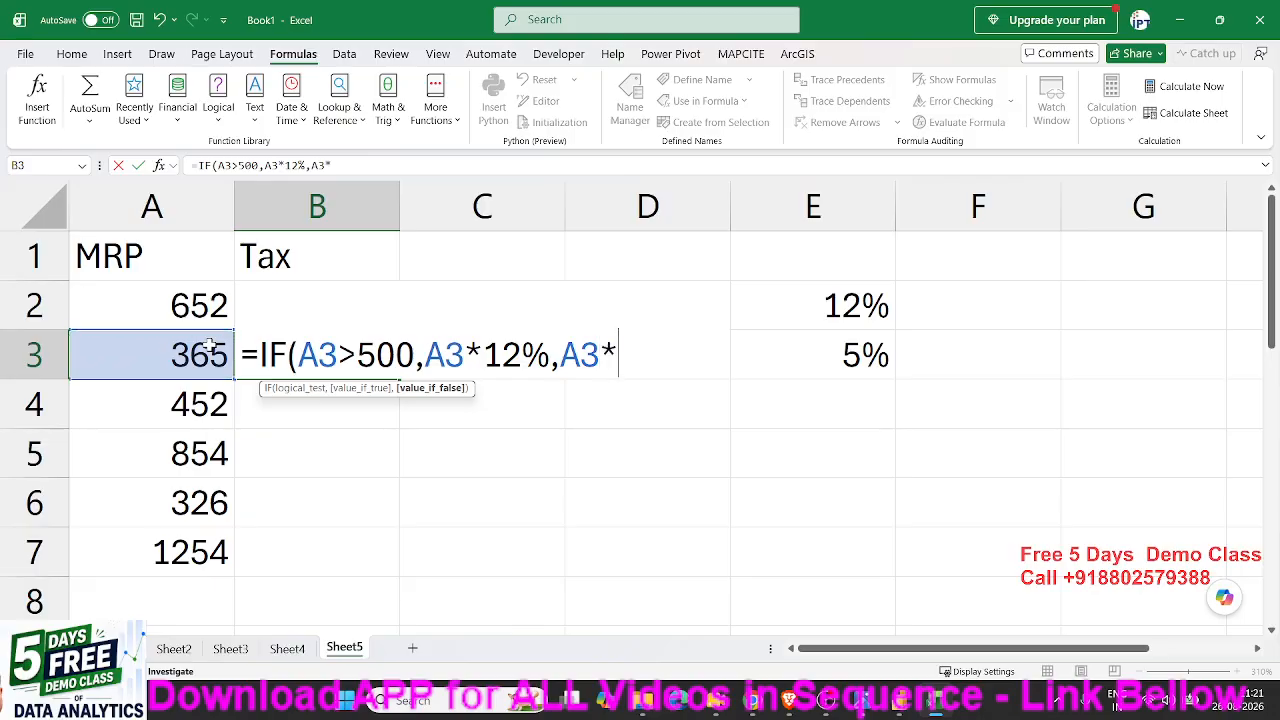
text(5%)
key(Return)
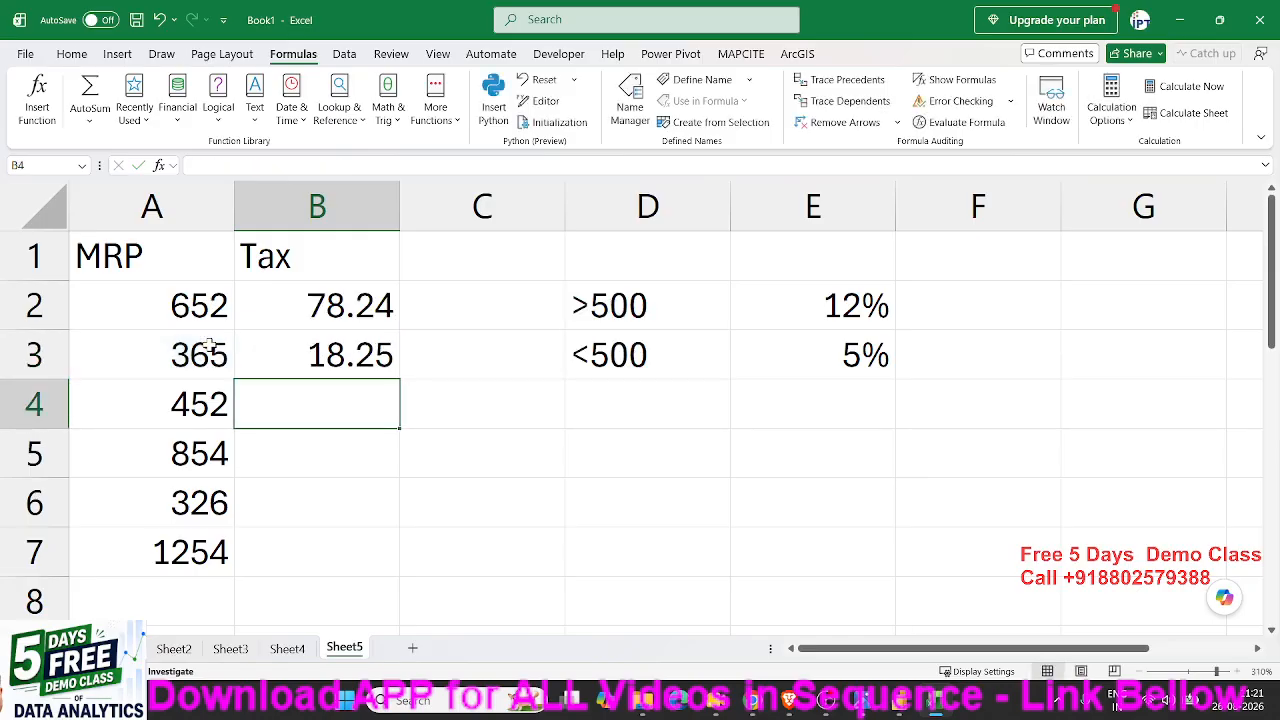
key(Up)
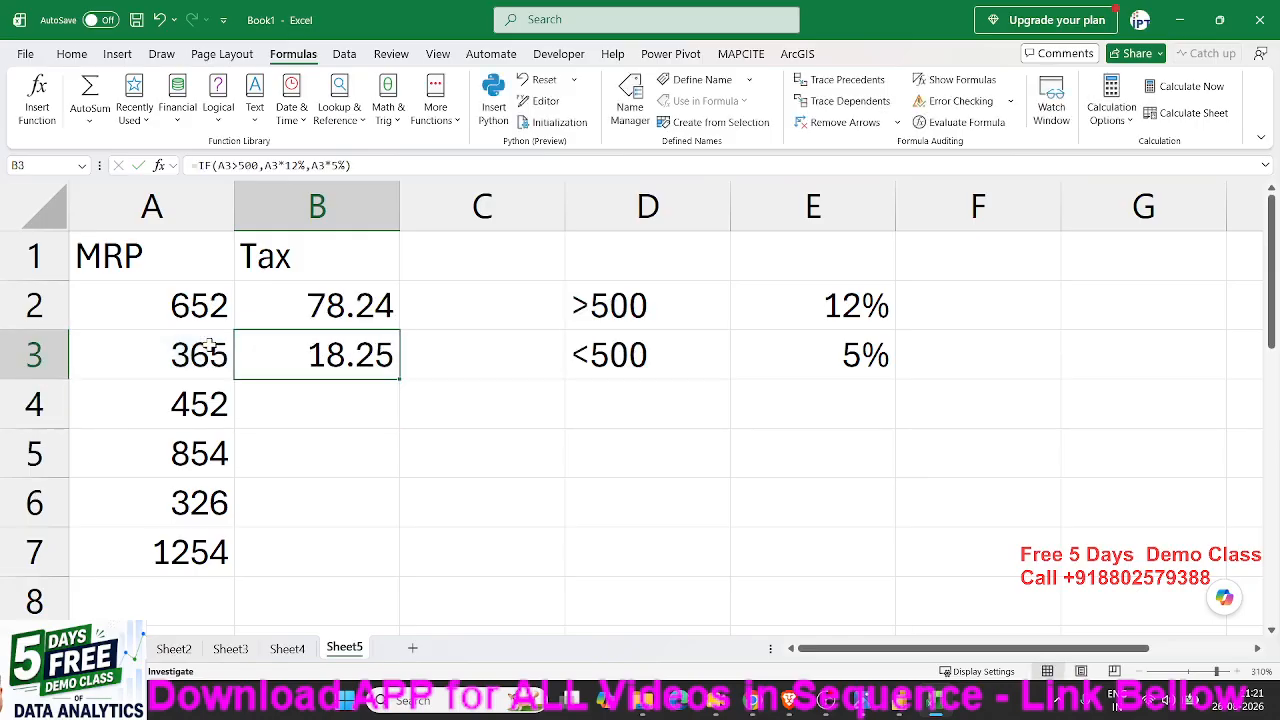
double_click(400, 379)
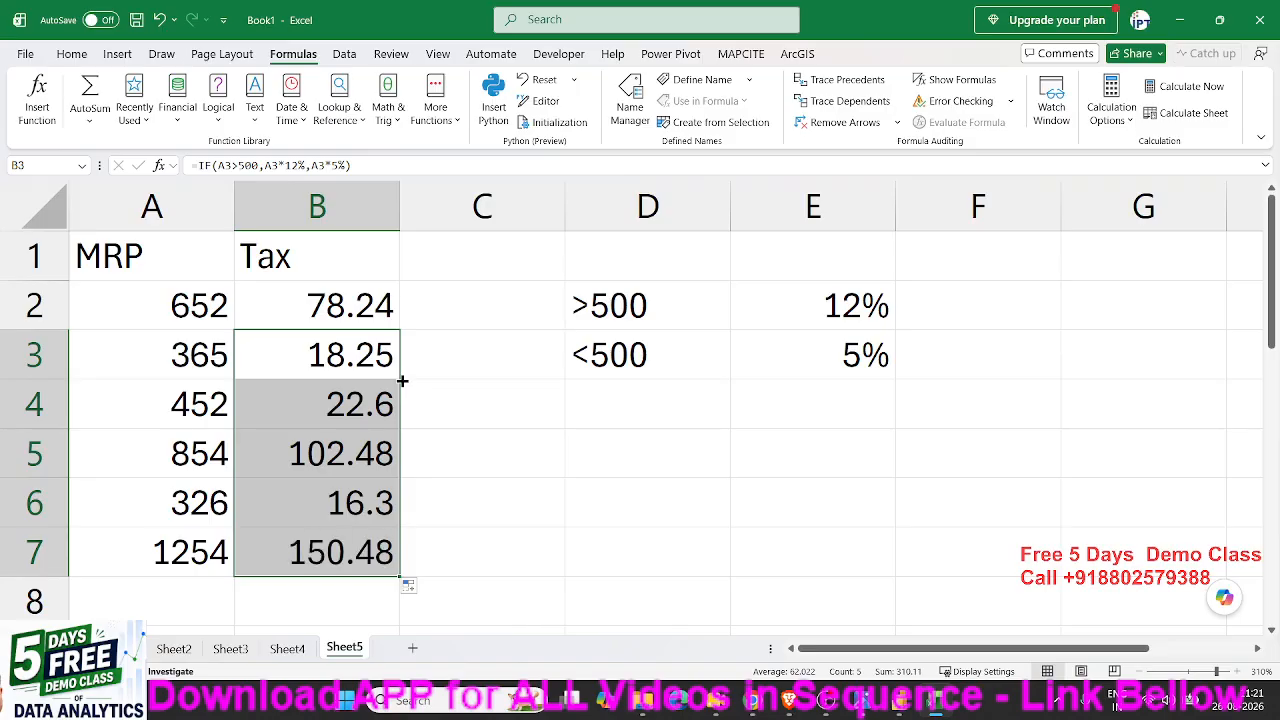
- Check the IF formulas in the Tax cells B2 to B7 one by one
click(368, 360)
click(353, 408)
click(343, 455)
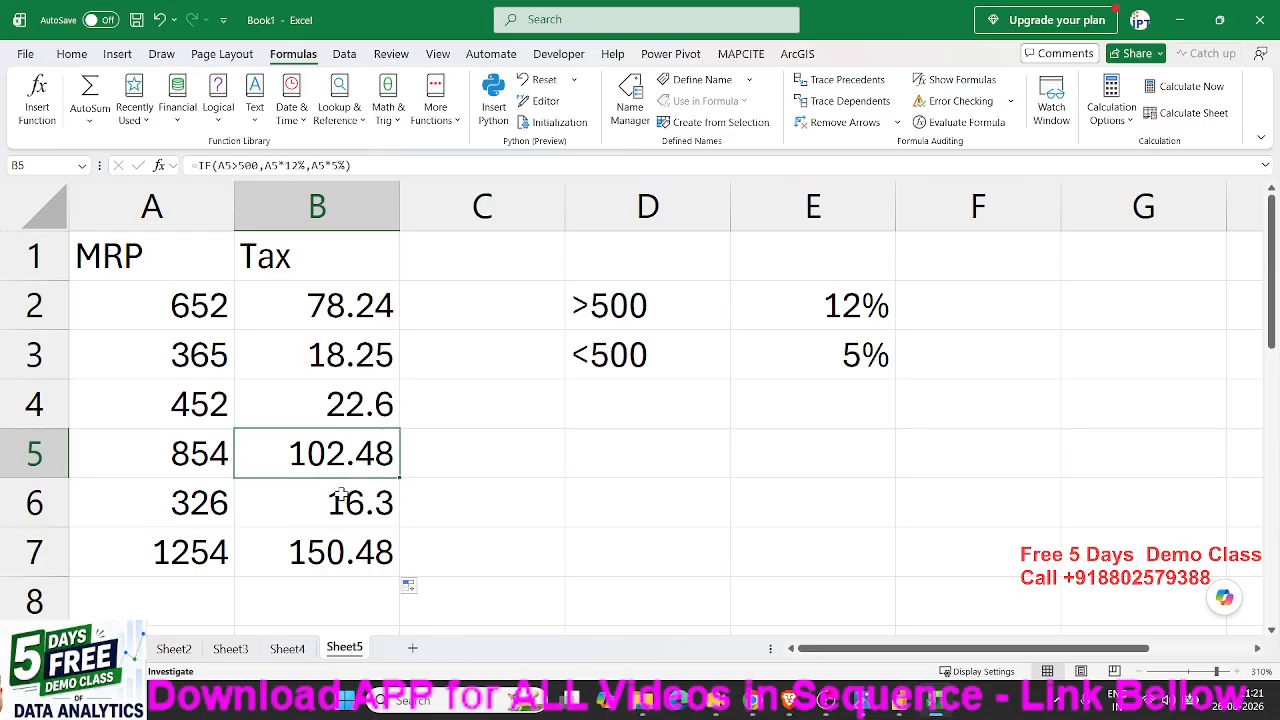
click(341, 500)
click(339, 547)
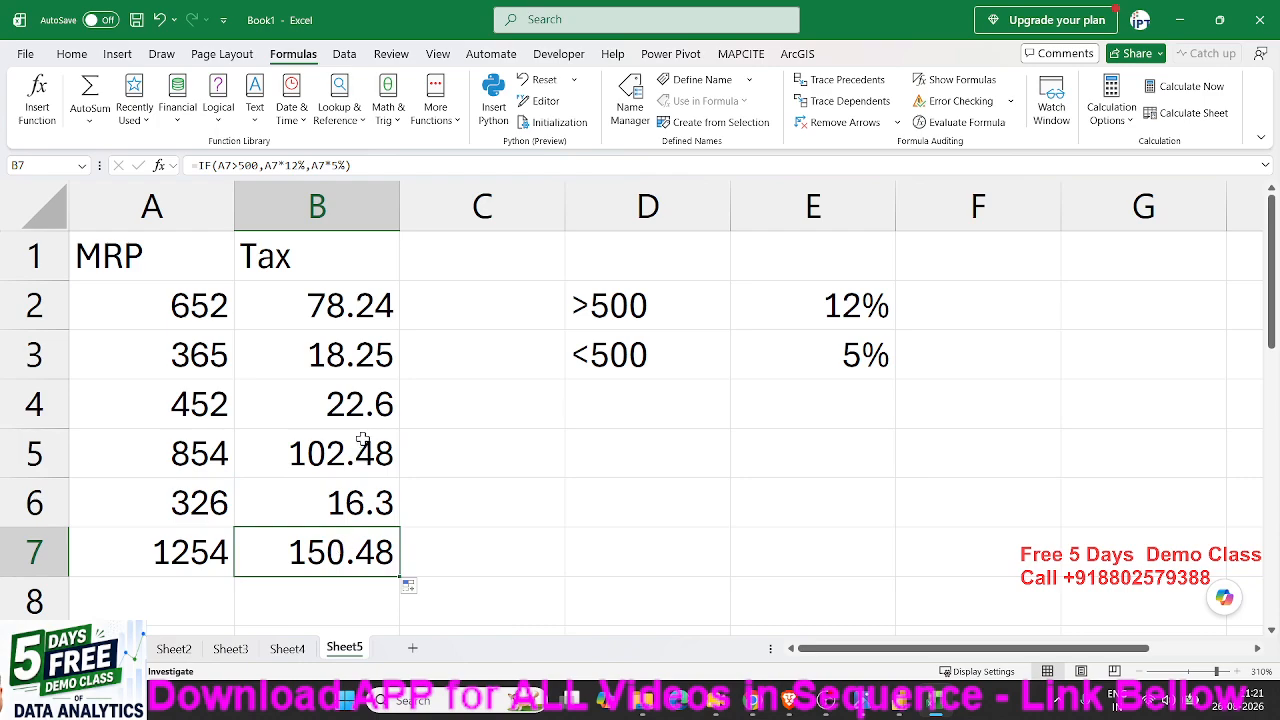
click(327, 364)
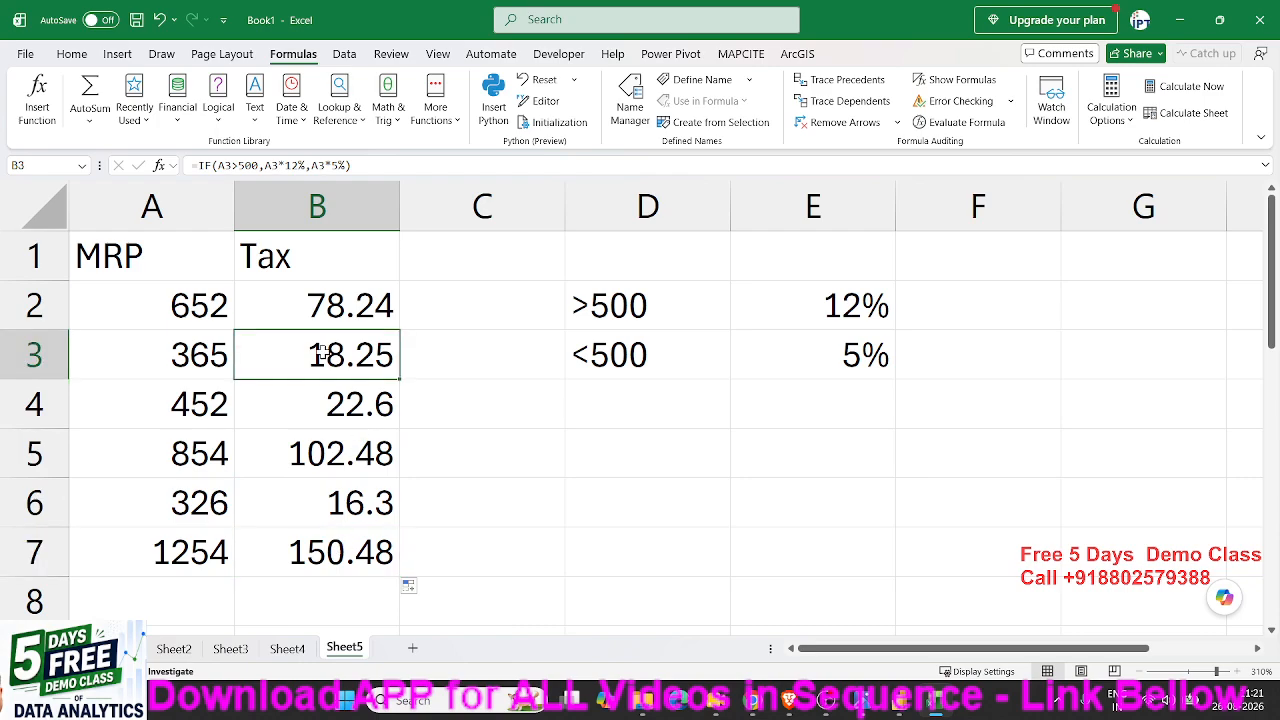
click(336, 312)
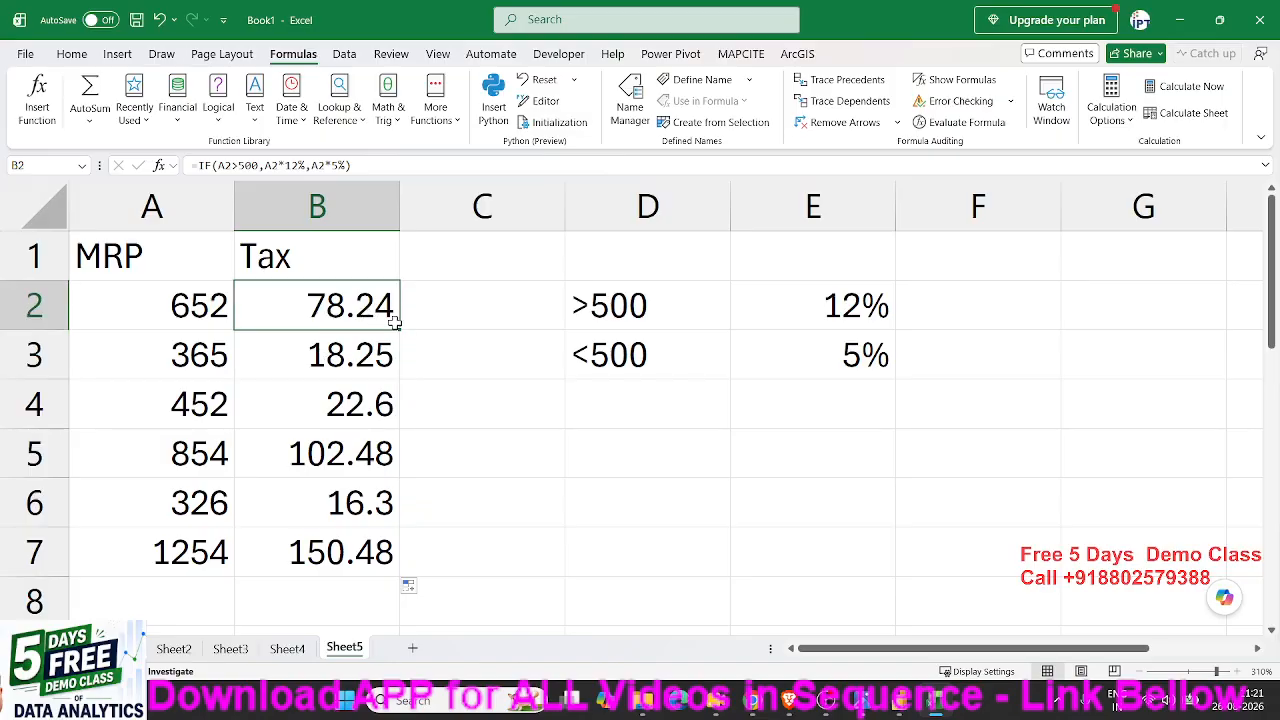
- Clear the Tax cells B3 to B7 and fill the IF formula from B2 down to B7
mouse_move(401, 329)
mouse_down()
mouse_move(388, 545)
mouse_move(411, 348)
mouse_up()
drag(385, 345, 366, 541)
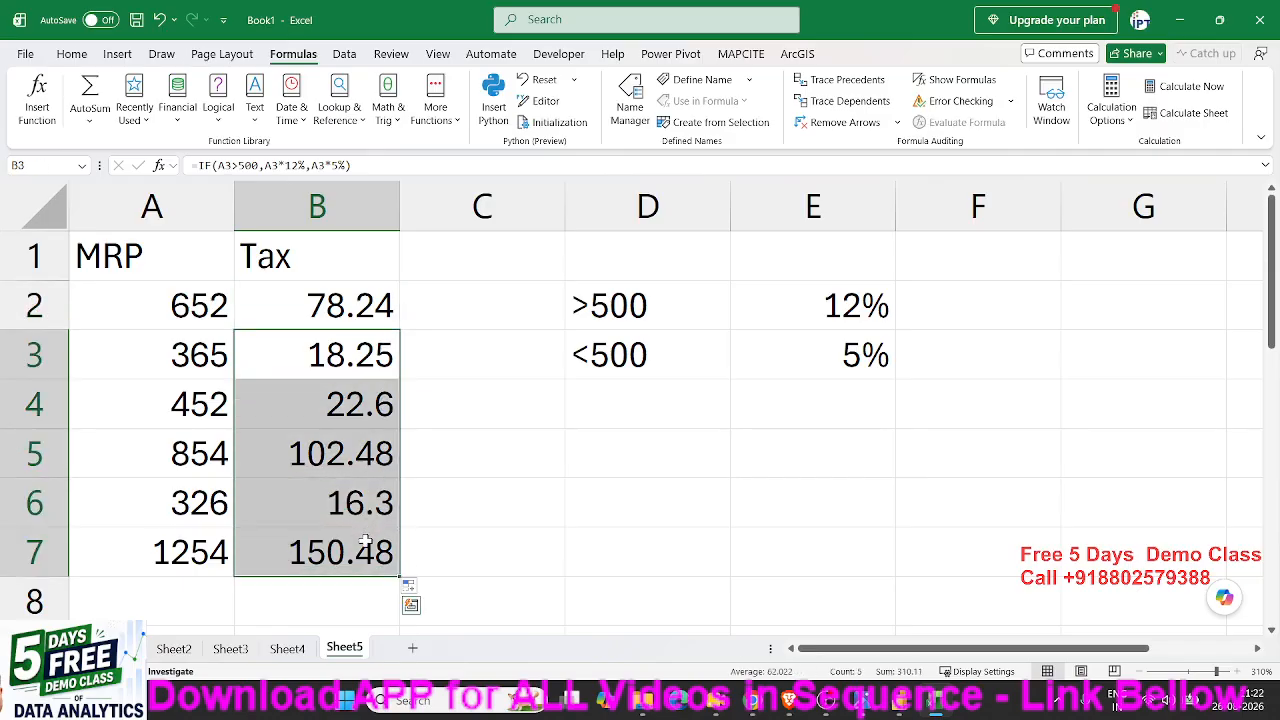
key(Delete)
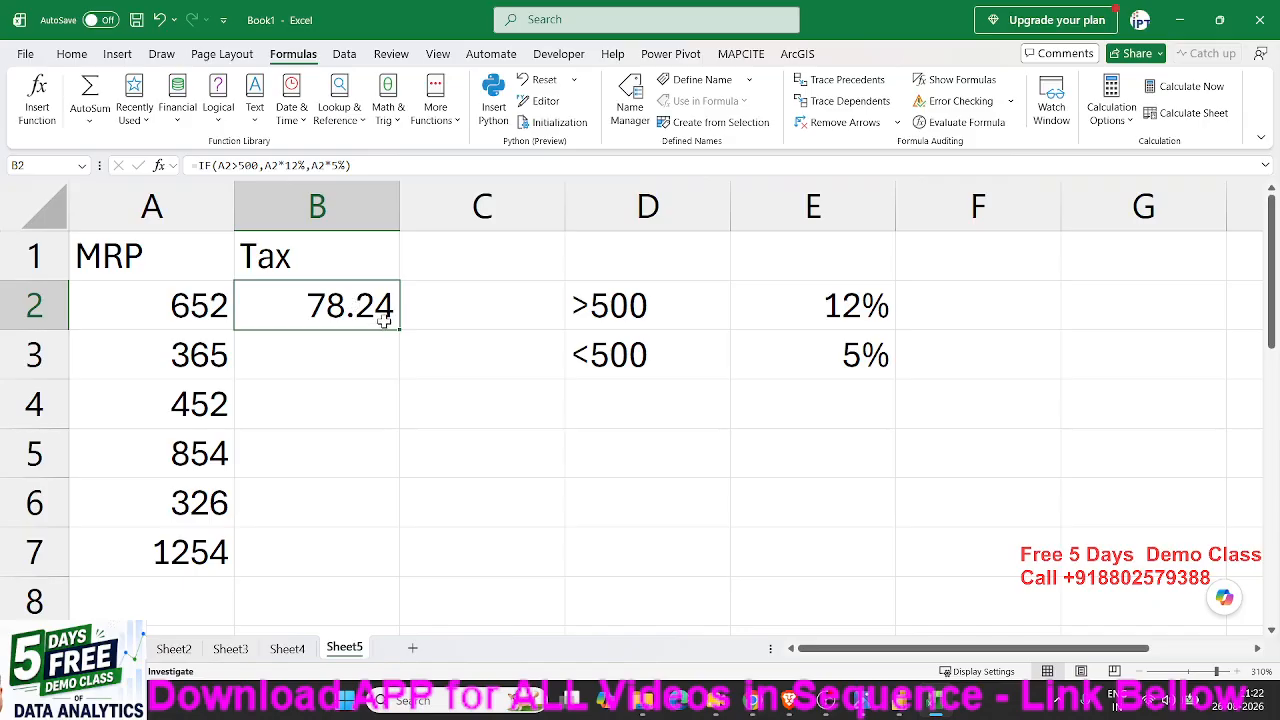
drag(400, 331, 391, 556)
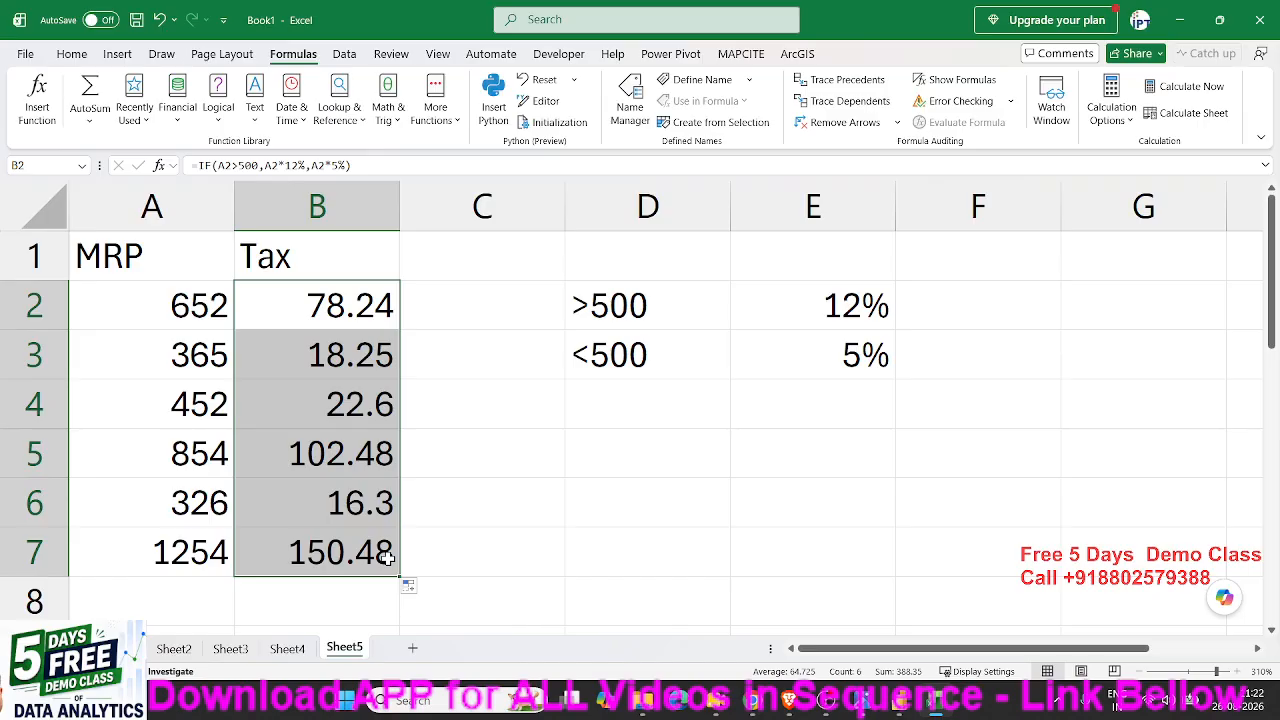
click(387, 534)
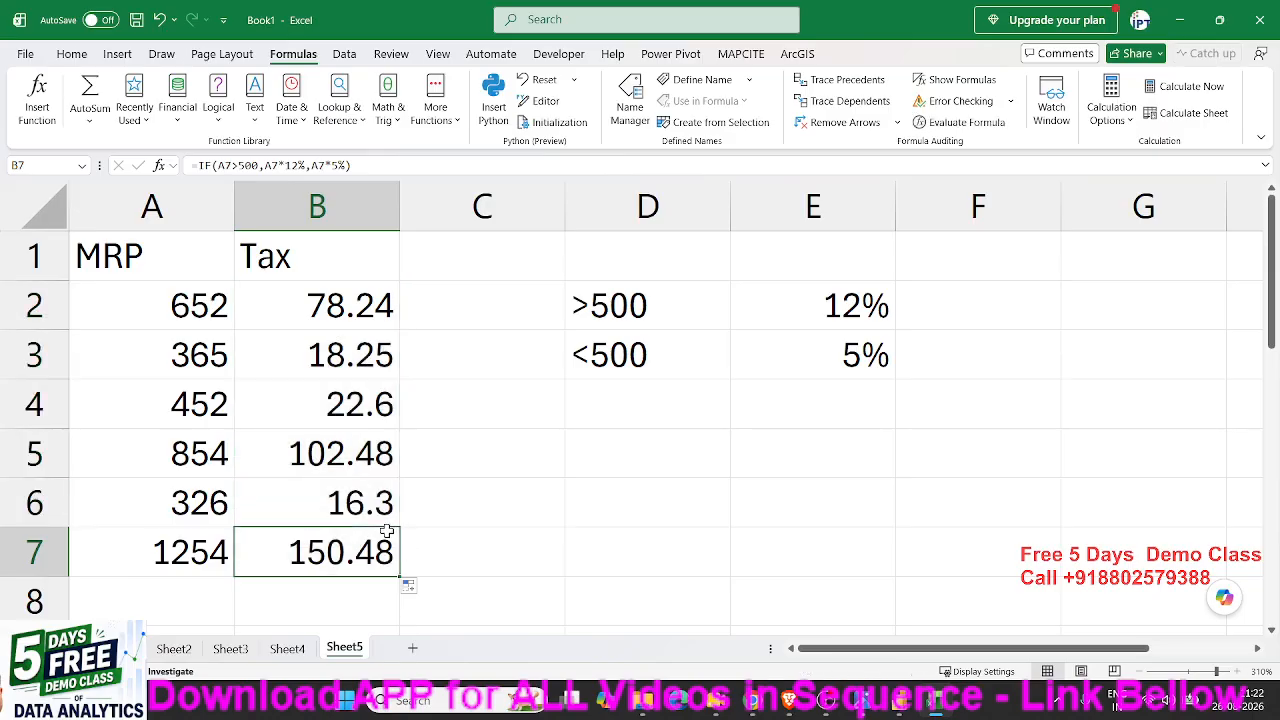
- Add a new blank worksheet after Sheet5
click(413, 648)
scroll(385, 480, up, 8)
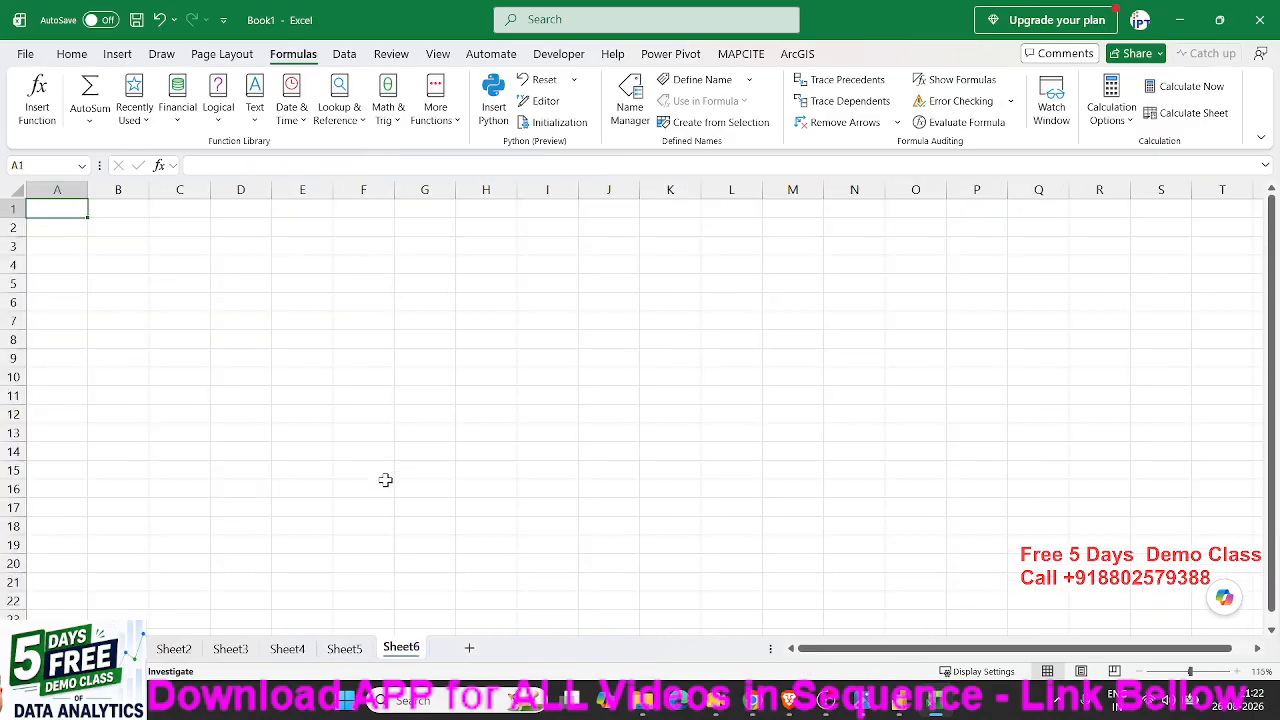
- Enter the column headers Sr, Name, City and Amt in cells A1 to D1
scroll(385, 480, up, 1)
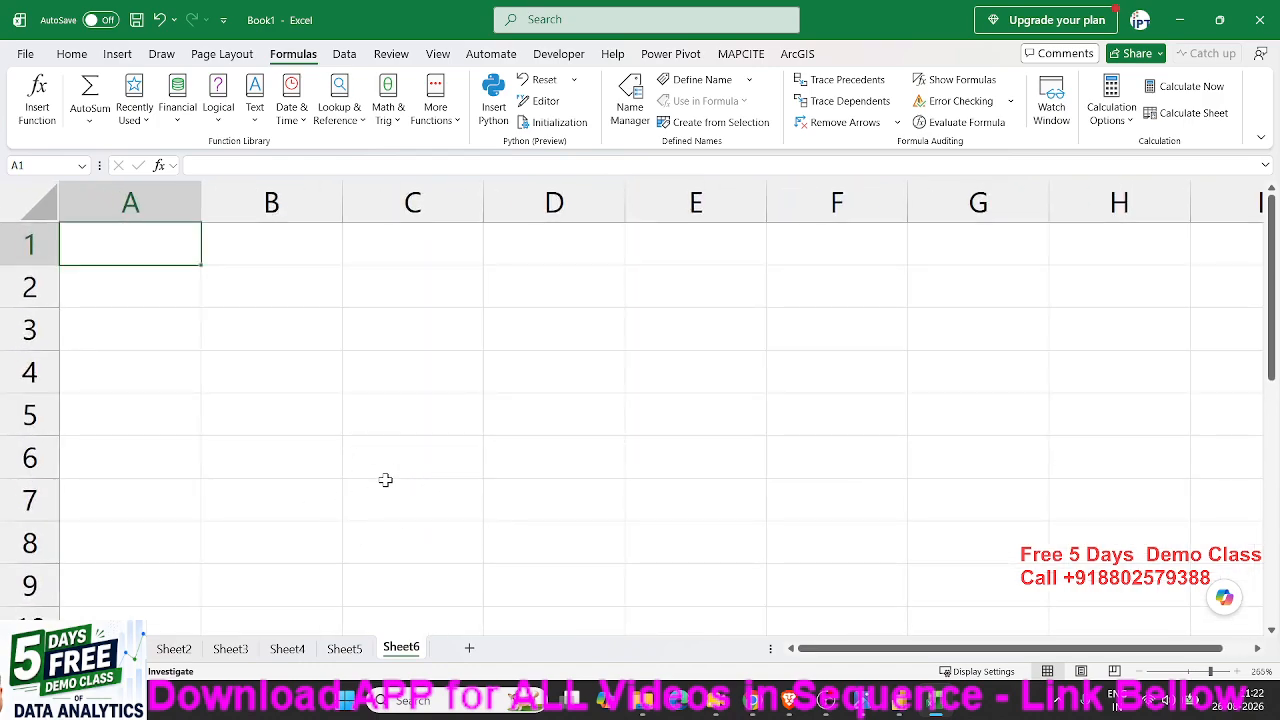
text(Sr)
key(Tab)
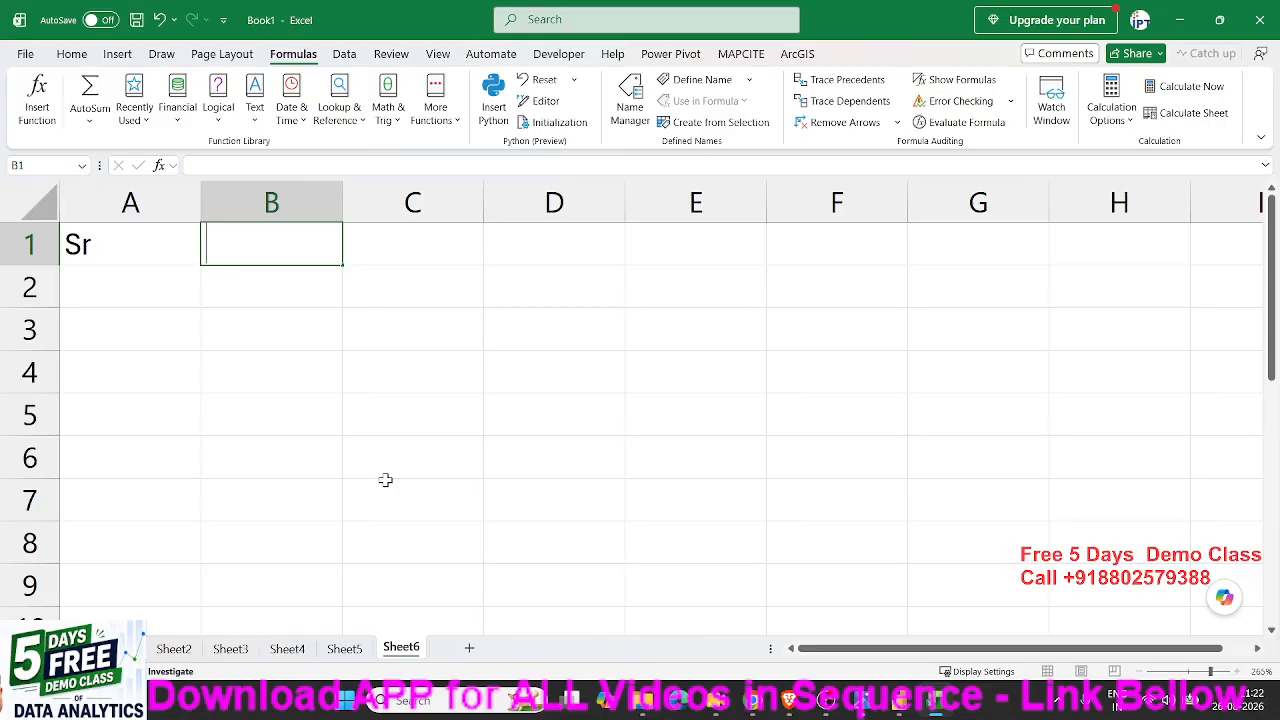
text(Name)
key(Tab)
text(City)
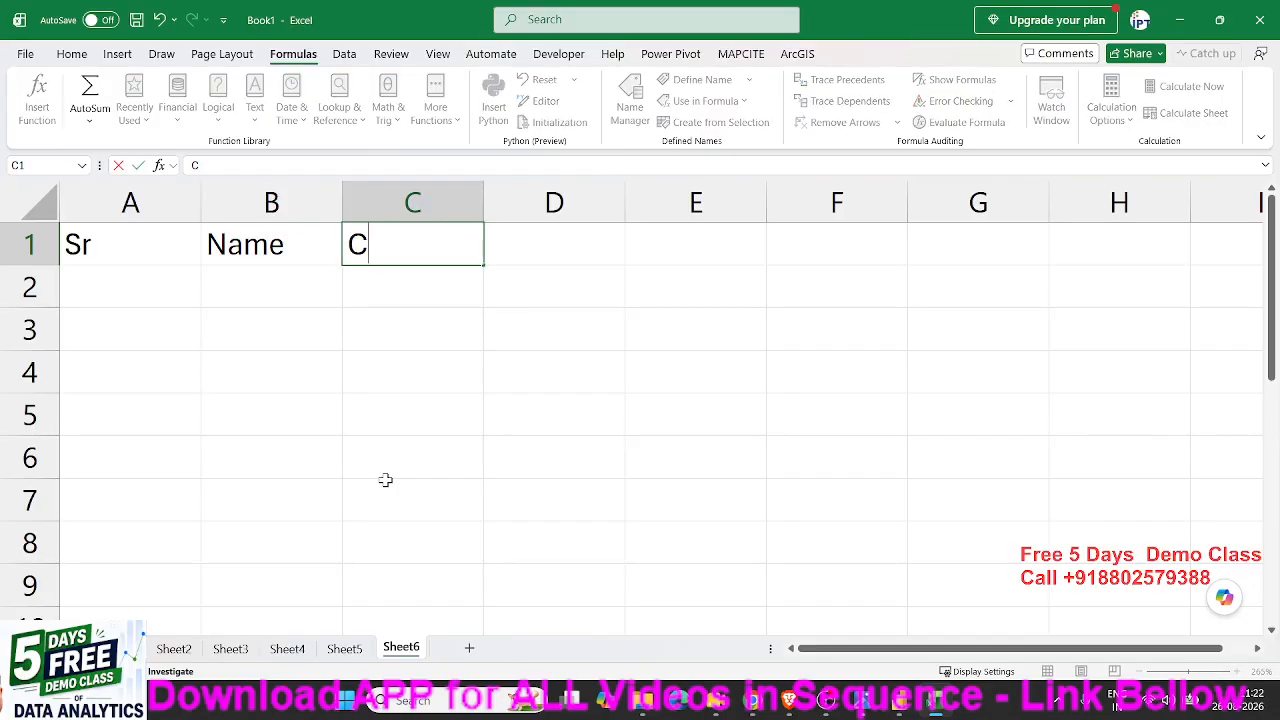
key(Tab)
text(Amt)
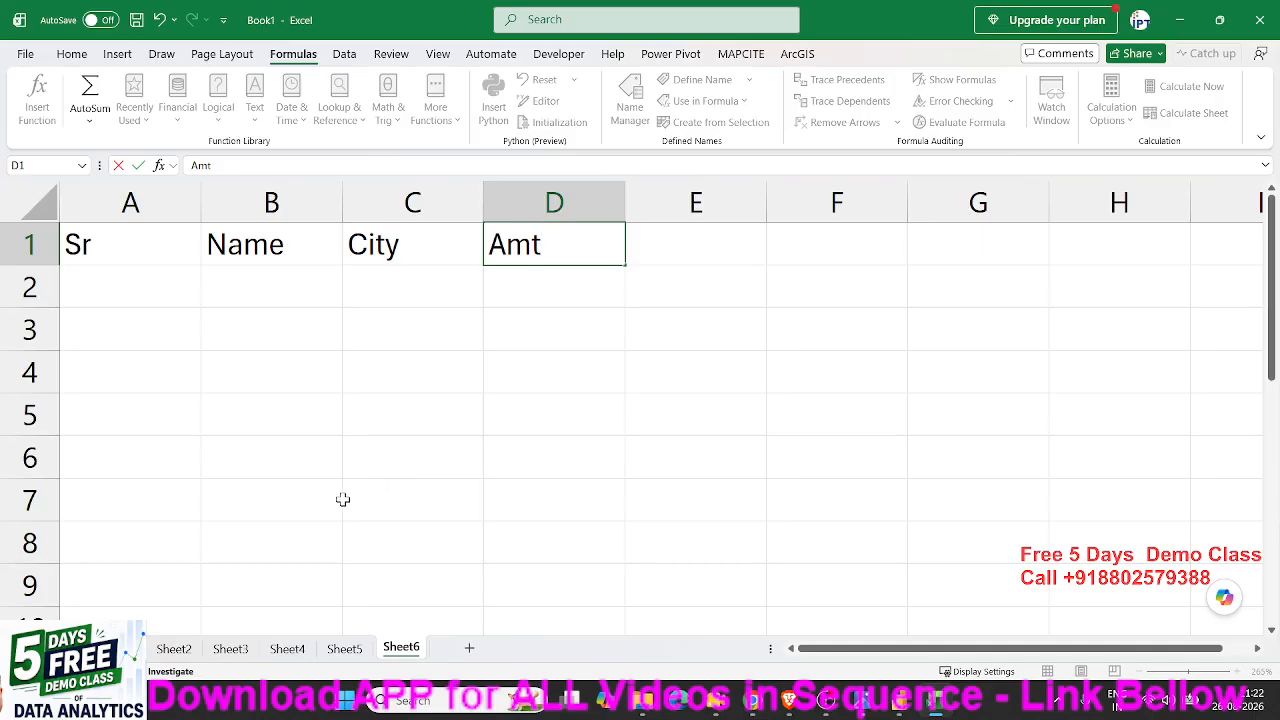
click(193, 368)
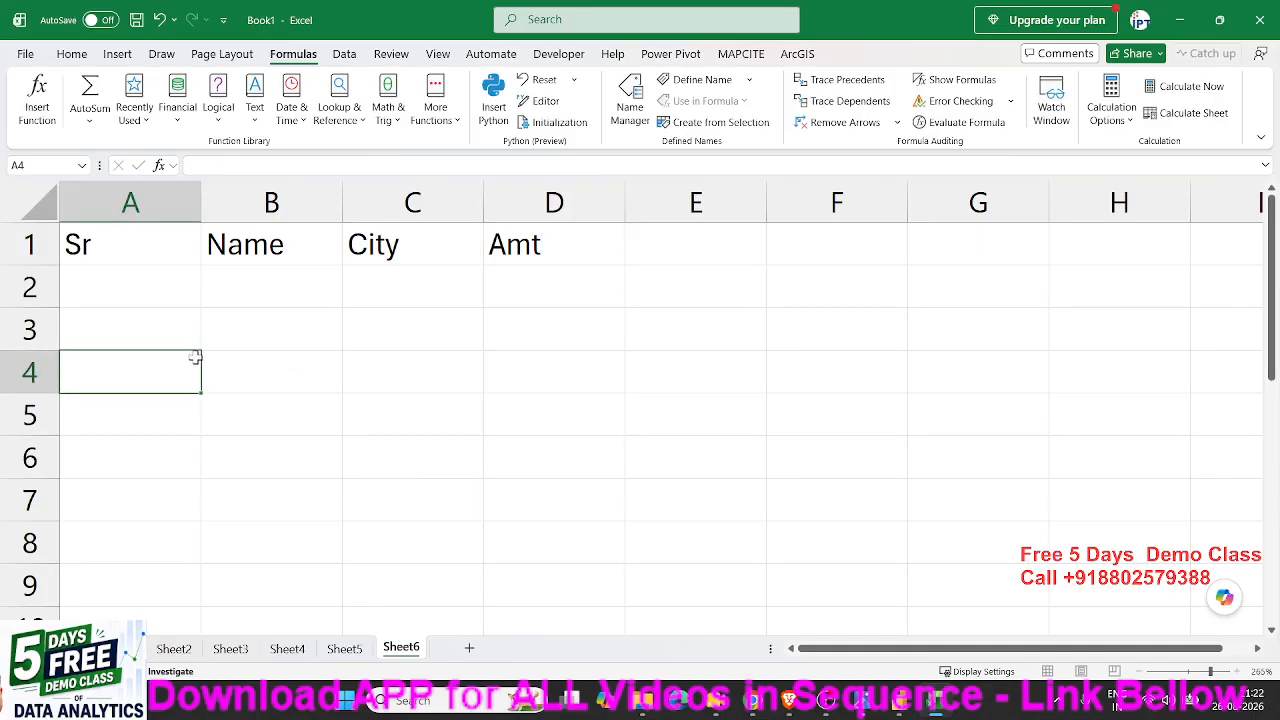
click(789, 700)
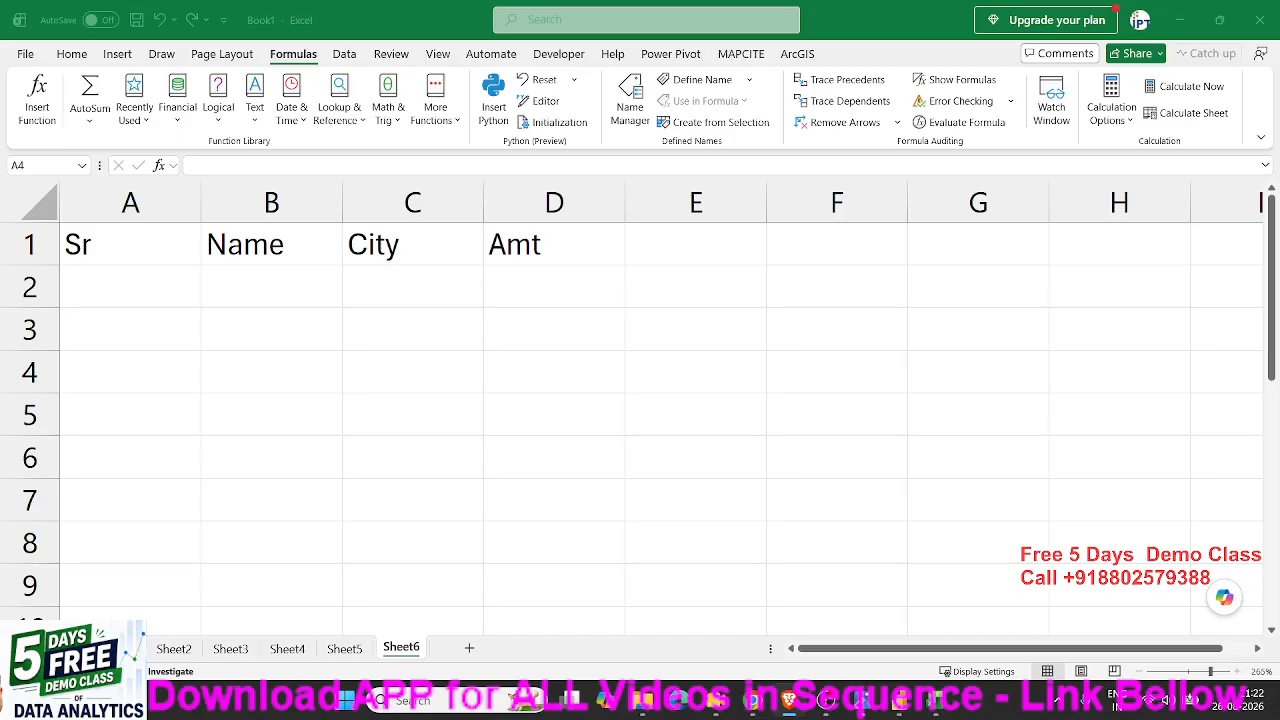
- Fill row 2 with serial number 1, a person's first name, the city Pune and the amount 500
click(174, 290)
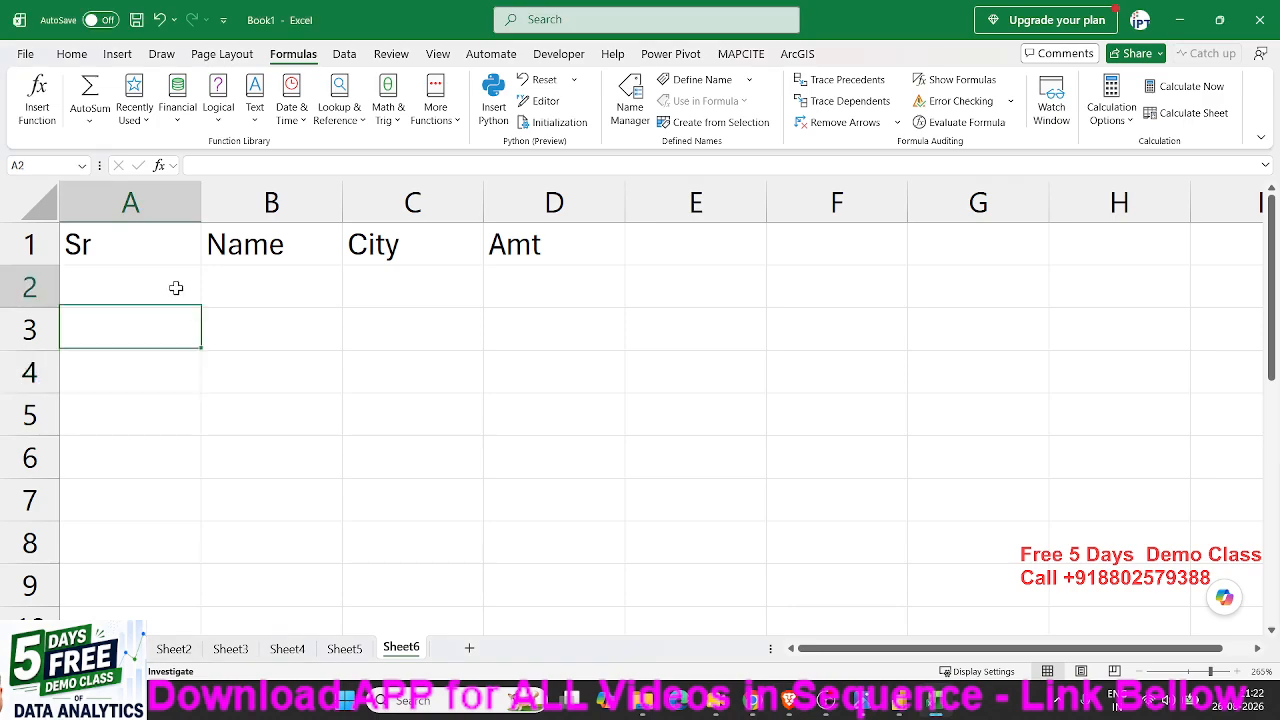
text(1)
key(Tab)
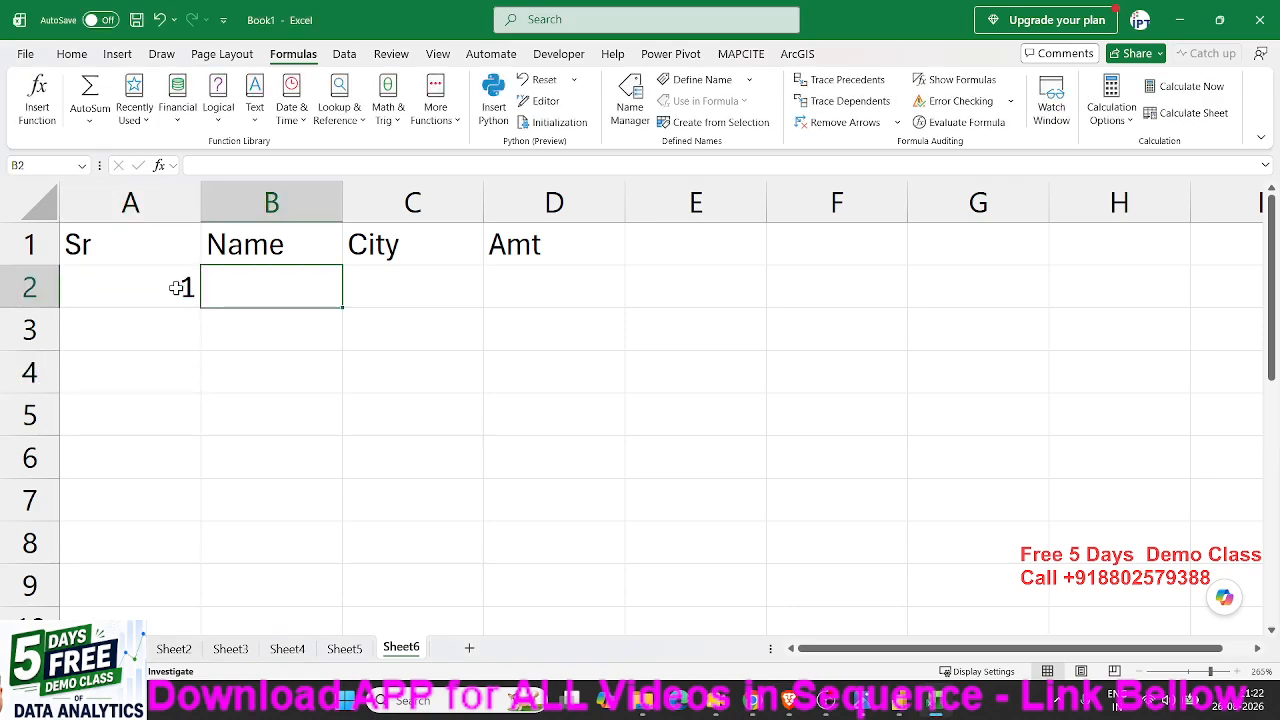
text(Puj)
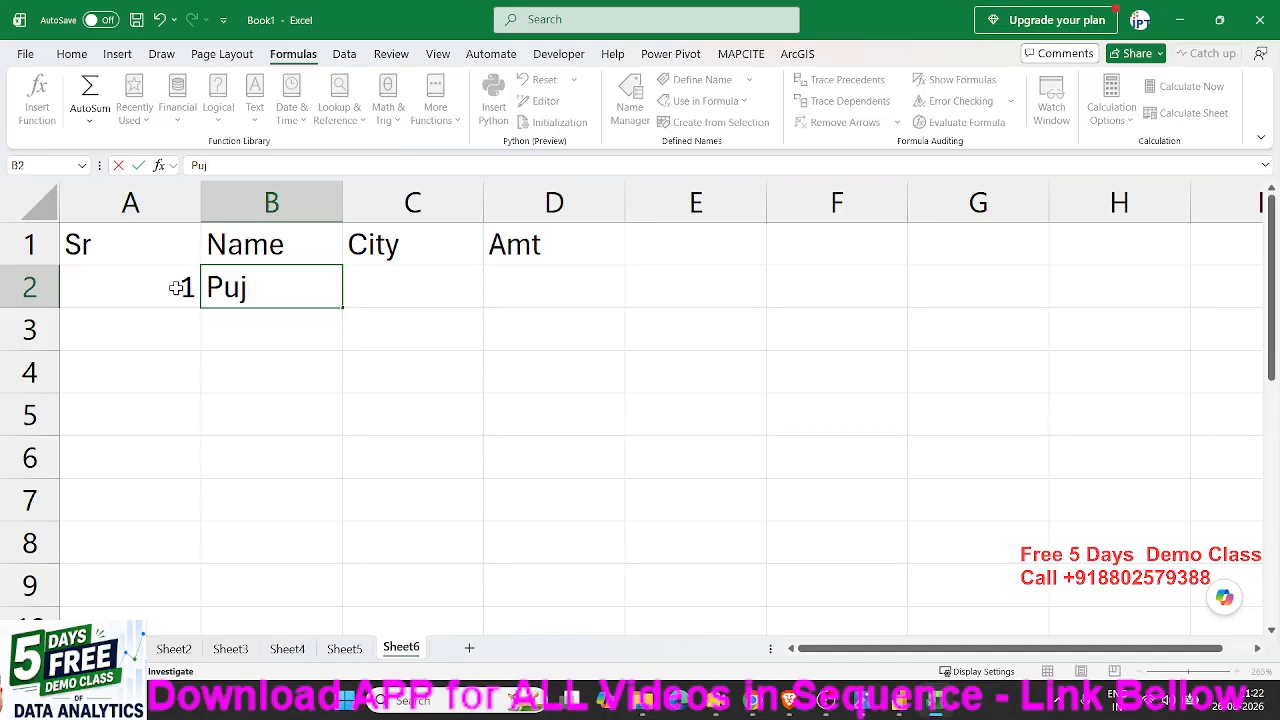
text(a)
key(Tab)
text(Pune)
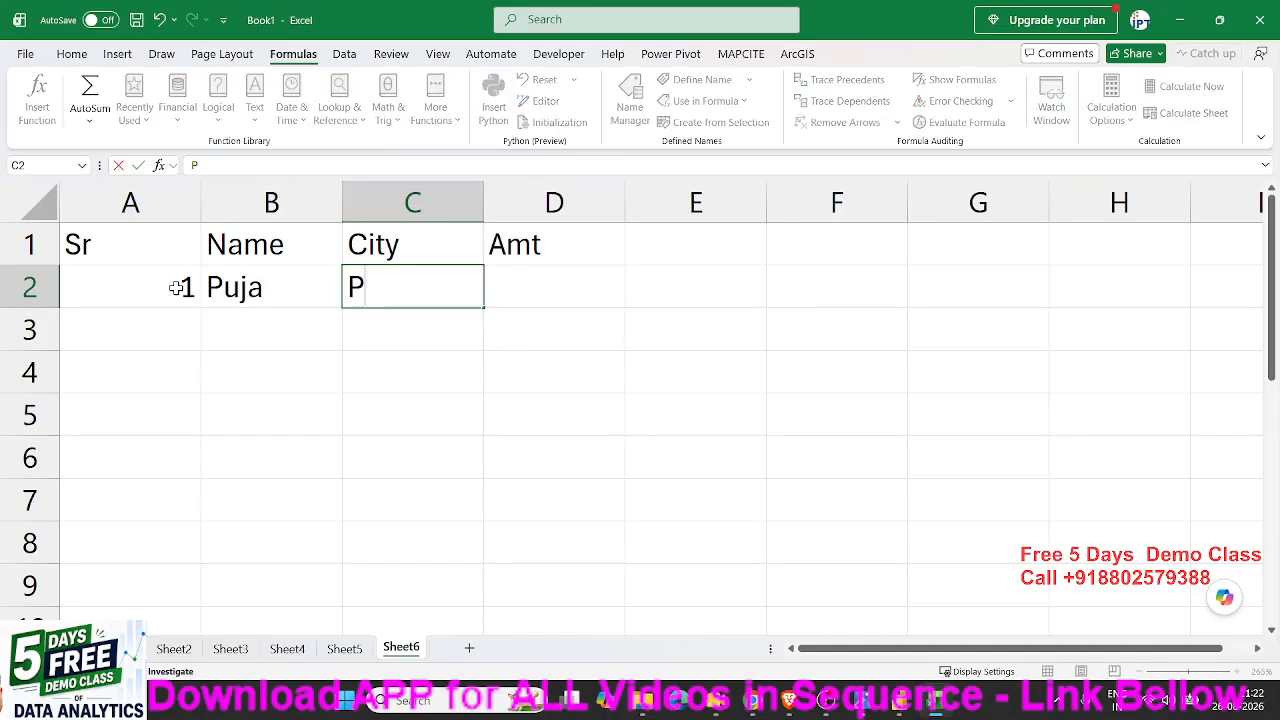
key(Tab)
text(500)
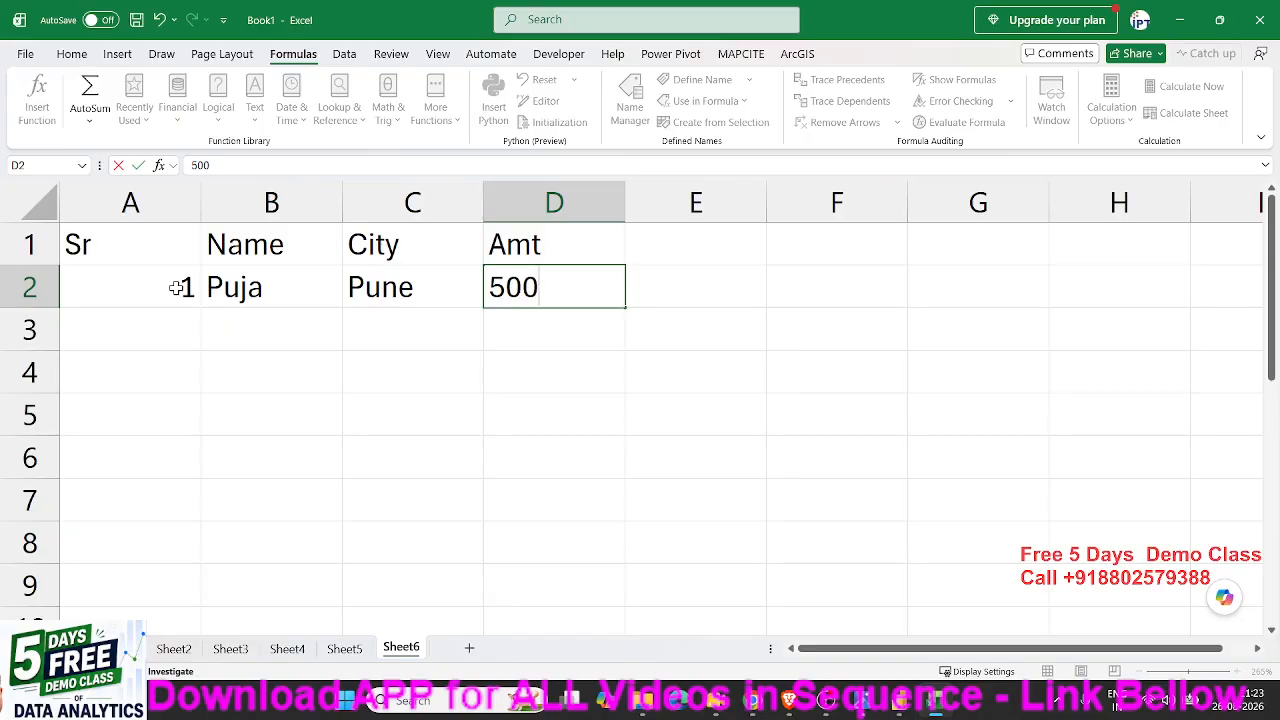
key(Return)
- Fill row 3 with serial number 2, a person's first name, the city Noida and the amount 652
text(2)
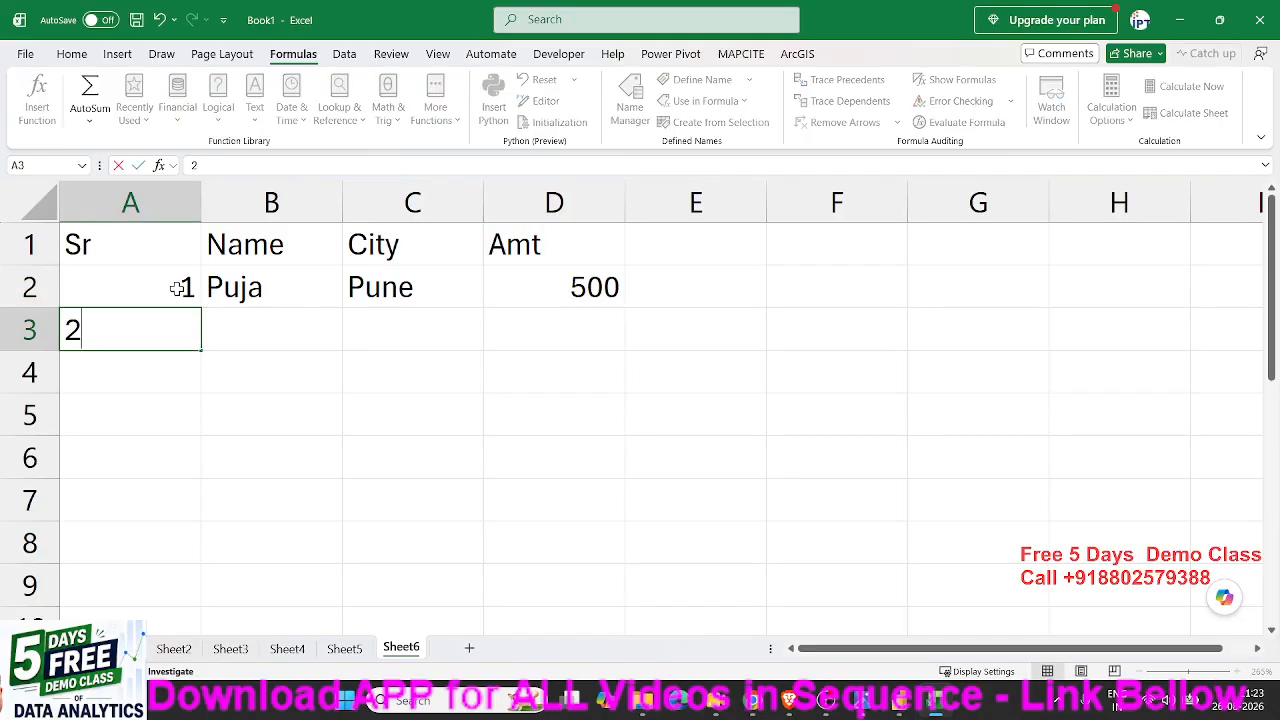
key(Tab)
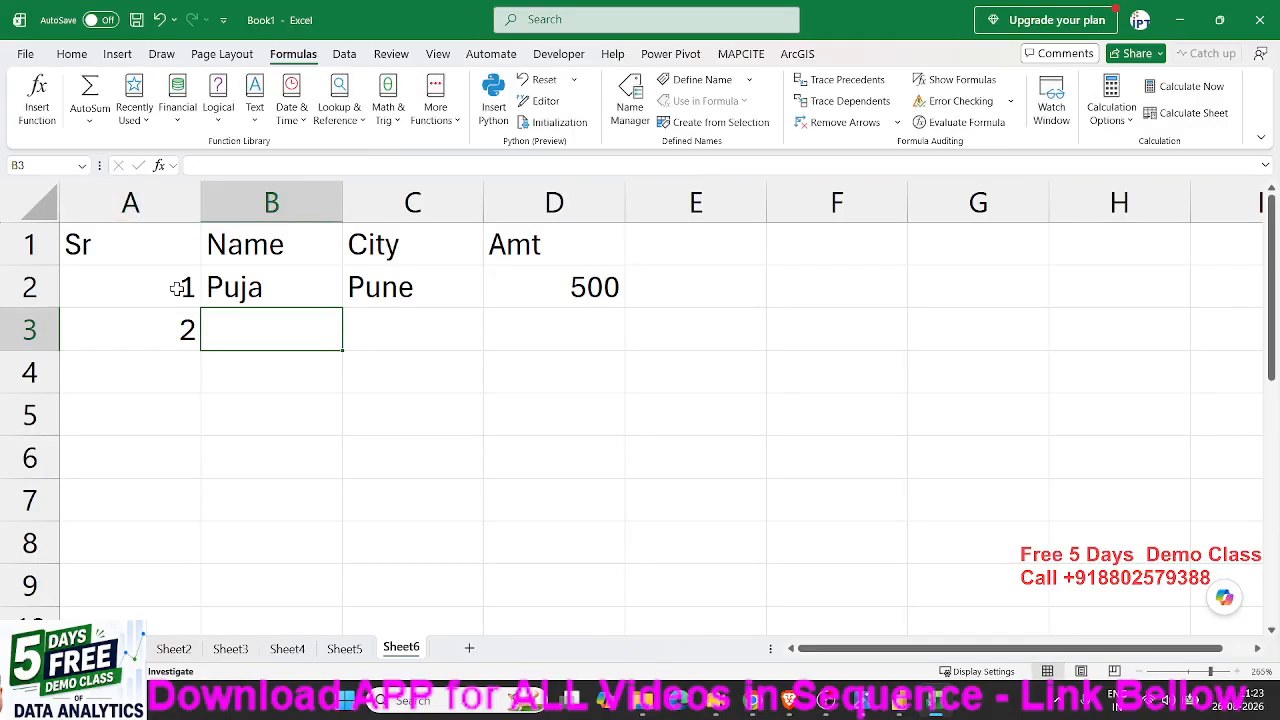
text(Om)
key(Tab)
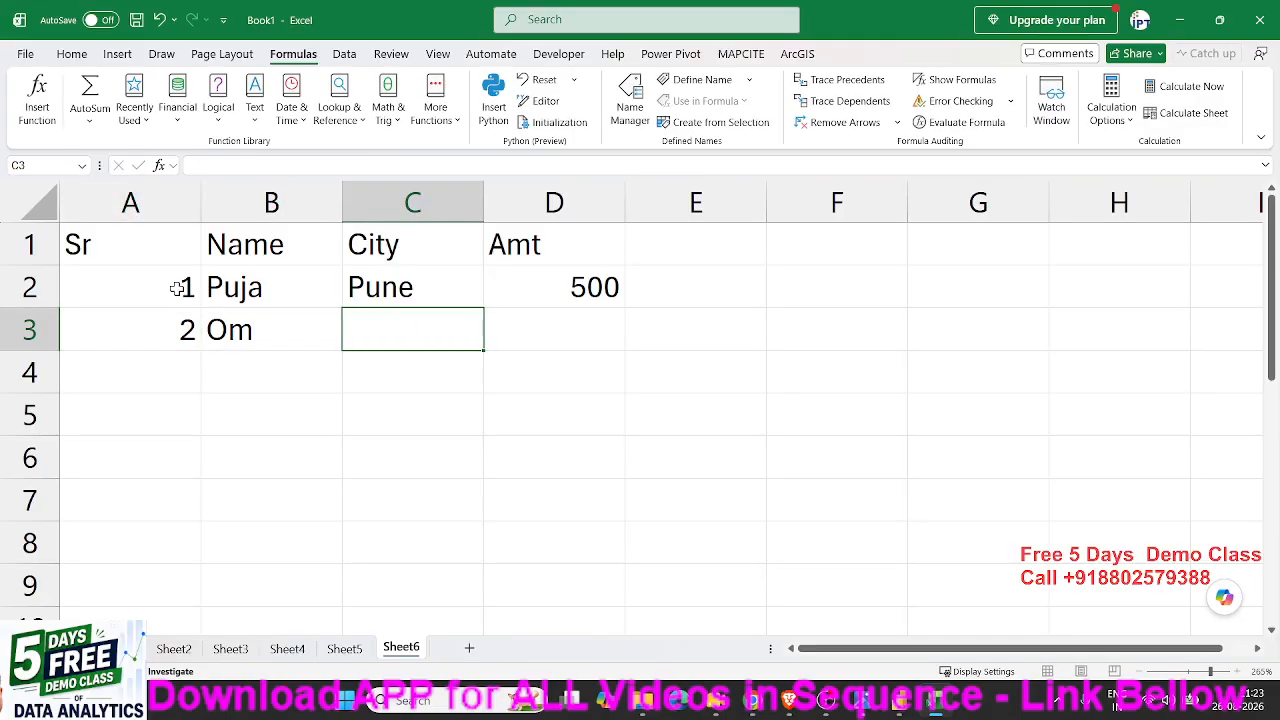
text(Noida)
key(Tab)
text(6)
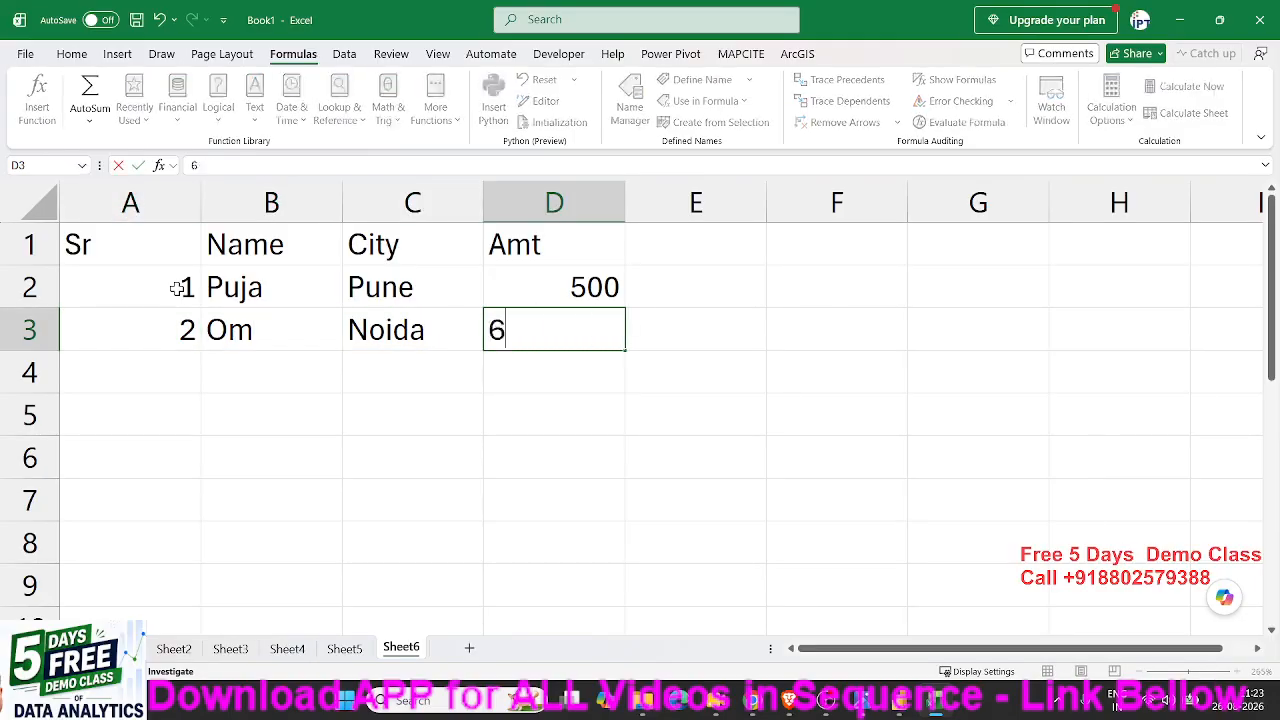
text(52)
key(Return)
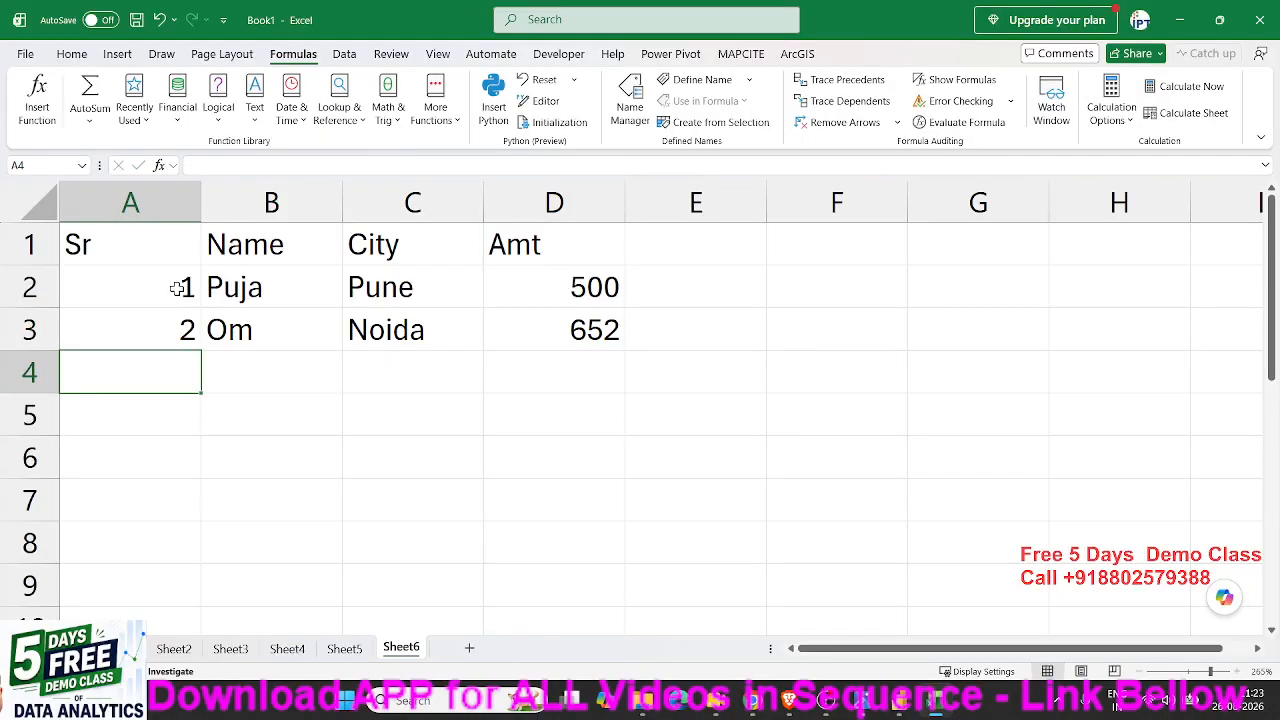
- Enter serial number 3 manually in cell A4
key(Up)
key(Down)
text(3)
key(Return)
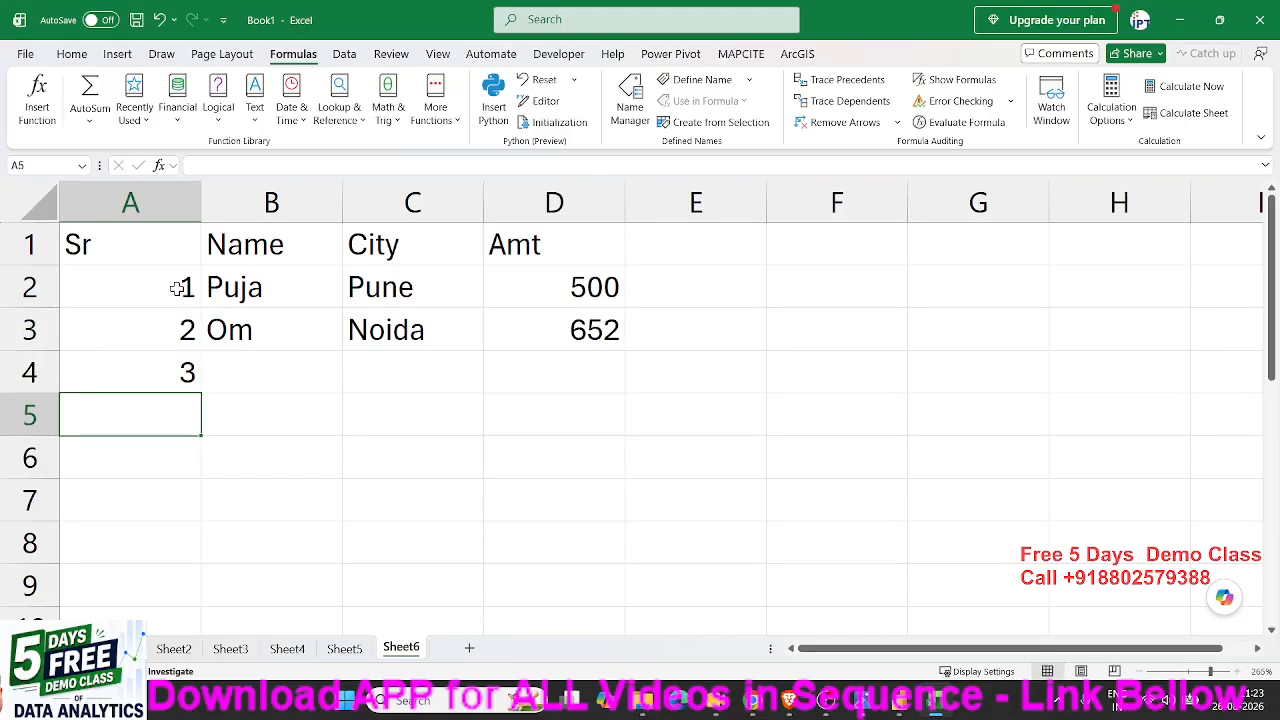
- Clear the serial number in A4 and all the entries in row 3 from A3 to D3
key(Up)
key(Up)
key(Down)
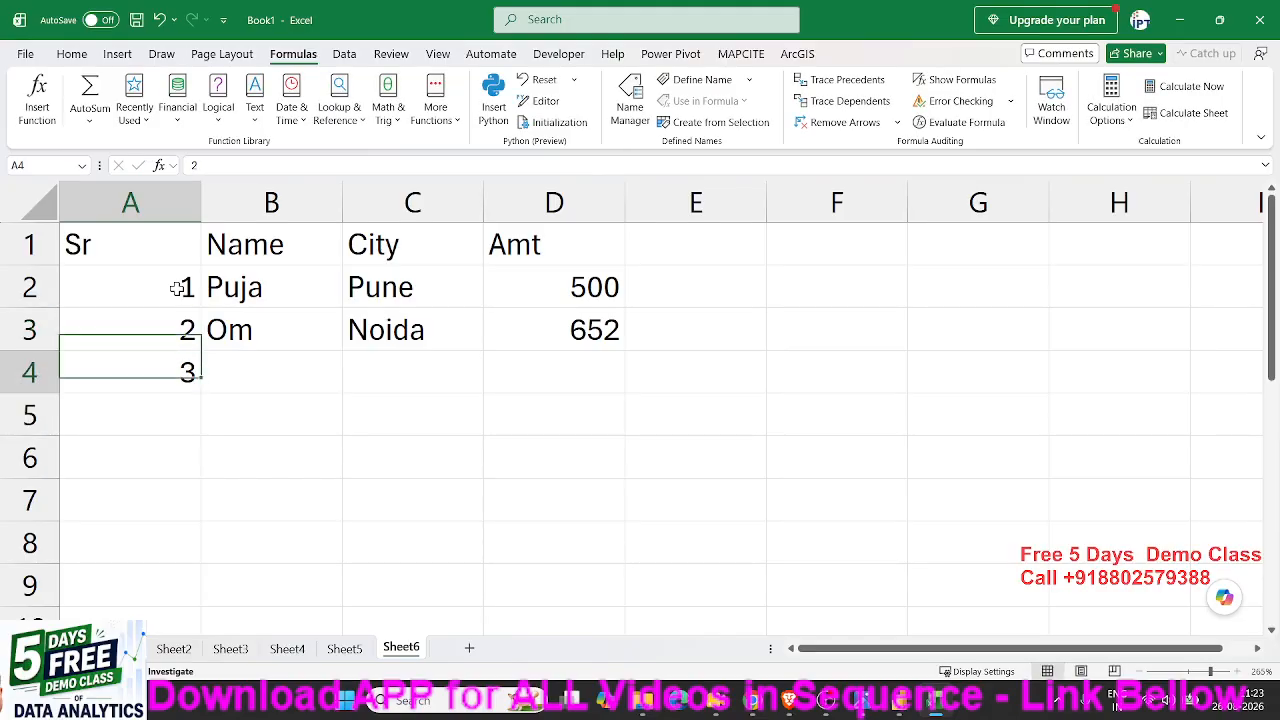
key(Delete)
key(Up)
key(ctrl+shift+Right)
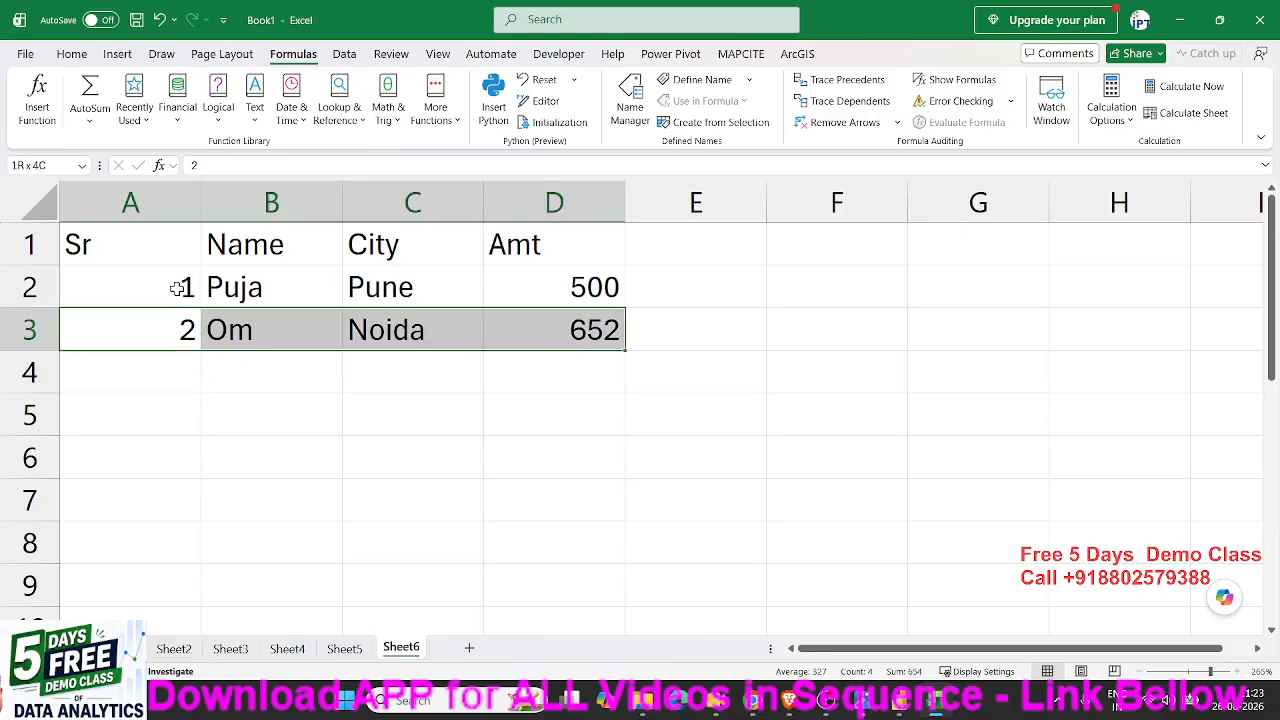
key(Delete)
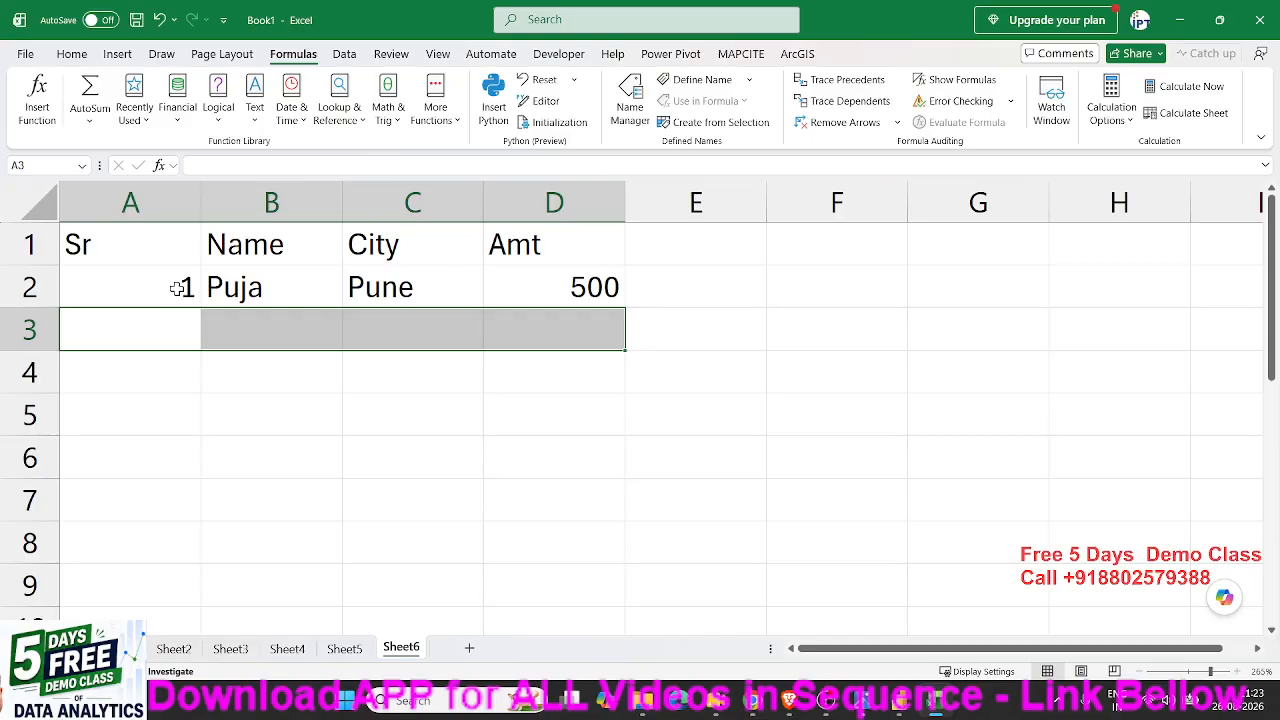
key(Left)
key(Right)
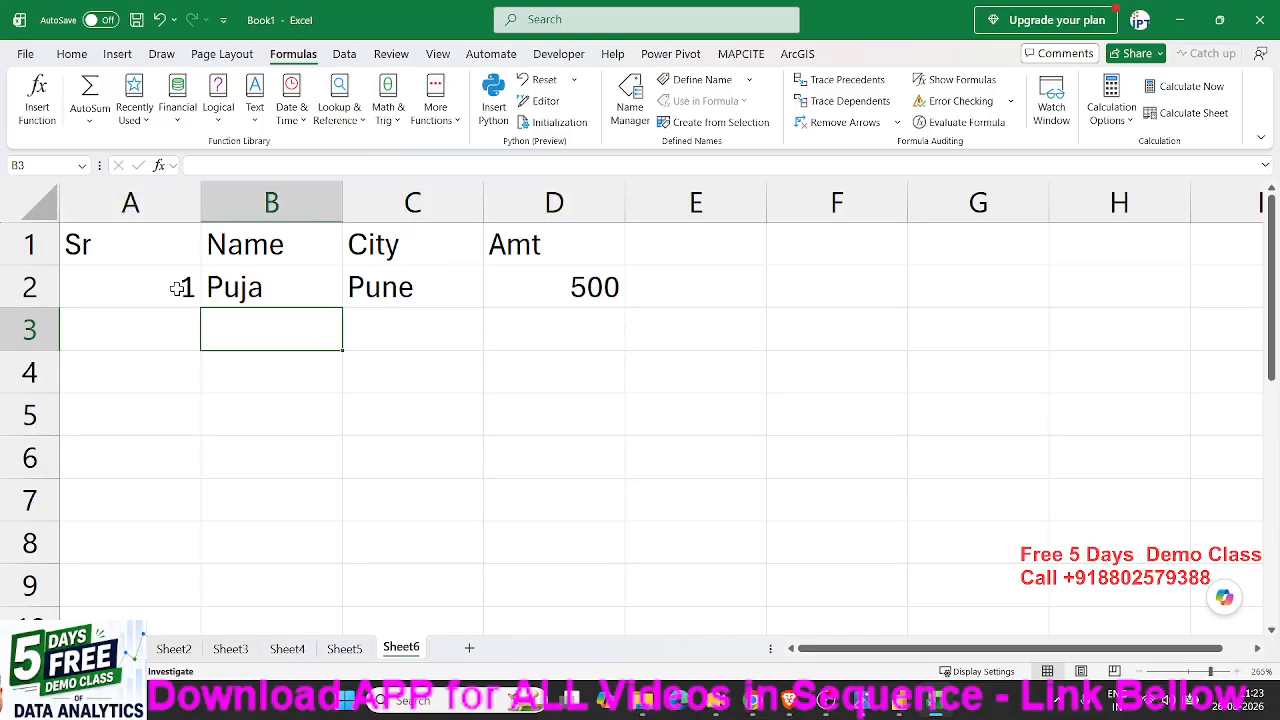
- Start an IF formula in A3 with the logical test B3>0
click(168, 315)
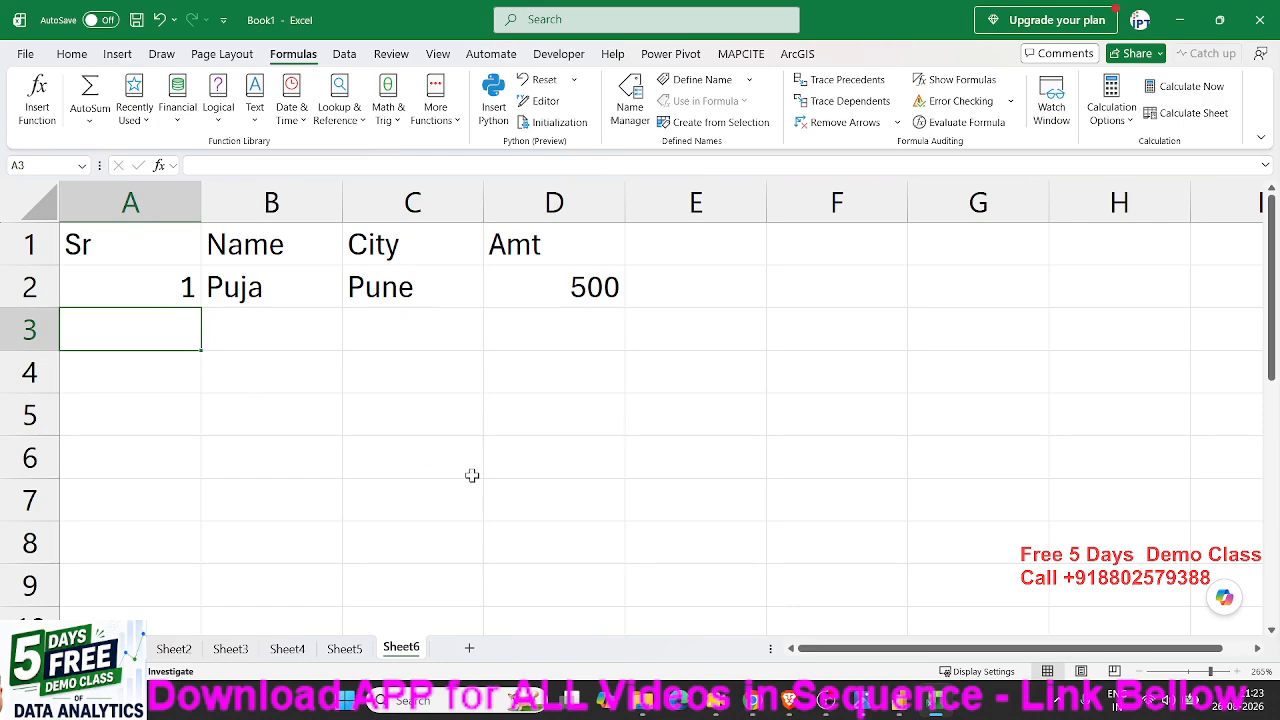
text(=if)
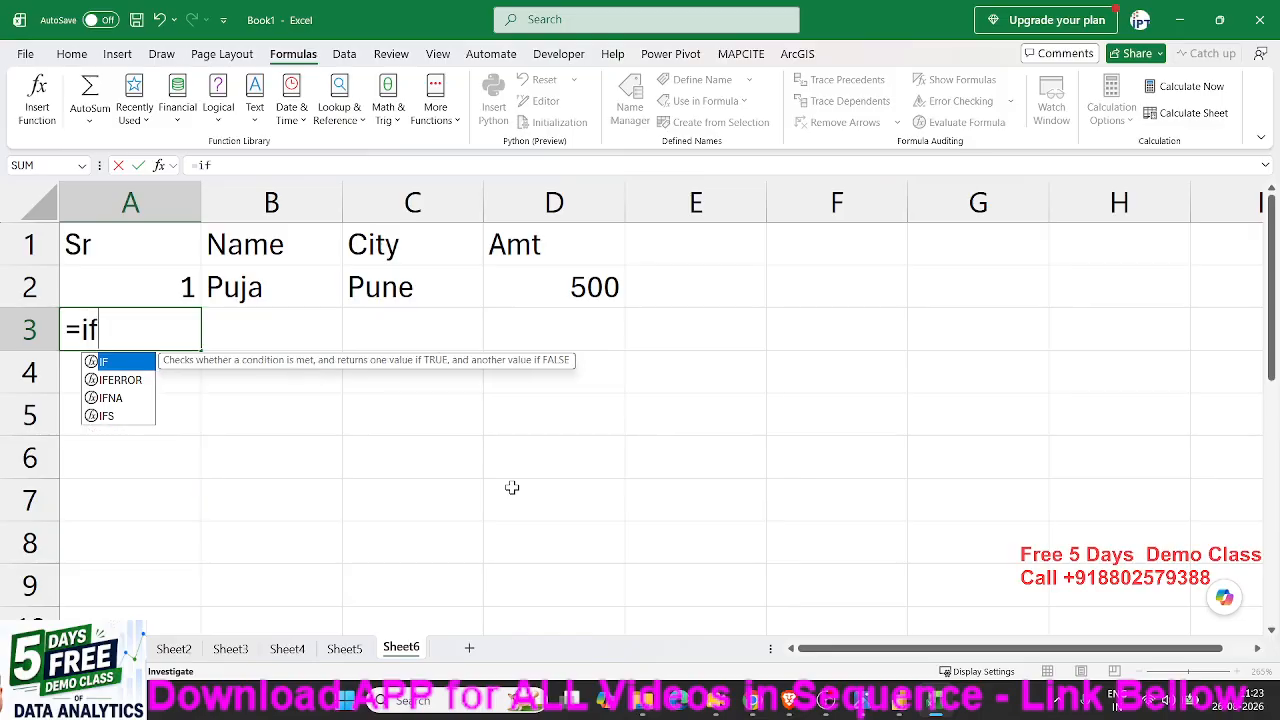
key(Tab)
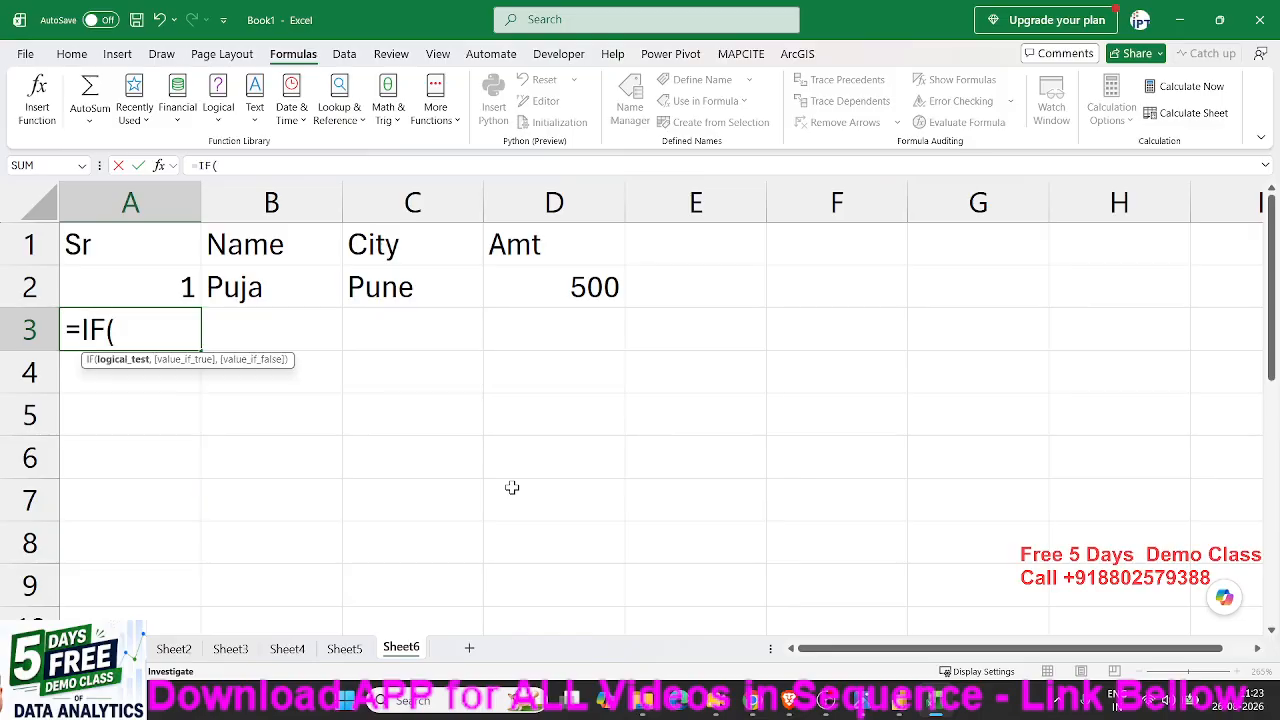
click(284, 336)
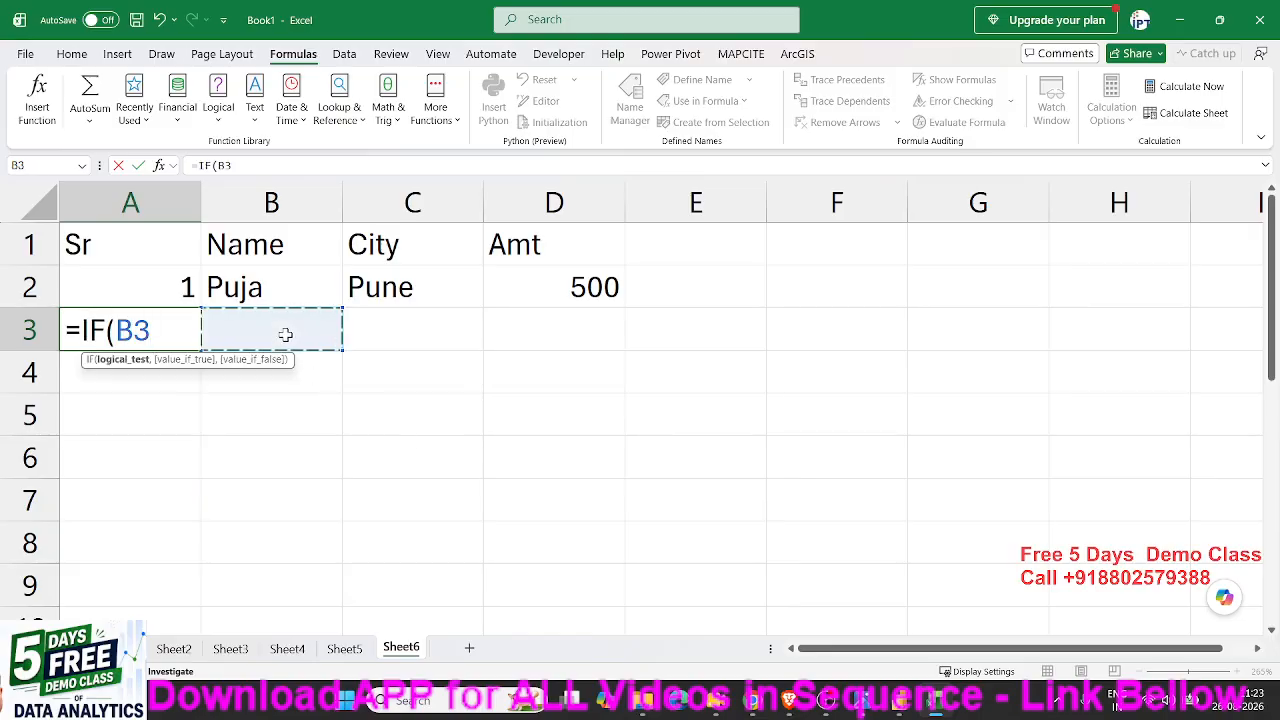
text(>)
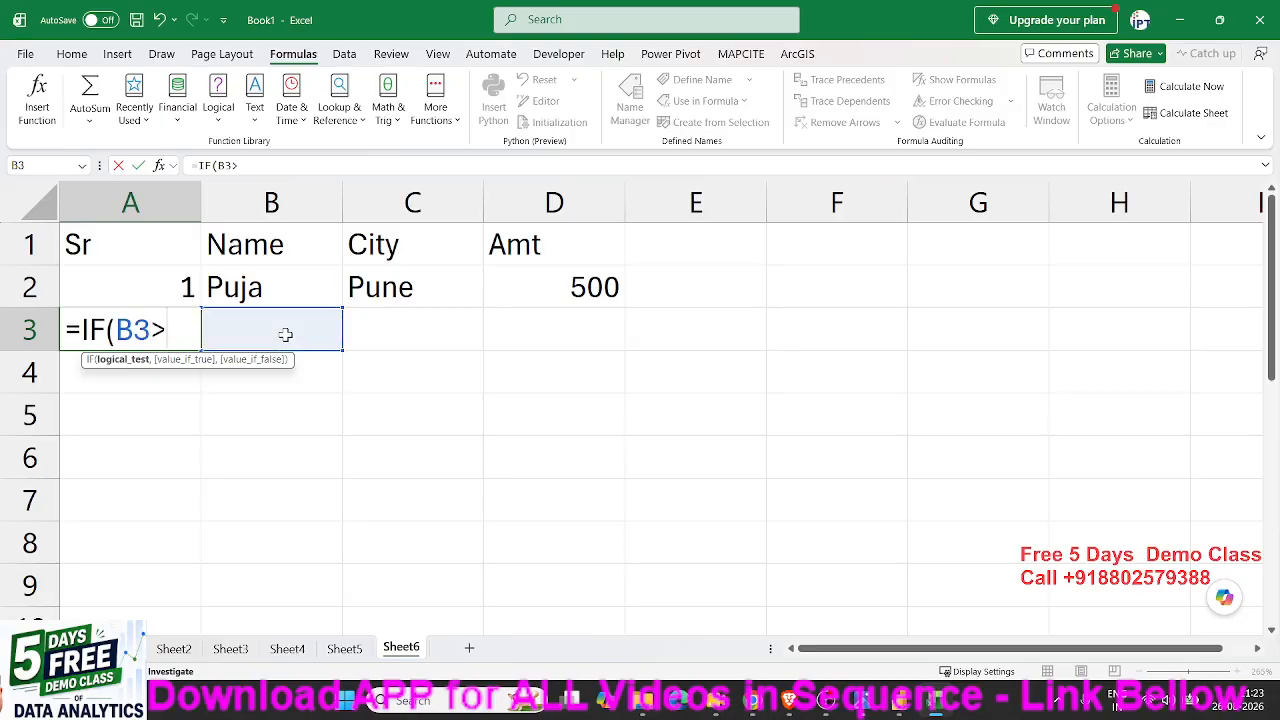
text(0)
text(,)
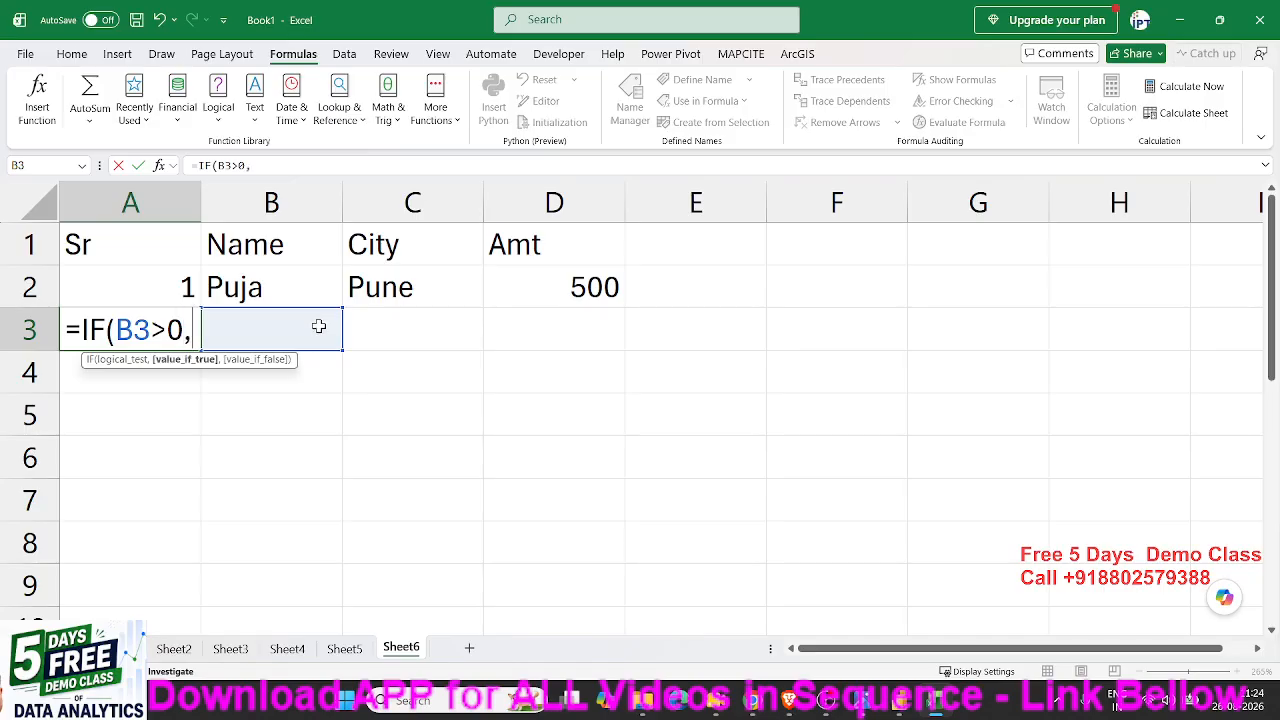
- Complete the A3 formula with A2+1 if true and "" if false, and fill it down to A8
click(156, 296)
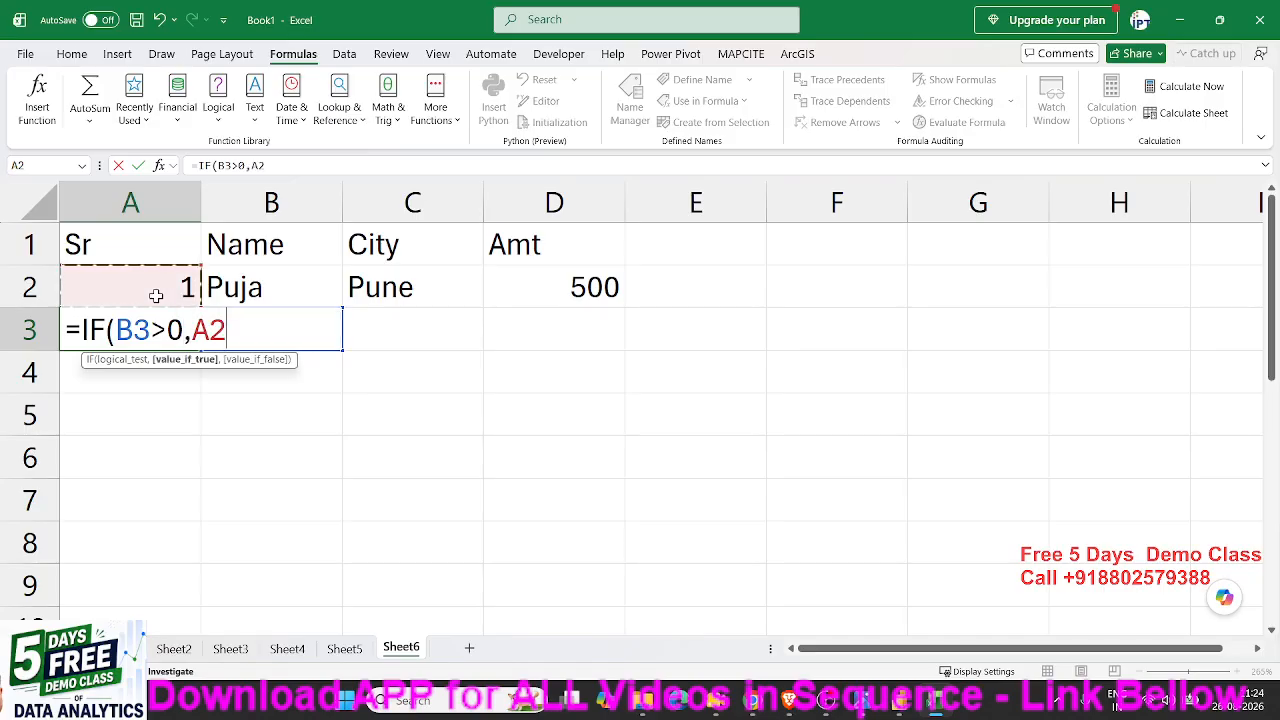
text(+1,)
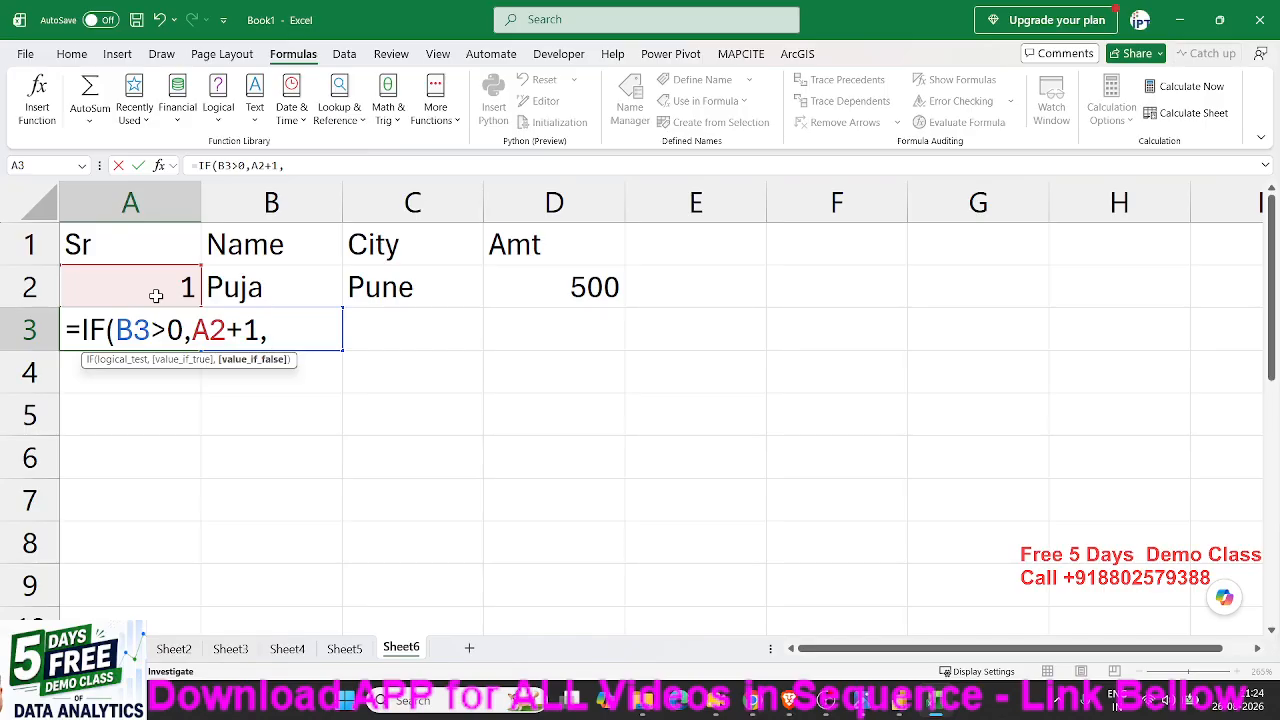
text(""))
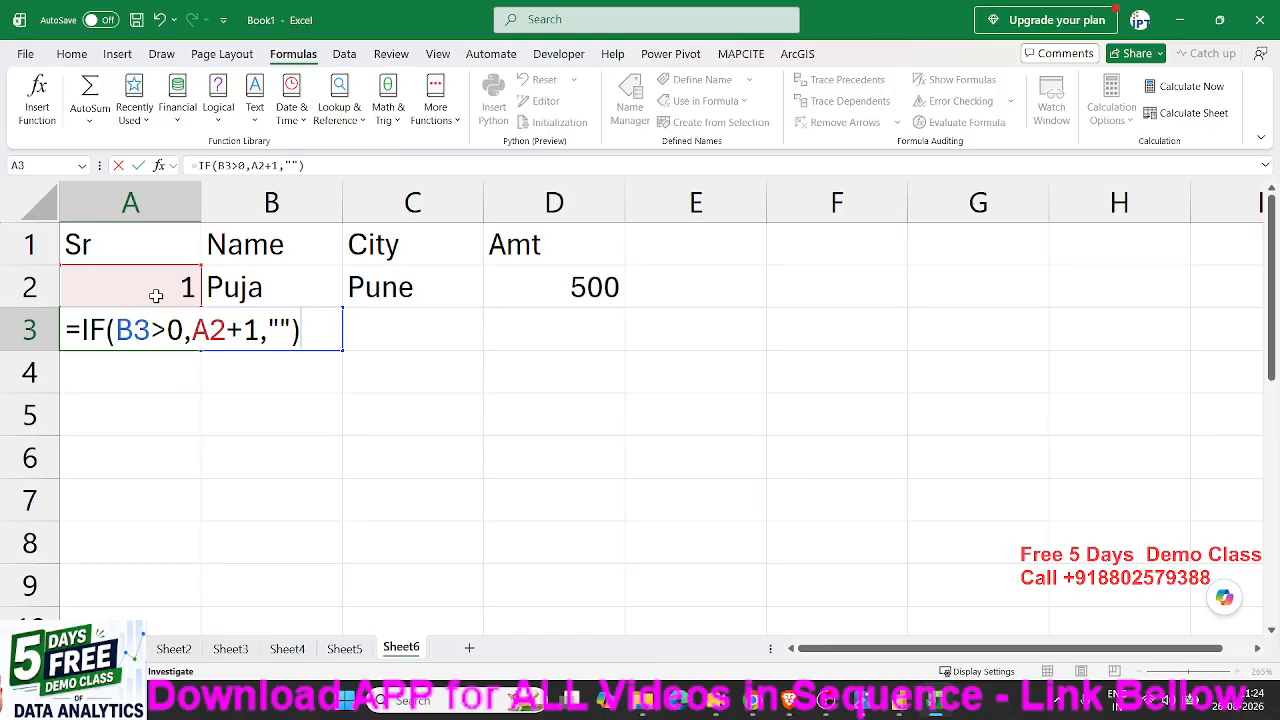
key(Return)
click(161, 318)
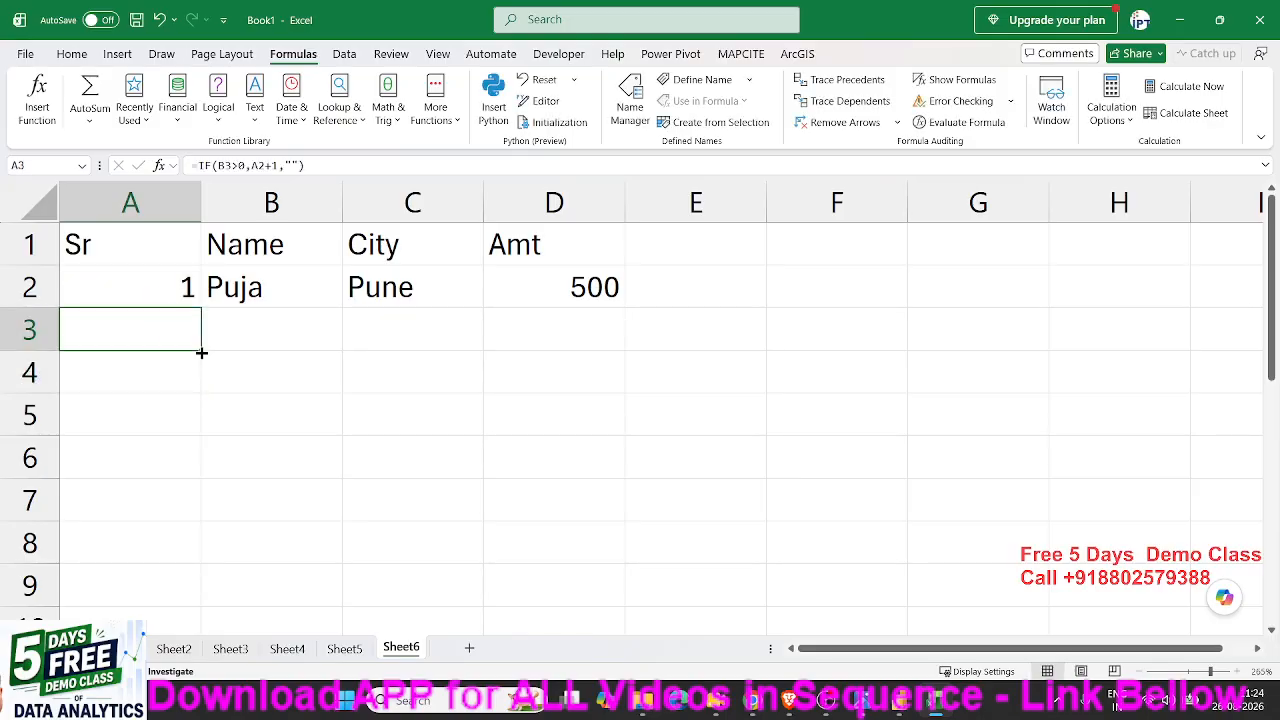
drag(201, 352, 201, 563)
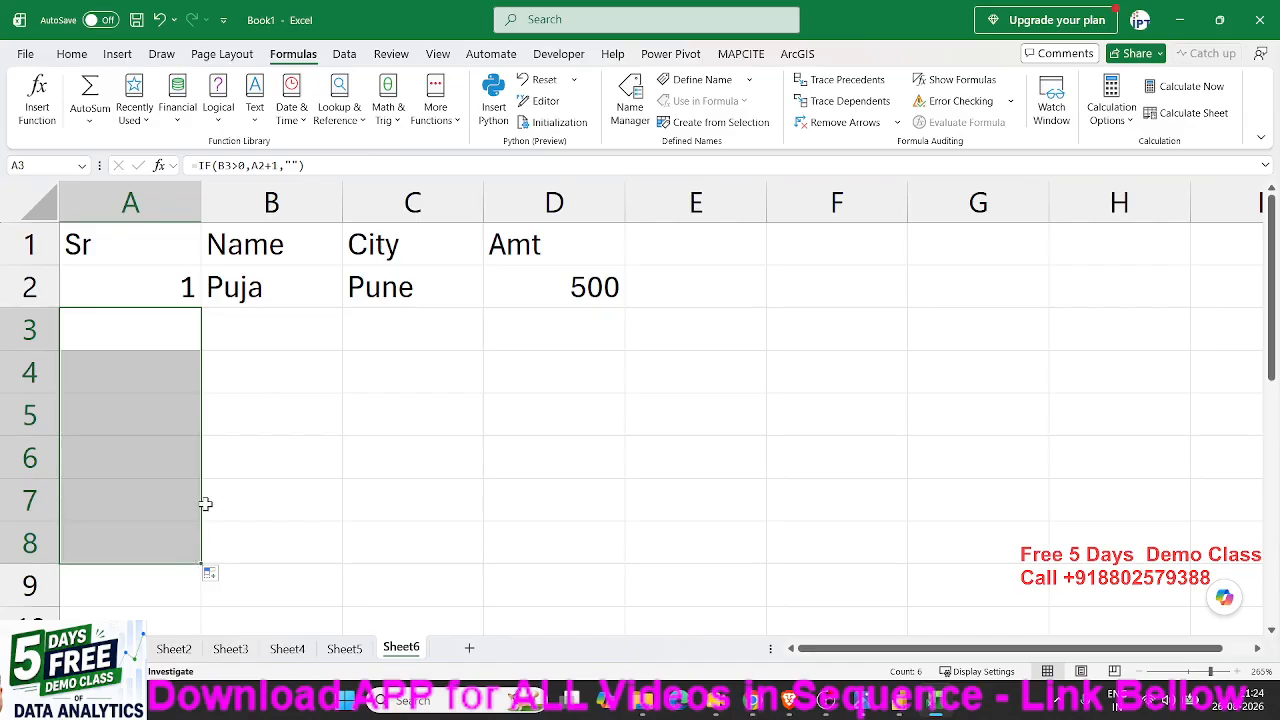
- Enter a first name in each of the cells B3, B4 and B5 to test the automatic serial numbers
click(252, 341)
text(Om)
key(Return)
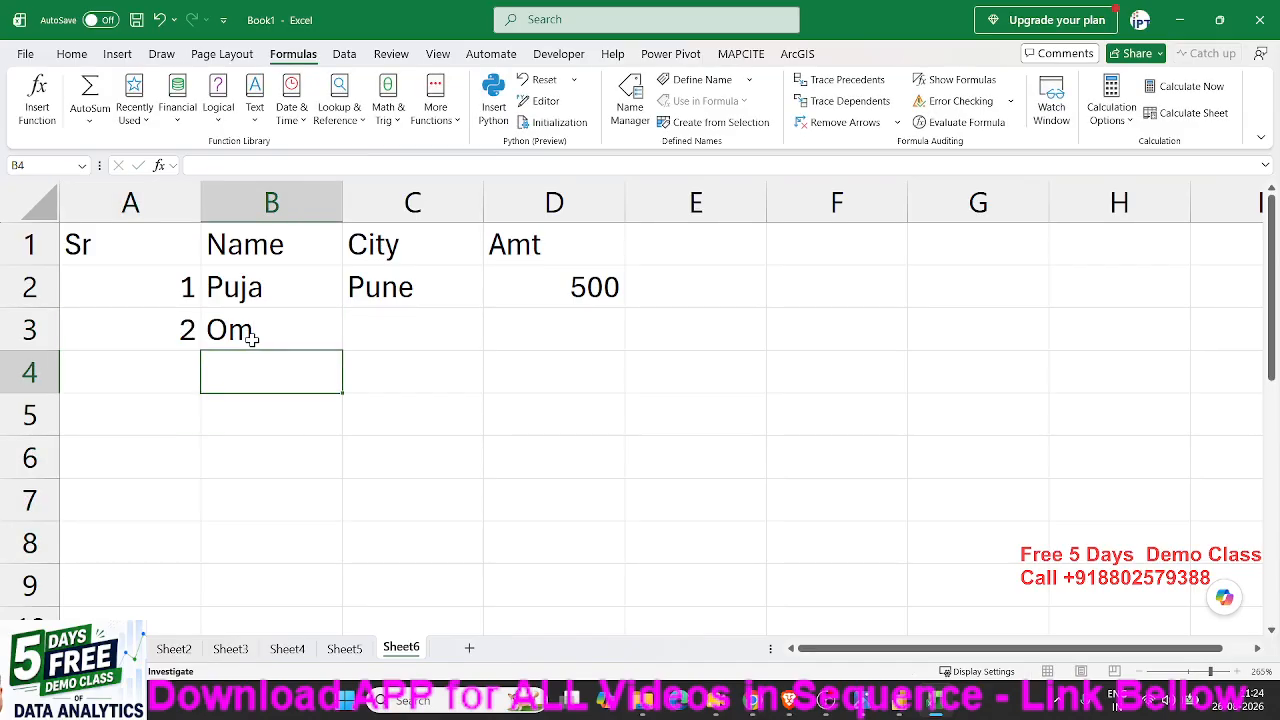
text(Inder)
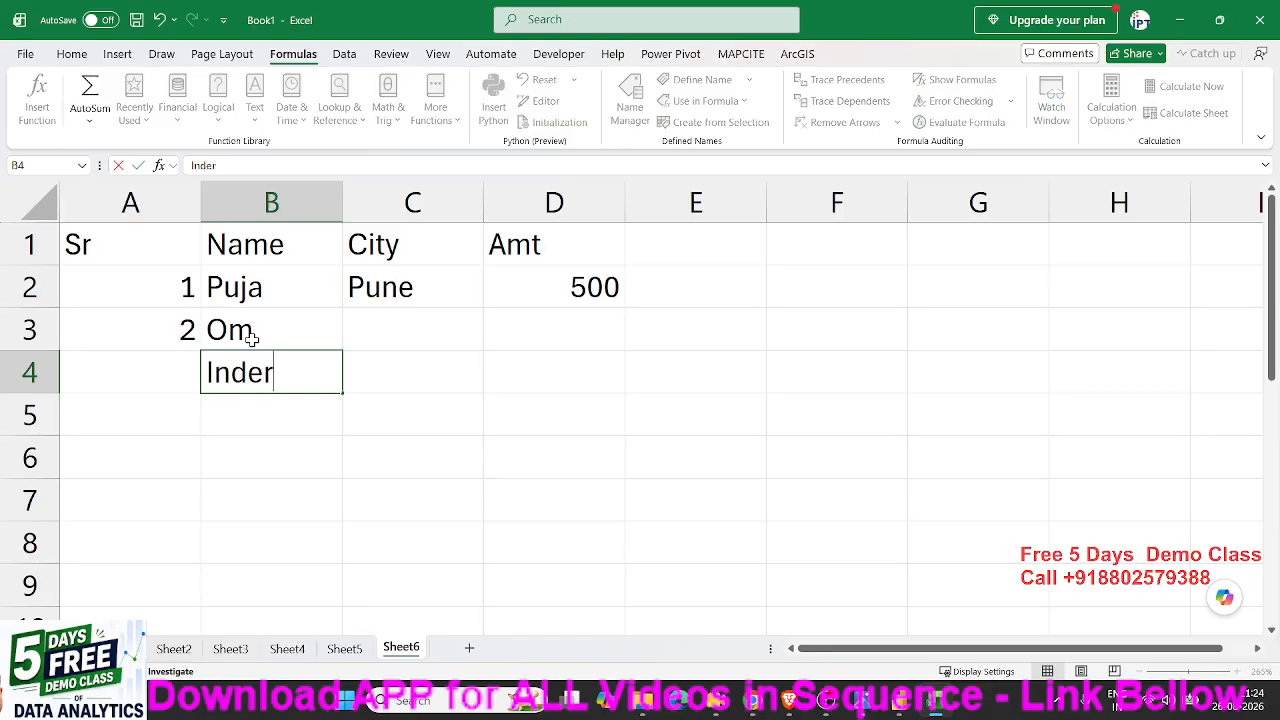
key(Return)
text(Uday)
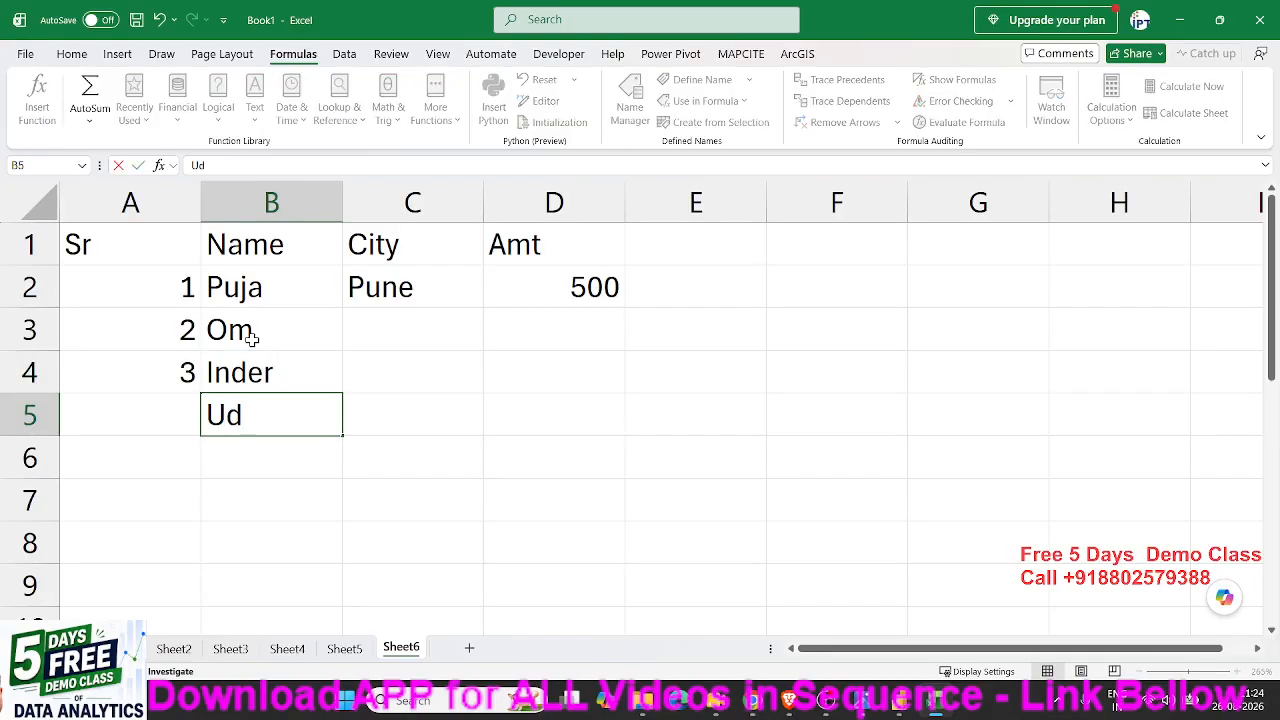
key(Return)
- Examine the IF formula in A3, checking its logical test B3>0 and its empty-text value if false
key(Up)
key(Up)
key(Up)
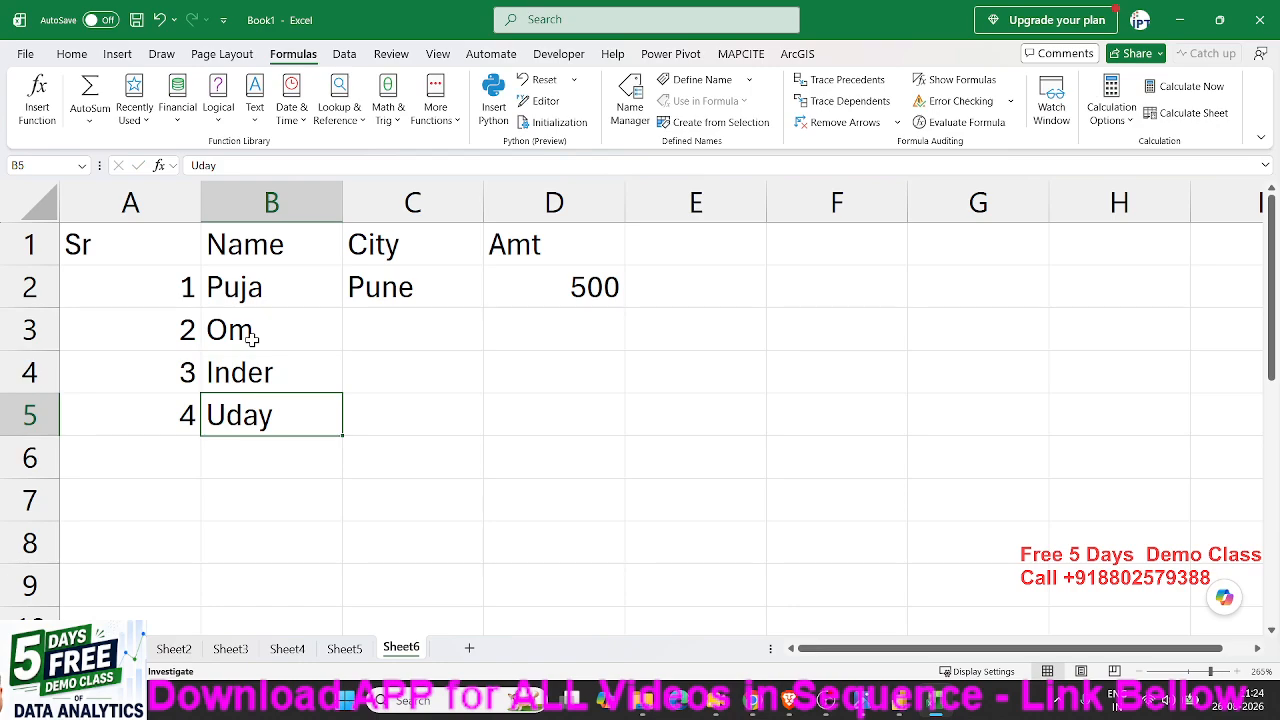
key(Left)
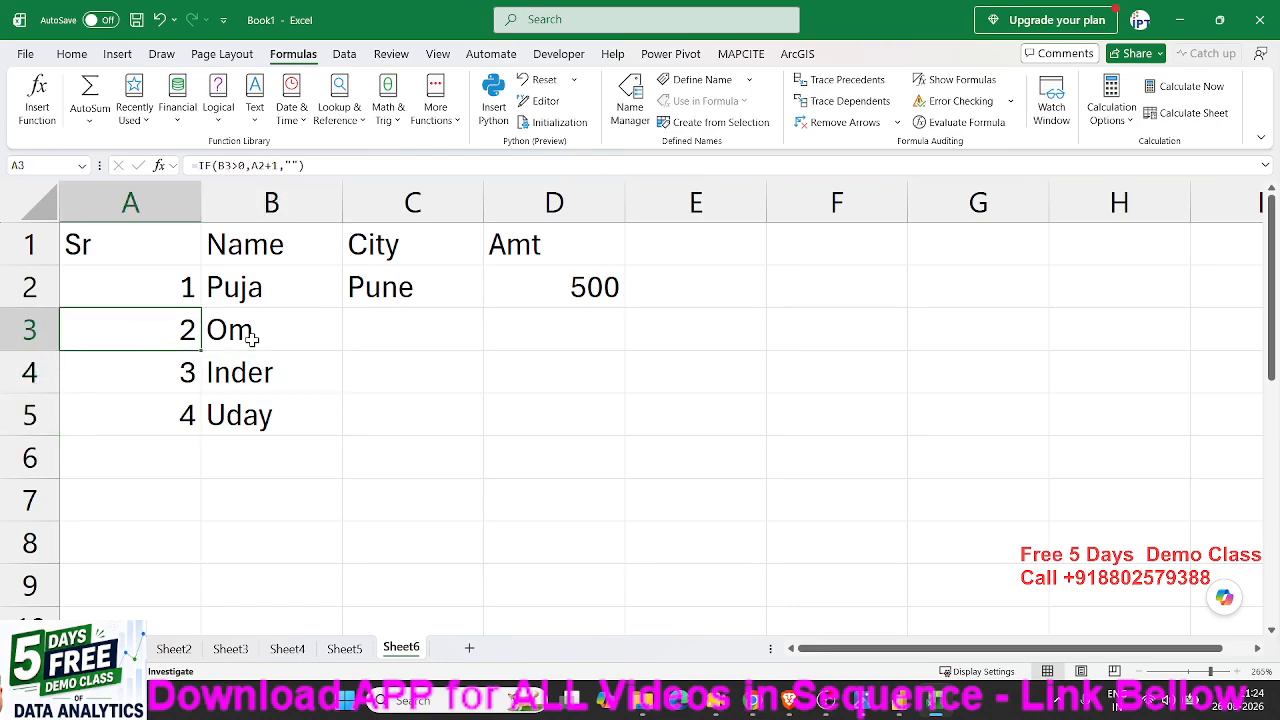
key(F2)
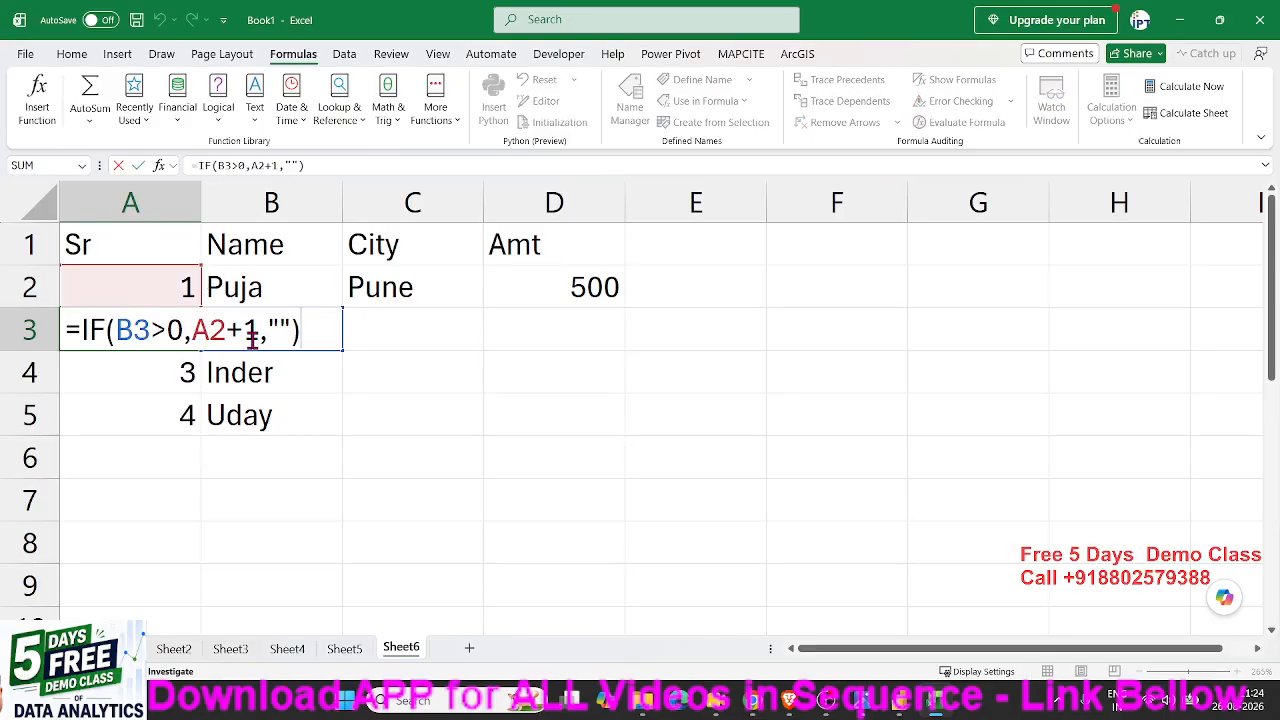
drag(114, 330, 169, 340)
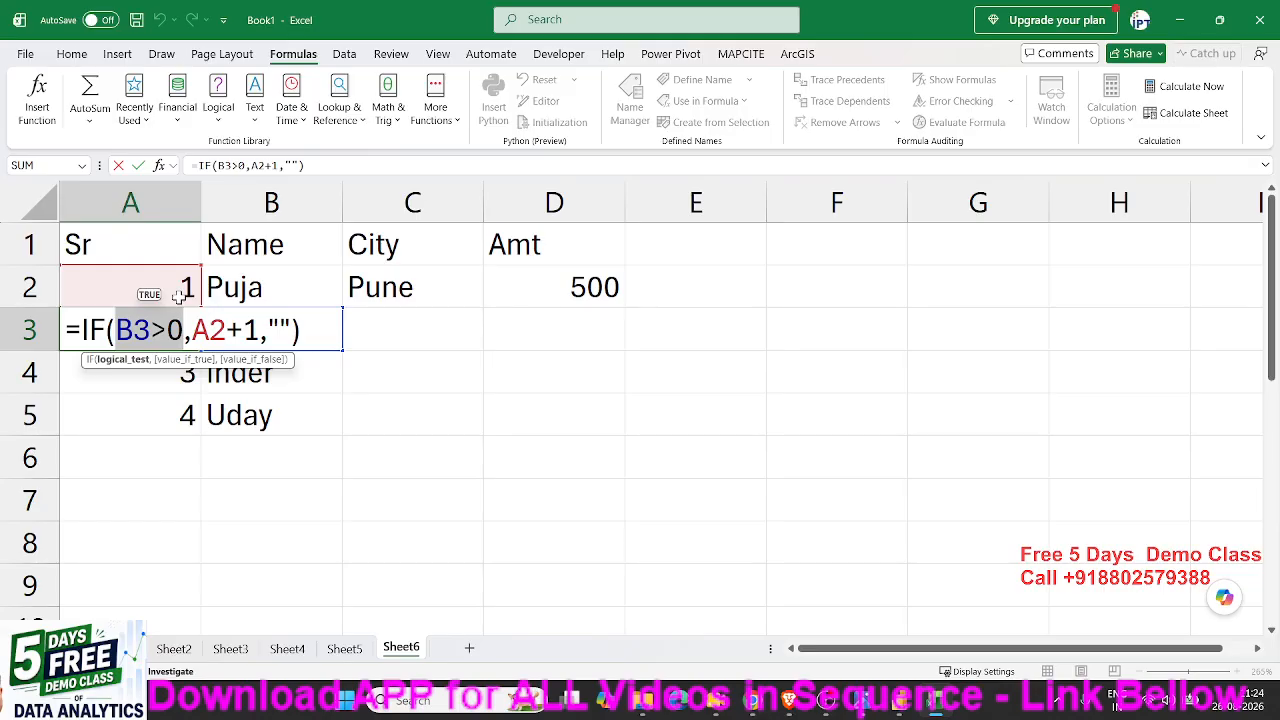
double_click(280, 330)
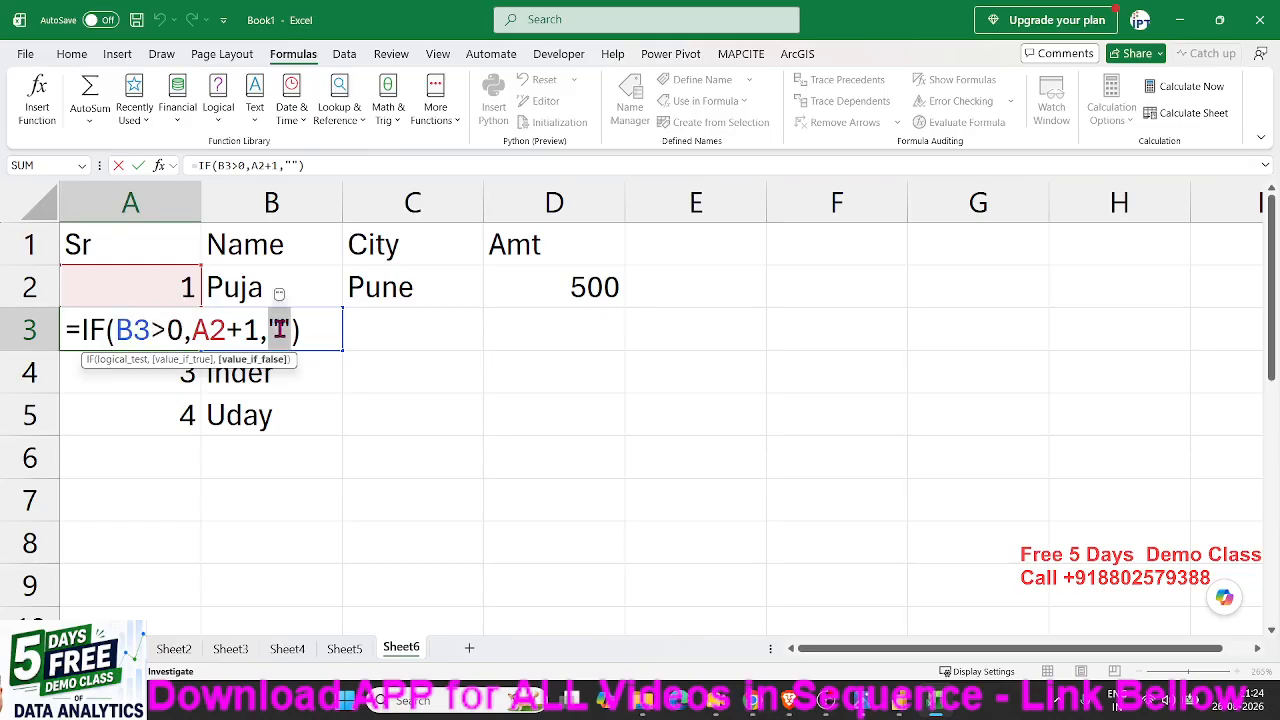
key(Return)
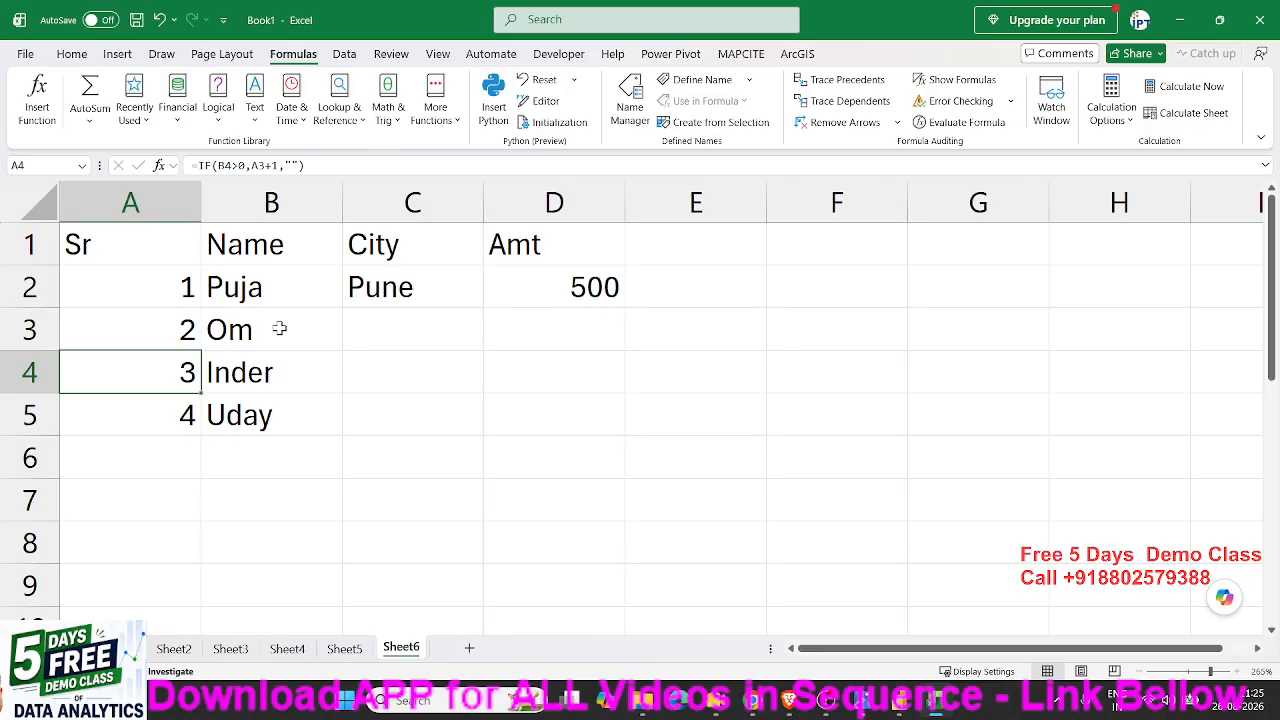
- Review the comparison formula in cell B2 of Sheet2, leaving it as it is
click(170, 650)
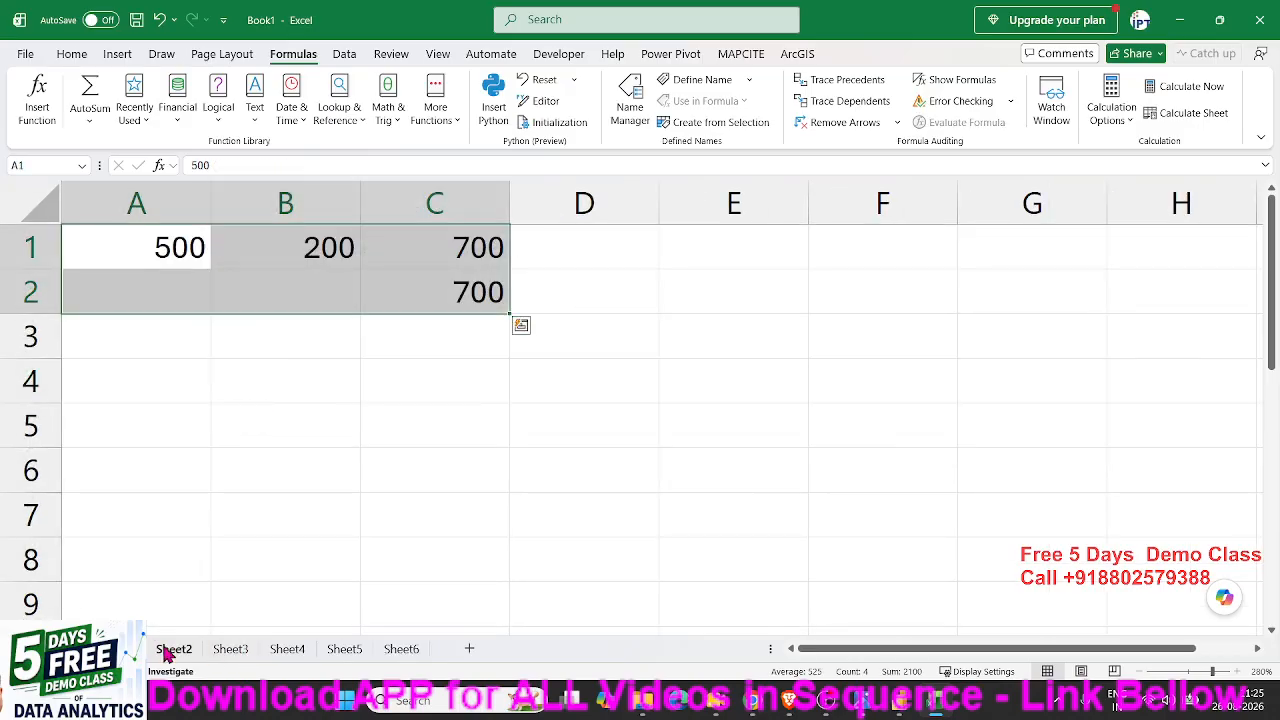
double_click(290, 302)
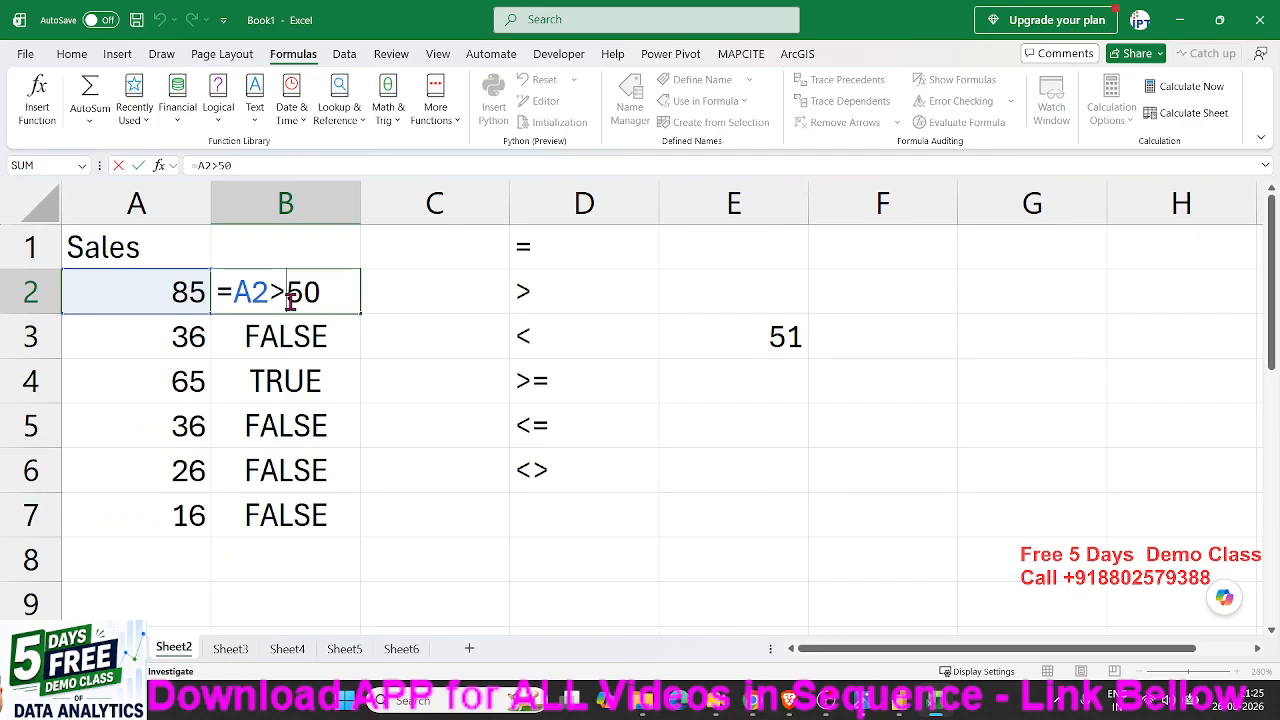
key(Return)
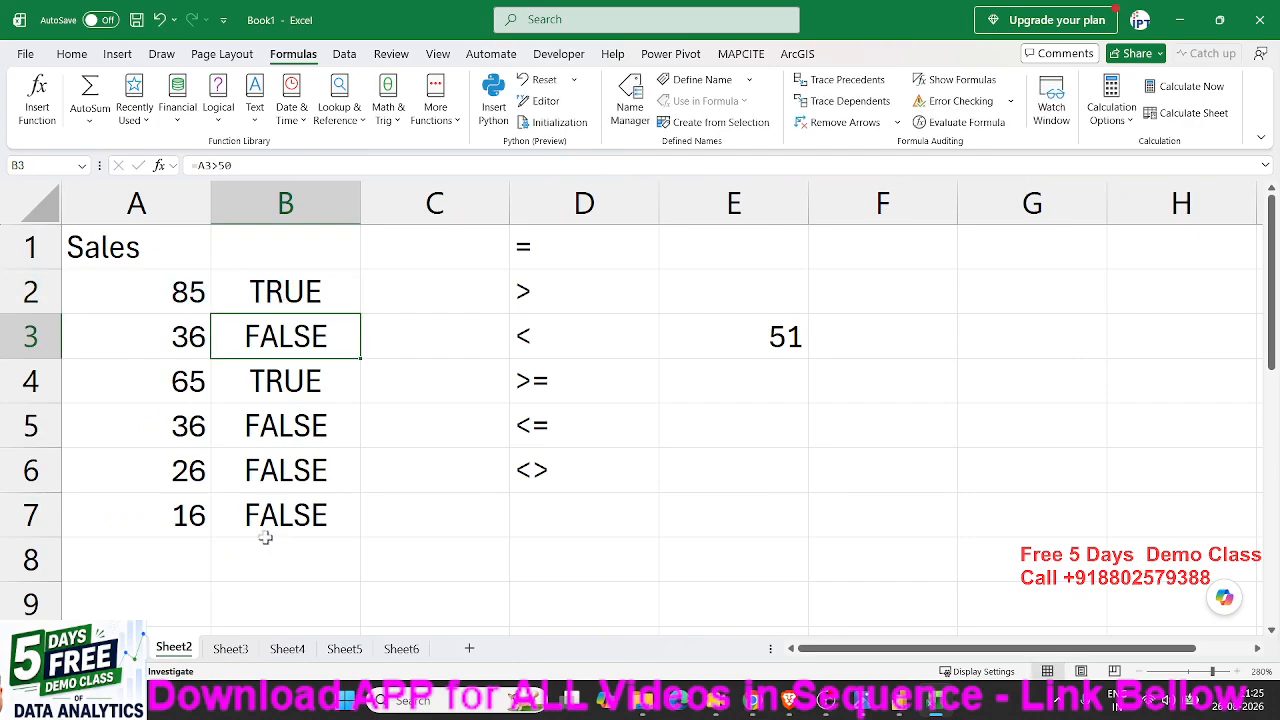
- Review the IF formula in B2 of Sheet3, examining the logical test A2>50, the true value 500 and the false value 0
click(230, 649)
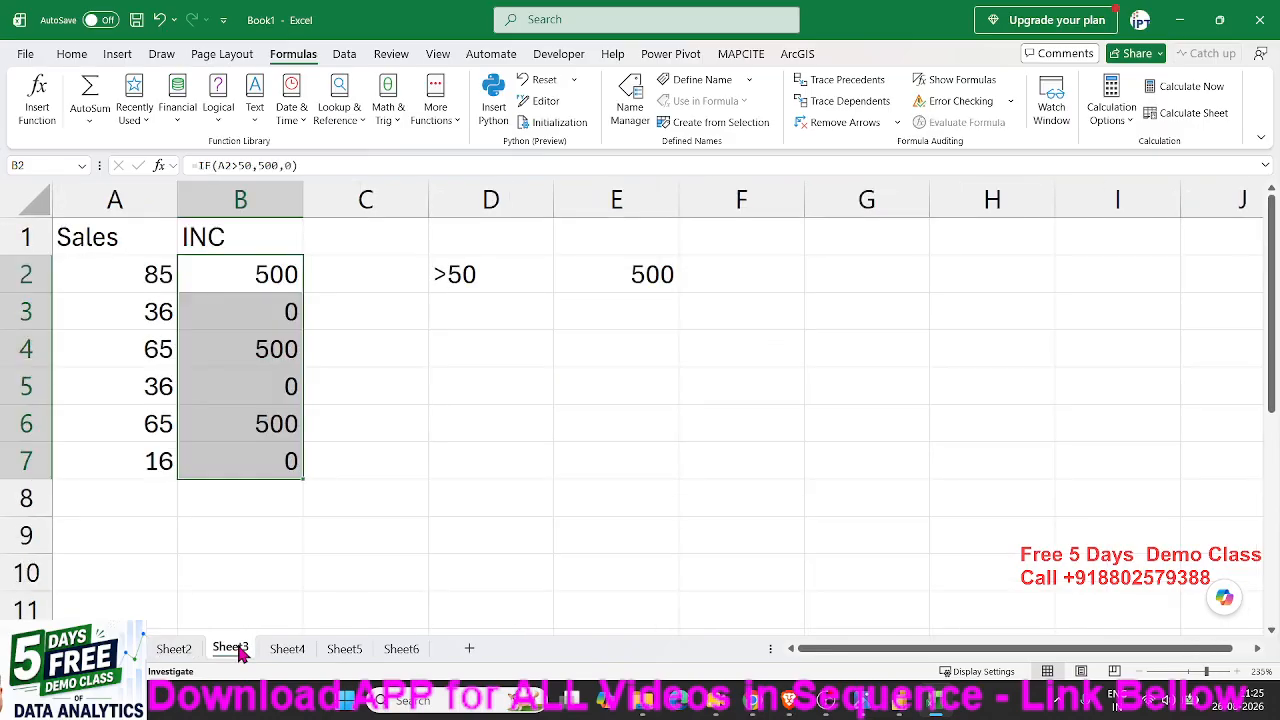
double_click(252, 275)
drag(226, 277, 309, 290)
double_click(318, 277)
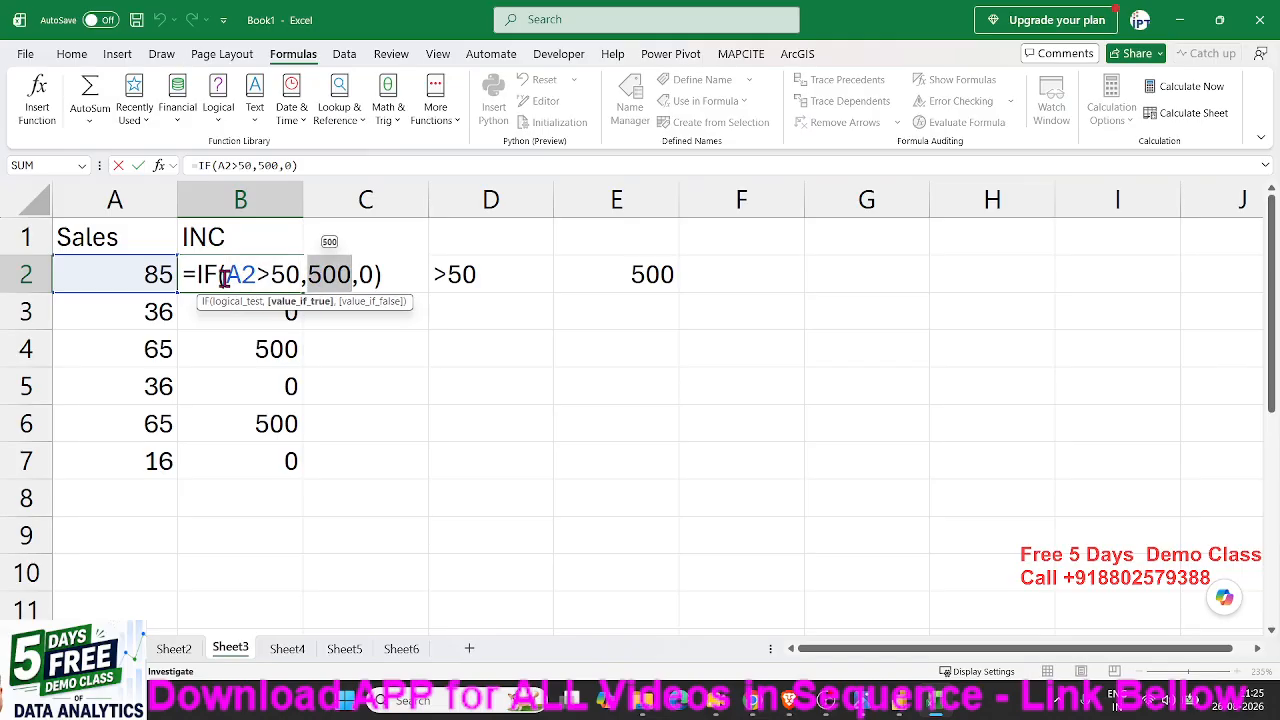
drag(224, 278, 301, 280)
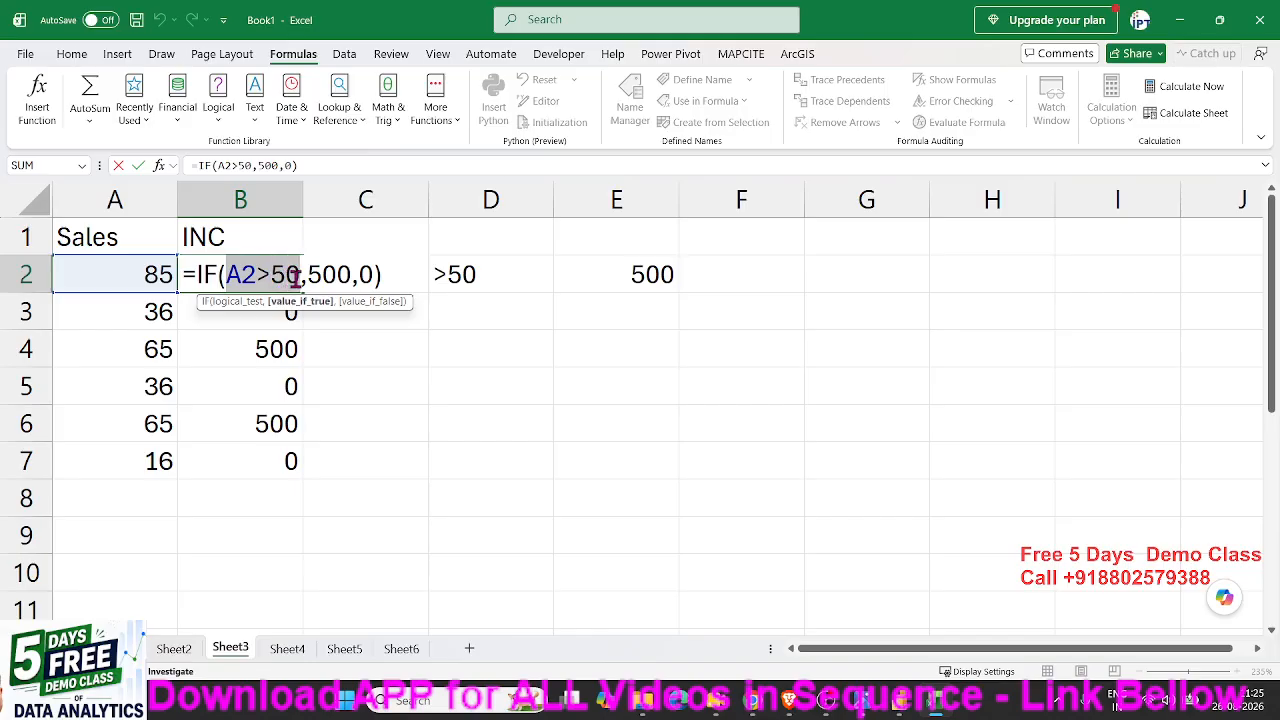
click(320, 279)
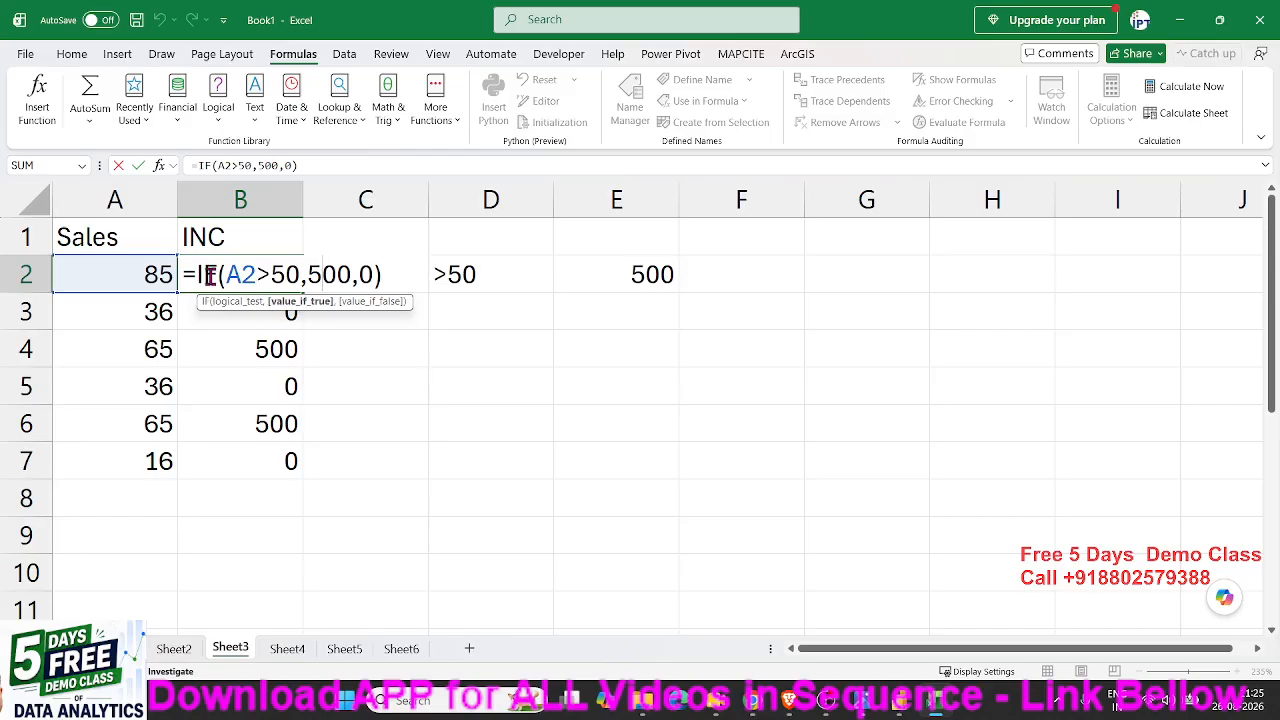
drag(226, 275, 286, 275)
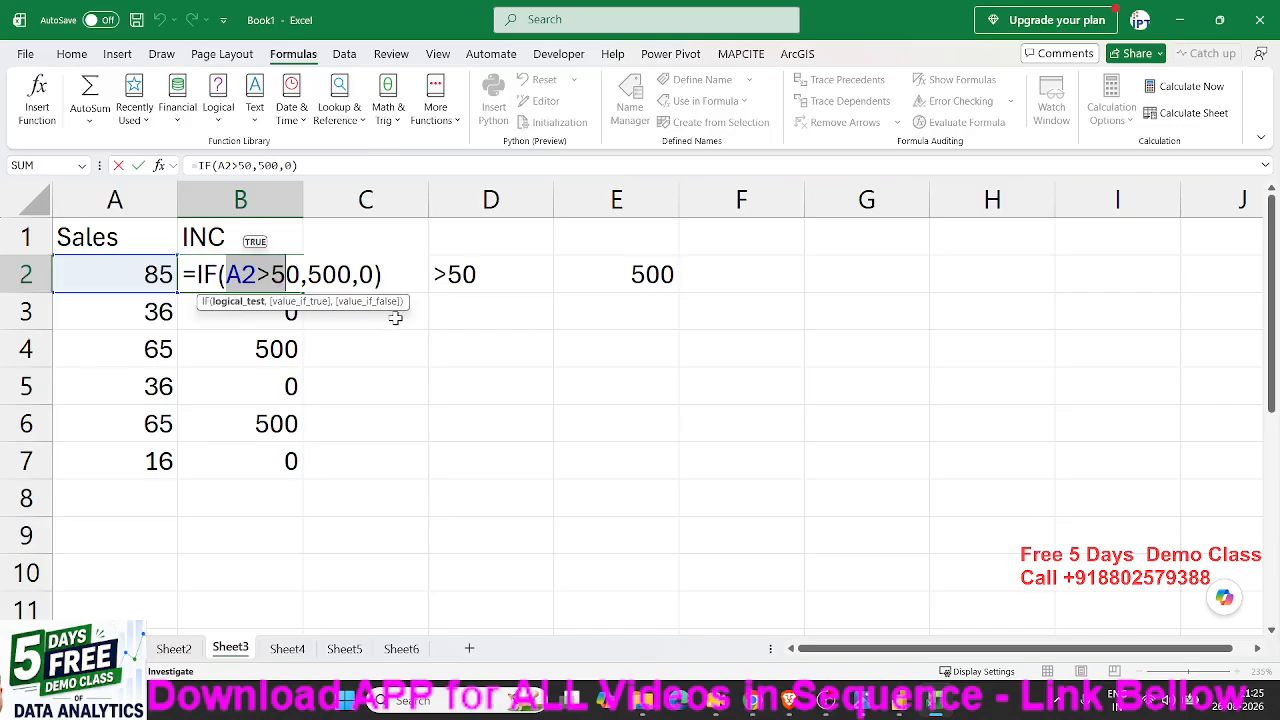
double_click(368, 276)
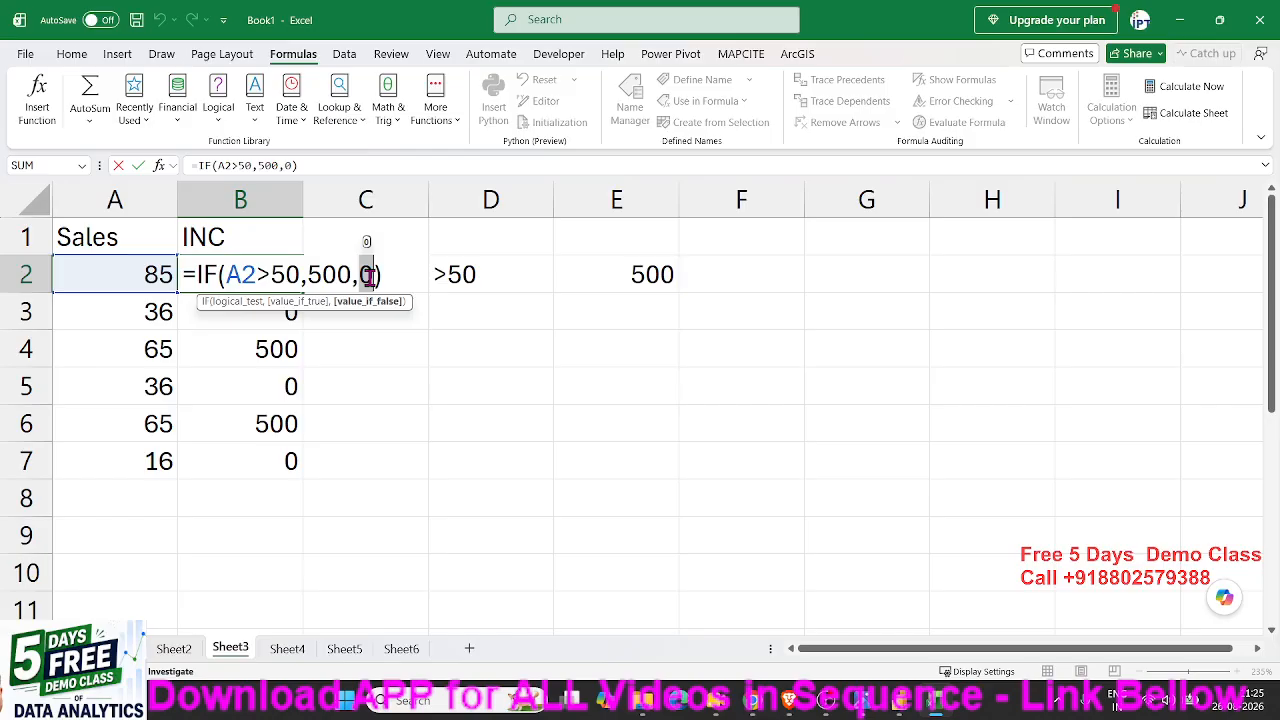
key(Return)
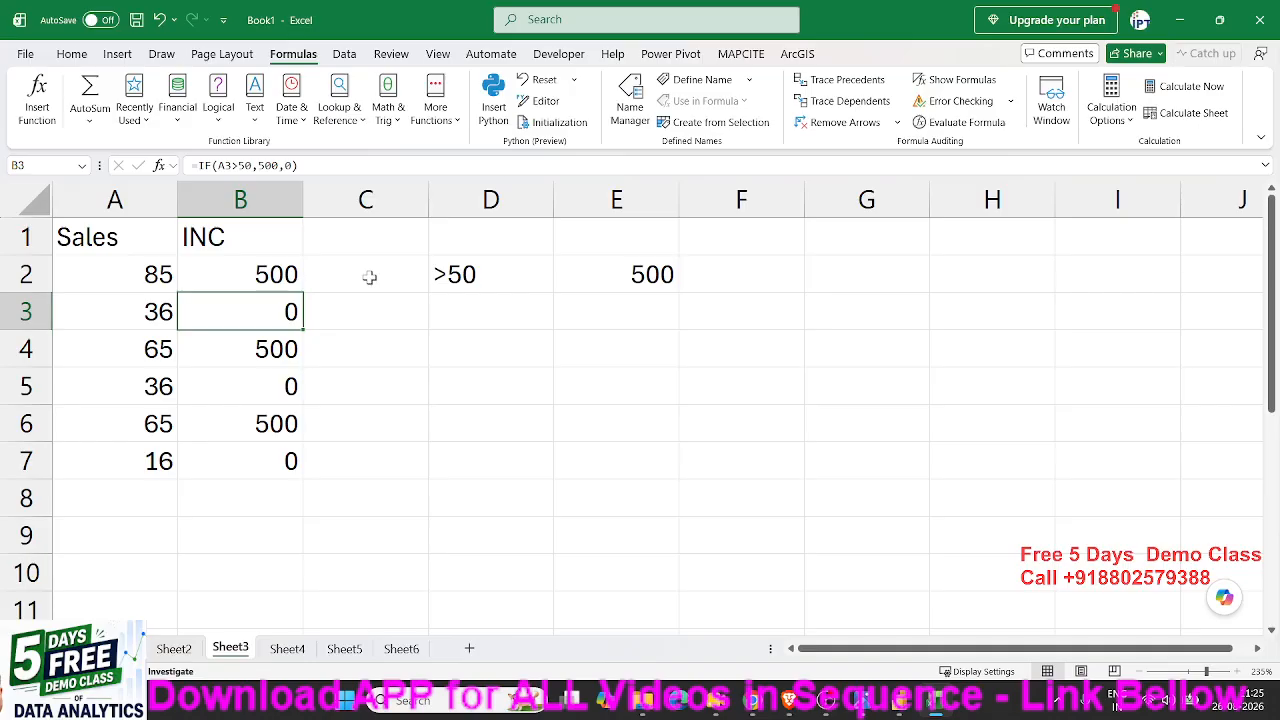
- Reopen the incentive formula in B2 to check its IF argument syntax, then close it unchanged
click(288, 347)
click(268, 278)
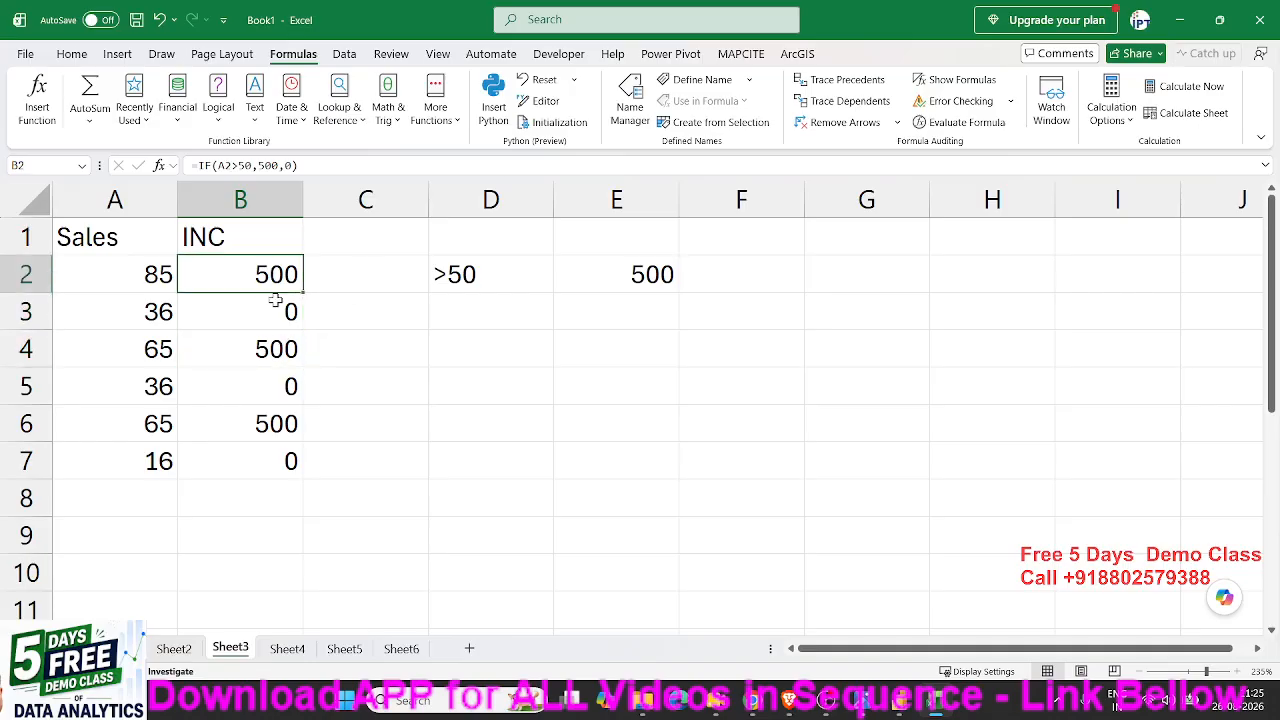
double_click(268, 282)
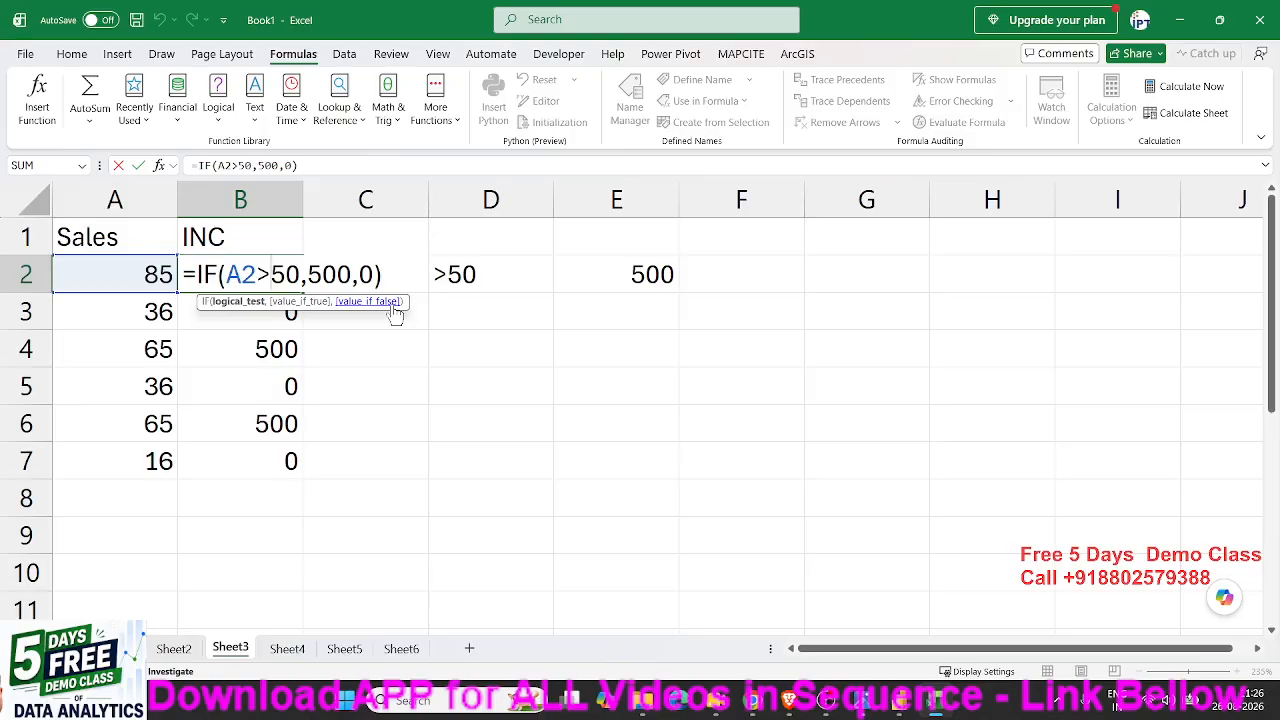
key(ctrl+Return)
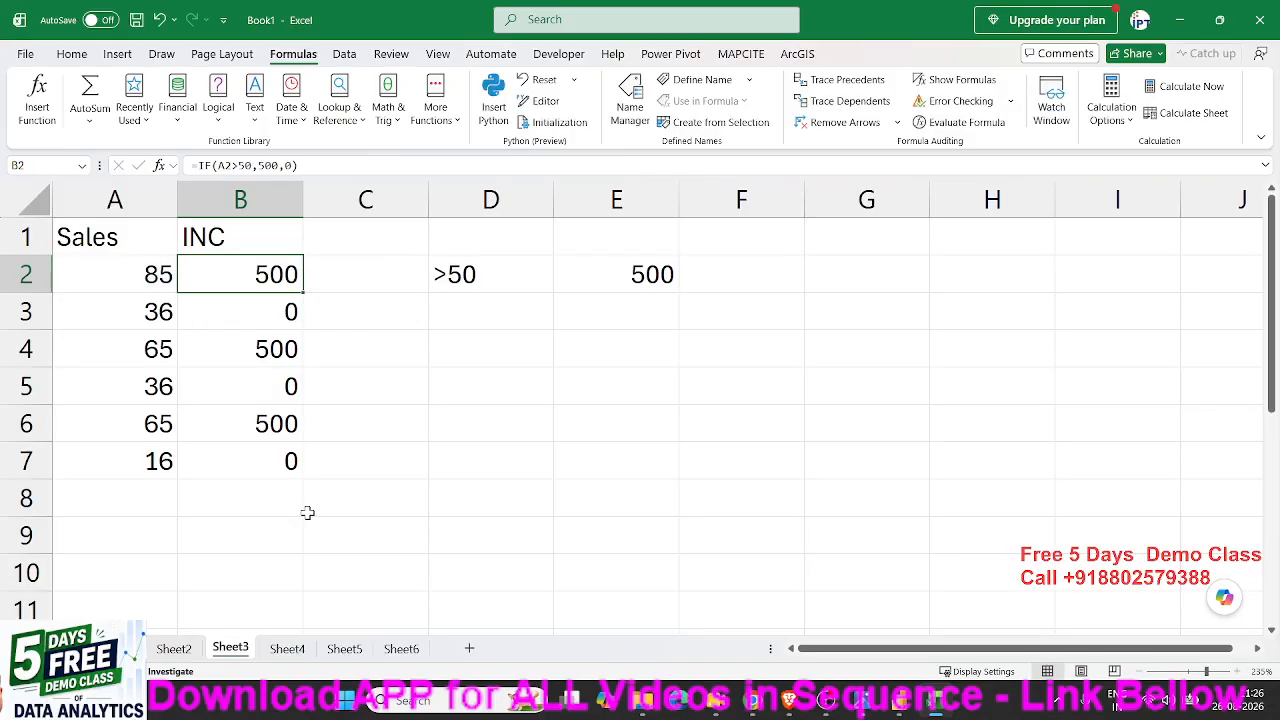
- Open the recent workbook 4.Yearly Sales Report
click(28, 55)
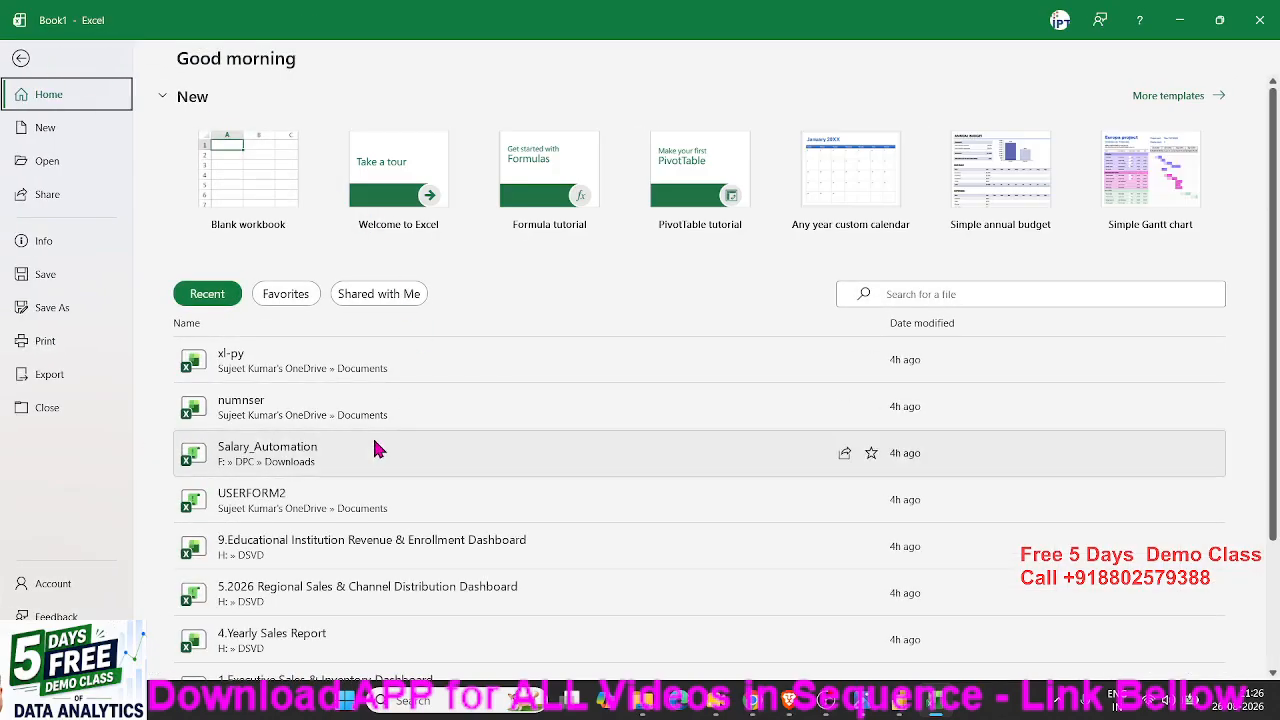
scroll(357, 512, down, 1)
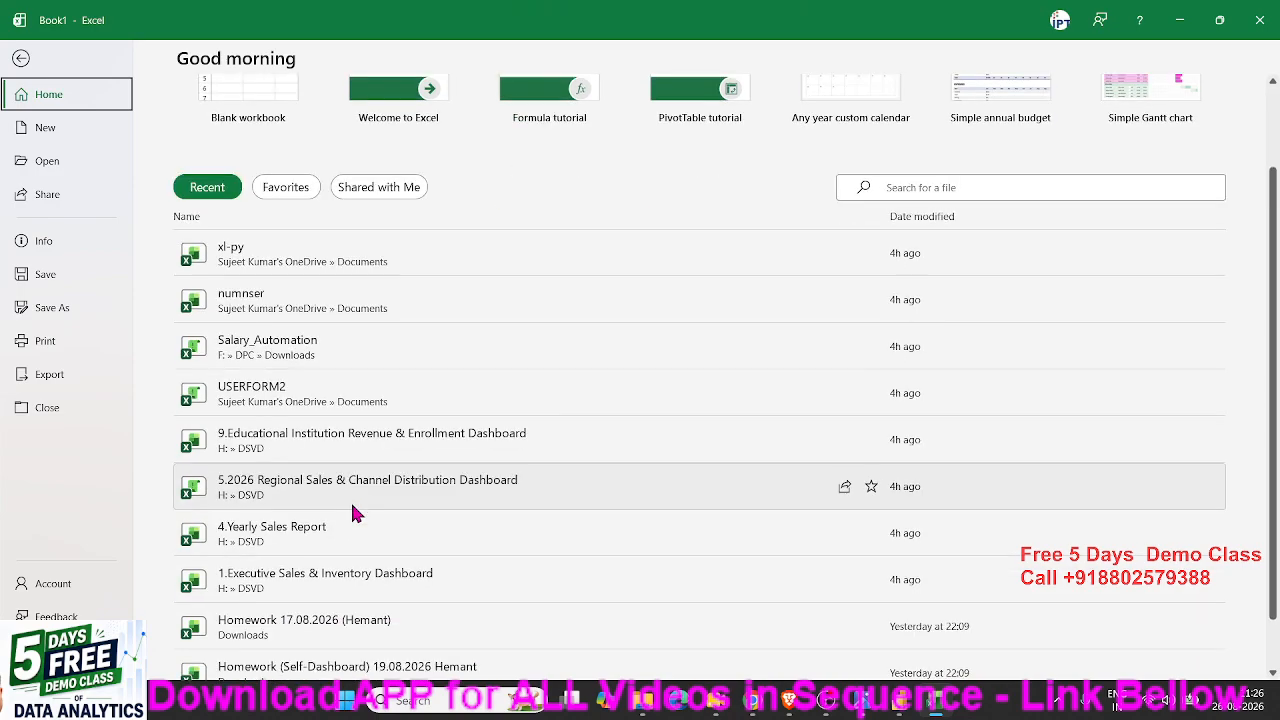
scroll(353, 514, down, 1)
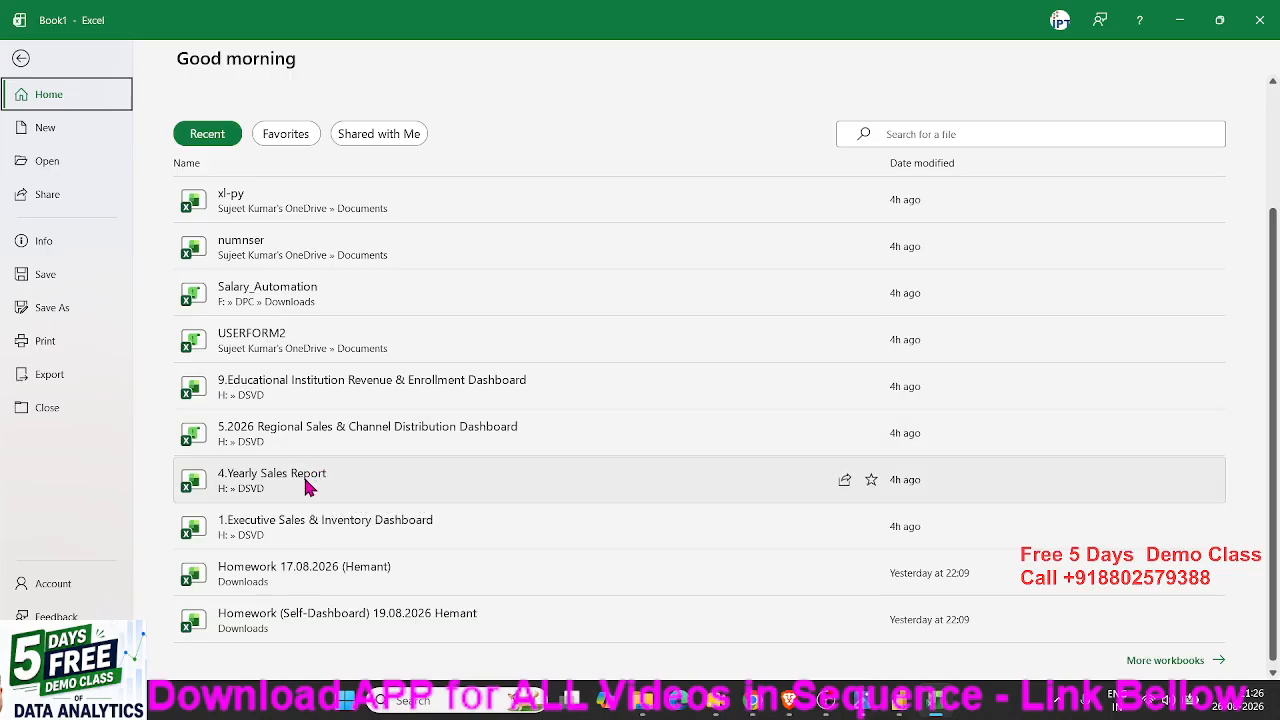
click(307, 487)
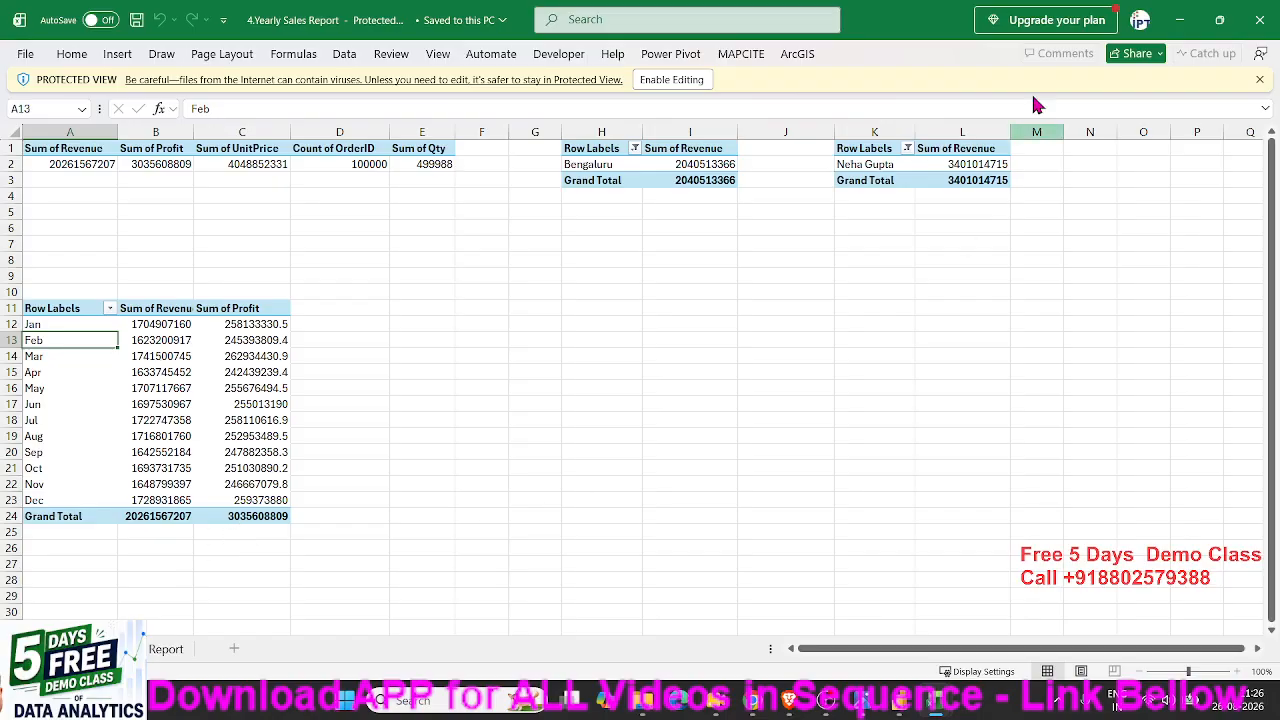
- Open the recent workbook 9.Educational Institution Revenue & Enrollment Dashboard
click(28, 55)
click(50, 158)
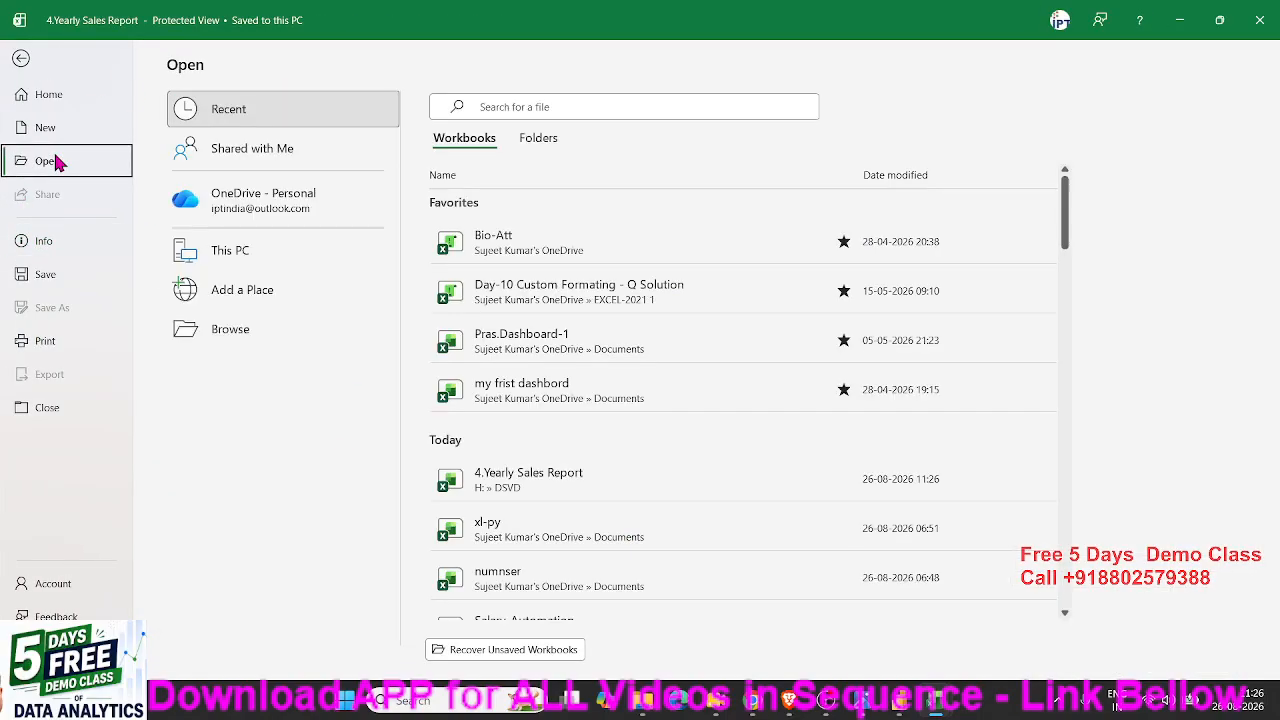
scroll(600, 472, down, 3)
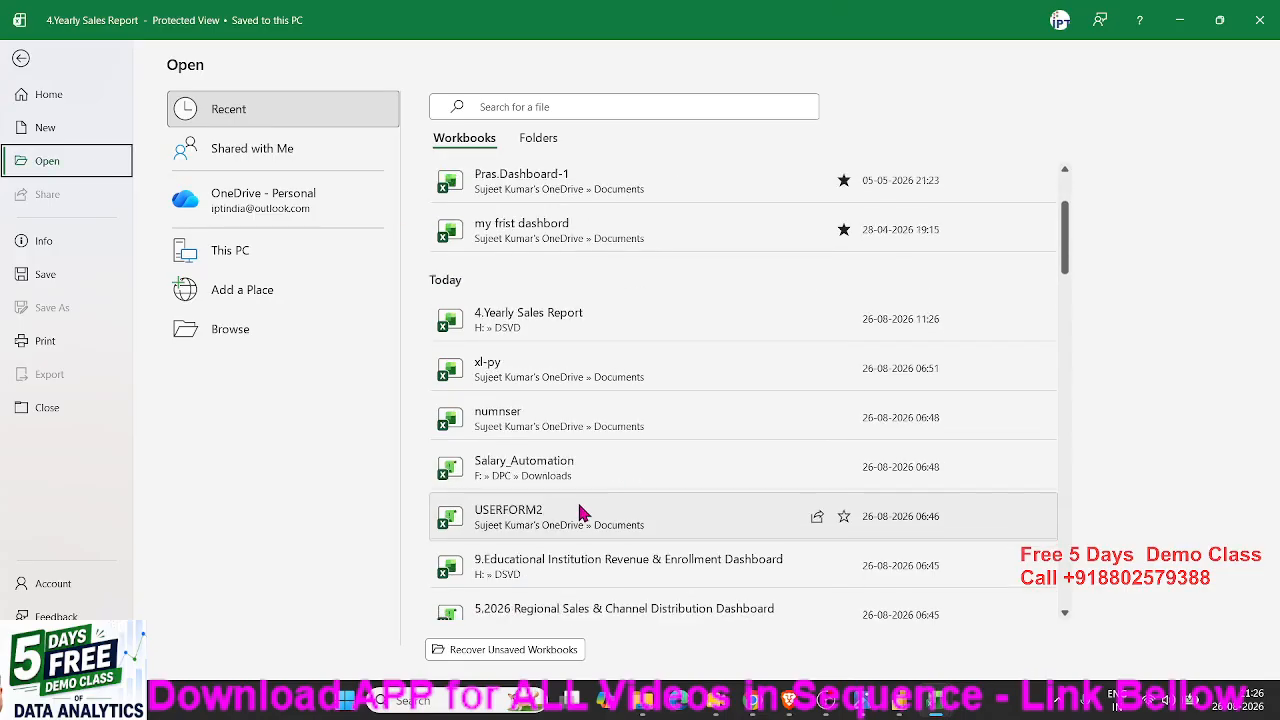
scroll(549, 487, down, 1)
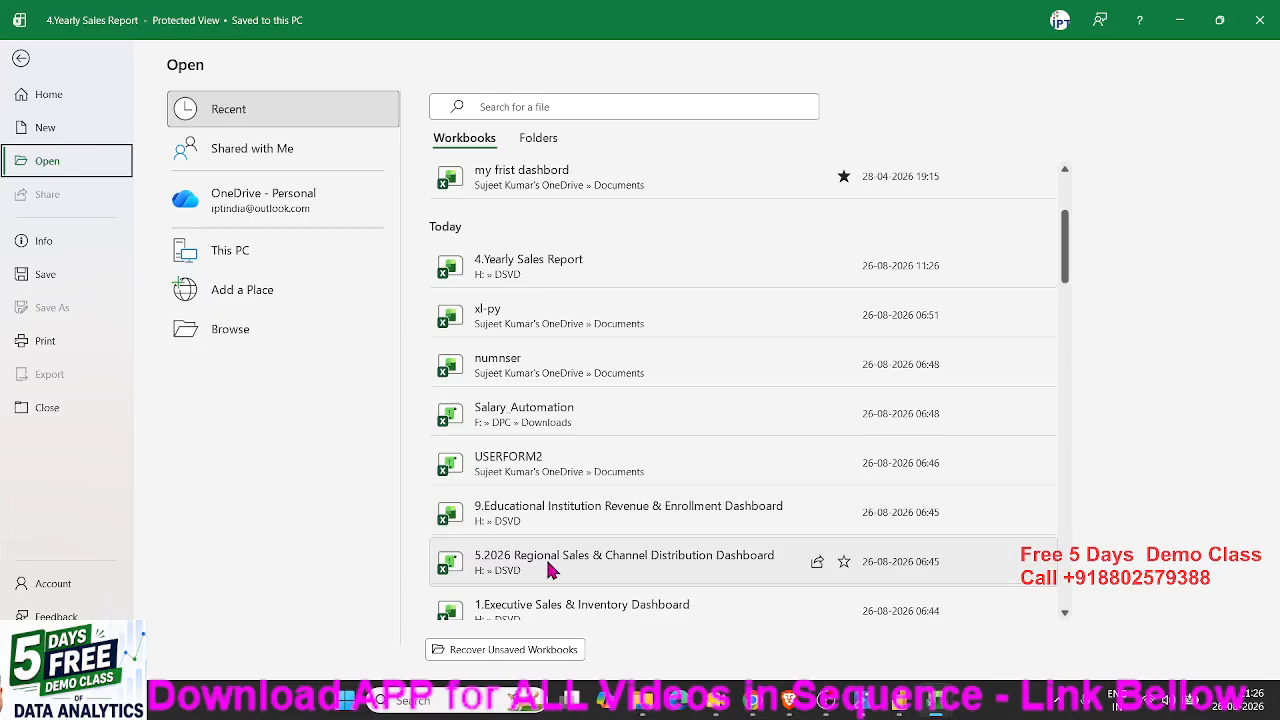
click(531, 521)
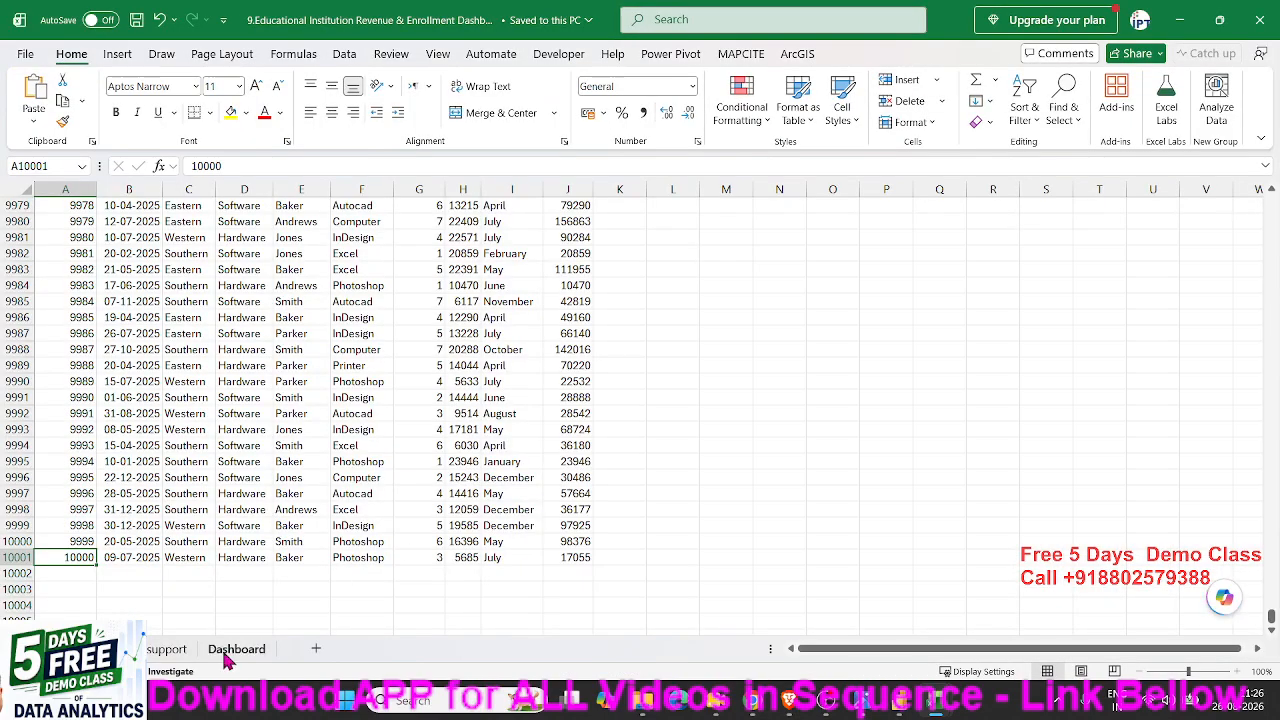
- Check the last records of the enrollment data and return to the Student_ID header in A1
click(387, 463)
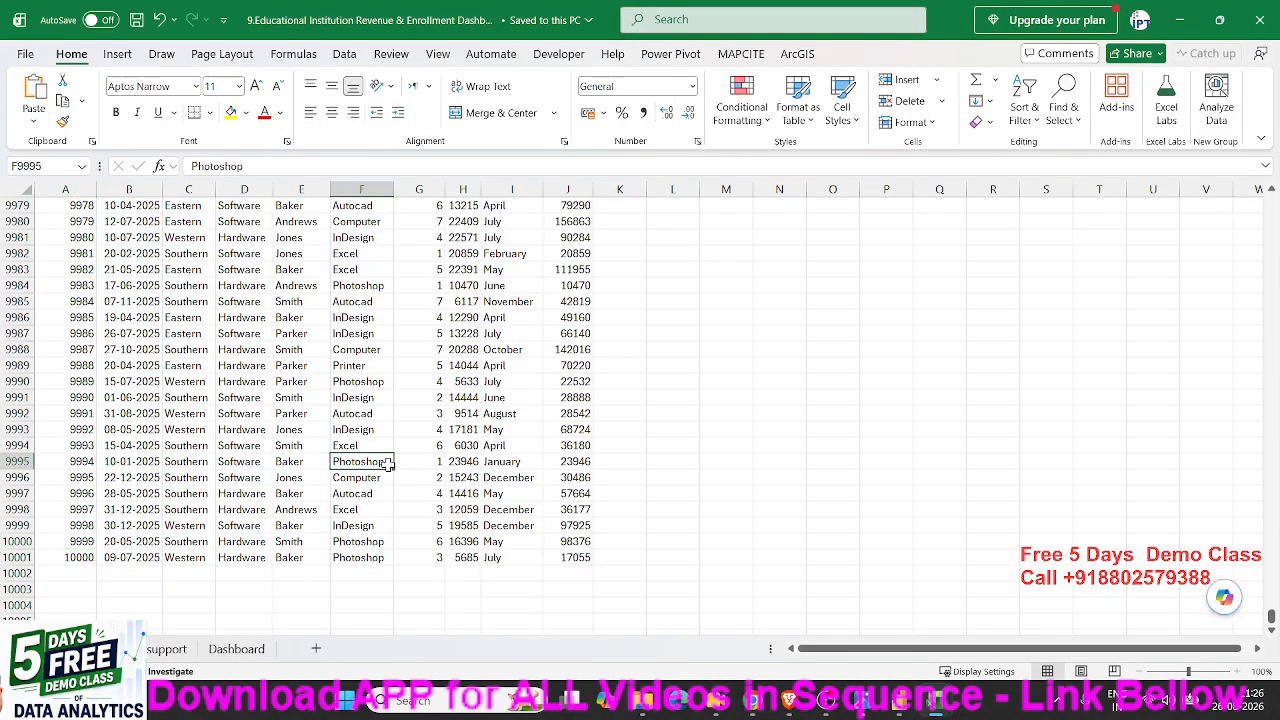
key(ctrl+Up)
key(Left)
key(ctrl+Down)
key(Left)
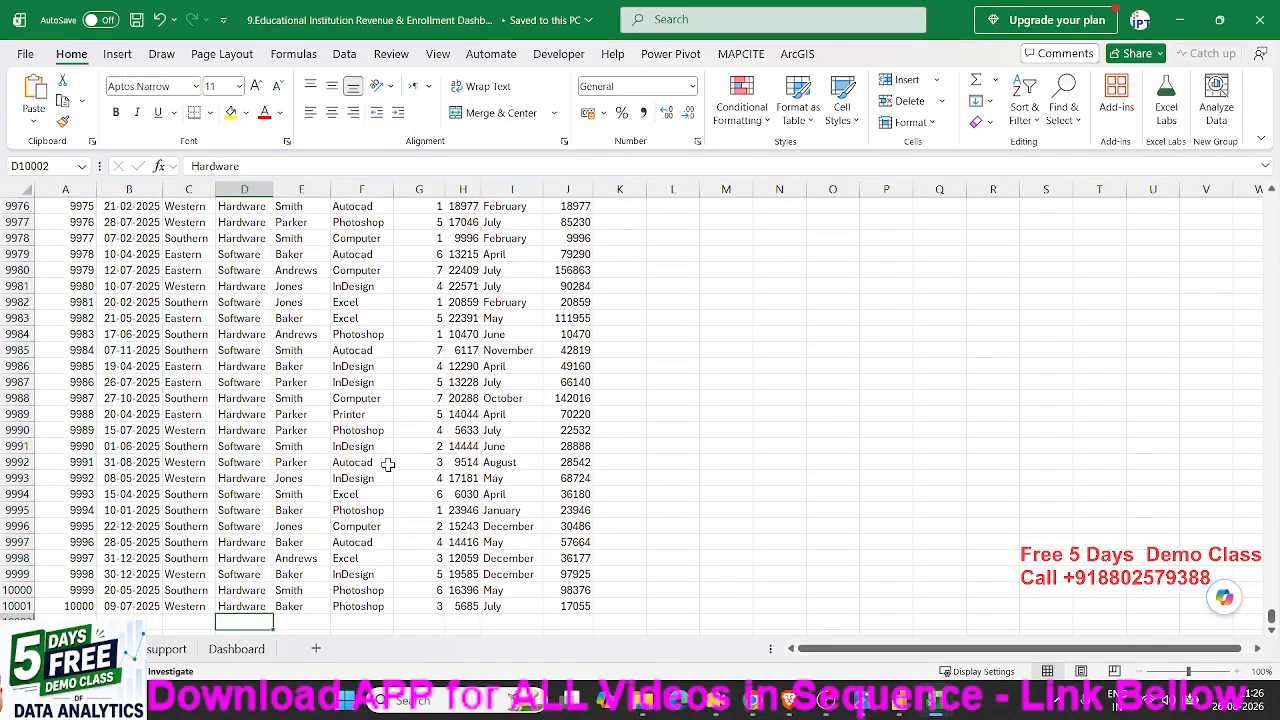
key(Left)
key(Left)
key(Left)
key(ctrl+Up)
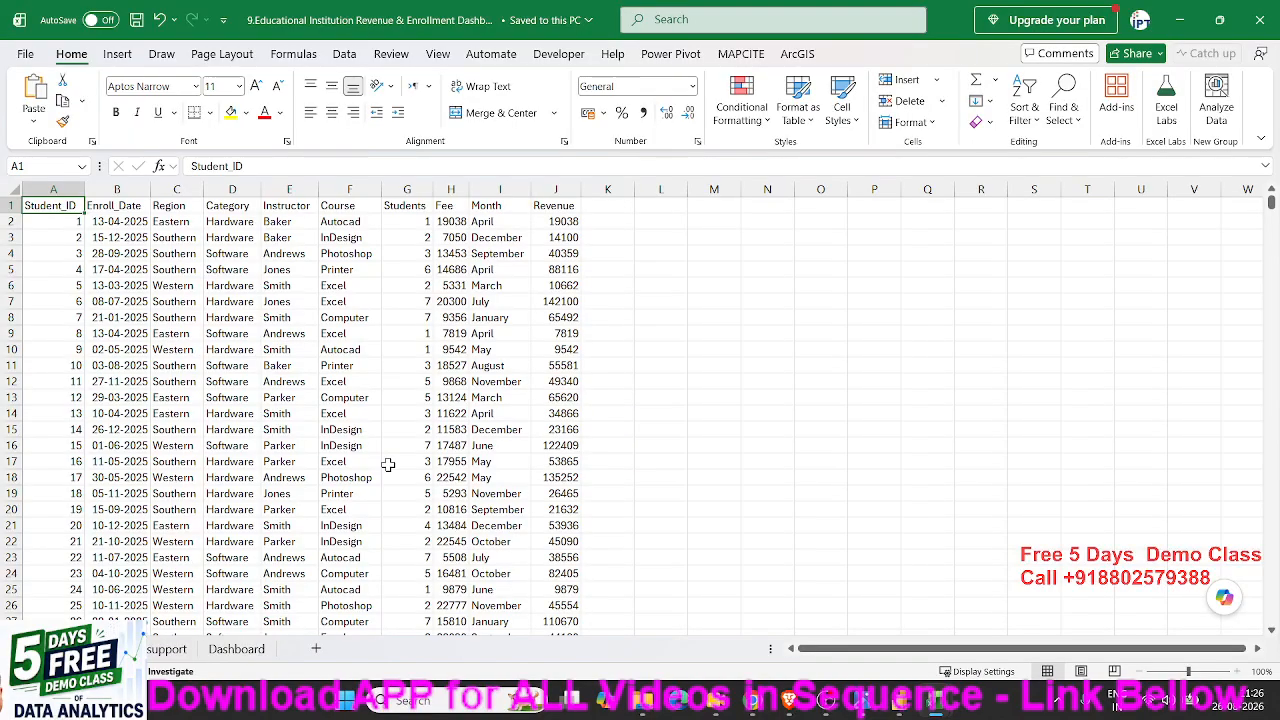
- Look across the enrollment data columns from Student_ID to Revenue, ending on the first revenue value in J2
key(Right)
key(Right)
key(Right)
key(Right)
key(Right)
key(Right)
key(Right)
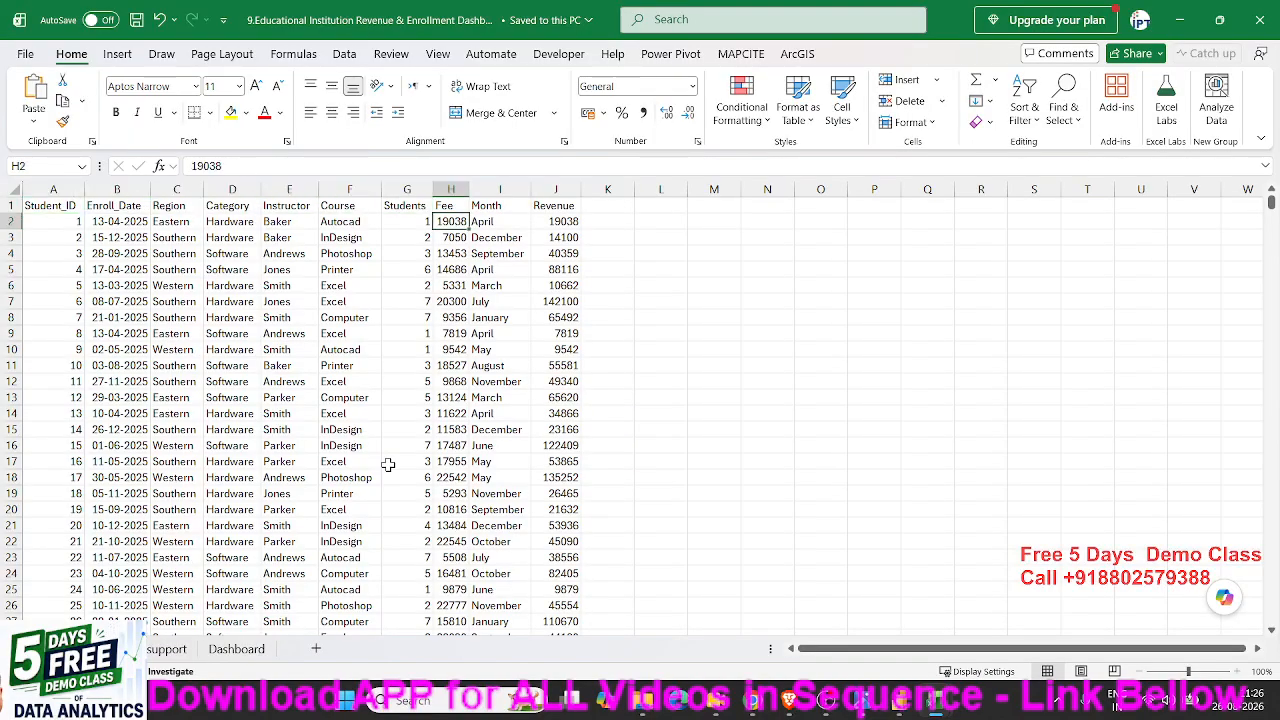
- Add a TAX header in K1, beside the Revenue column of the enrollment data
key(Right)
key(Right)
key(Down)
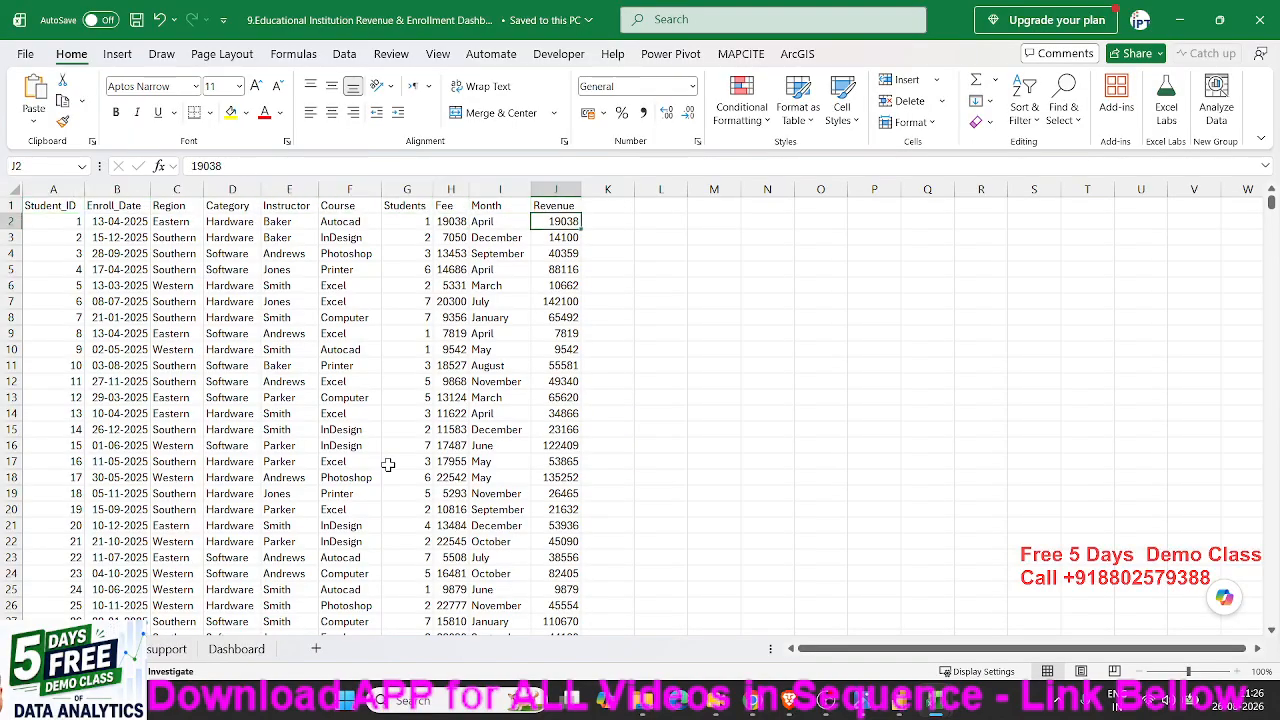
key(ctrl+Down)
key(ctrl+Up)
key(Right)
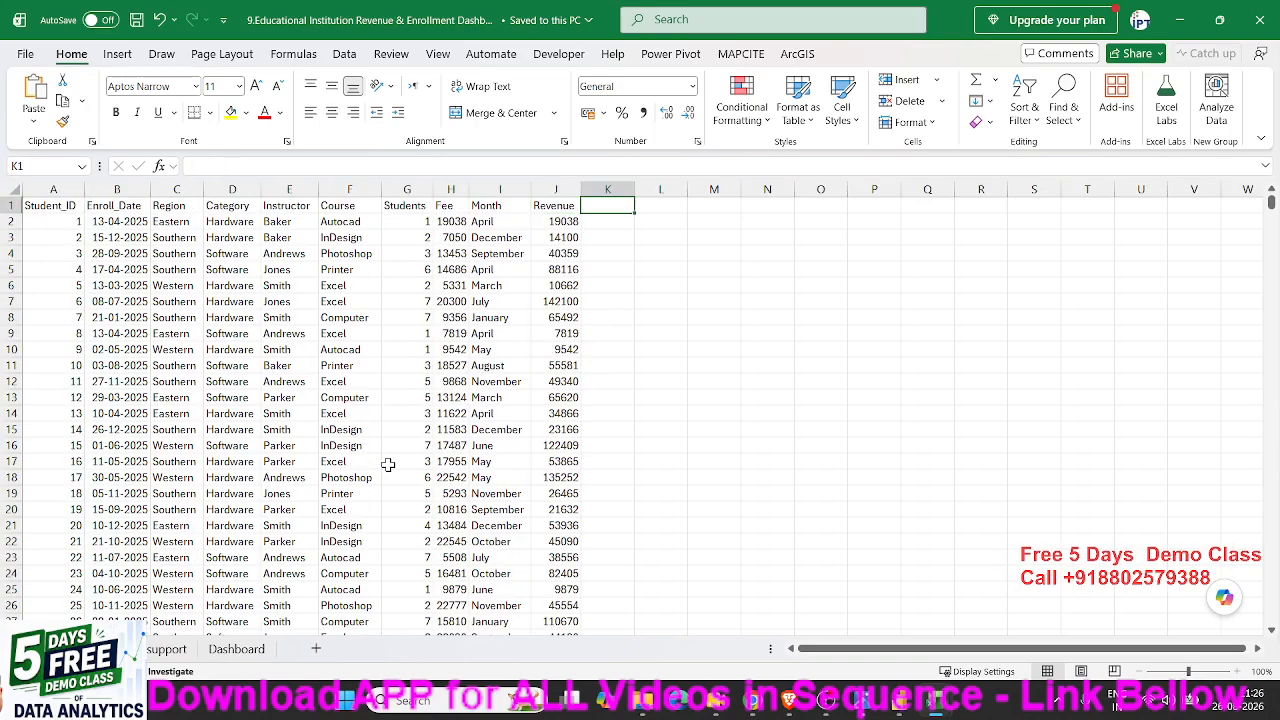
text(TAX)
key(Return)
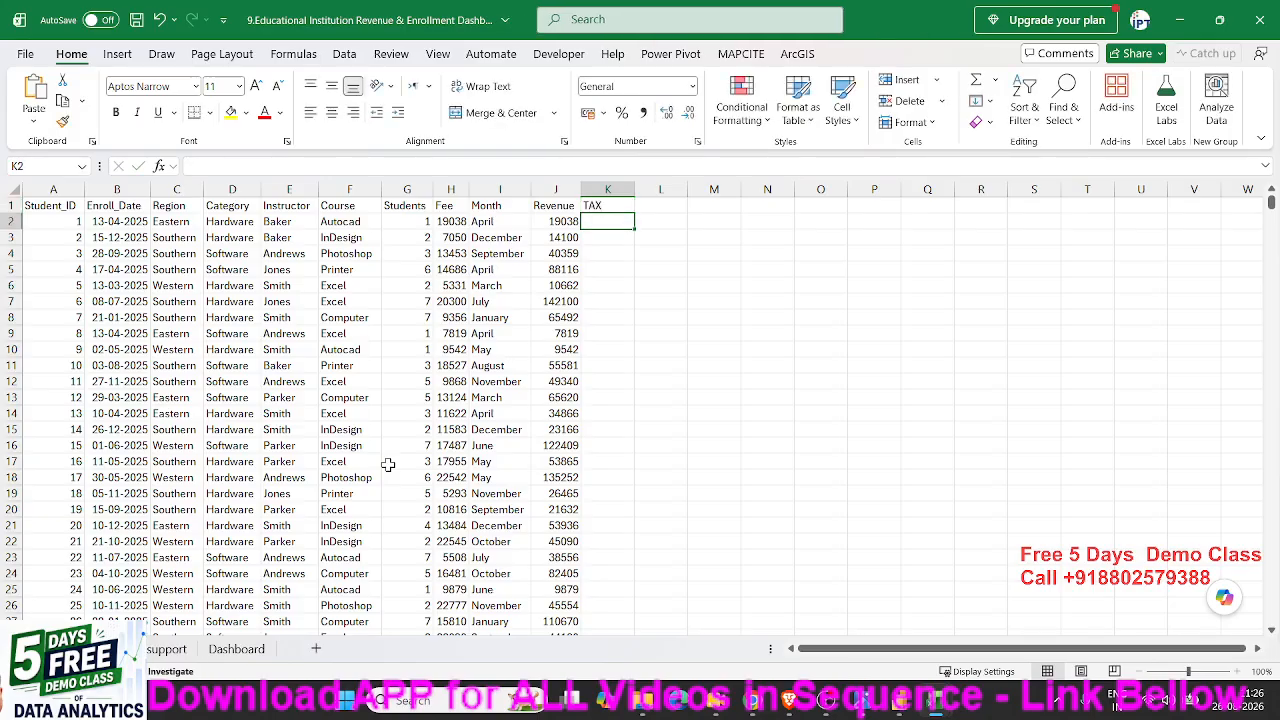
- Calculate a flat 12% tax on the first revenue value in K2 with the formula =J2*12%
scroll(390, 465, up, 2)
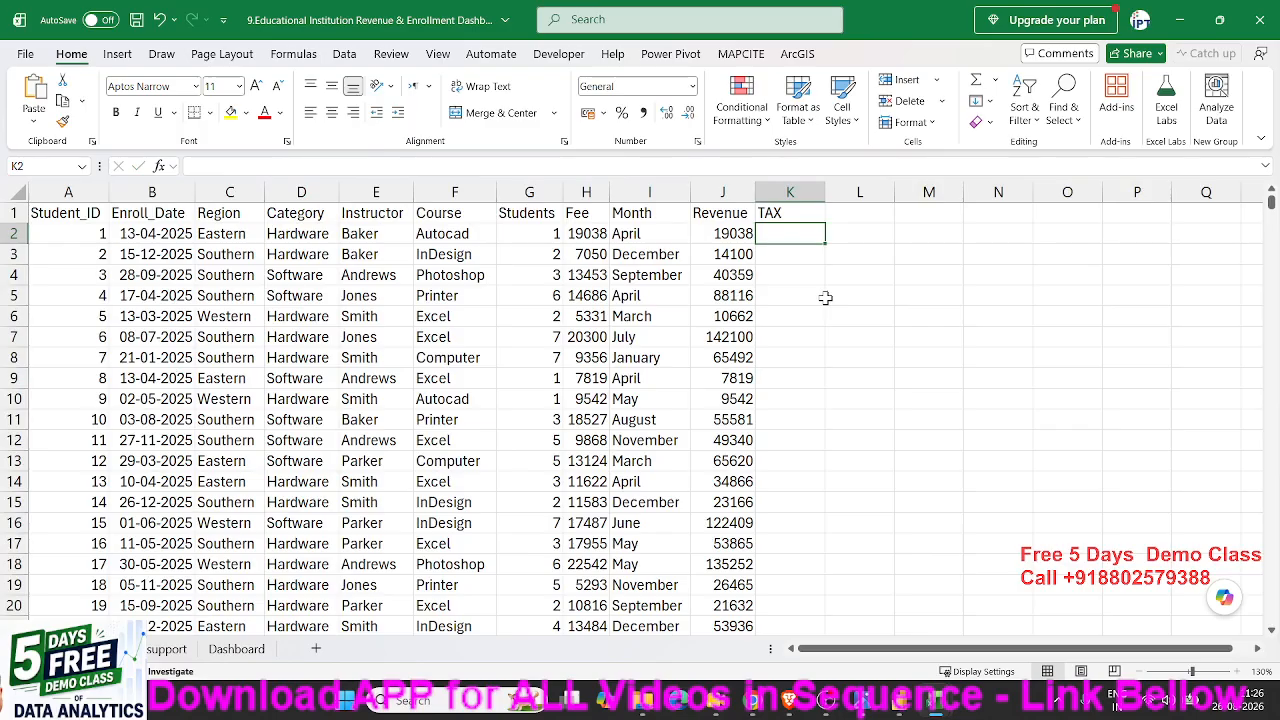
text(=)
key(Left)
text(*)
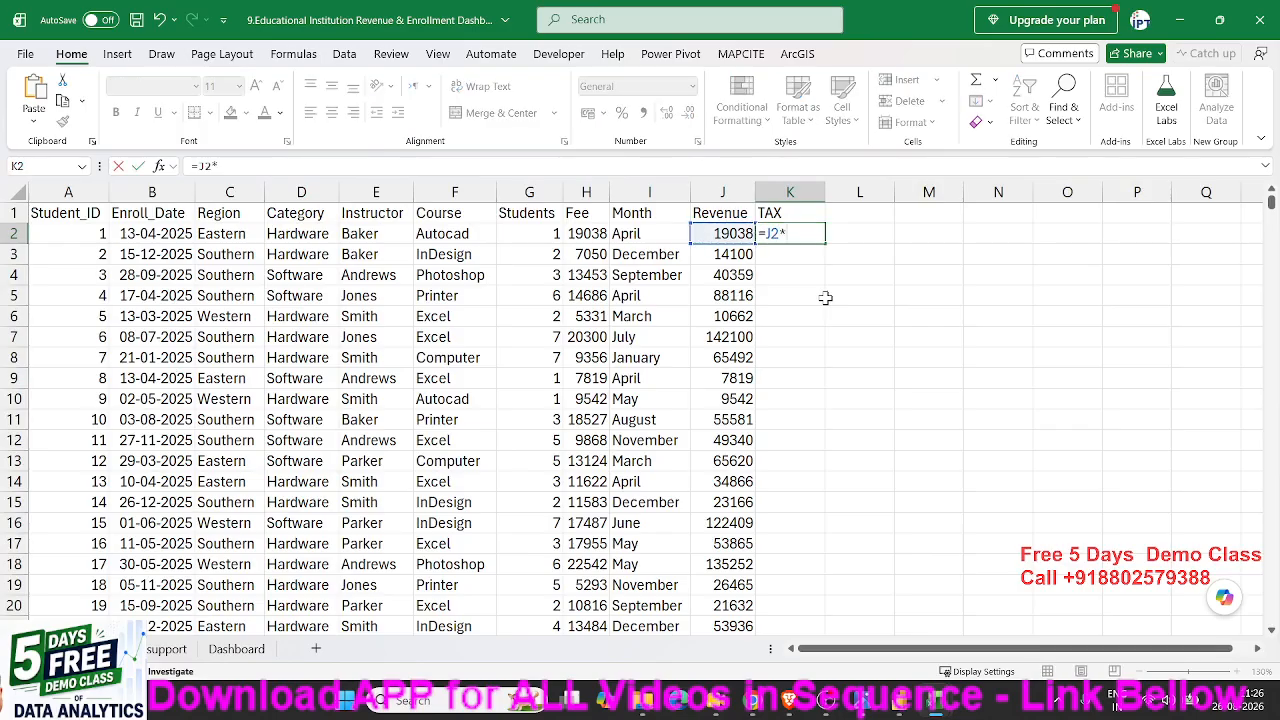
text(12%)
key(Return)
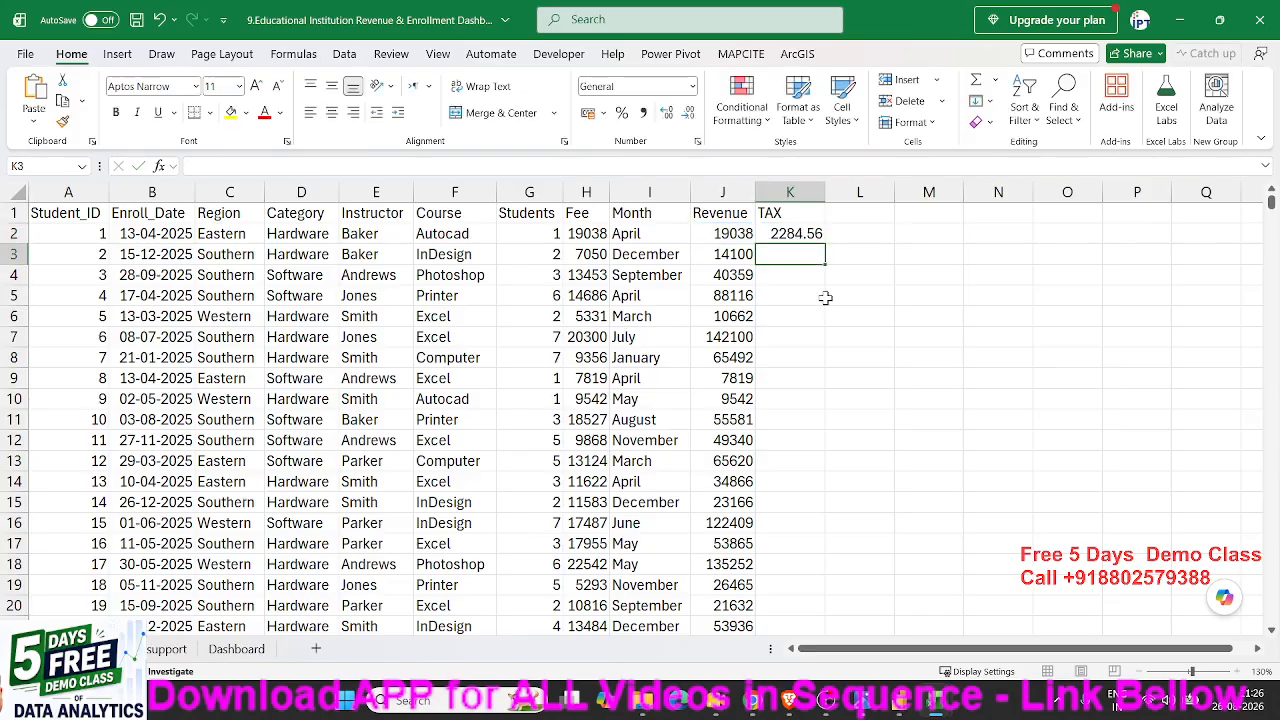
- Fill the flat 12% tax formula down the TAX column, and clear the filled values
key(Up)
click(829, 249)
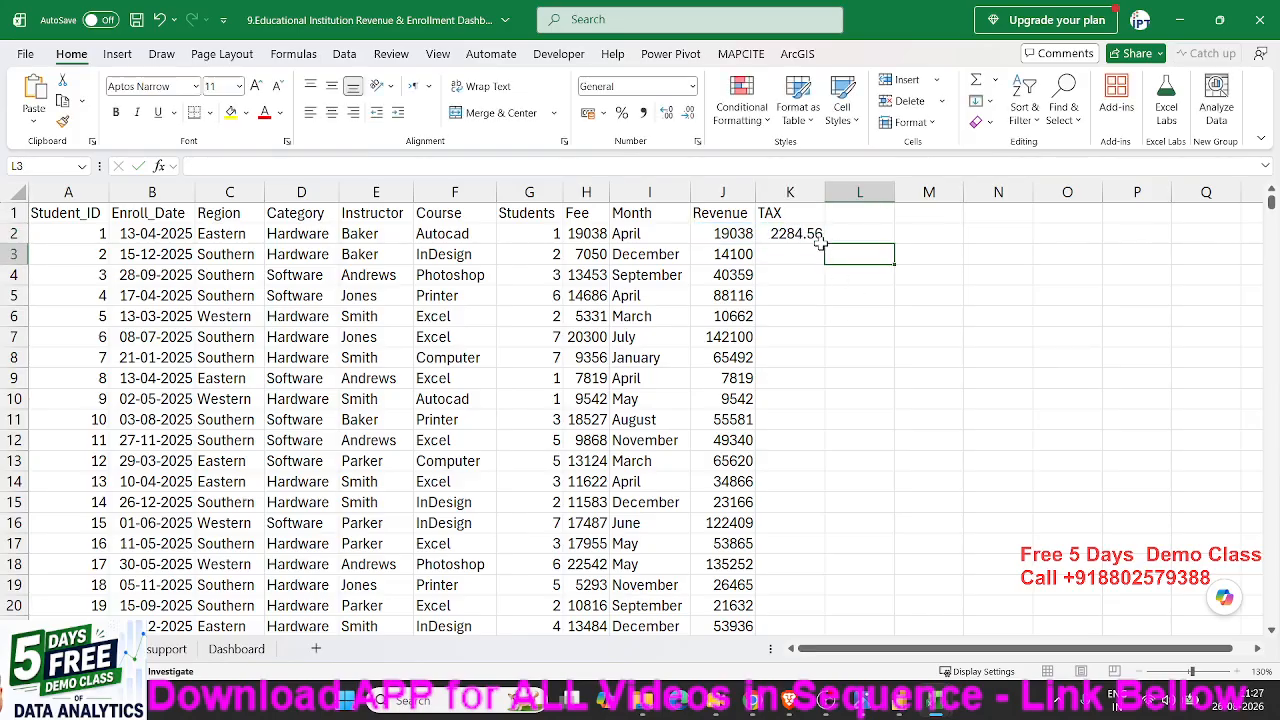
click(820, 241)
double_click(829, 245)
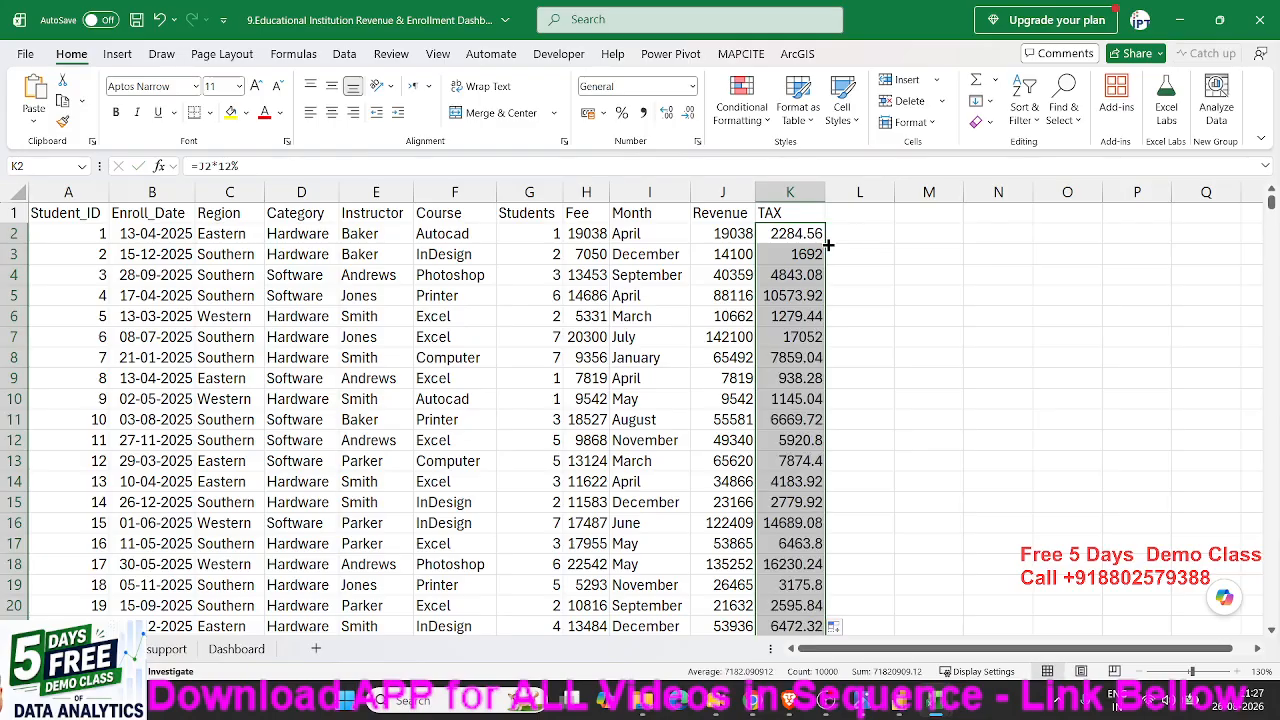
key(Delete)
key(Left)
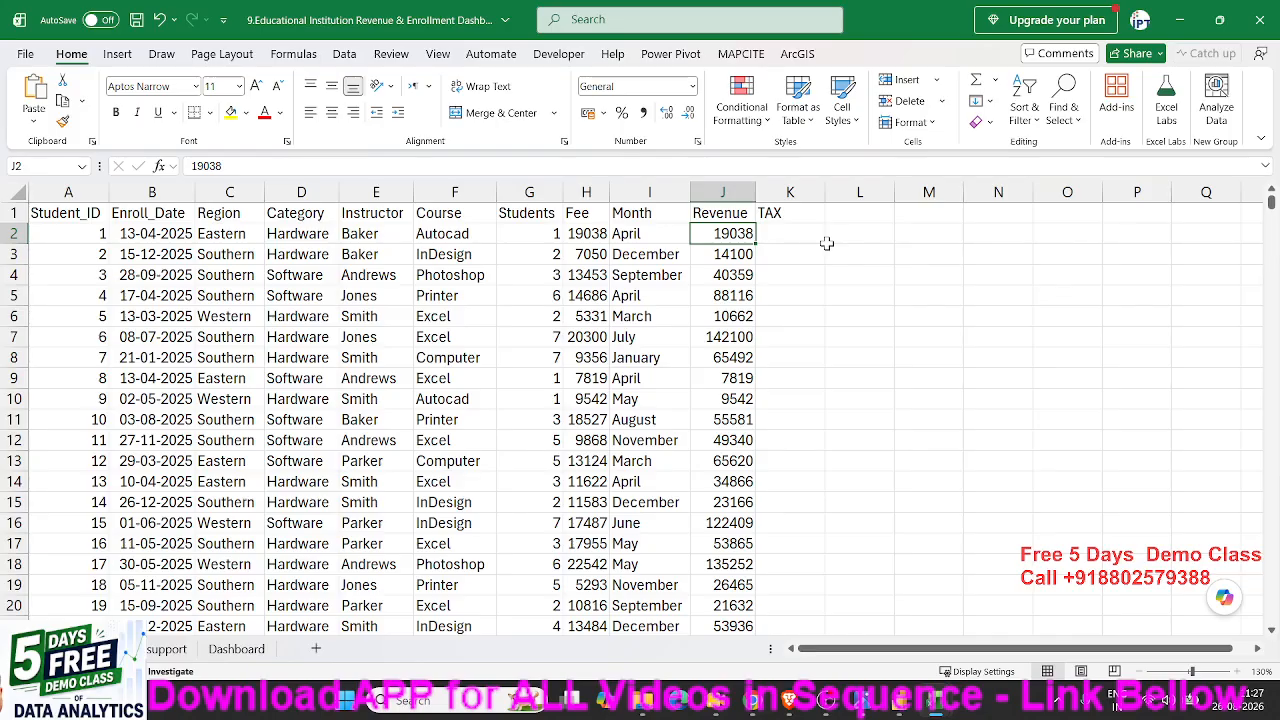
- Enter =IF(J2>20000,J2*12%,J2*5%) in K2 to tax revenue above 20000 at 12% and the rest at 5%
key(Right)
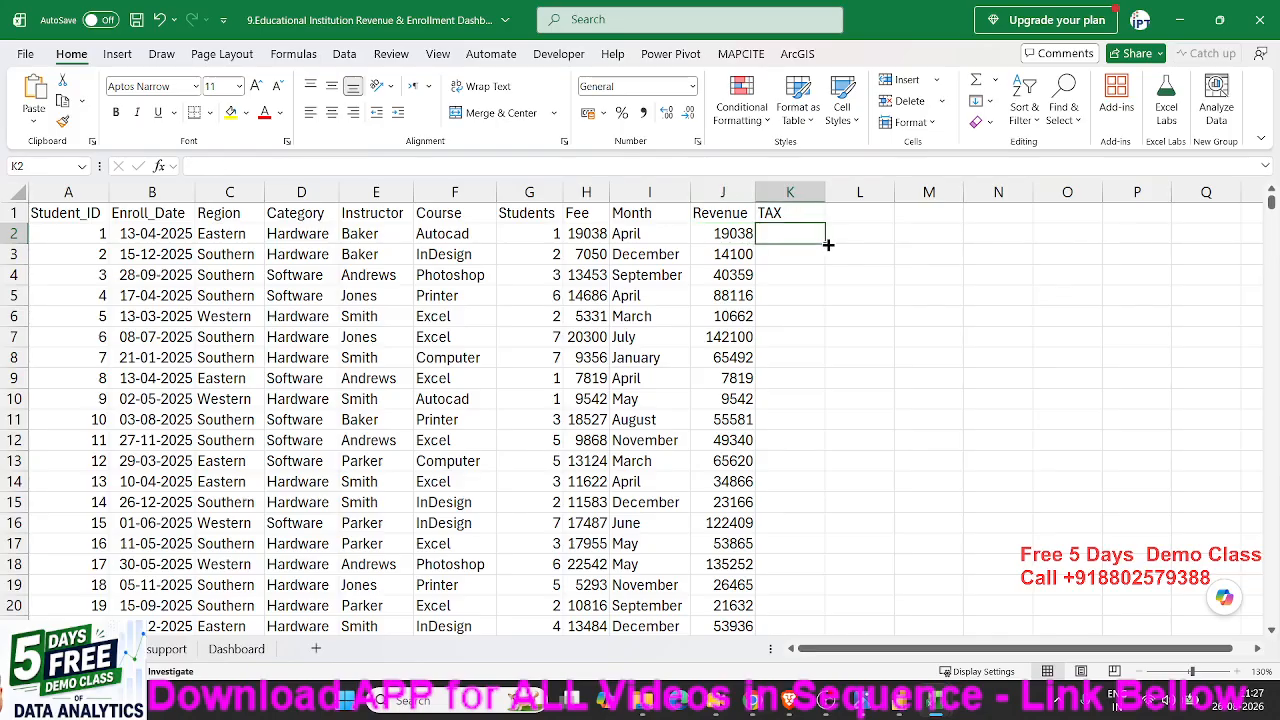
text(=IF()
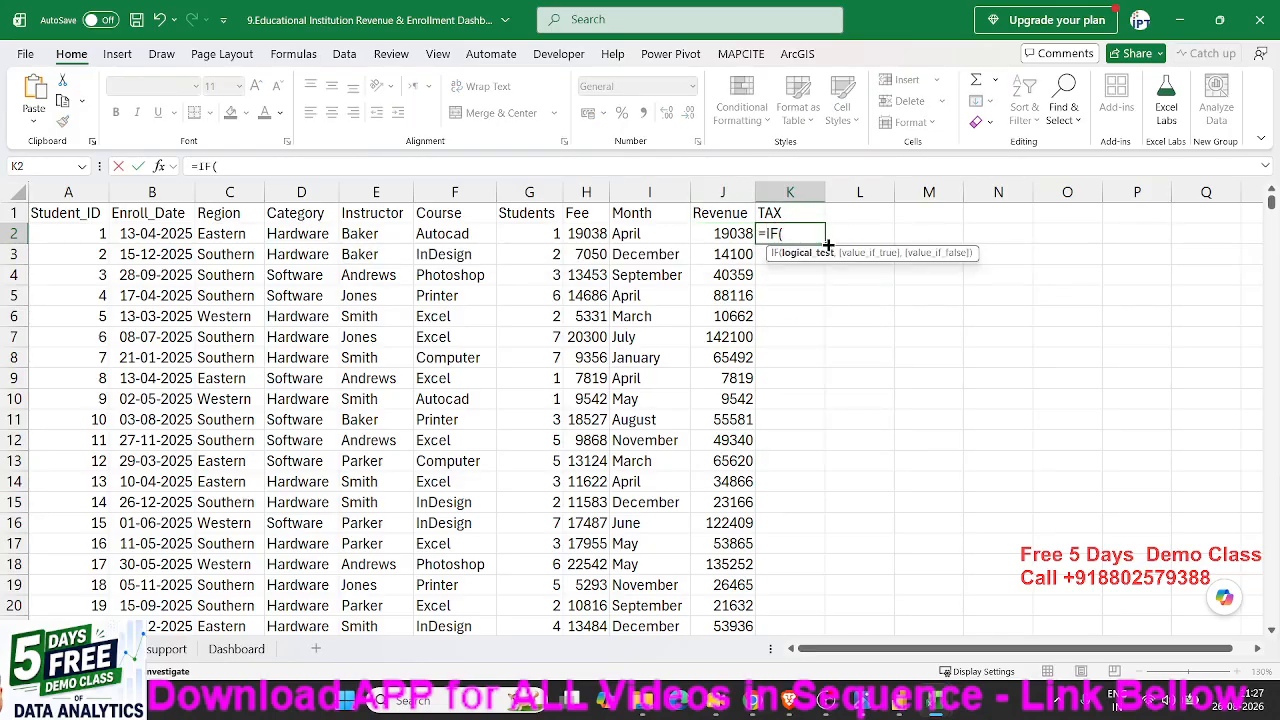
click(745, 233)
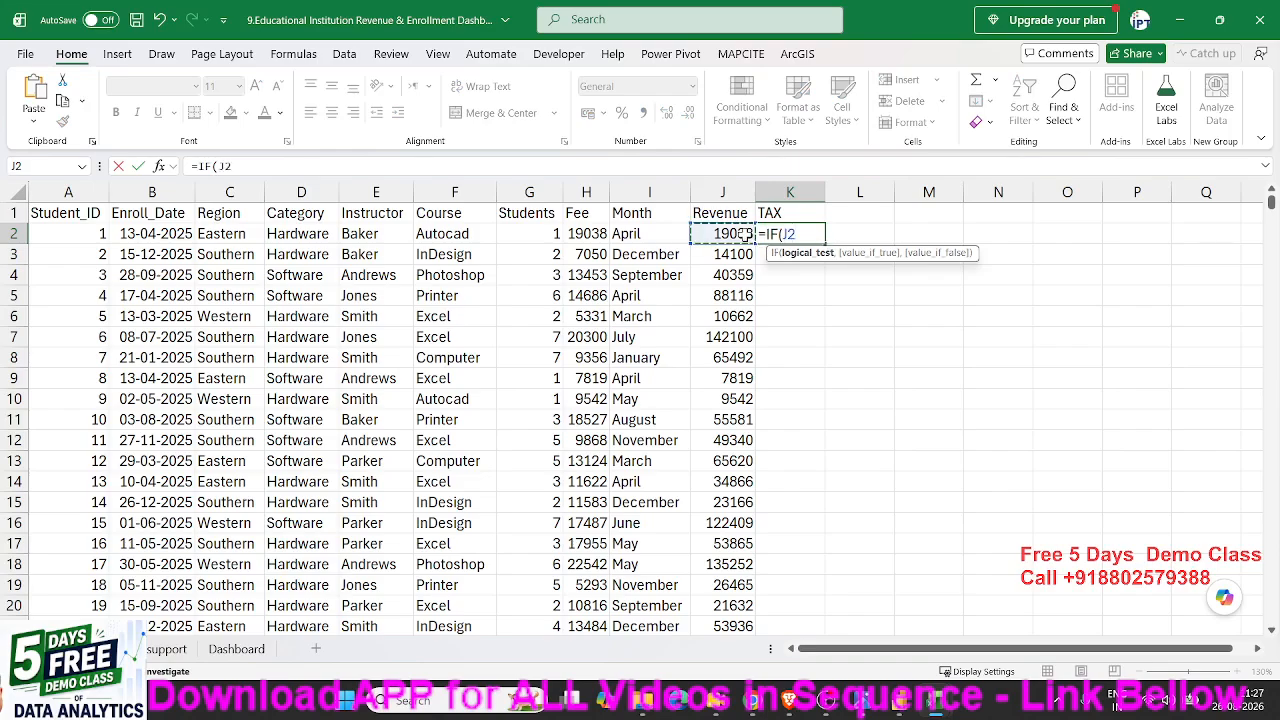
text(>20000)
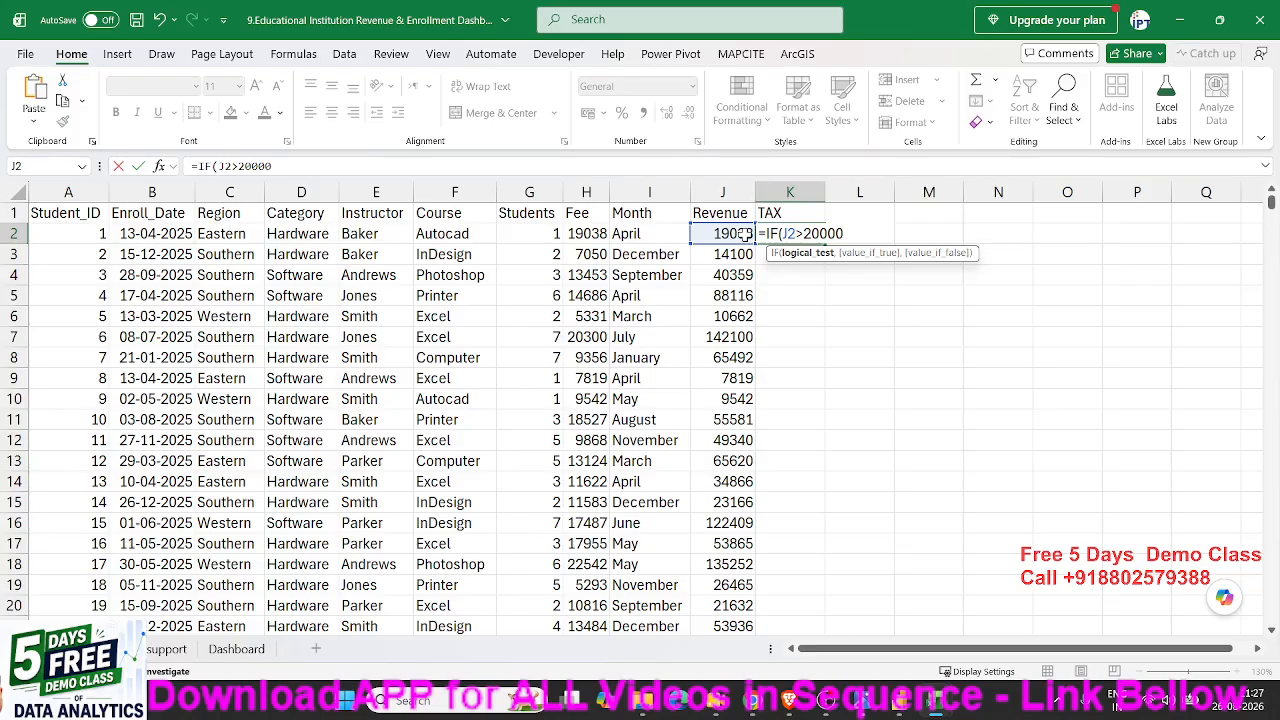
text(,)
click(745, 233)
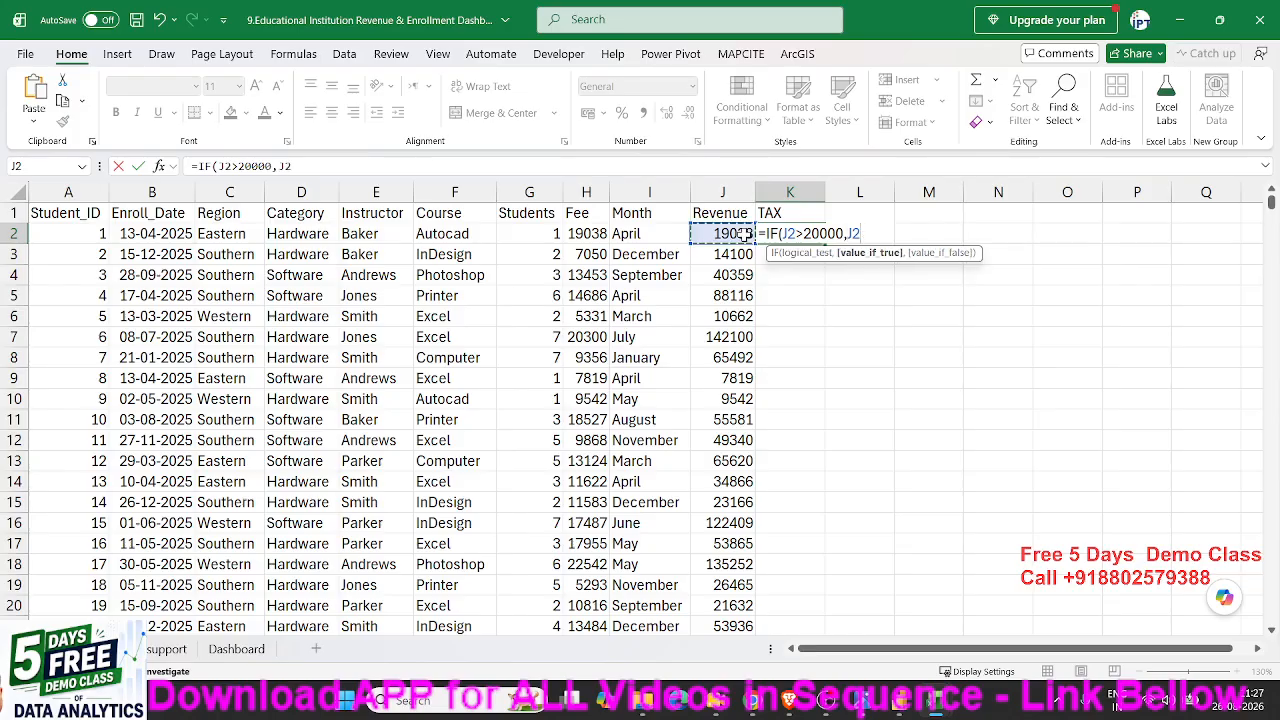
text(*12%,)
click(745, 233)
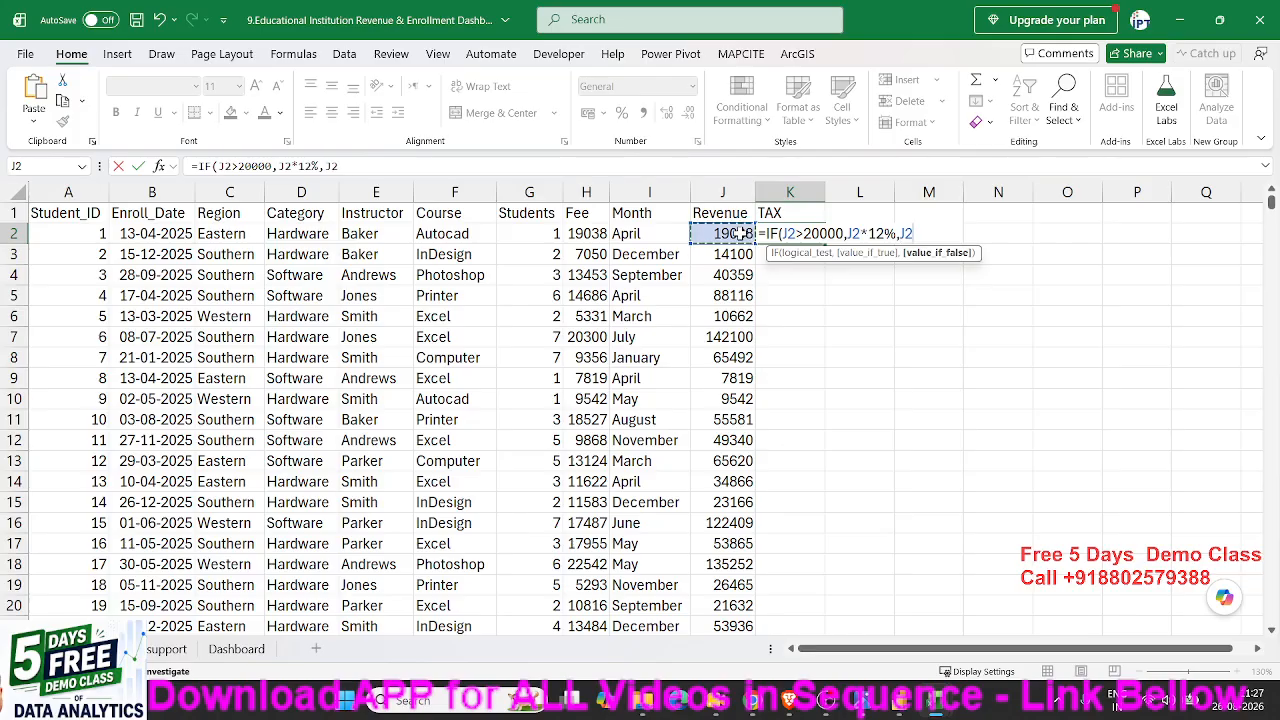
text(*5%)
key(Return)
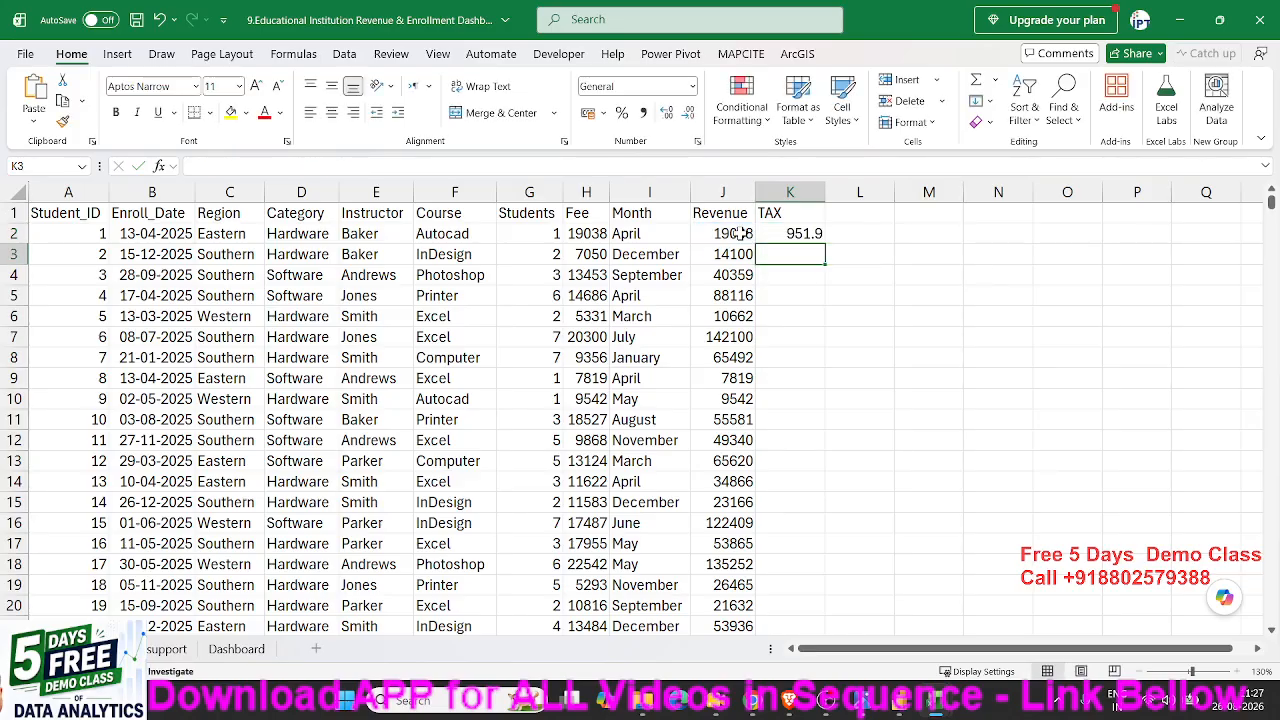
- Fill the IF tax formula from K2 down the whole TAX column and review the calculated rows
key(Up)
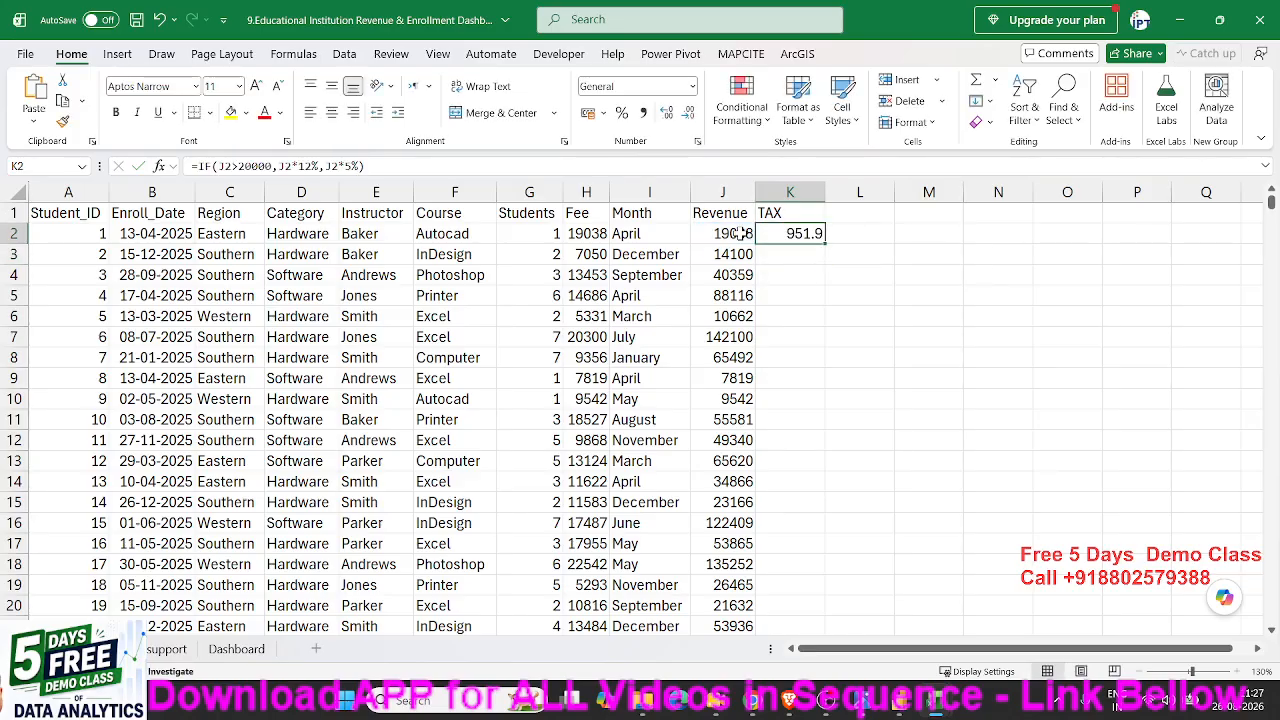
double_click(826, 244)
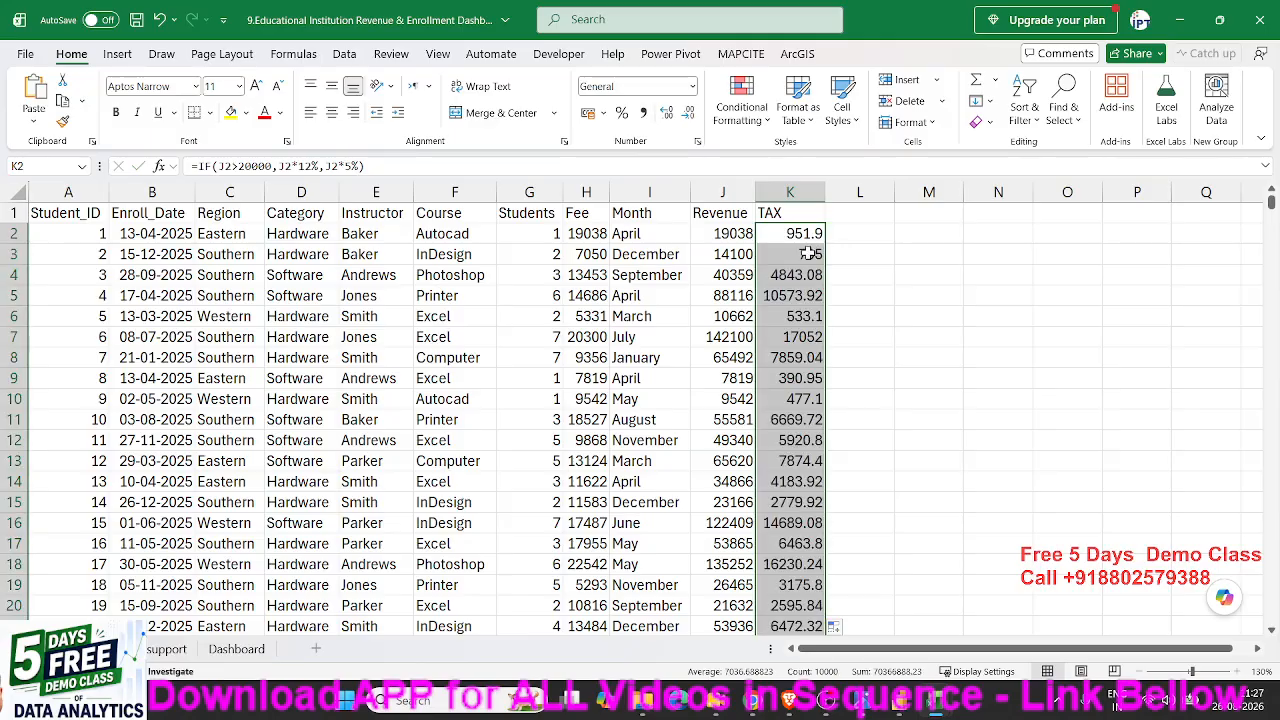
scroll(790, 295, down, 13)
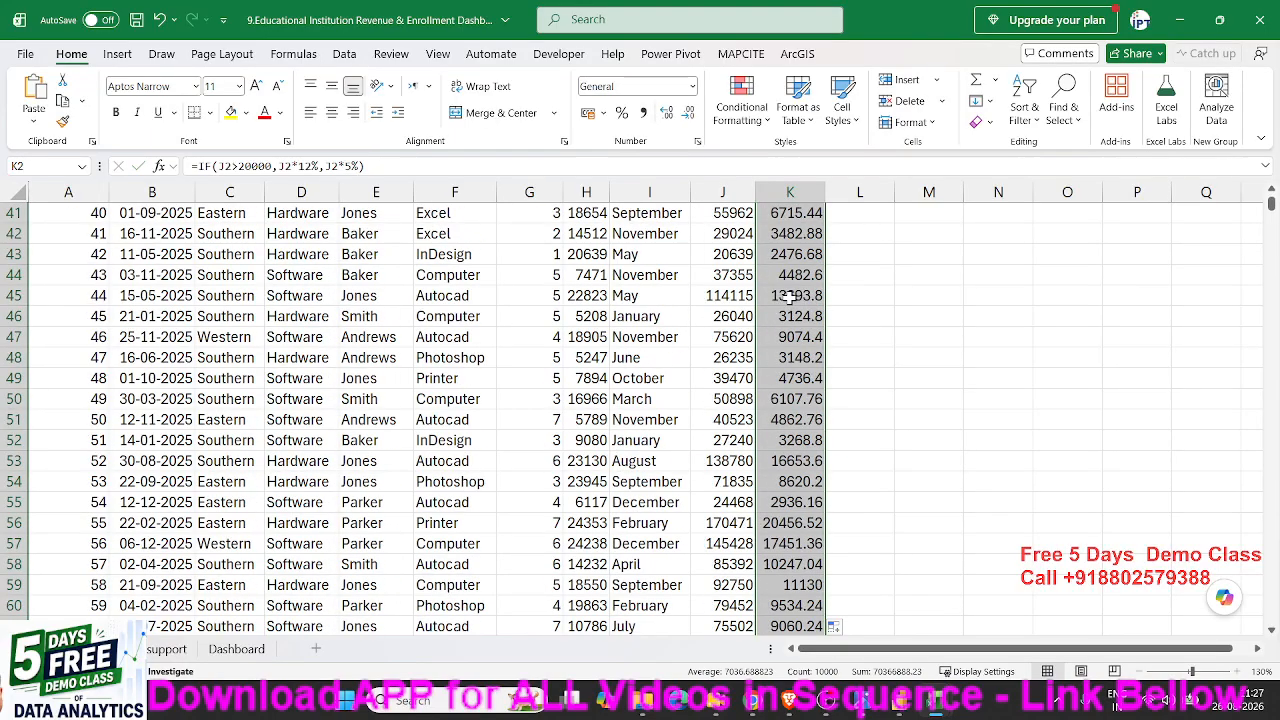
scroll(790, 295, up, 13)
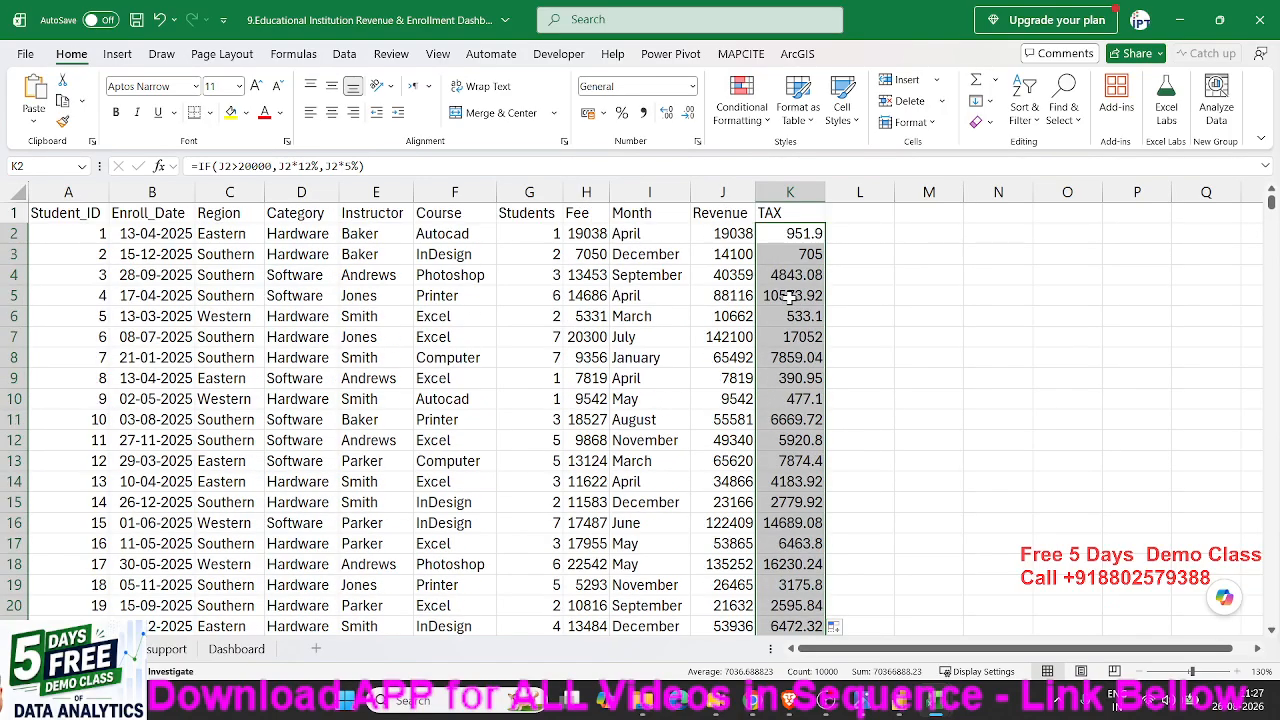
scroll(790, 295, down, 20)
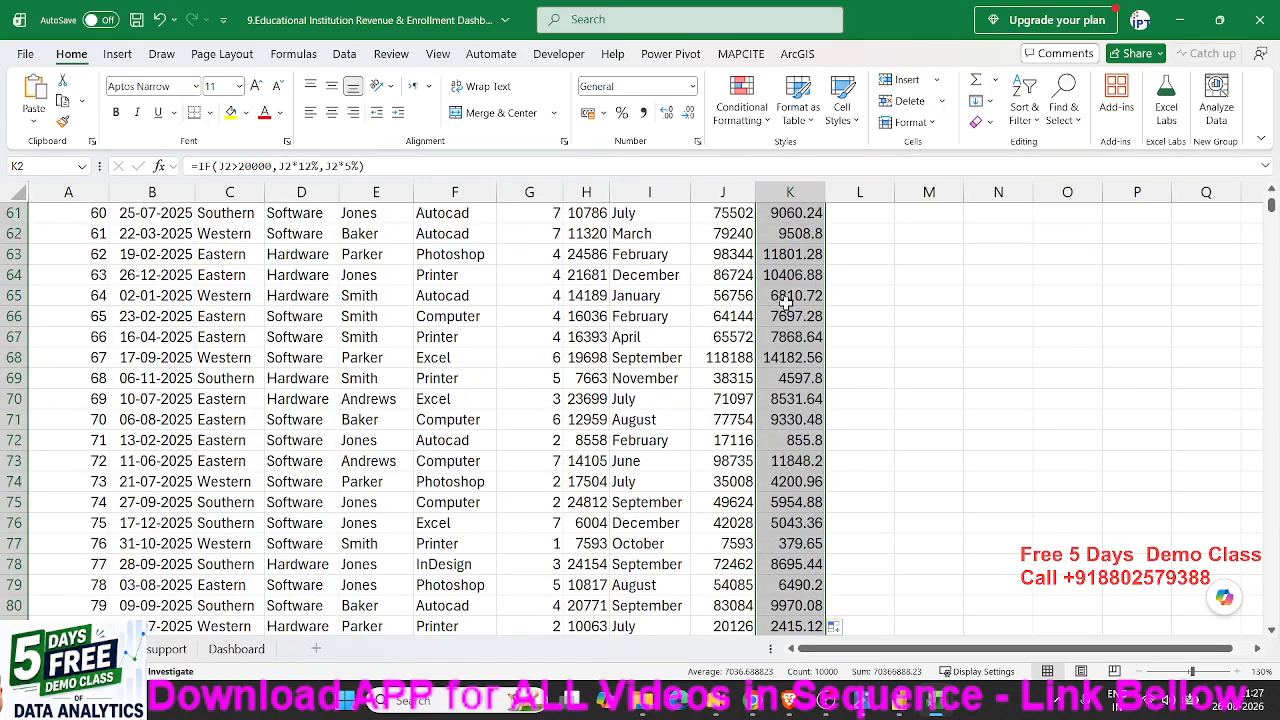
scroll(786, 304, up, 20)
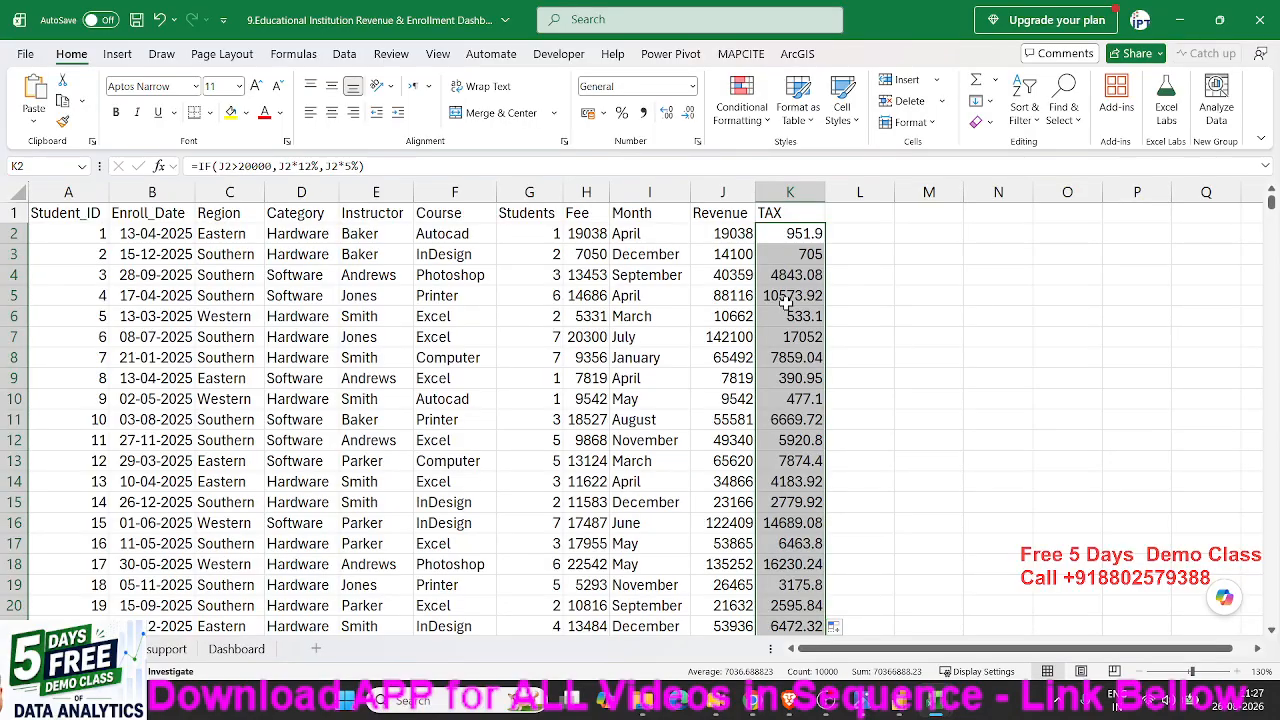
- Close the enrollment dashboard workbook without saving its changes
click(1263, 25)
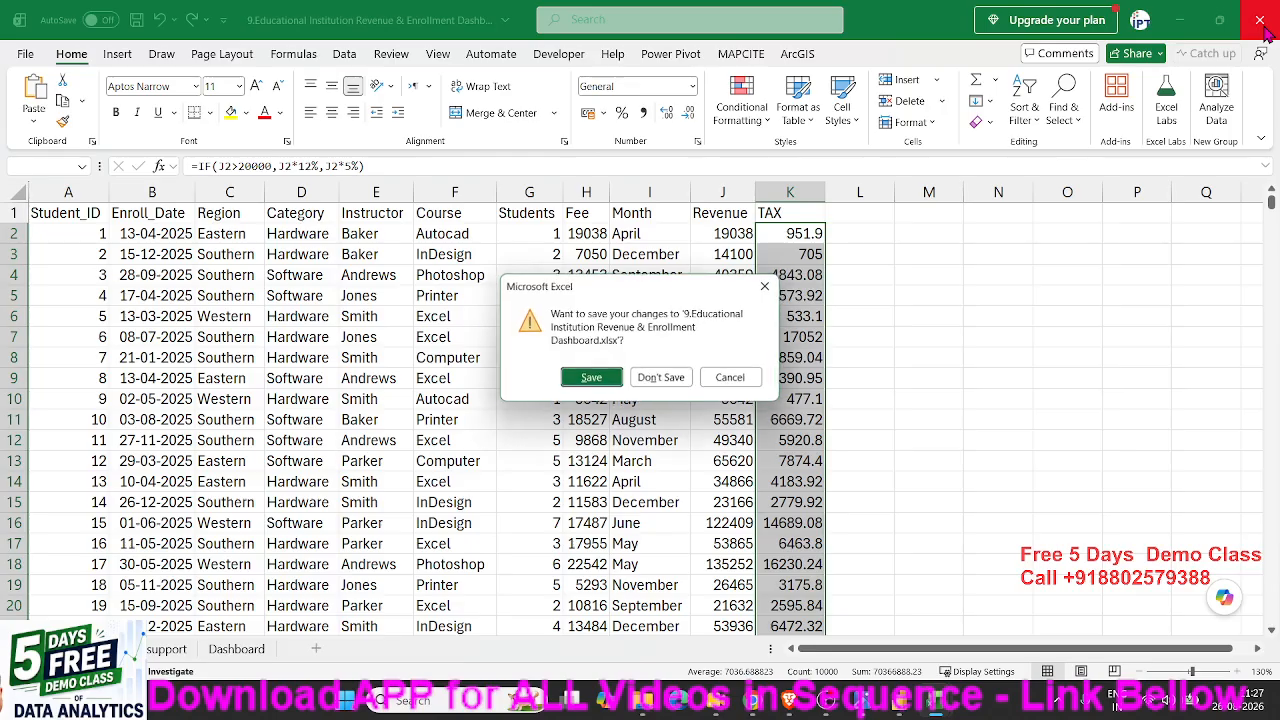
click(677, 379)
click(1260, 19)
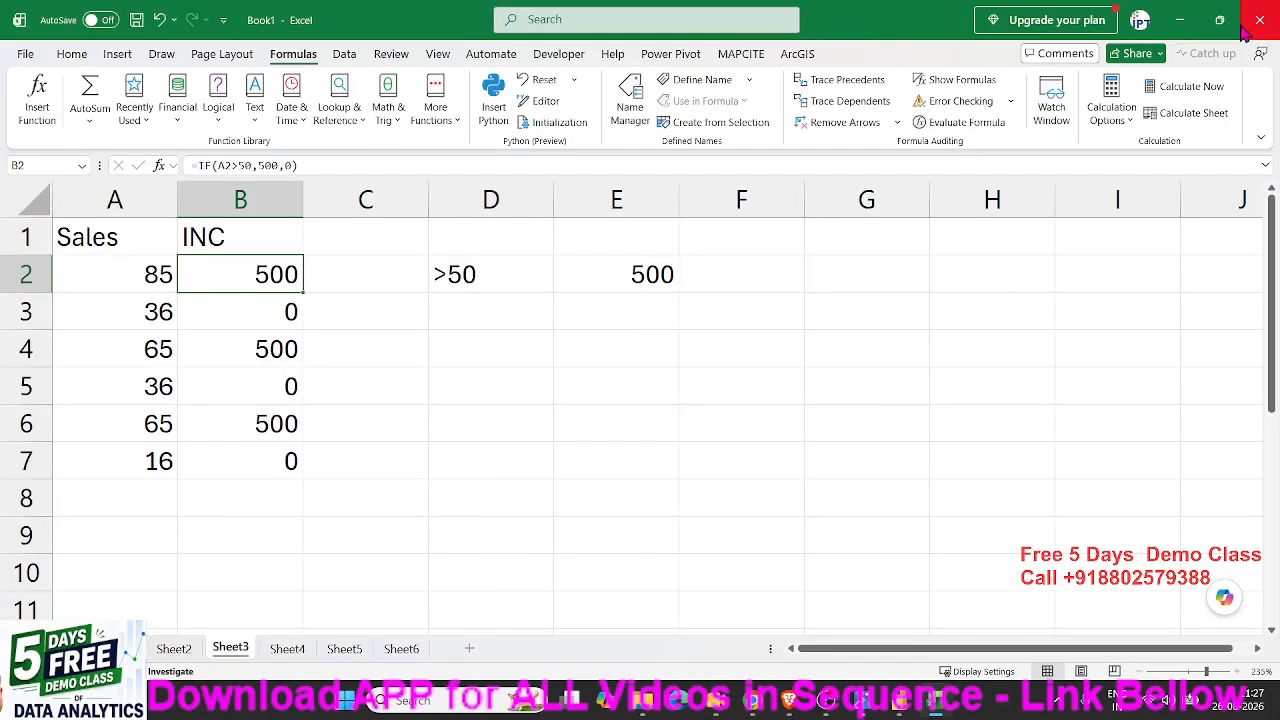
- Review the IF examples in Book1, from the incentive criterion in D2 of Sheet3 through Sheet4, Sheet5 and Sheet6
click(529, 272)
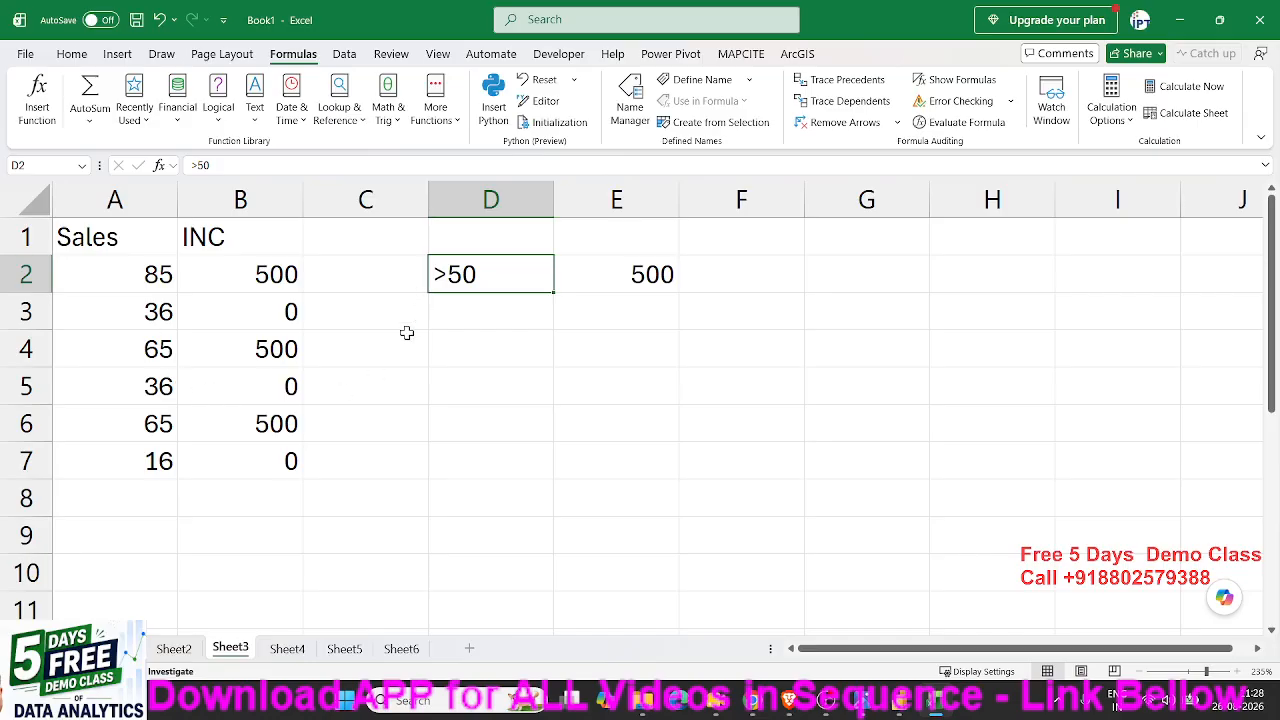
click(285, 649)
click(342, 649)
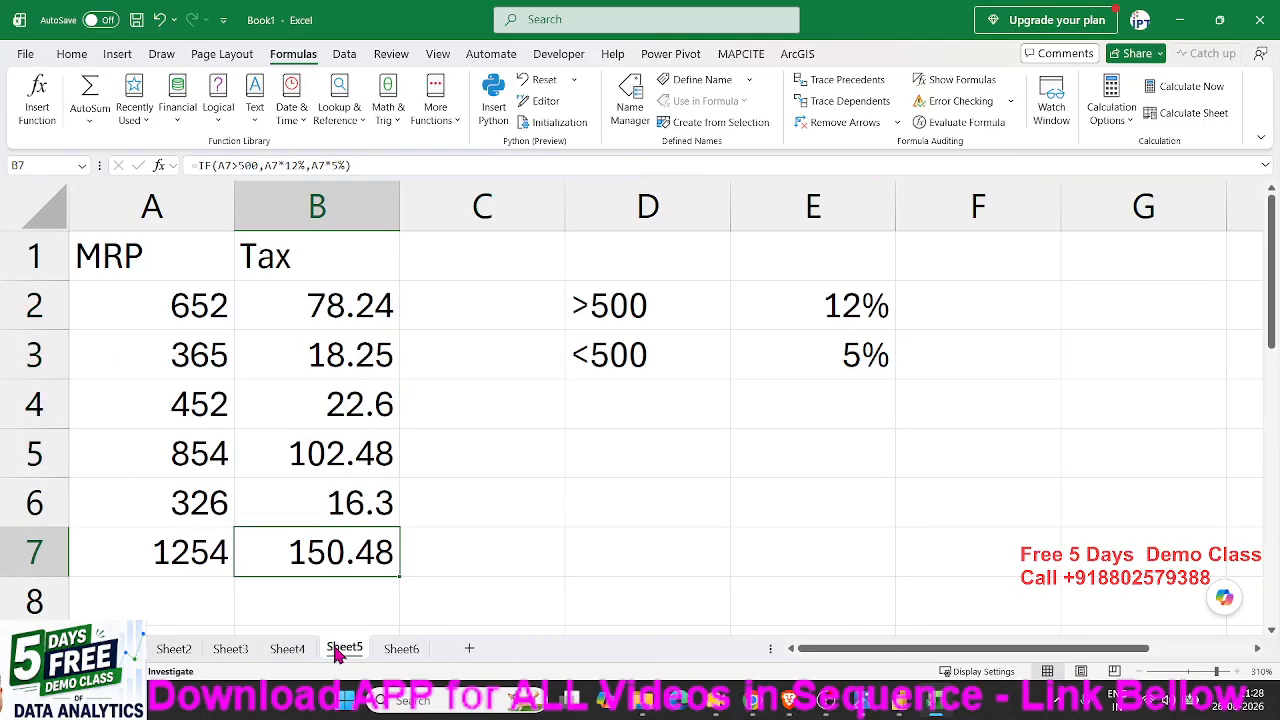
click(397, 649)
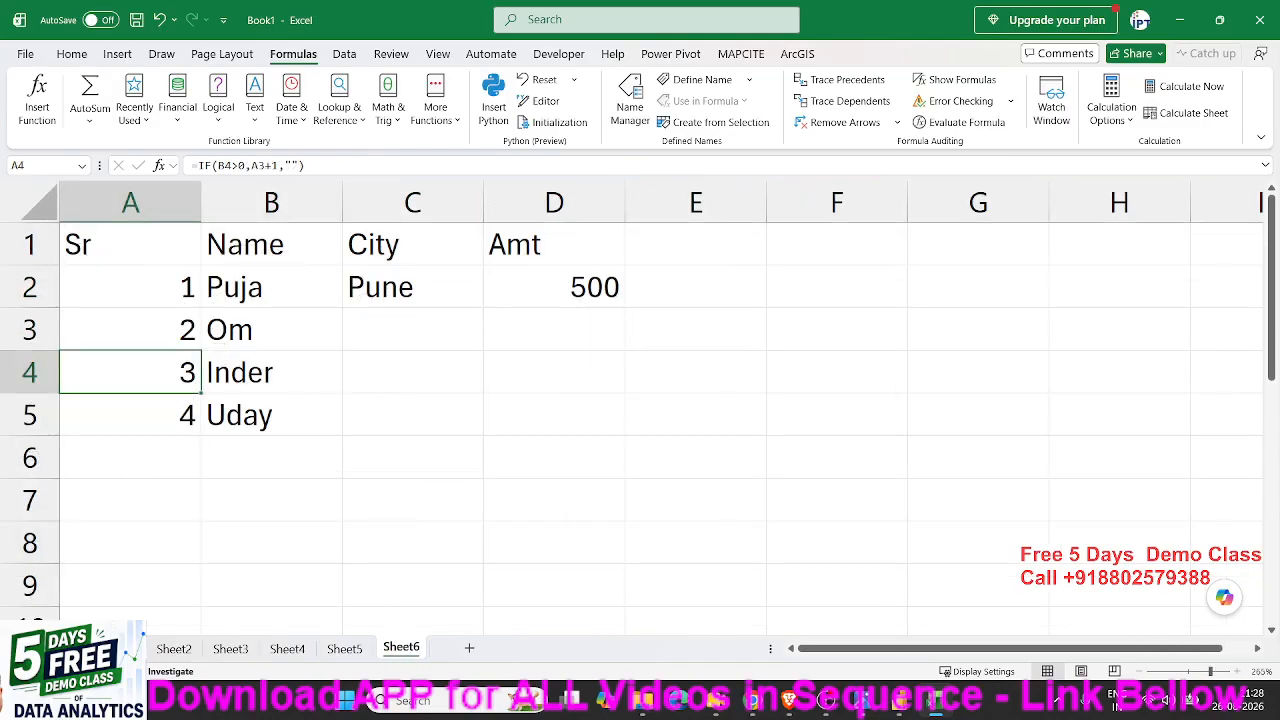
- Minimize the open window to show the desktop
key(alt+Tab)
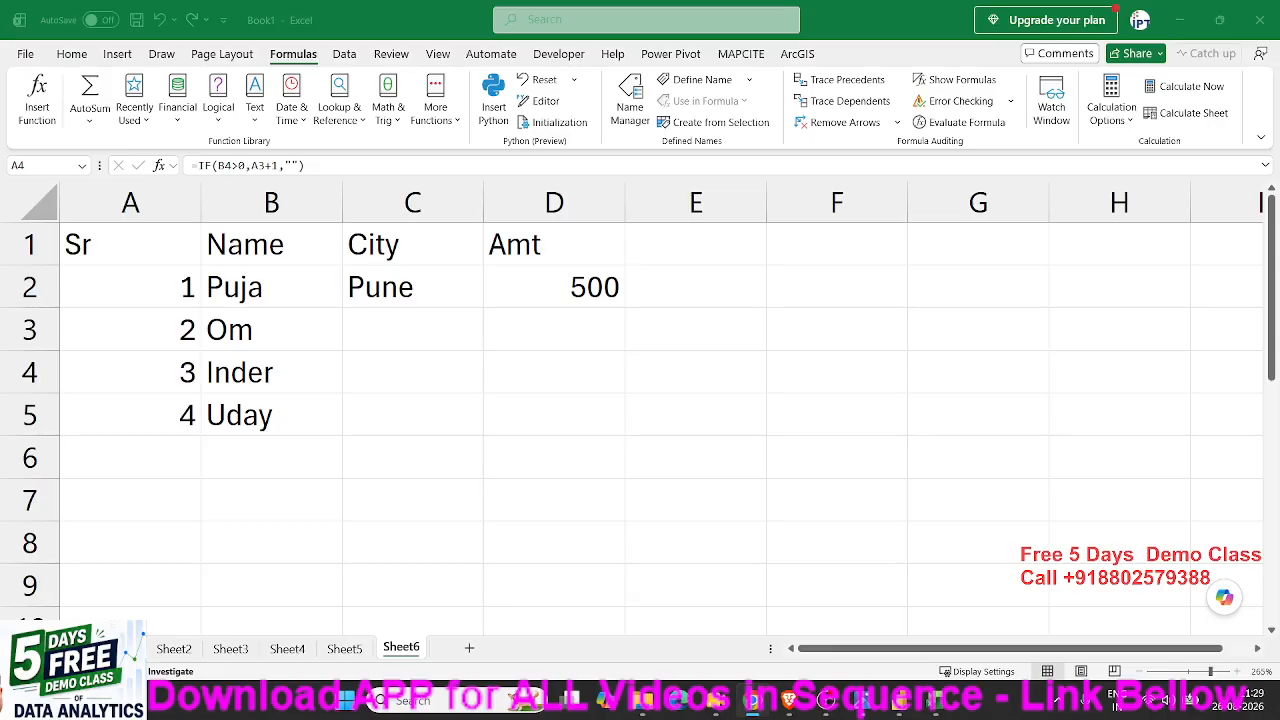
click(1182, 22)
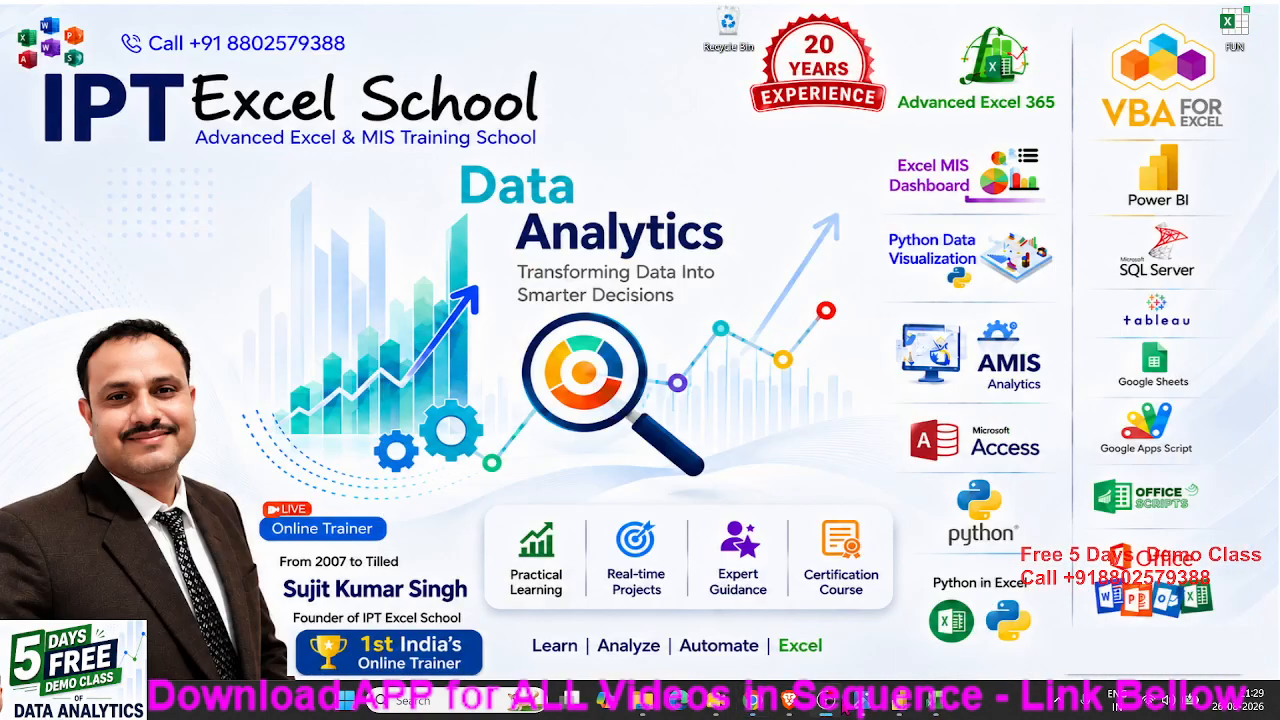